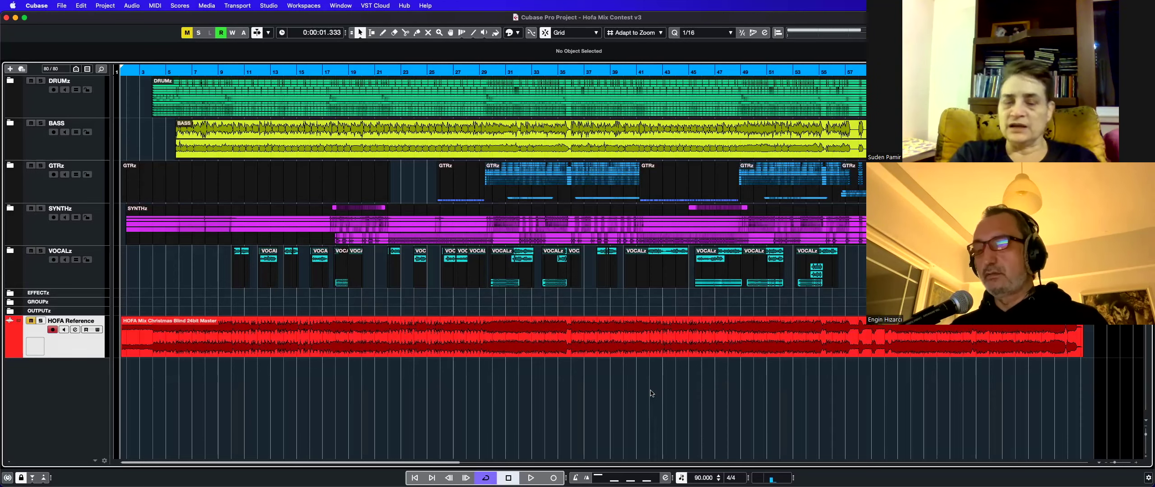
drag(677, 387, 595, 402)
drag(443, 406, 467, 429)
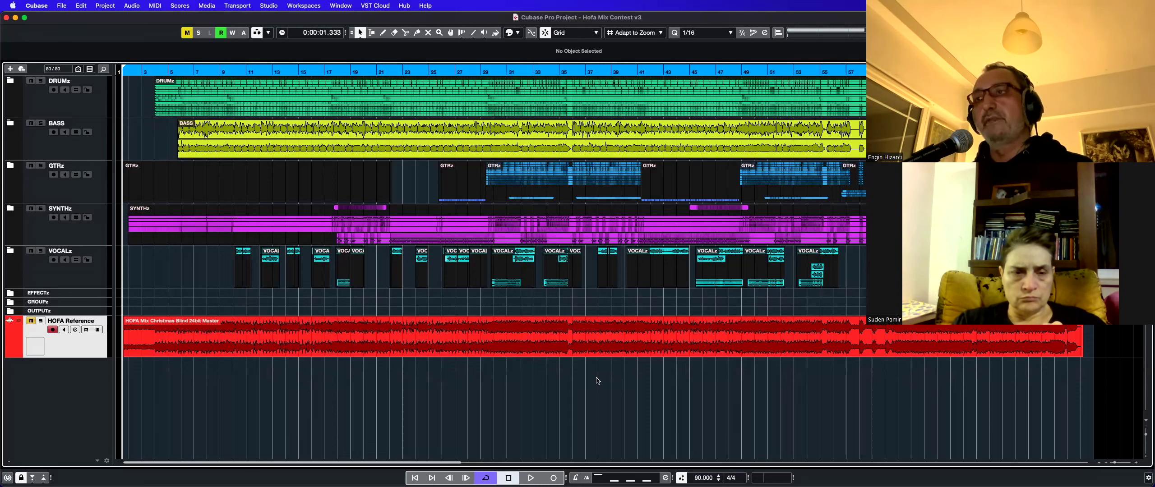
Step: Open the mixer to view the effect, group and output channels, shift its window slightly and close it
key(F3)
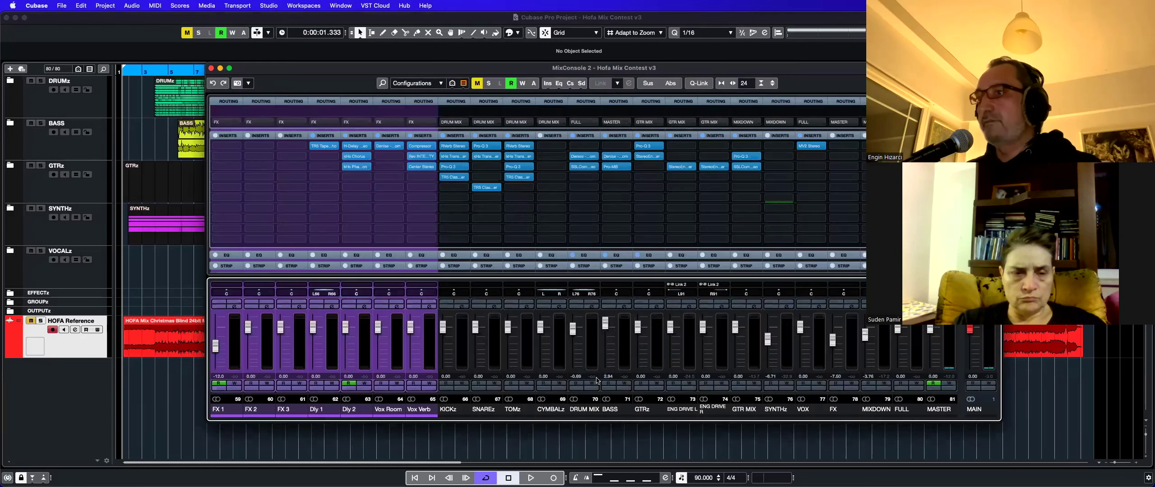
mouse_move(721, 74)
mouse_down()
mouse_move(626, 65)
mouse_move(713, 80)
mouse_up()
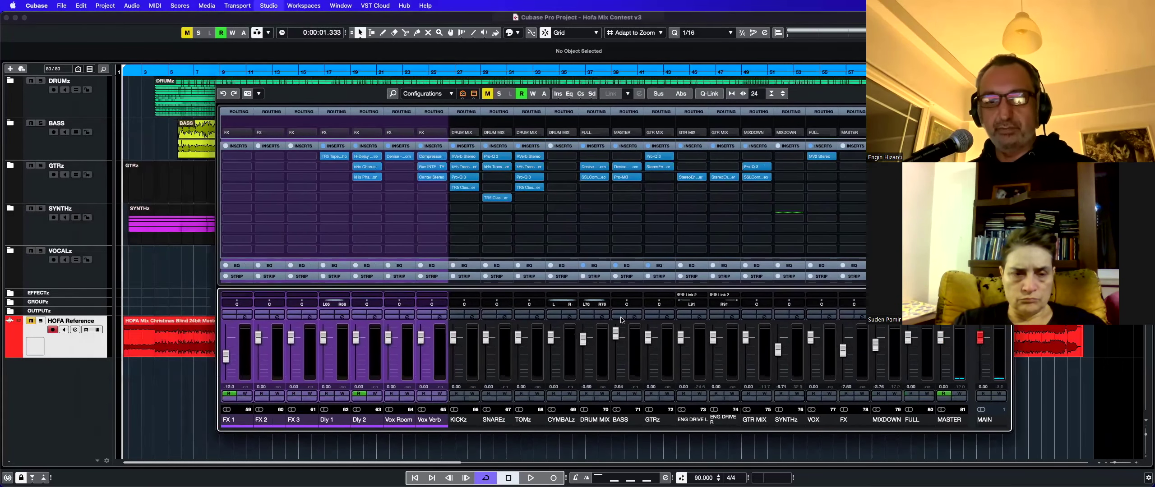
key(F3)
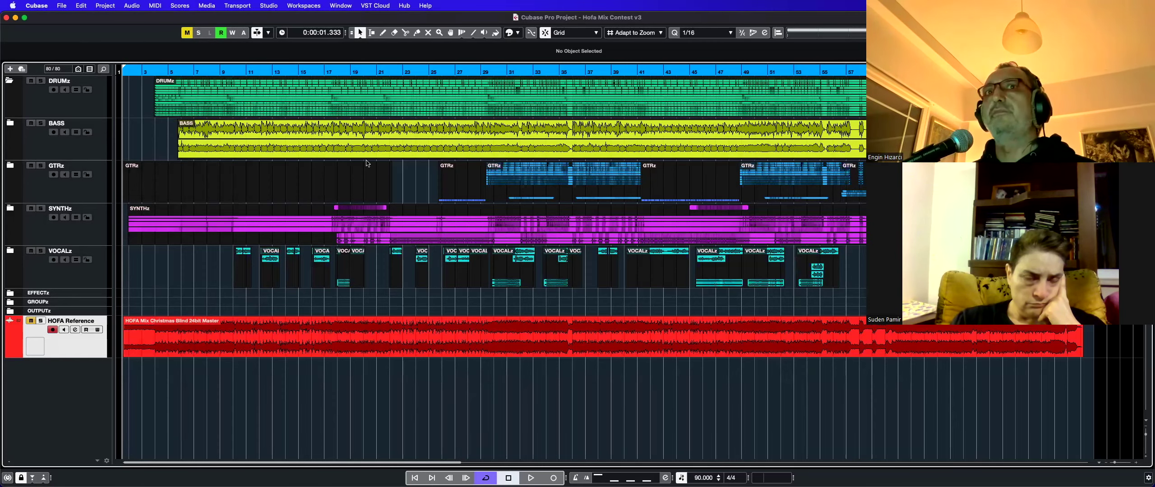
Step: Expand the DRUMz folder and view the channel settings of the Kick D12 track
click(78, 98)
key(shift+f)
click(86, 103)
double_click(86, 114)
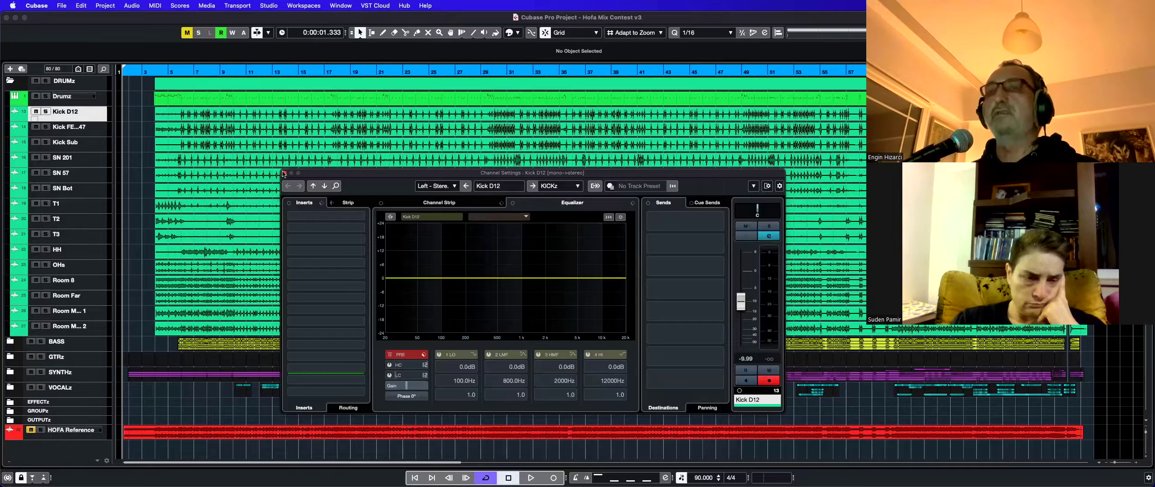
click(284, 174)
Step: Look over the source channels in the full mixer, close it and collapse the DRUMz folder
key(F3)
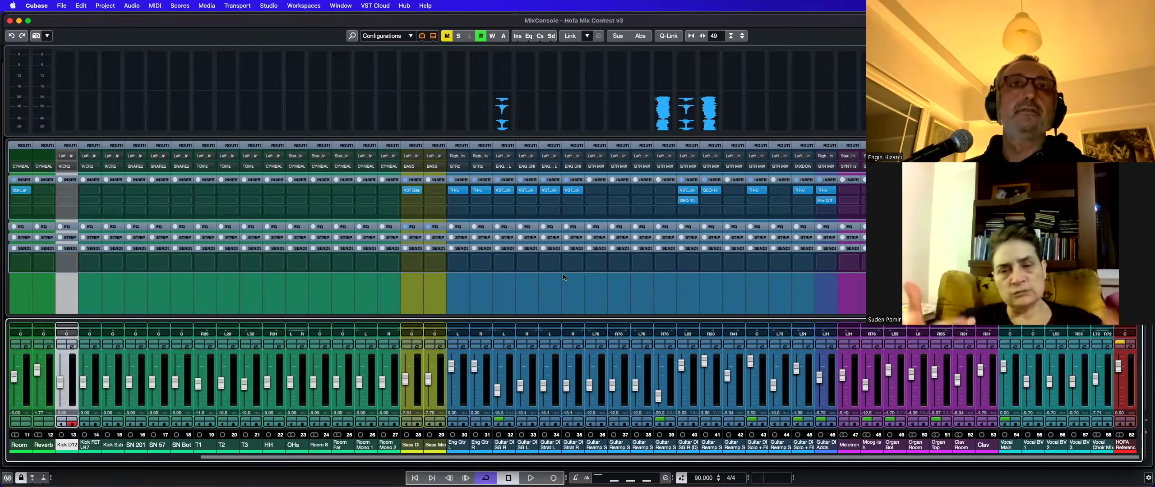
key(F3)
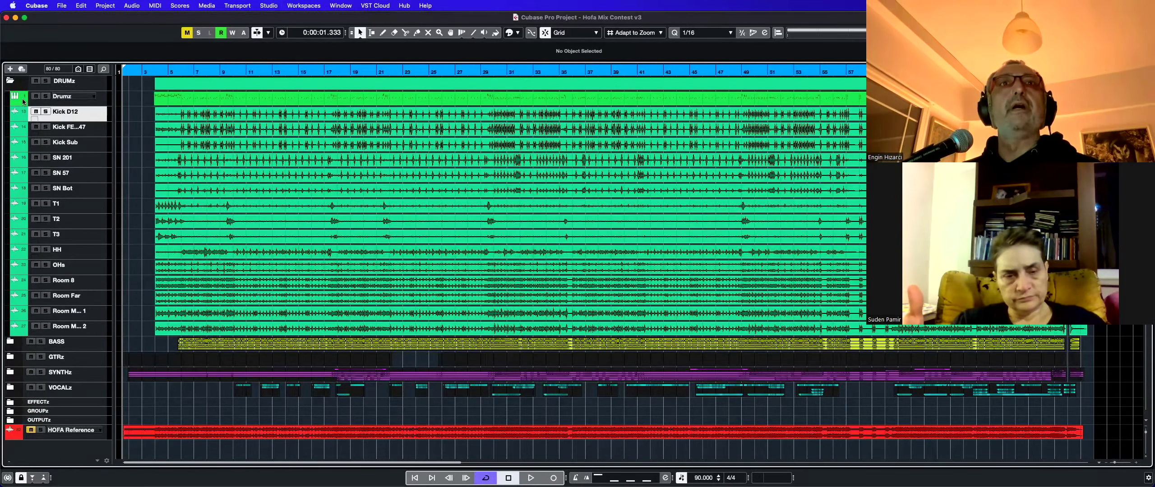
click(10, 81)
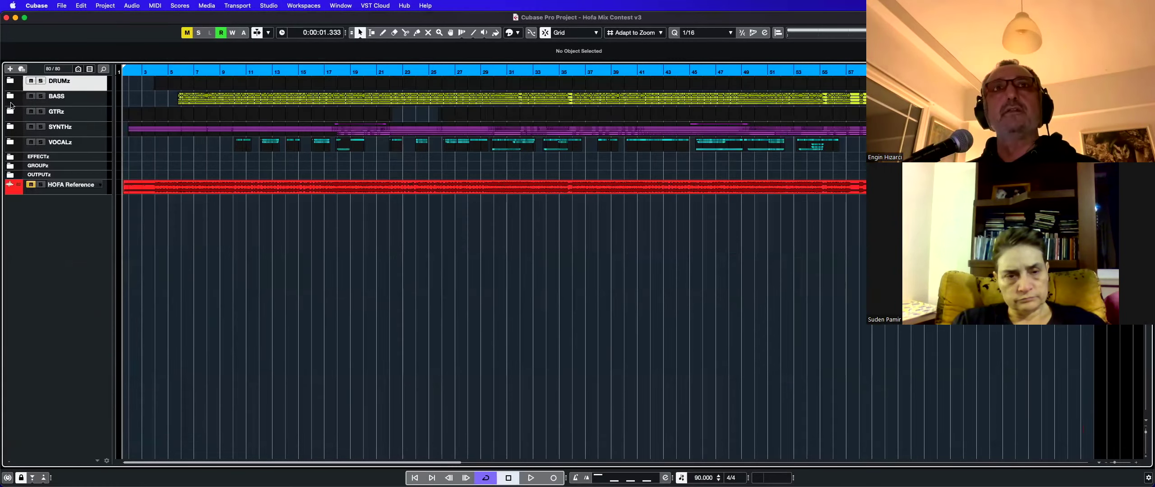
Step: Expand the GTRz folder, solo Eng Gtr L and Eng Gtr R, and play them briefly from about bar 6
click(10, 111)
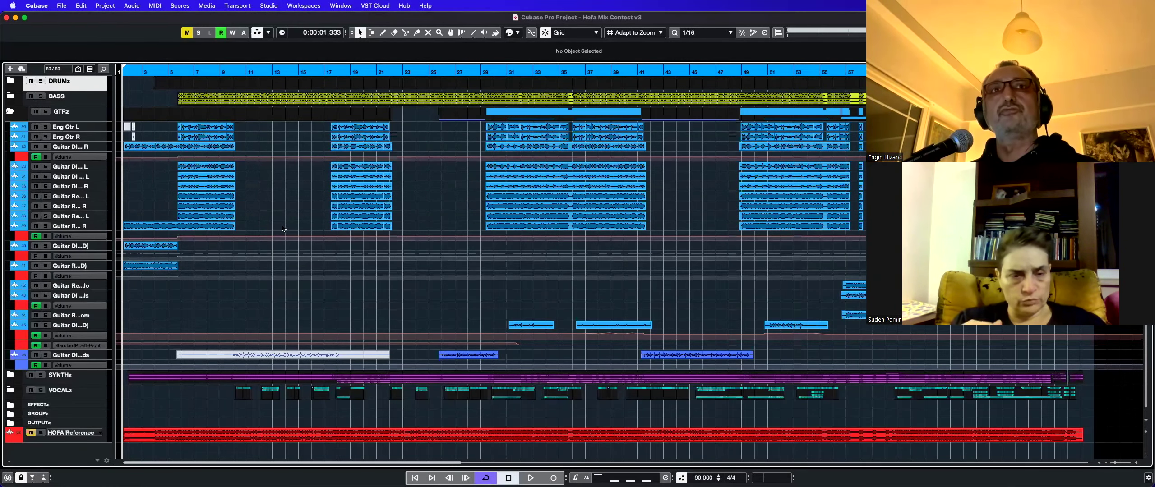
key(shift+h)
key(shift+h)
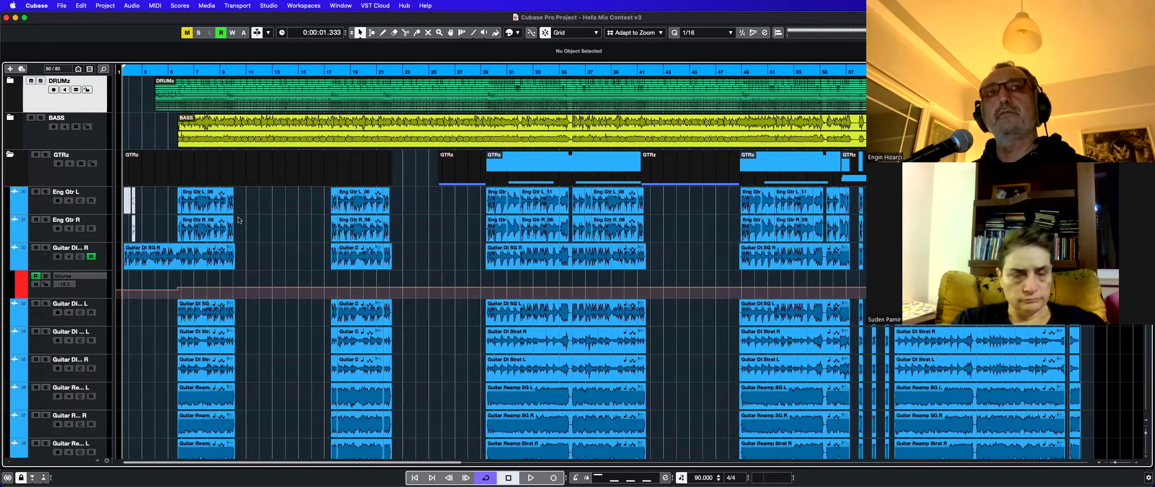
click(46, 192)
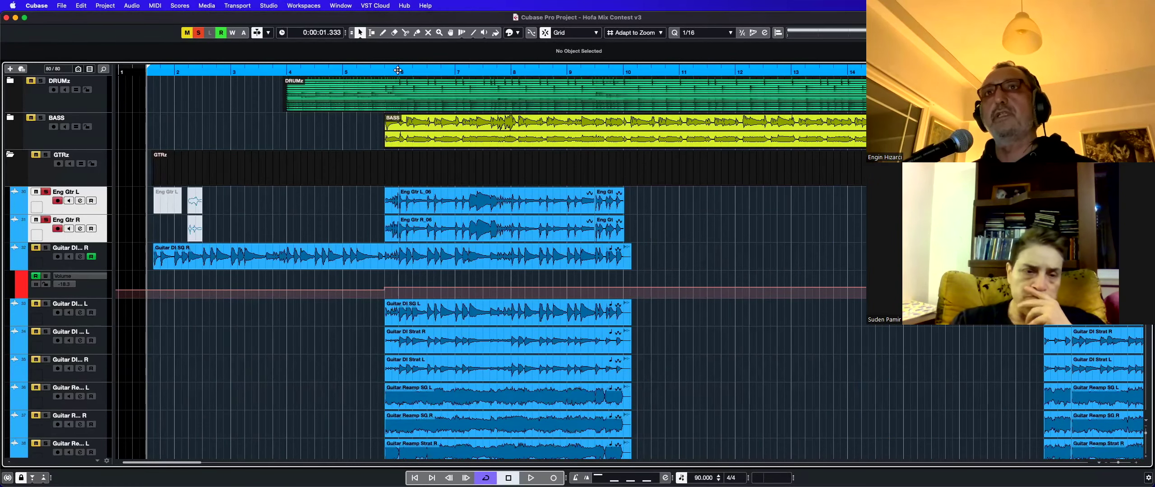
click(399, 71)
key(space)
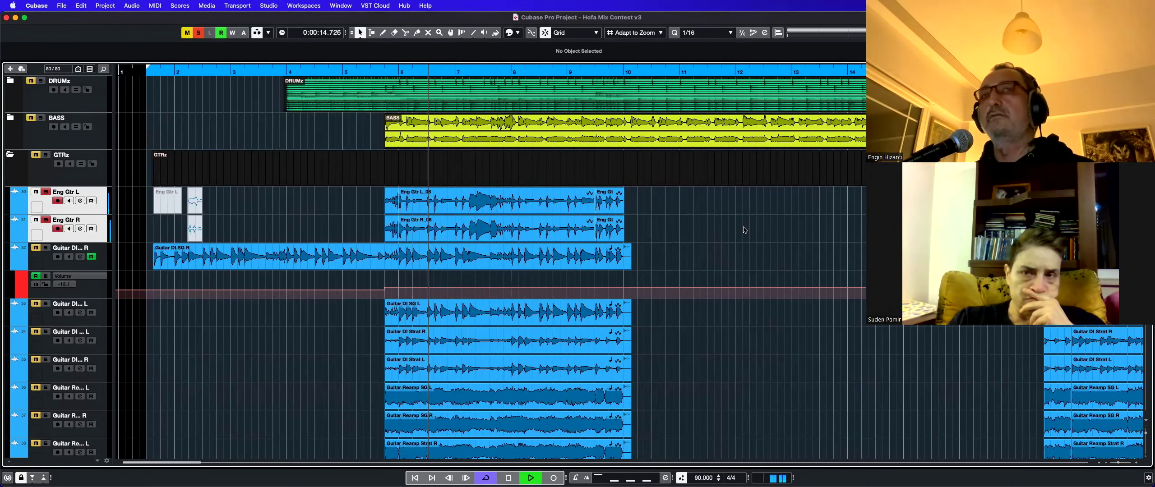
key(space)
Step: Unsolo both Eng Gtr tracks, collapse the GTRz folder and enlarge the track rows for the whole arrangement
click(46, 192)
click(46, 219)
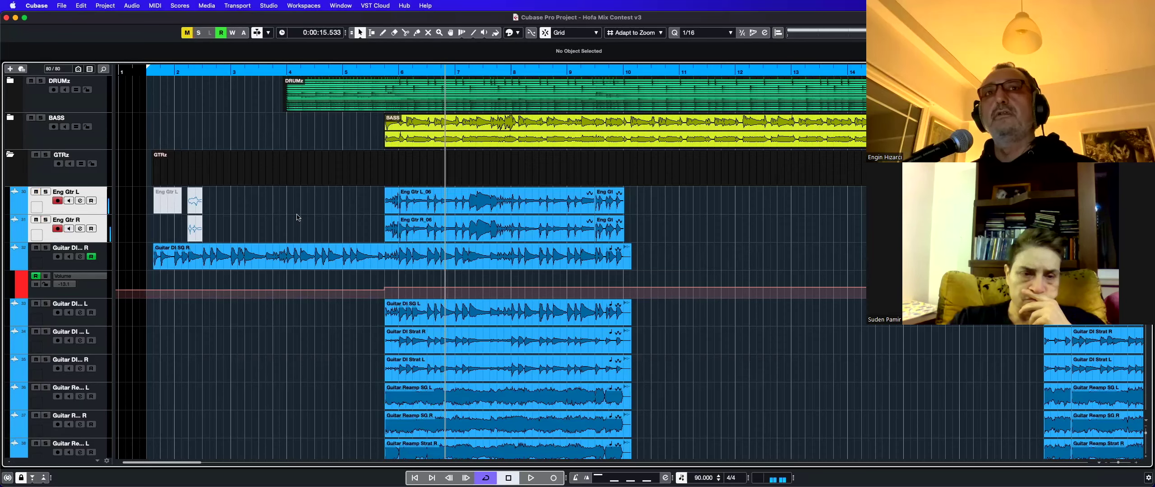
key(shift+f)
key(alt+e)
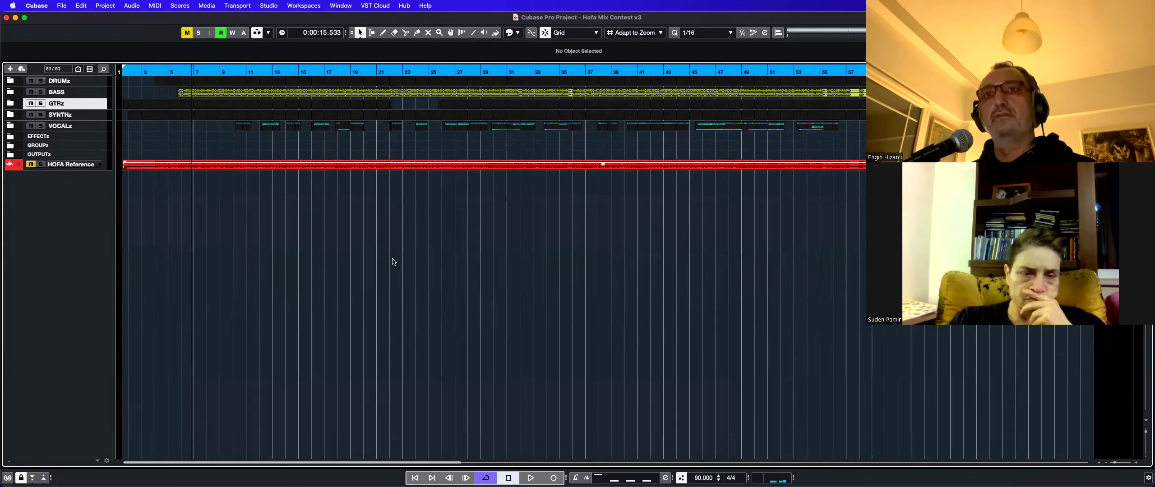
key(shift+f)
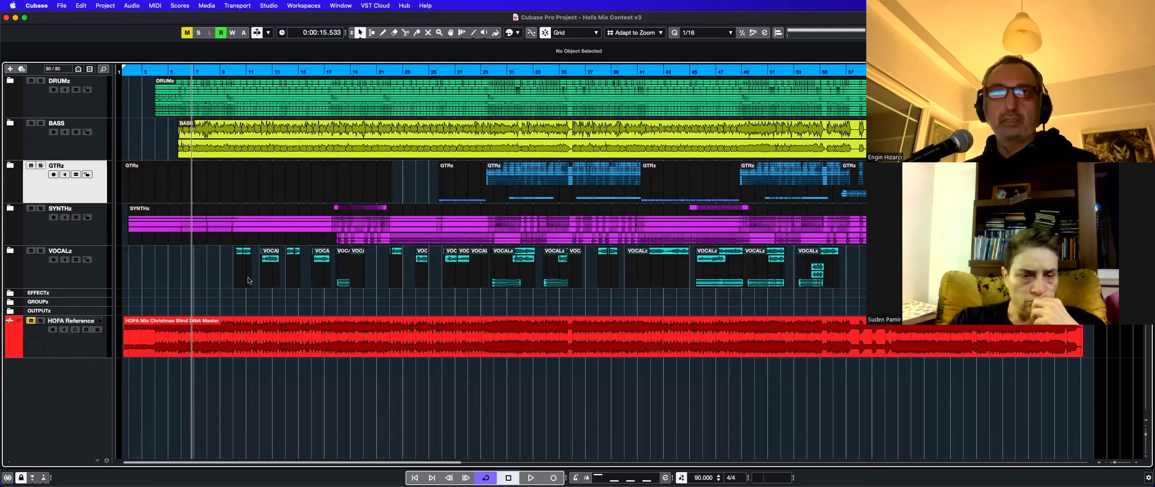
Step: Expand the GTRz folder with enlarged track rows and widen the track list to show the full track names
click(10, 166)
scroll(356, 270, down, 1)
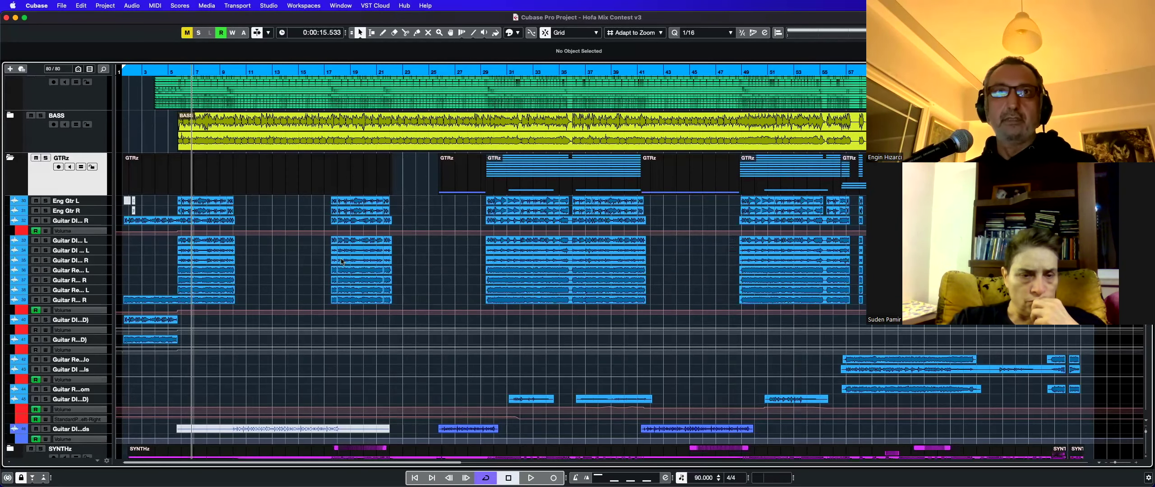
key(shift+h)
key(shift+h)
key(h)
key(h)
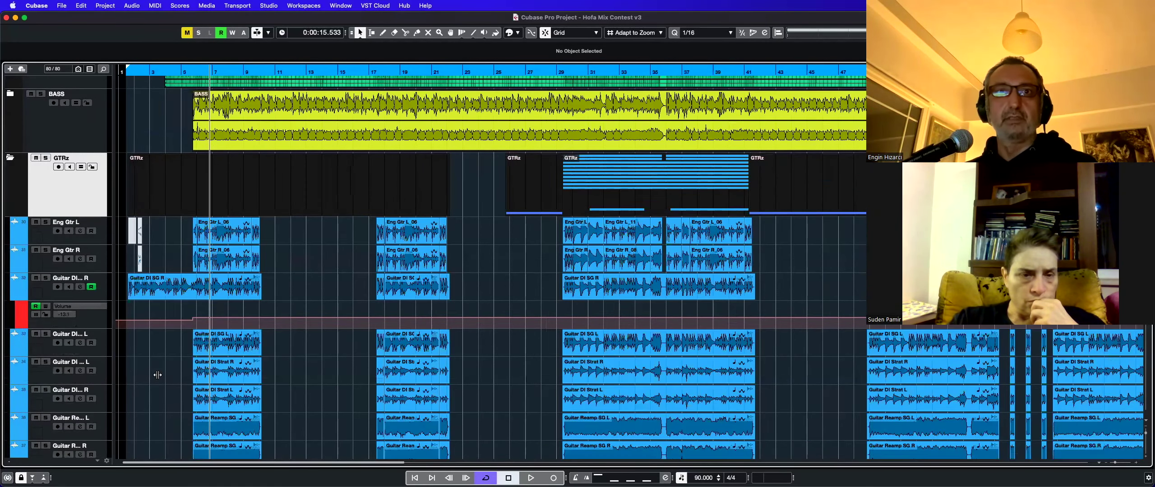
key(h)
drag(113, 355, 173, 355)
Step: Solo the Guitar DI Strat L track and play it briefly from the start of bar 6
click(128, 354)
key(s)
key(KP_Subtract)
key(space)
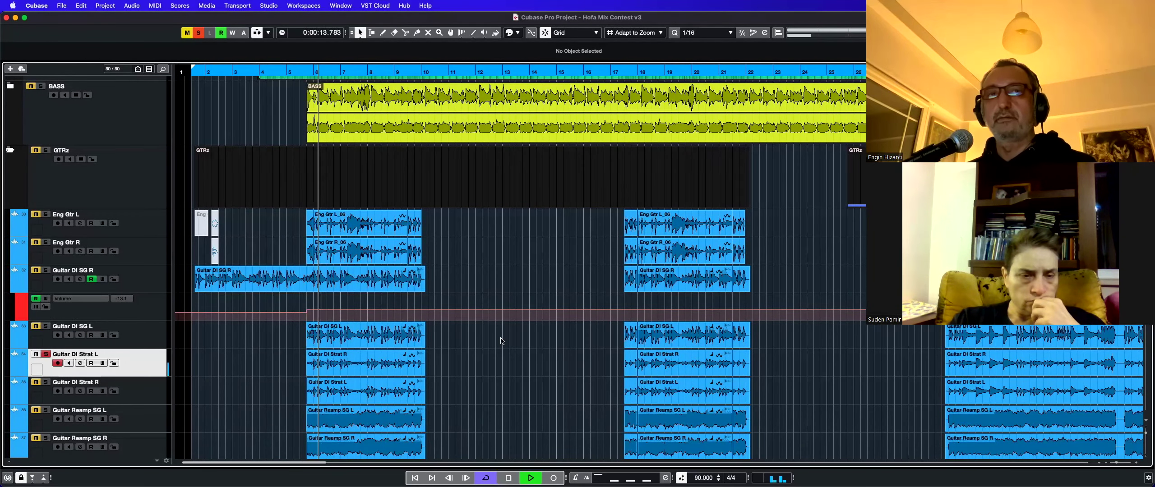
key(space)
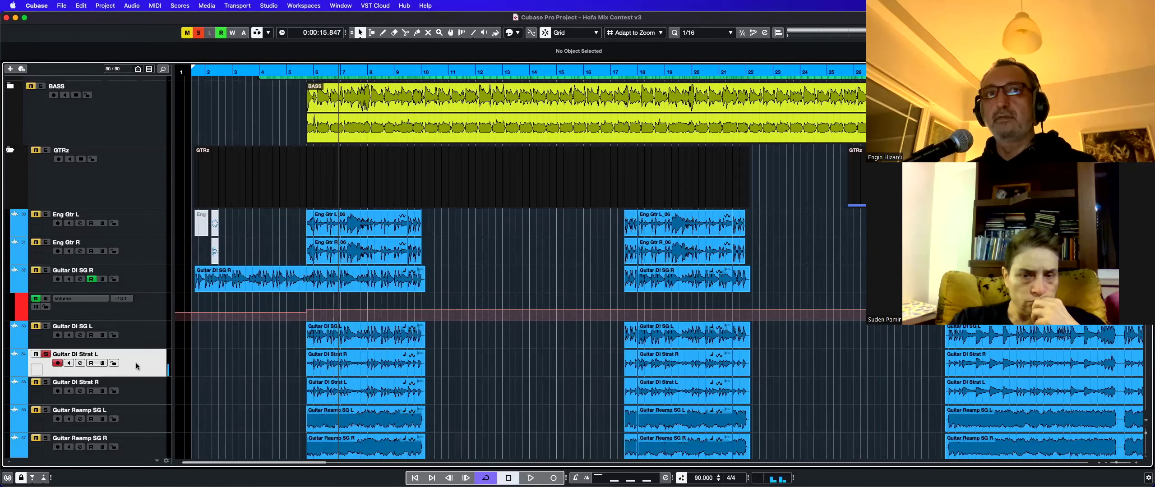
Step: Play the Guitar DI Strat R track soloed and remove its solo
click(148, 390)
key(space)
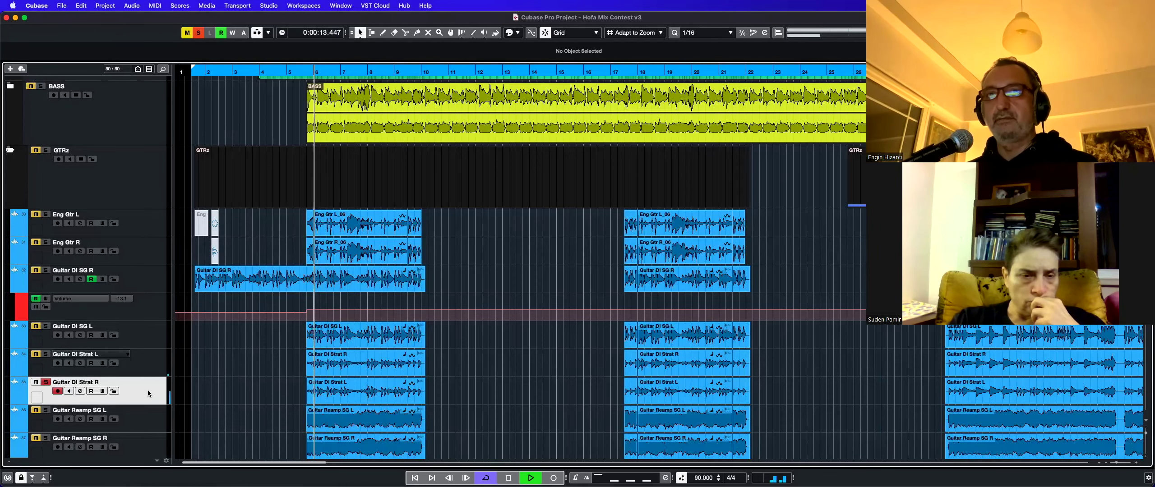
key(space)
key(s)
Step: Collapse the GTRz folder and enlarge the folder track rows for the full arrangement overview
key(shift+f)
key(alt+f)
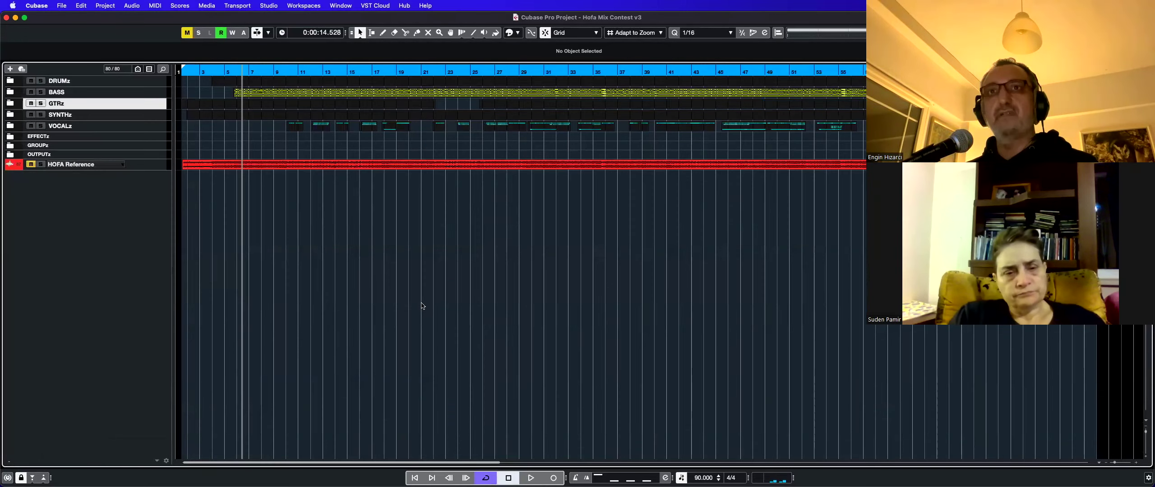
key(shift+h)
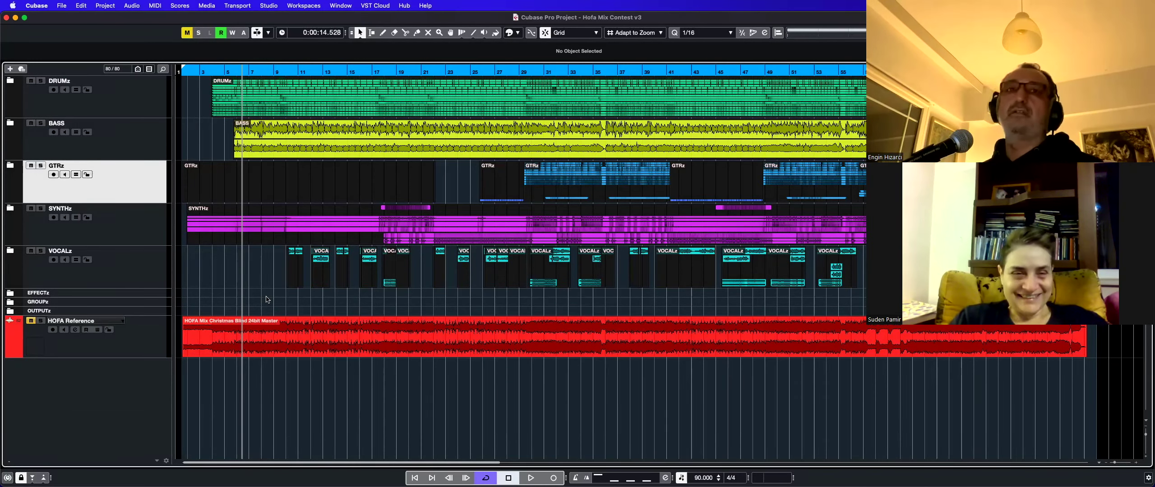
Step: Expand the SYNTHz folder and look through its Melotron, Moog-ish and organ tracks
click(10, 250)
scroll(68, 239, down, 3)
scroll(91, 230, up, 3)
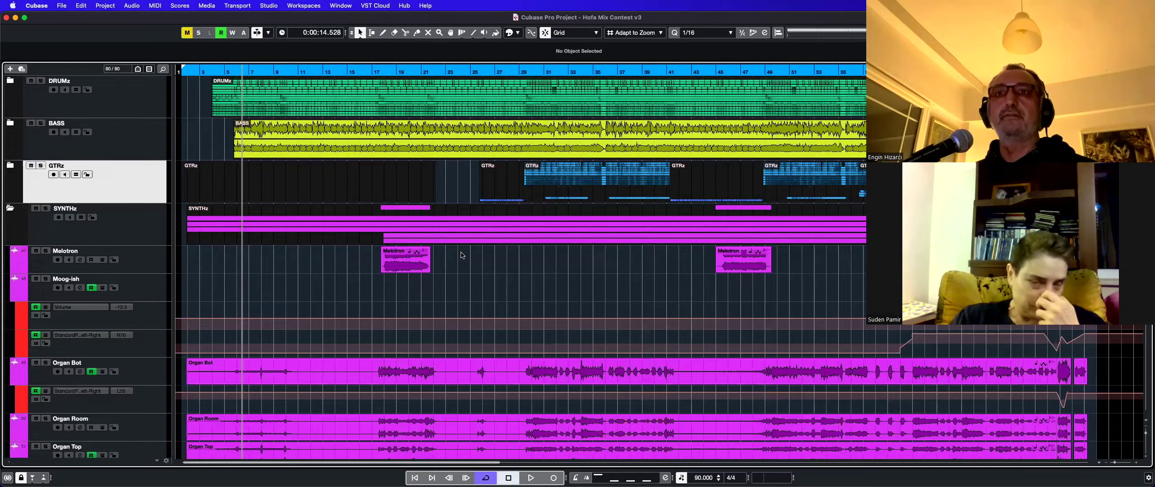
scroll(207, 285, down, 3)
scroll(10, 114, up, 3)
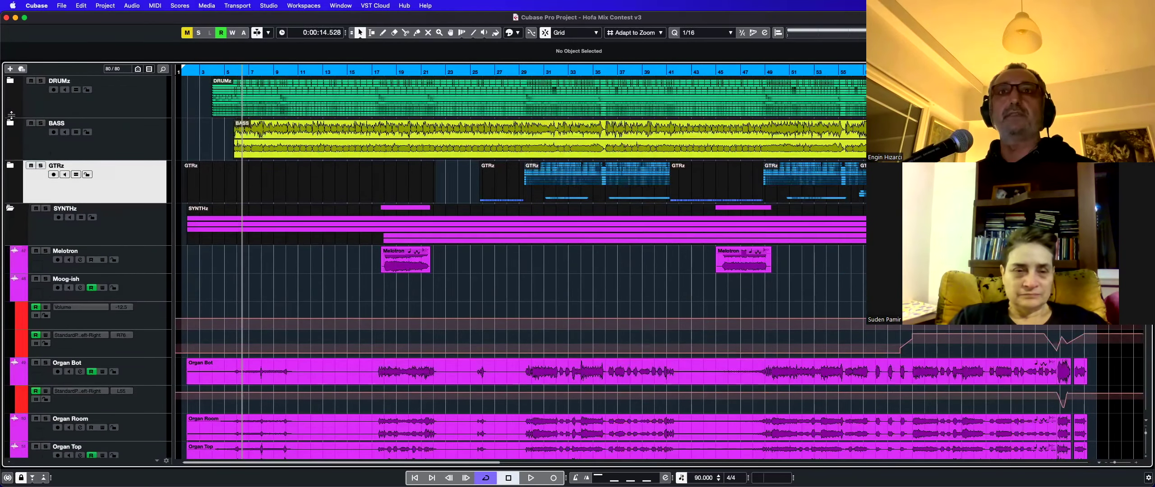
Step: Expand the GTRz folder and inspect the muted first clip on the Guitar DI Adds track
key(shift+g)
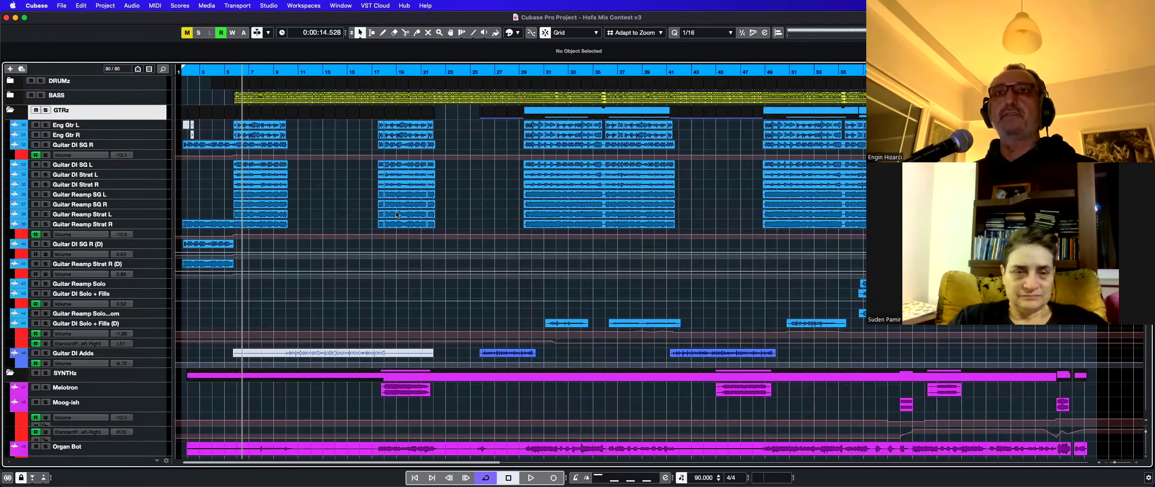
key(shift+h)
scroll(346, 143, down, 10)
click(346, 212)
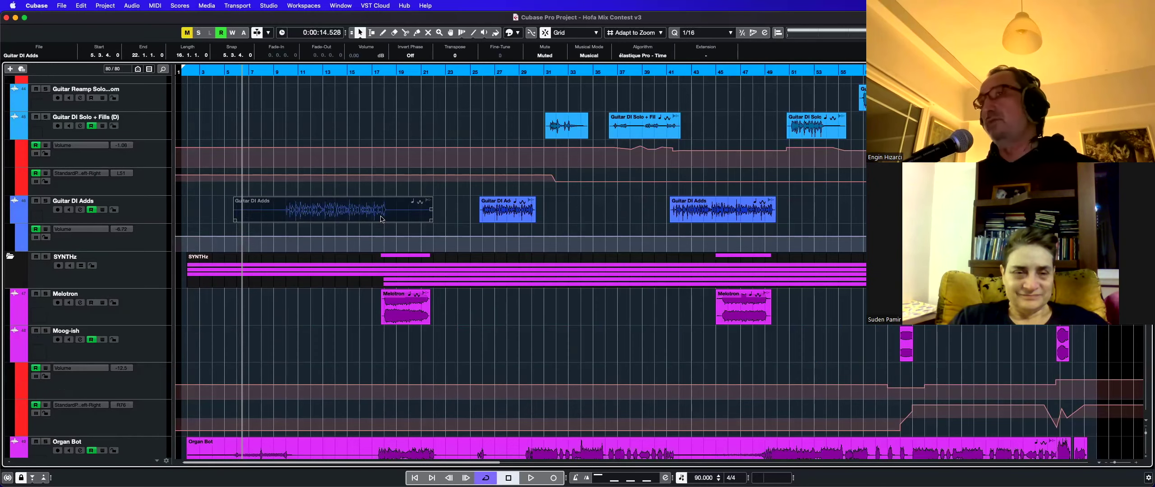
click(586, 215)
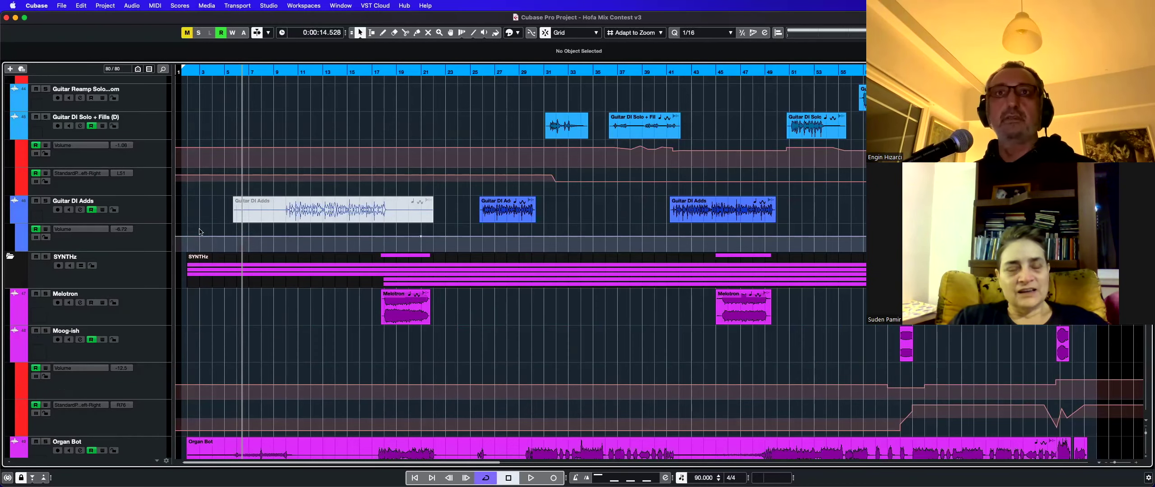
Step: Collapse the GTRz and SYNTHz folders and enlarge the track rows of the arrangement overview
scroll(8, 155, up, 10)
scroll(8, 156, up, 8)
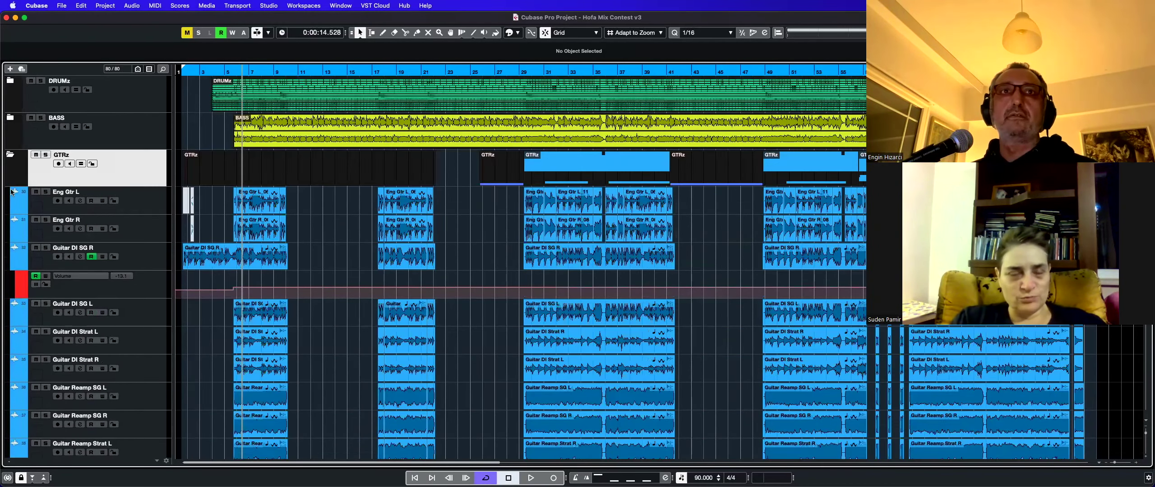
click(10, 155)
click(10, 192)
click(11, 228)
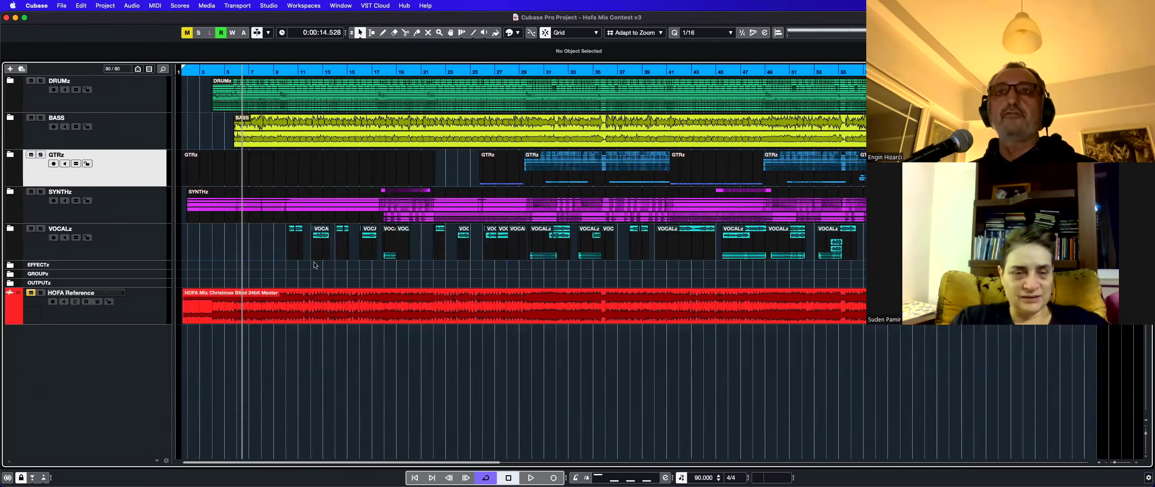
key(shift+h)
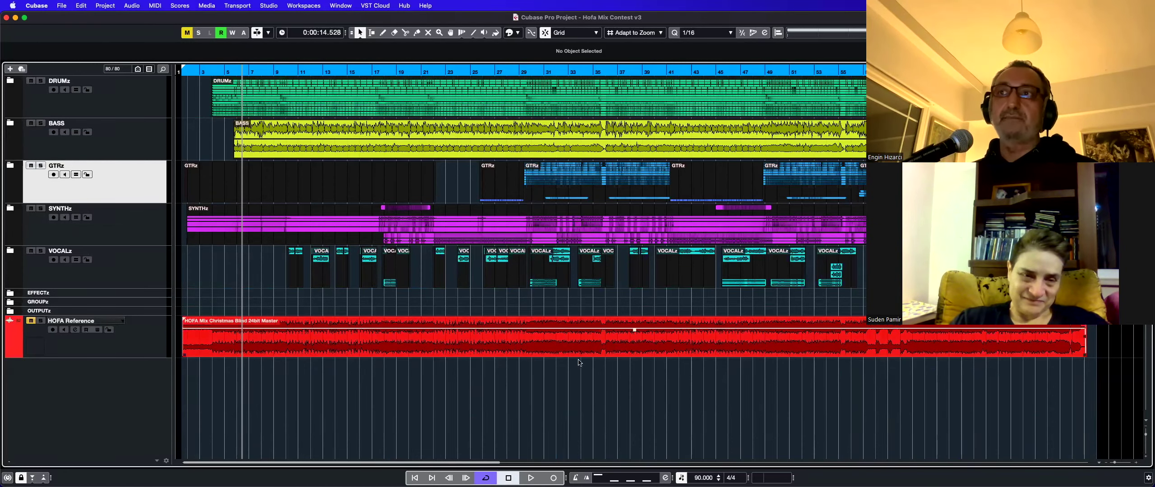
click(508, 349)
click(449, 413)
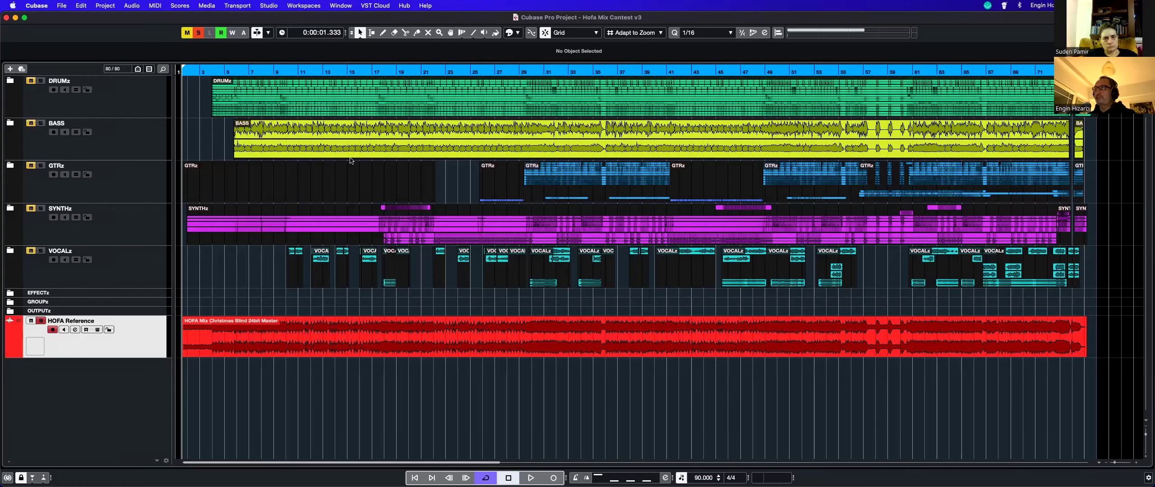
Step: Open the mixer, check the last insert on the MASTER channel and close the mixer
key(F3)
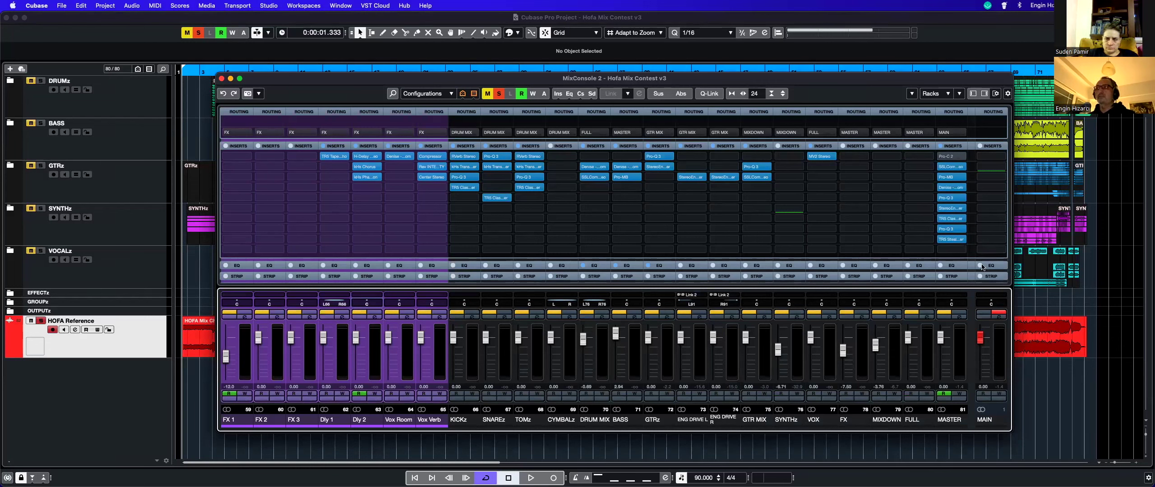
click(953, 239)
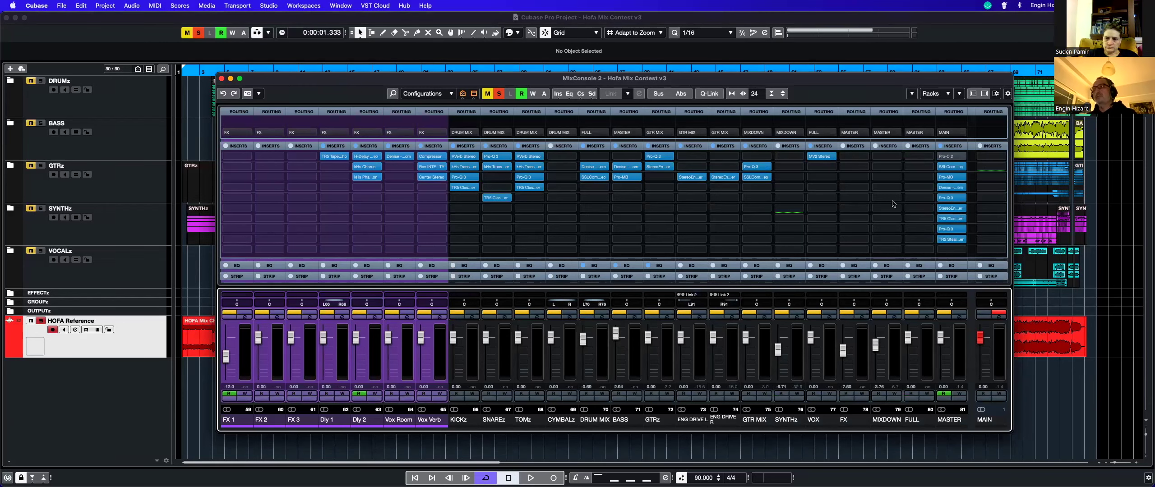
key(F3)
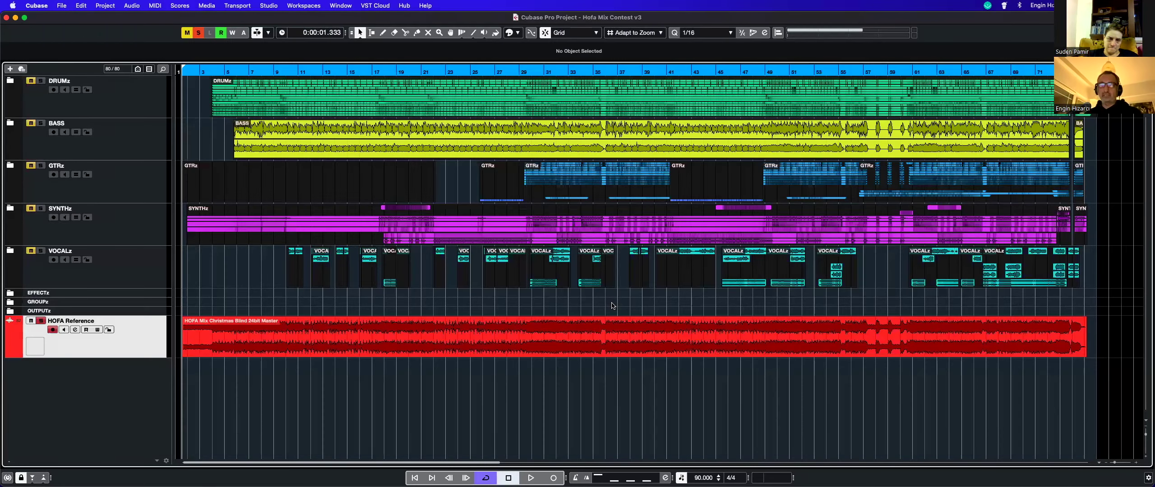
Step: Listen to the soloed HOFA Reference track, then unsolo it and play the mix from the beginning
key(space)
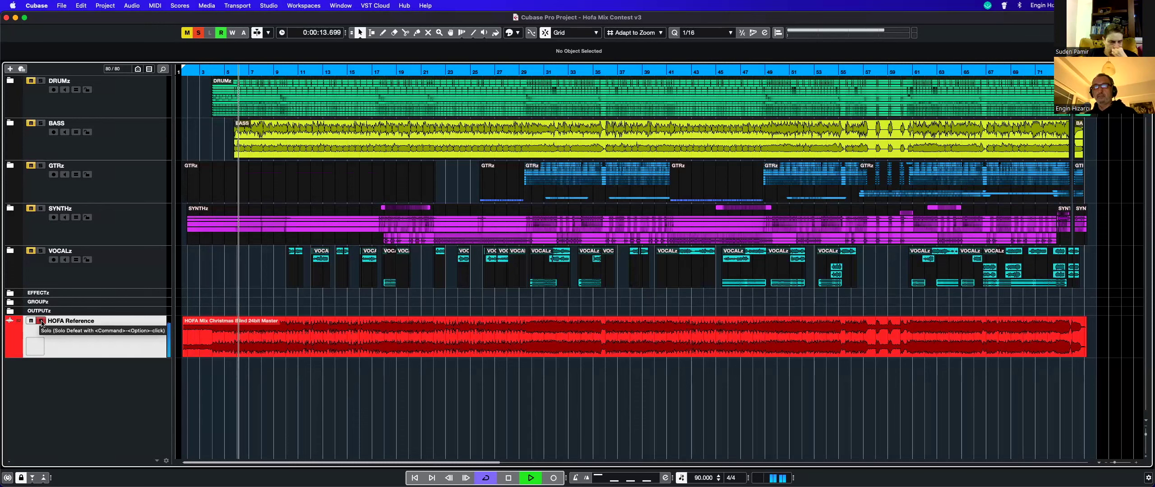
key(space)
click(41, 321)
key(KP_1)
key(space)
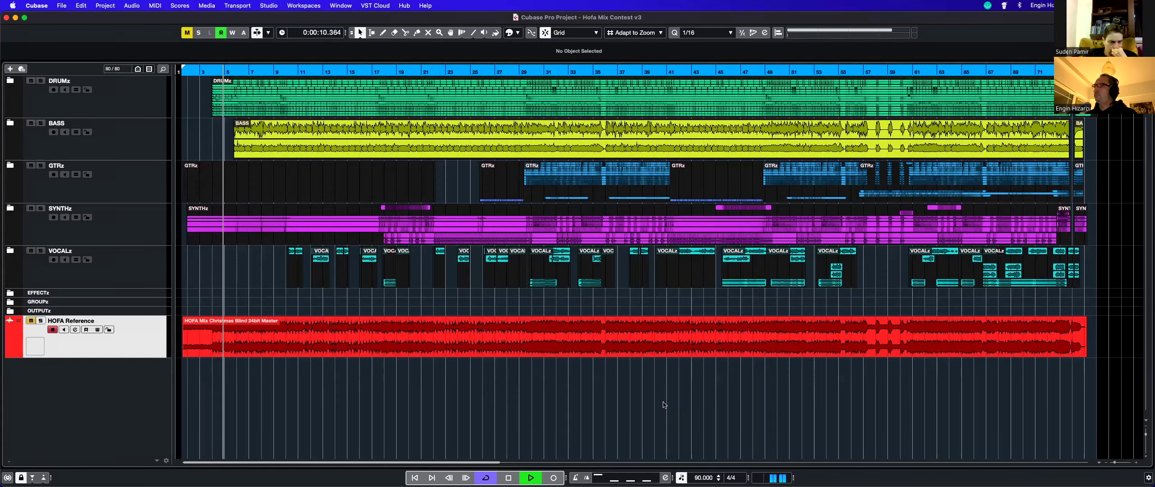
Step: Save the project and look over the channels and inserts in both mixer windows while the mix plays
key(F3)
key(F3)
key(super+s)
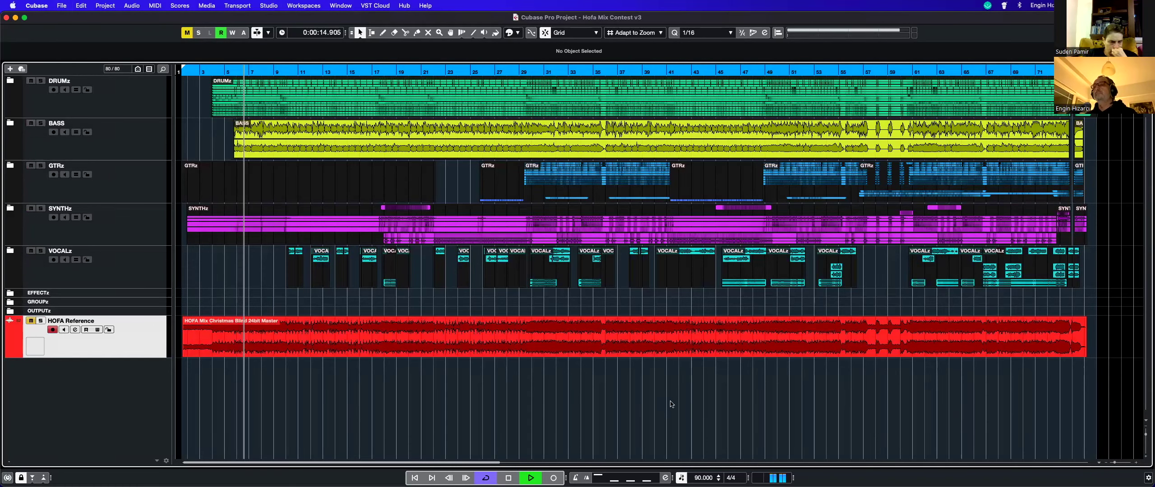
key(F3)
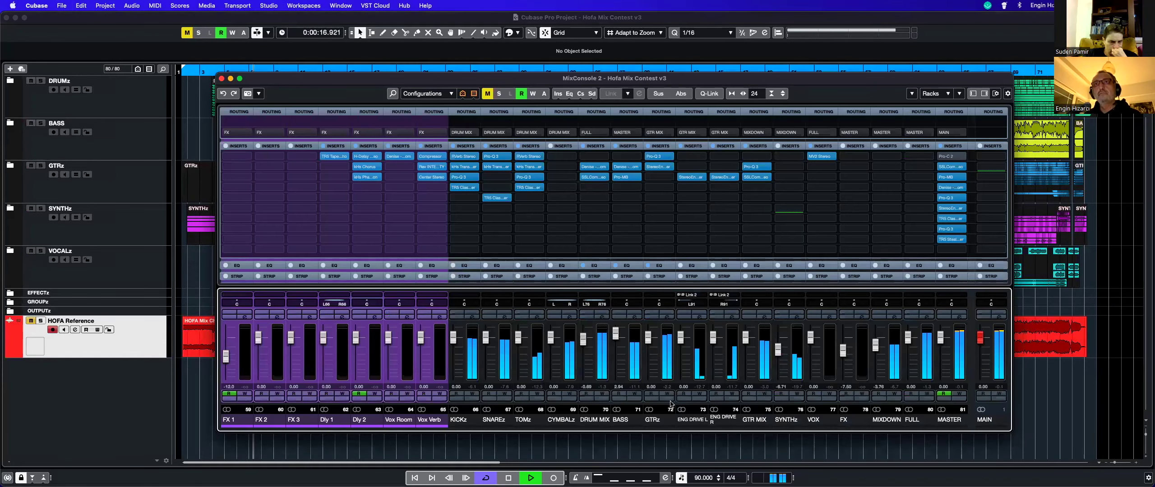
key(F3)
key(F3)
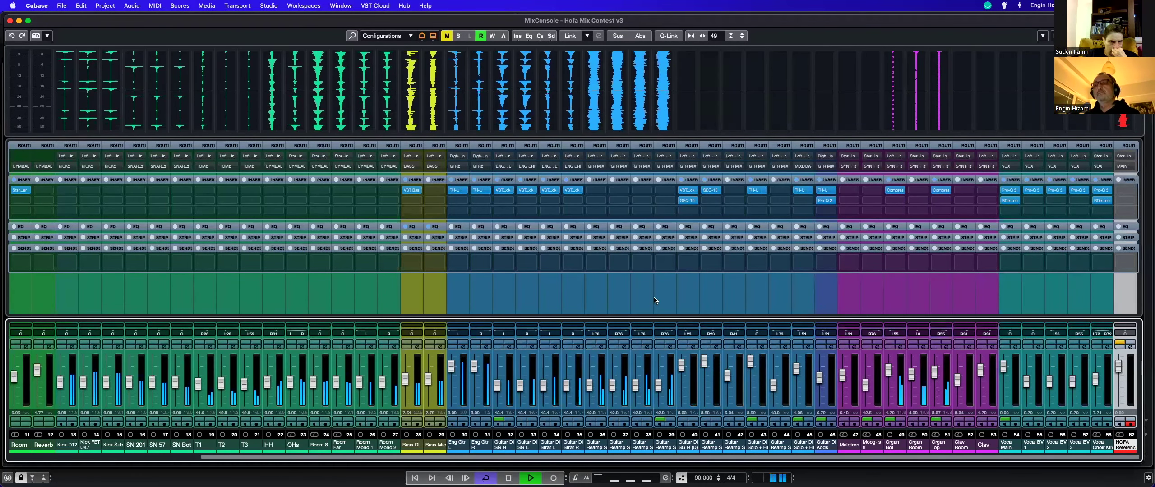
key(F3)
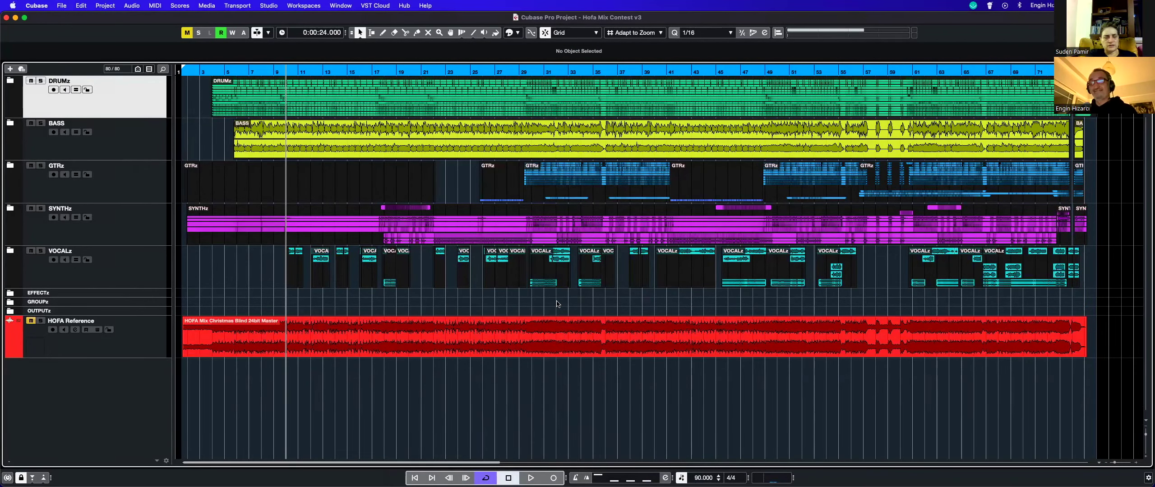
Step: Expand the BASS folder and enlarge the track rows to show the Bass DI and Bass Mic waveforms
click(11, 123)
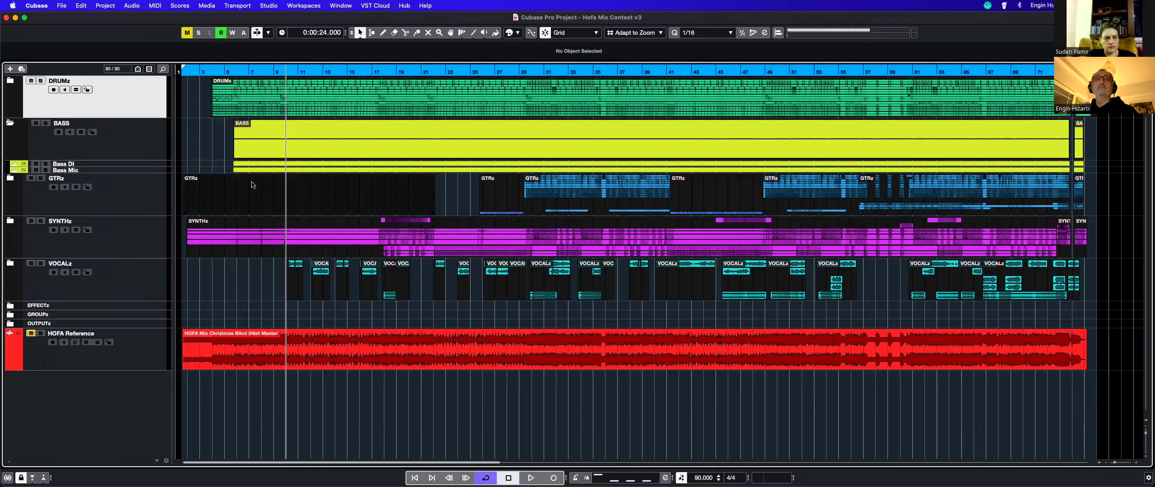
key(shift+h)
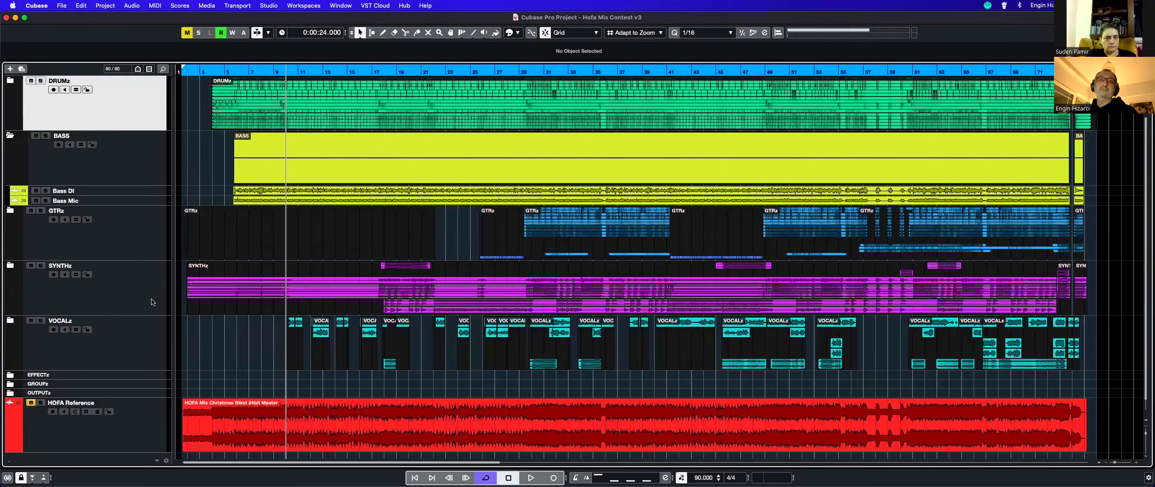
key(shift+h)
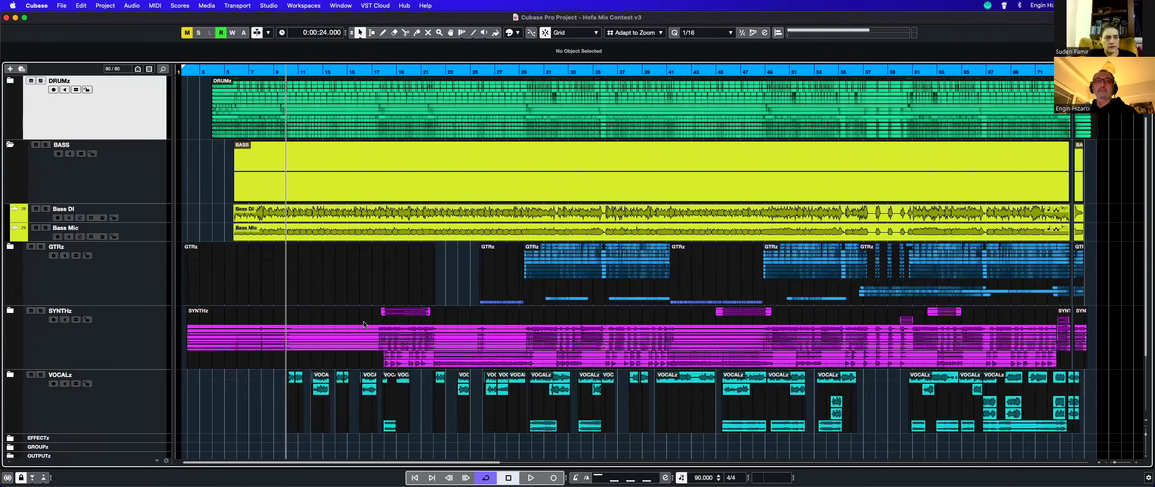
key(shift+h)
key(shift+h)
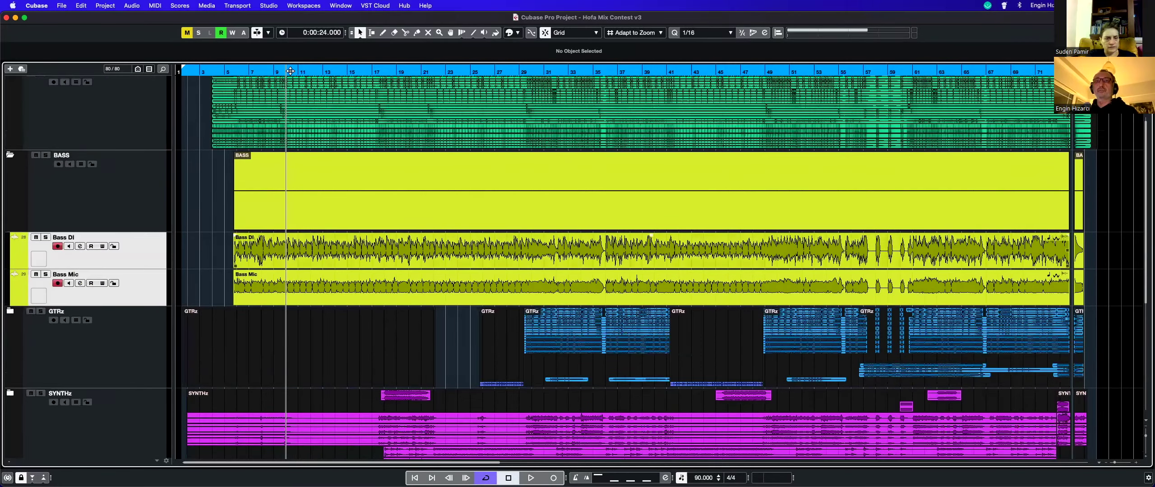
Step: Play the HOFA Reference track soloed for comparison, then unsolo it and play the full mix from the same position
scroll(287, 70, down, 2)
scroll(542, 394, down, 5)
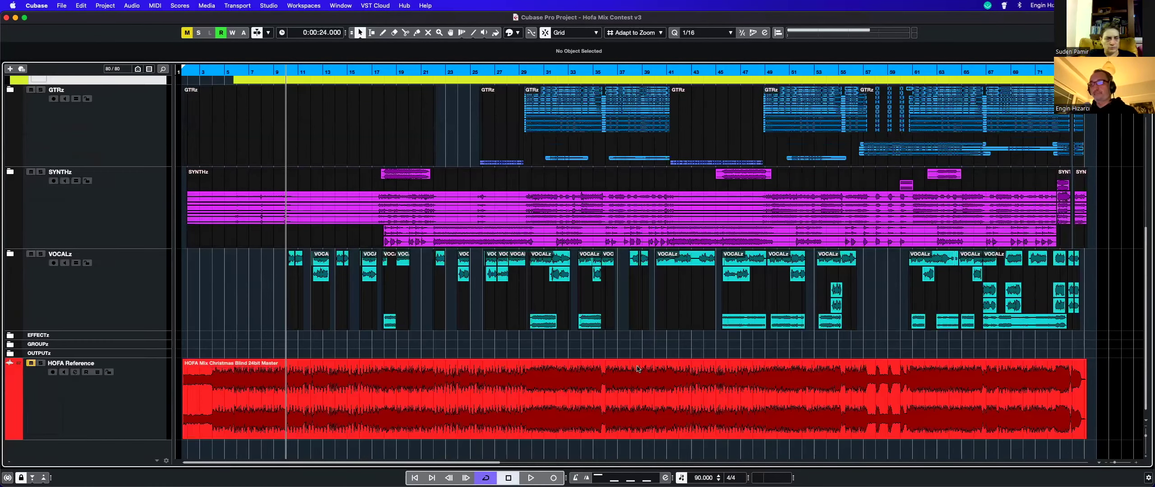
click(634, 369)
key(s)
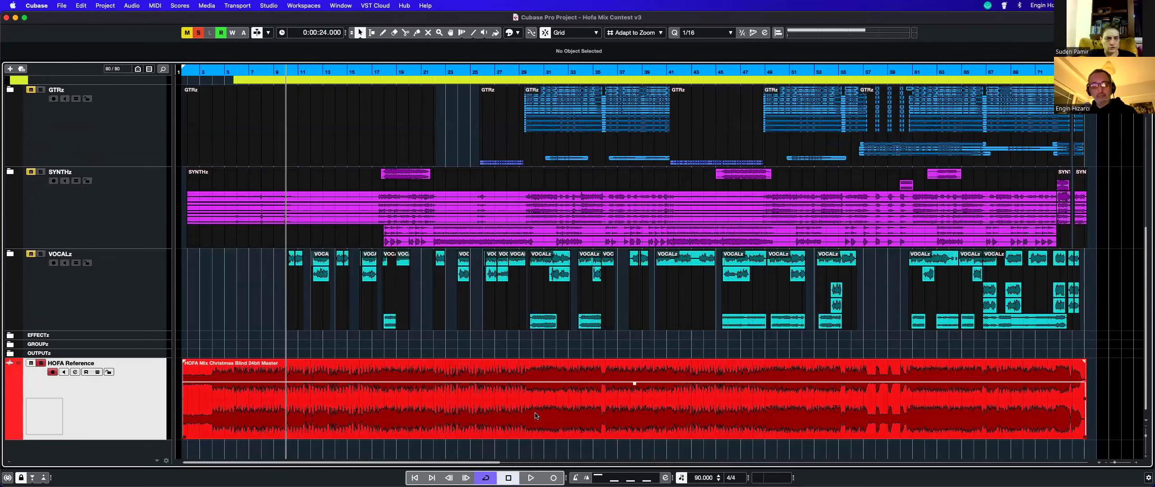
key(space)
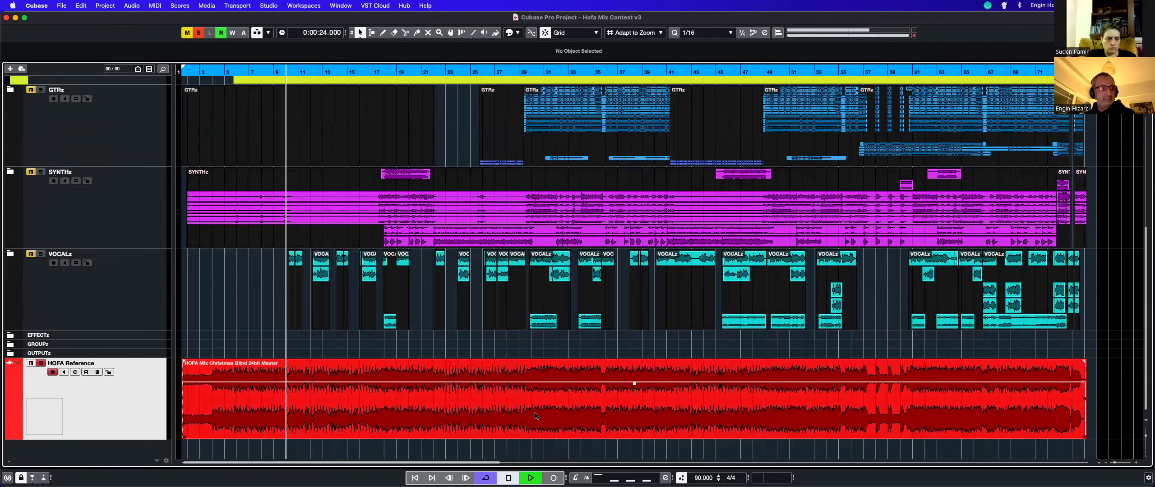
key(space)
click(41, 363)
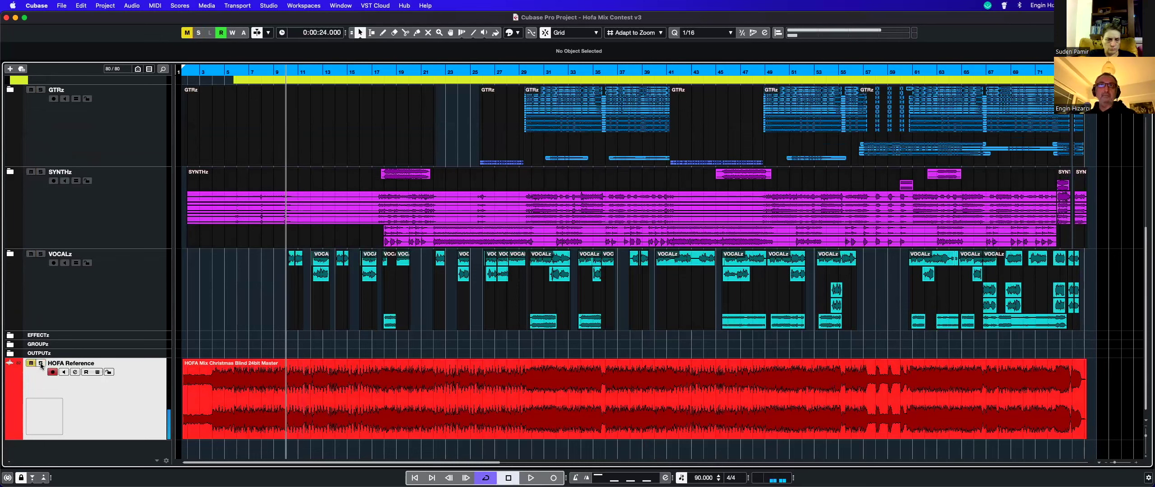
key(space)
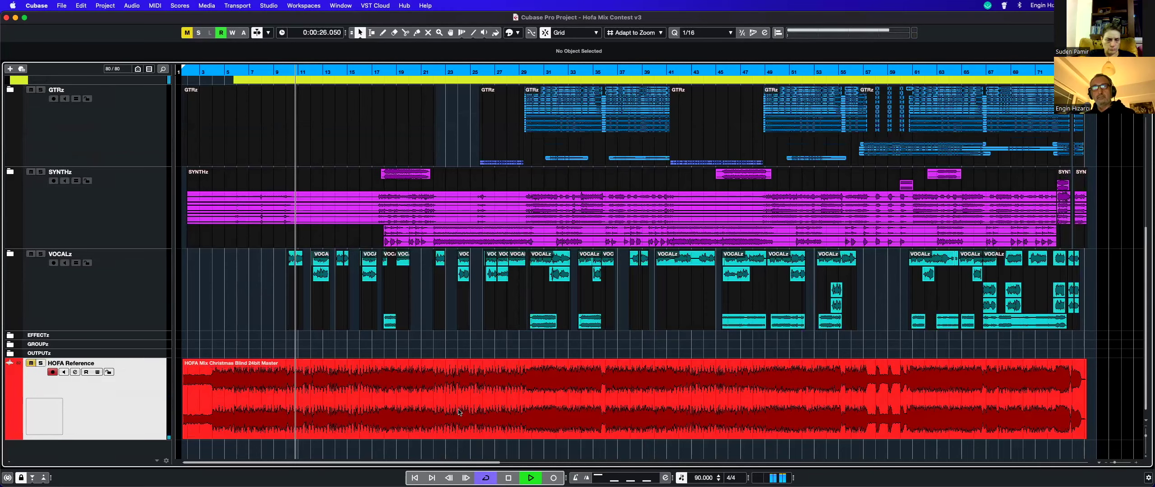
Step: Solo the BASS folder and listen to both bass tracks together
key(shift+g)
click(45, 116)
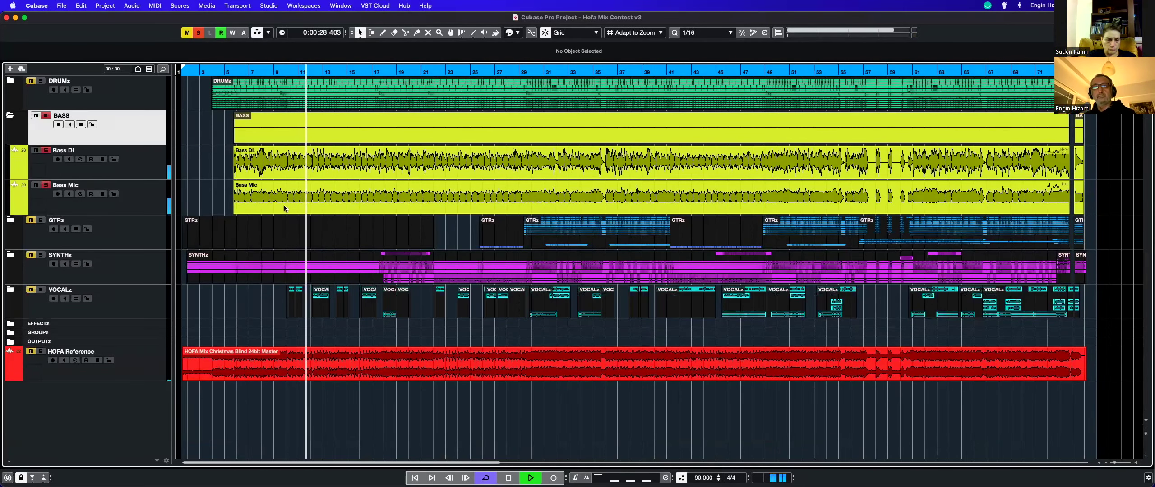
key(space)
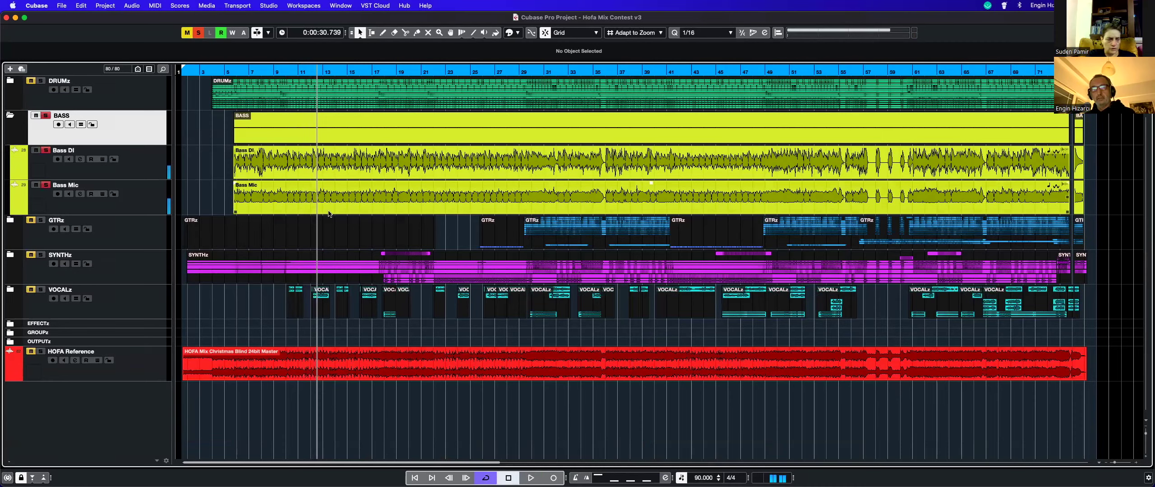
Step: Open the Bass DI channel settings and play the soloed track from where the bass clips begin
key(shift+h)
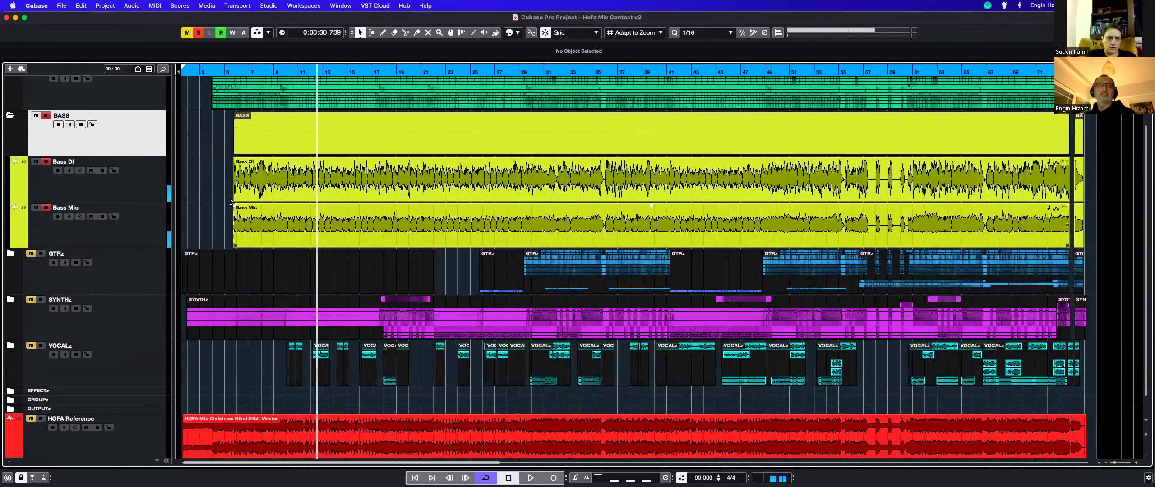
key(shift+g)
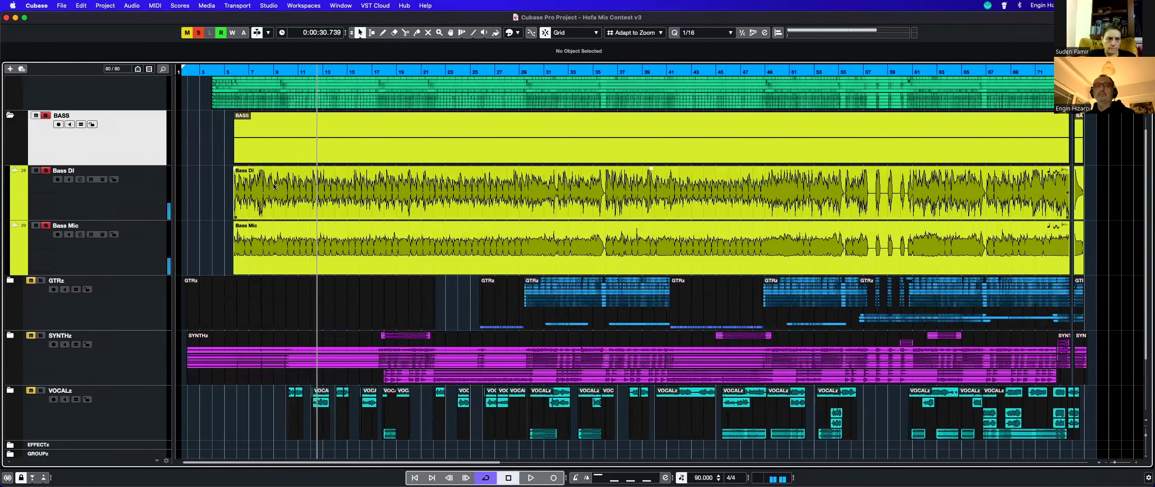
key(h)
key(h)
key(h)
key(h)
click(80, 180)
drag(426, 172, 674, 138)
click(306, 72)
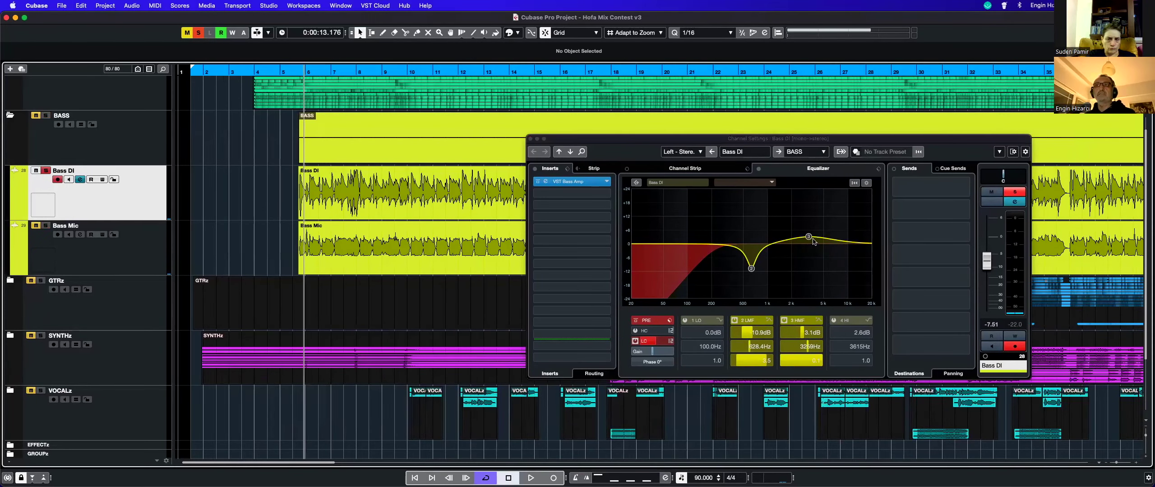
key(space)
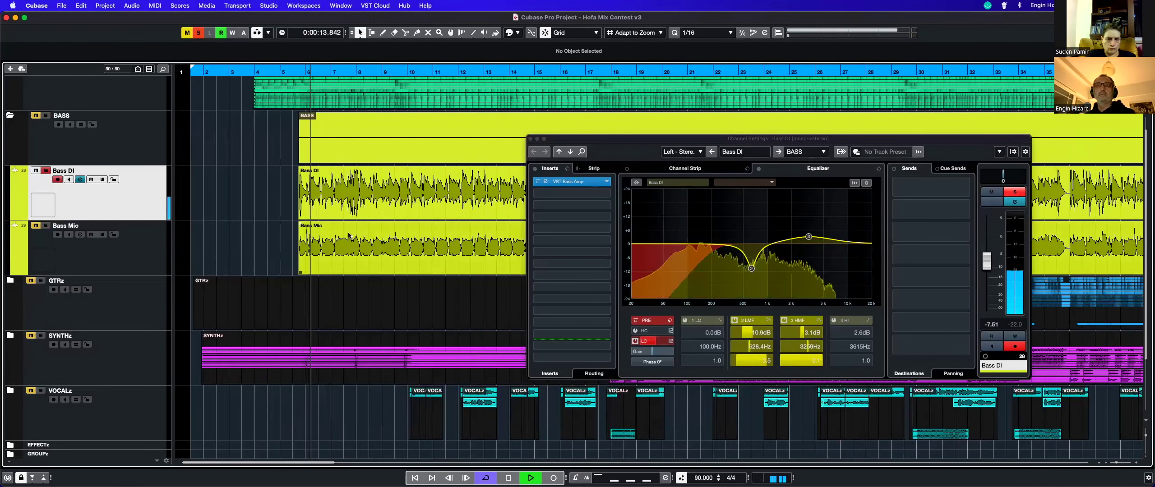
Step: Listen to the soloed Bass Mic track with its equalizer open and try a third EQ band at 1640 Hz
click(127, 257)
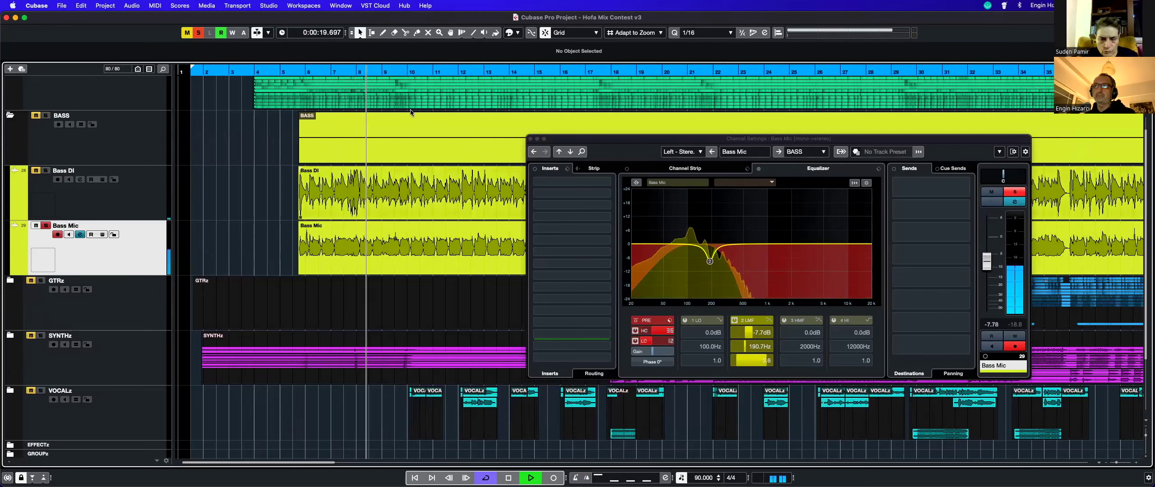
key(space)
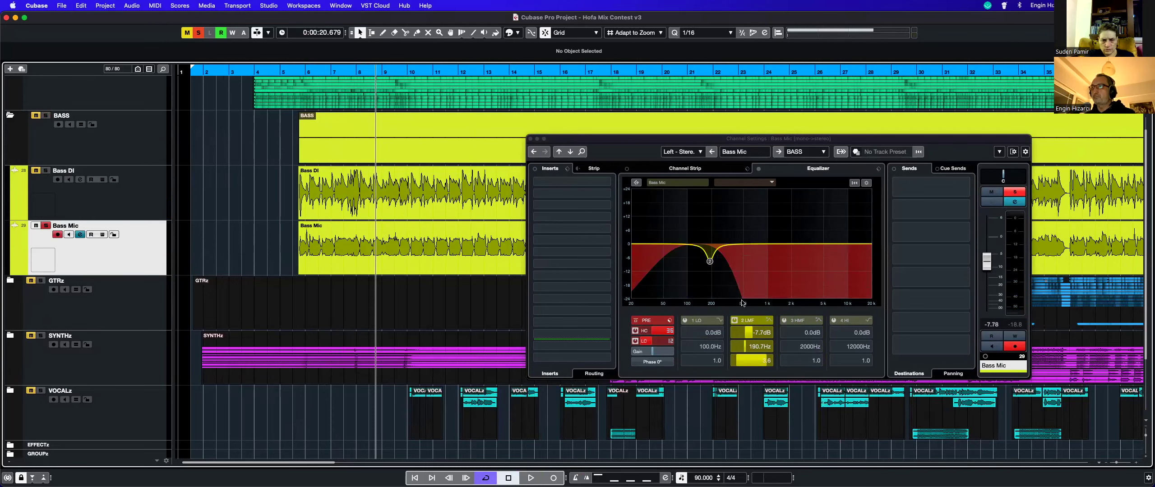
double_click(784, 257)
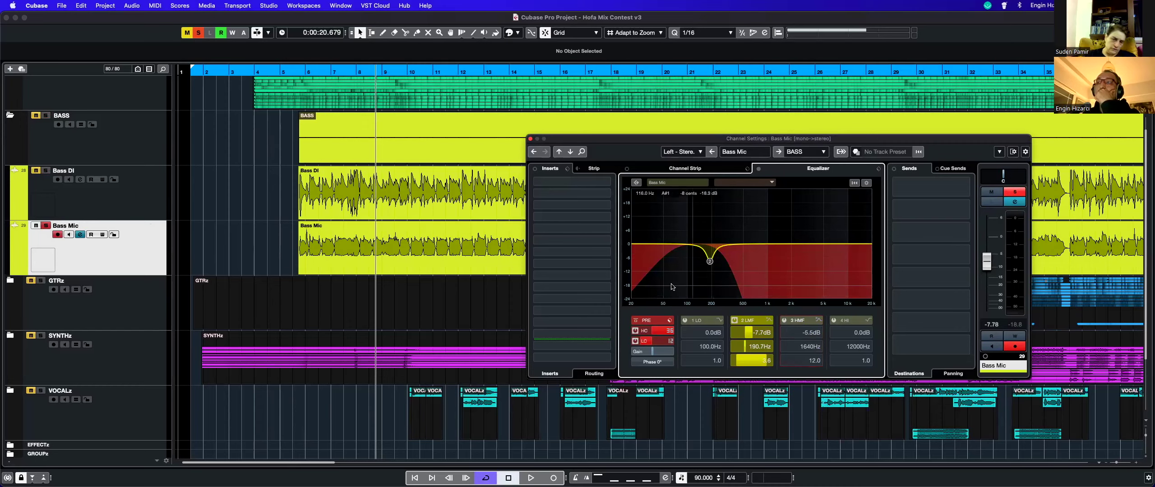
Step: Compare the Bass DI and Bass Mic channel settings, close both windows and check the BASS group's inserts in the mixer
click(130, 208)
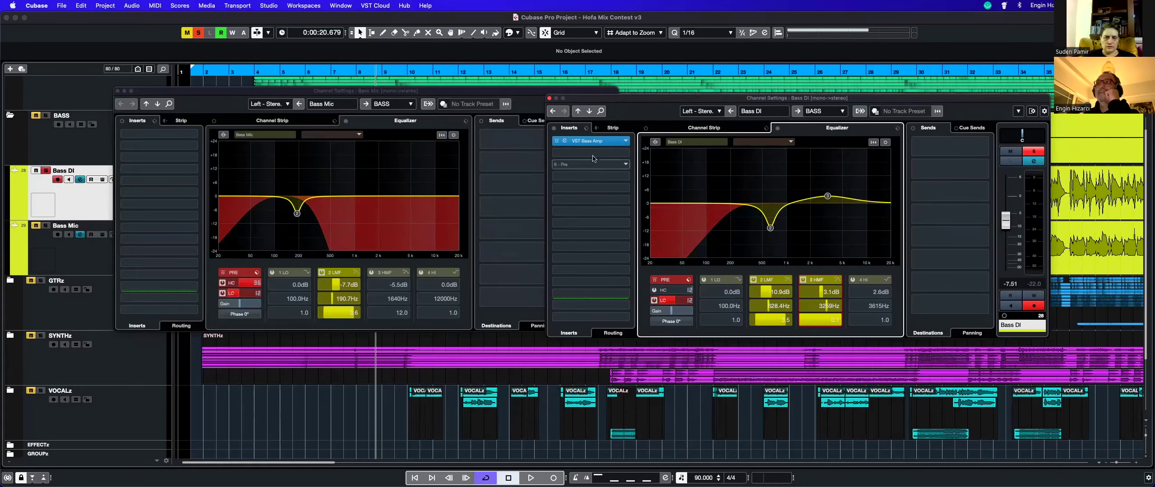
click(549, 98)
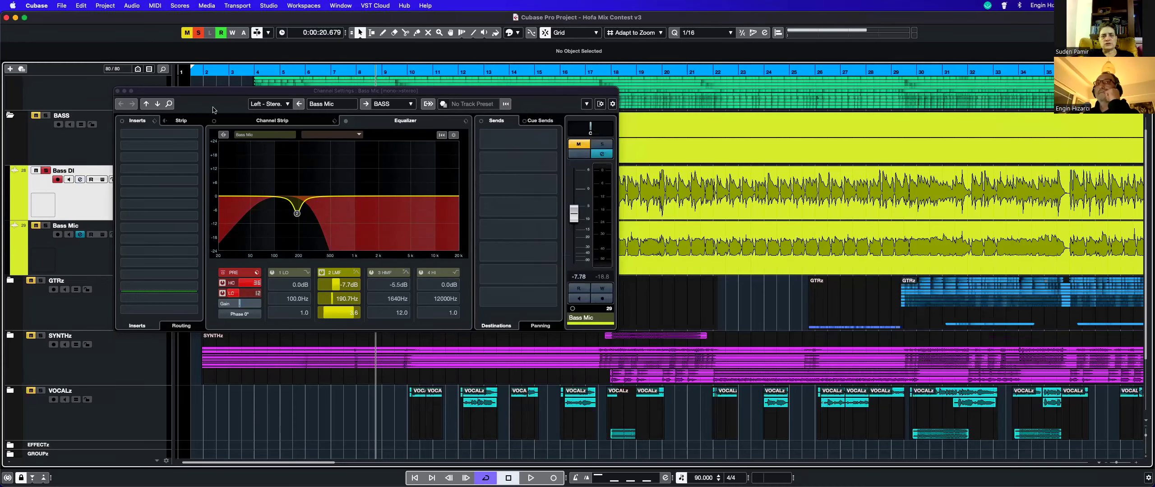
click(117, 92)
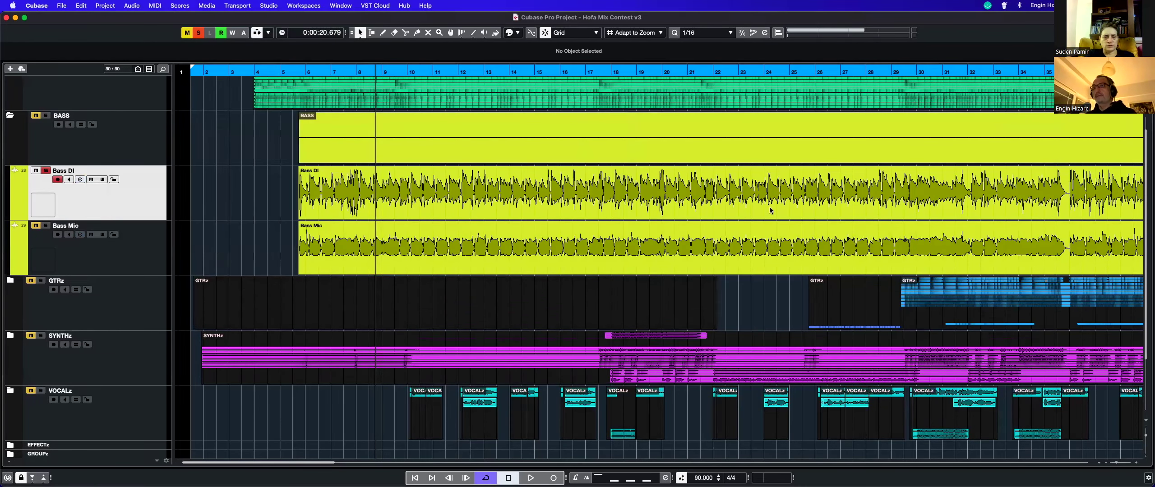
key(F3)
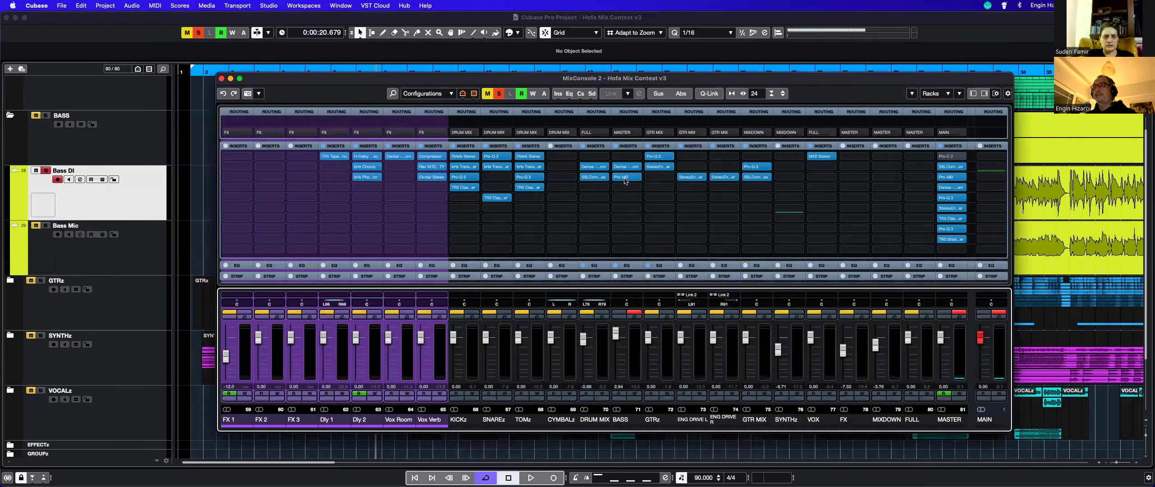
key(F3)
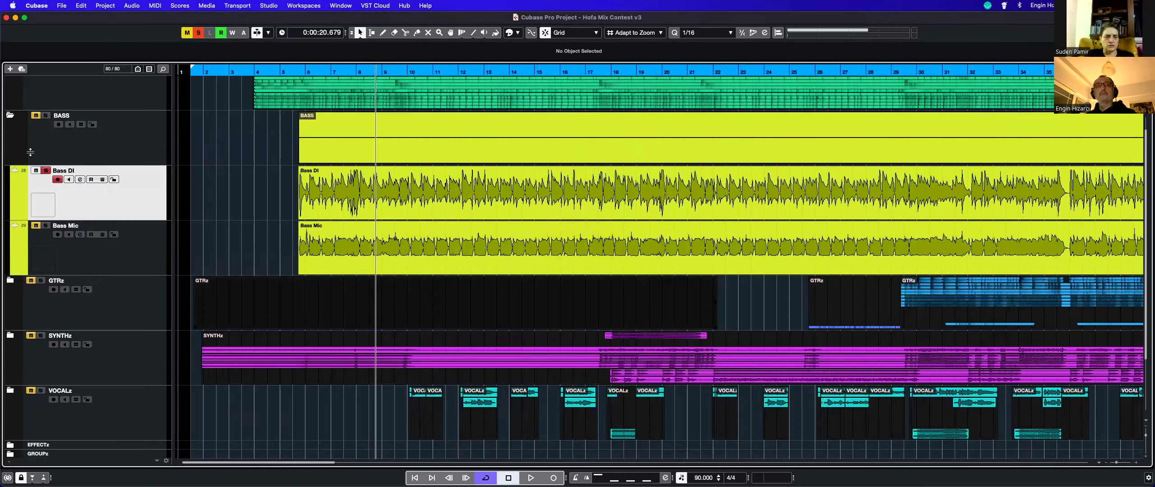
Step: Expand the GTRz folder and place the playback cursor at 0:00:01.333, just before the intro guitar clips
key(shift+f)
click(46, 151)
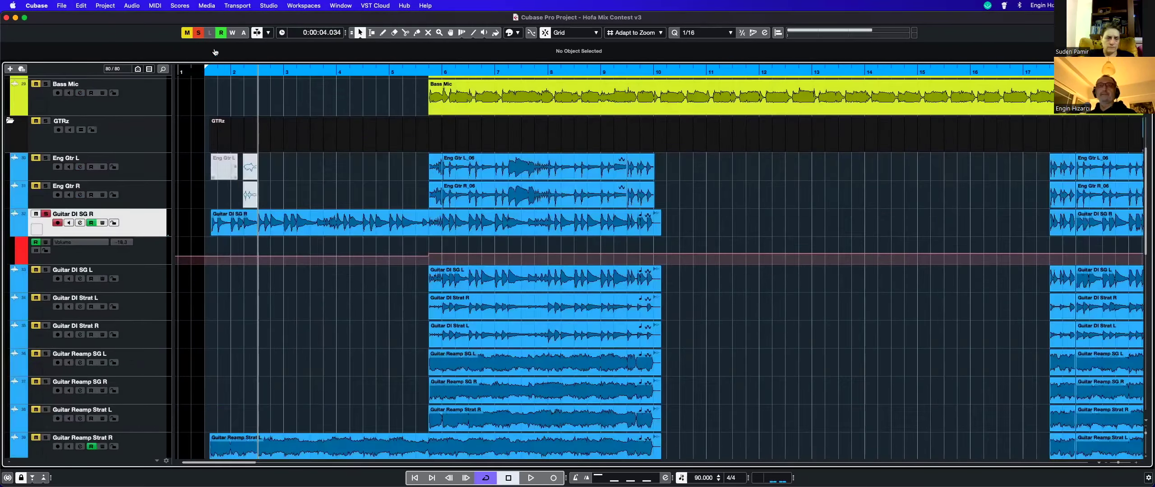
click(205, 74)
click(206, 74)
Step: Open the channel settings of the Guitar DI SG R track and listen to its intro part soloed
scroll(371, 193, down, 2)
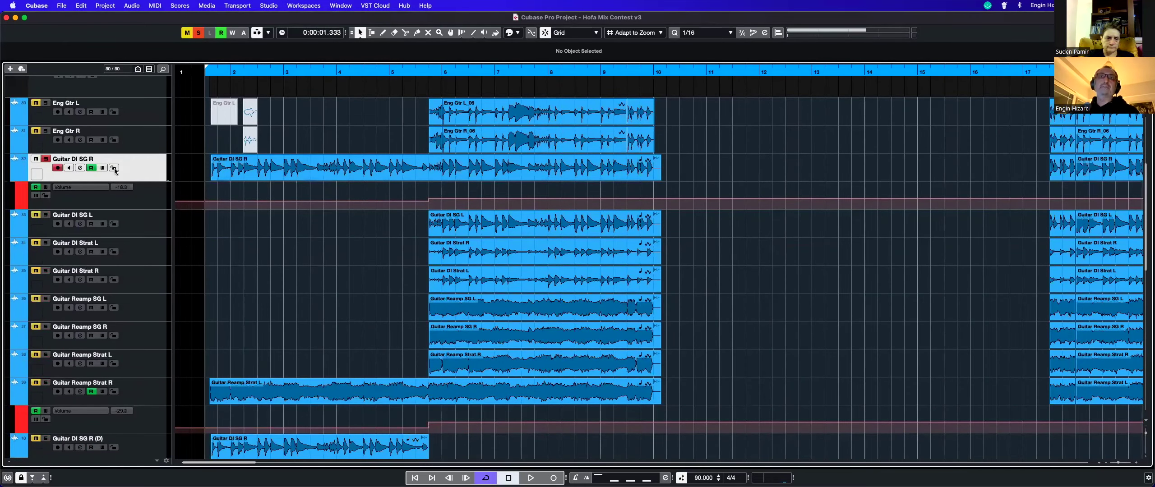
click(80, 167)
drag(372, 91, 789, 112)
click(334, 241)
key(space)
key(space)
Step: Listen in turn to Guitar Reamp Strat R, Guitar DI SG R (D) and Guitar Reamp Strat R (D), viewing their channel settings
scroll(335, 242, down, 6)
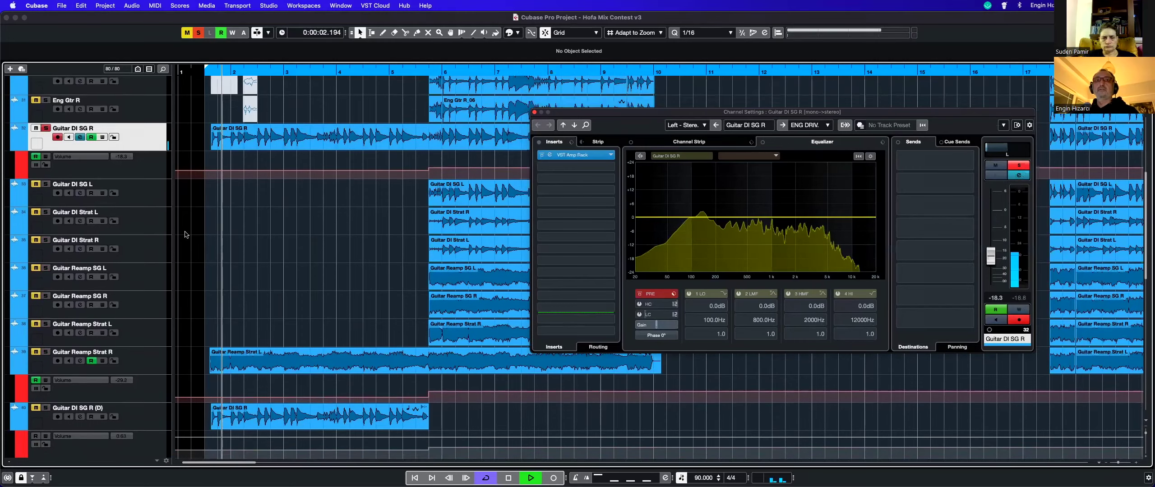
click(153, 235)
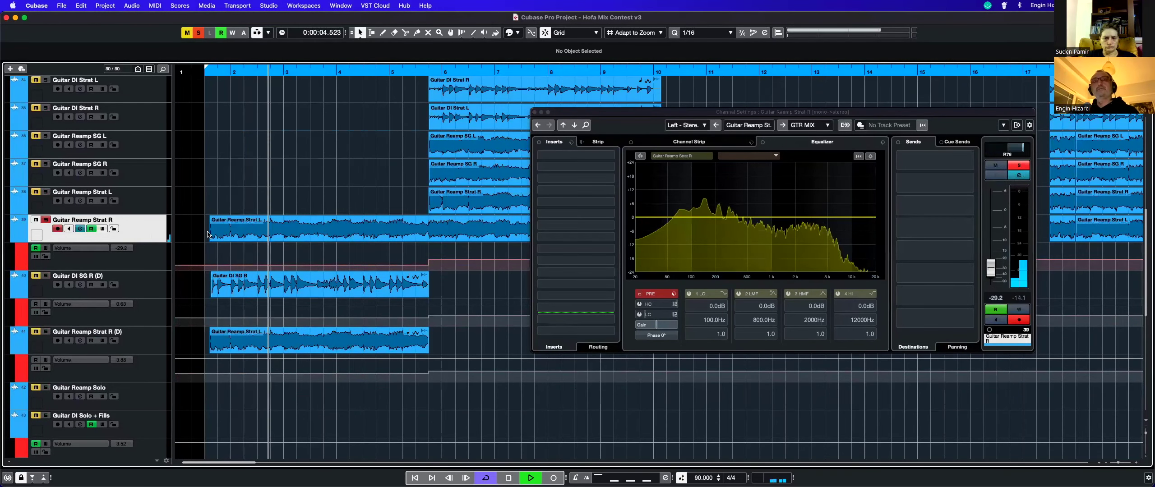
scroll(154, 252, down, 1)
click(154, 283)
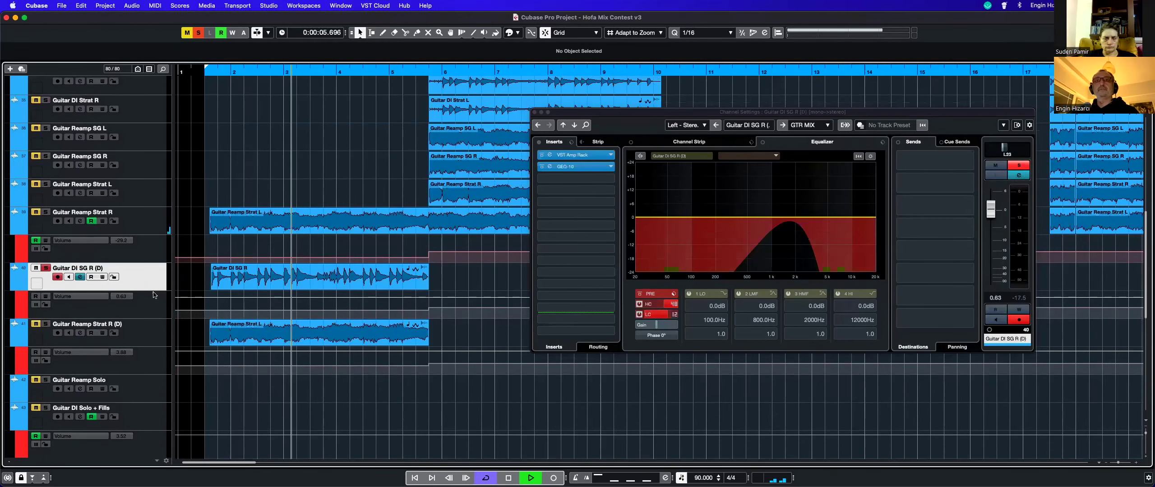
click(151, 334)
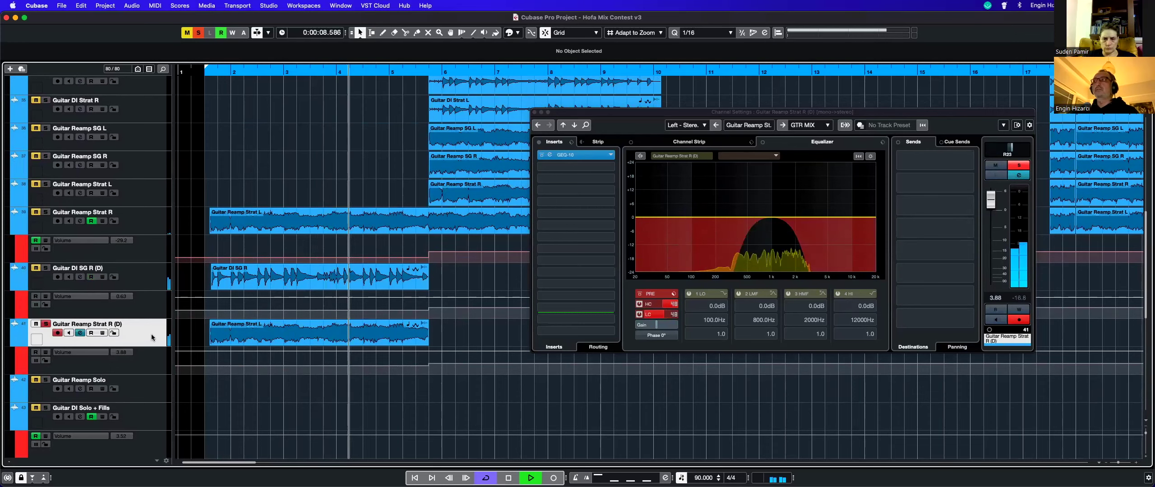
Step: Stop playback, select the Guitar DI SG R (D) and Guitar Reamp Strat R (D) tracks together, and close the channel settings window
key(space)
shift+click(158, 286)
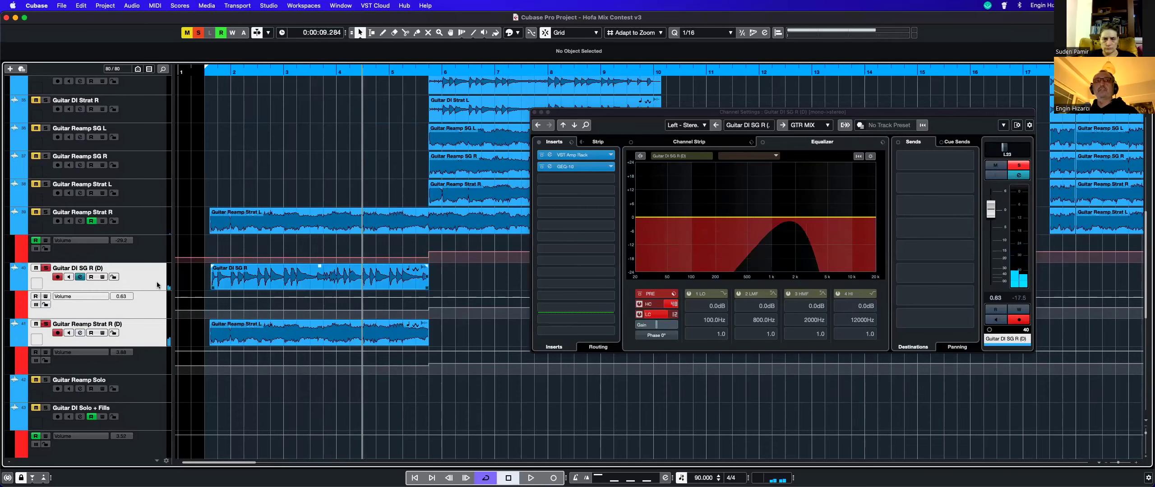
key(shift+f)
drag(635, 112, 491, 362)
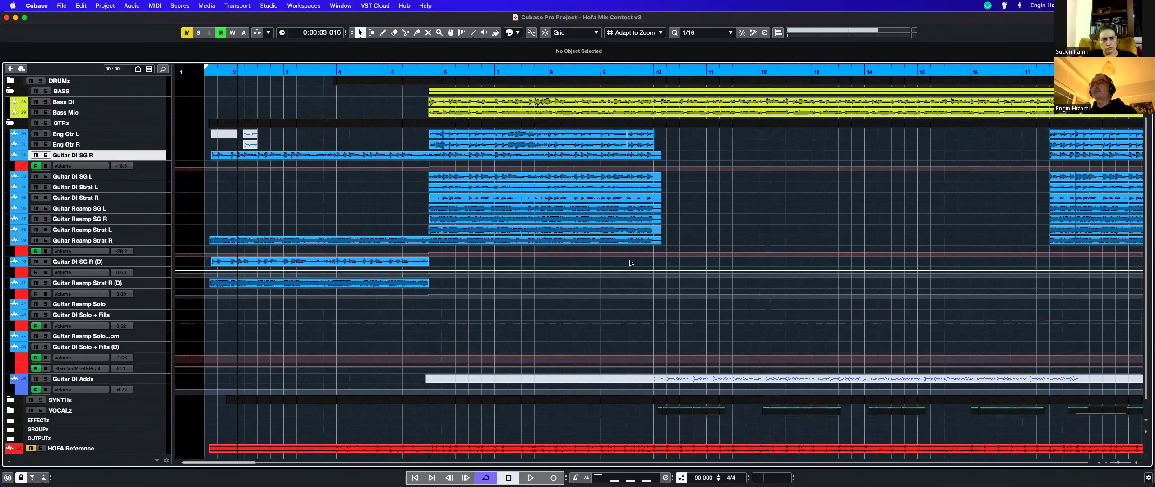
Step: Select the intro clips of Guitar DI SG R (D) and Guitar Reamp Strat R (D), listen to both soloed, and clear the solo
key(h)
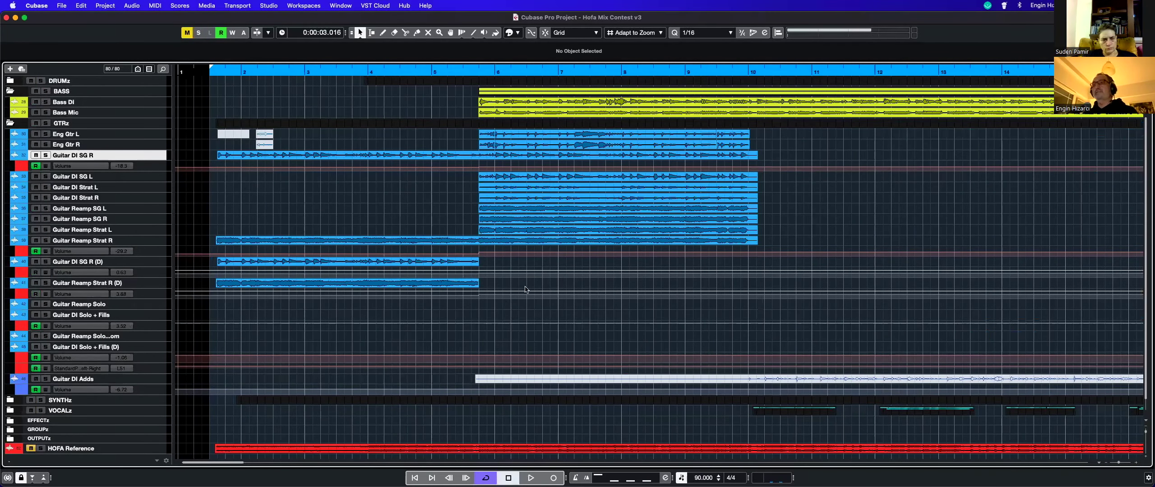
key(h)
key(h)
drag(223, 260, 258, 285)
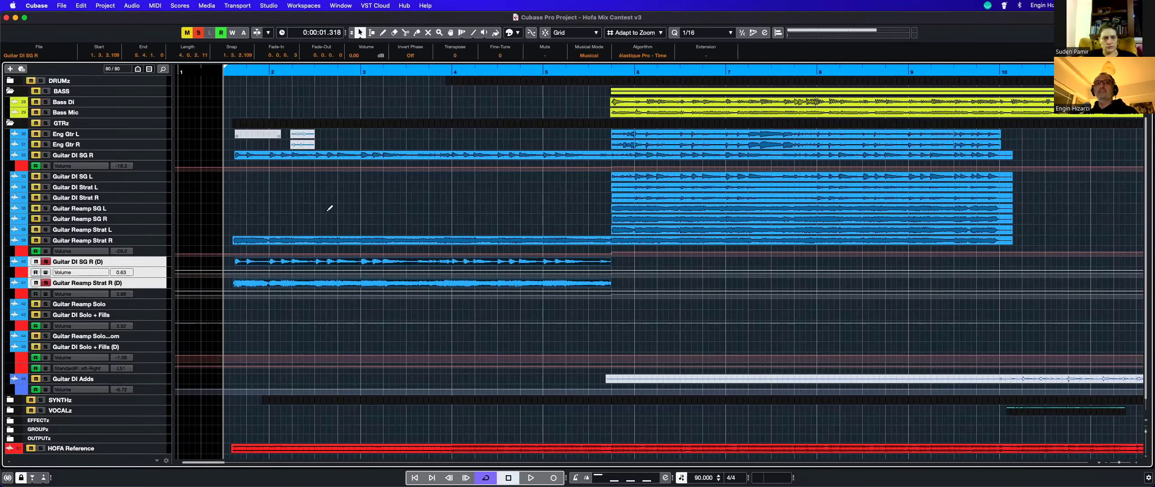
key(space)
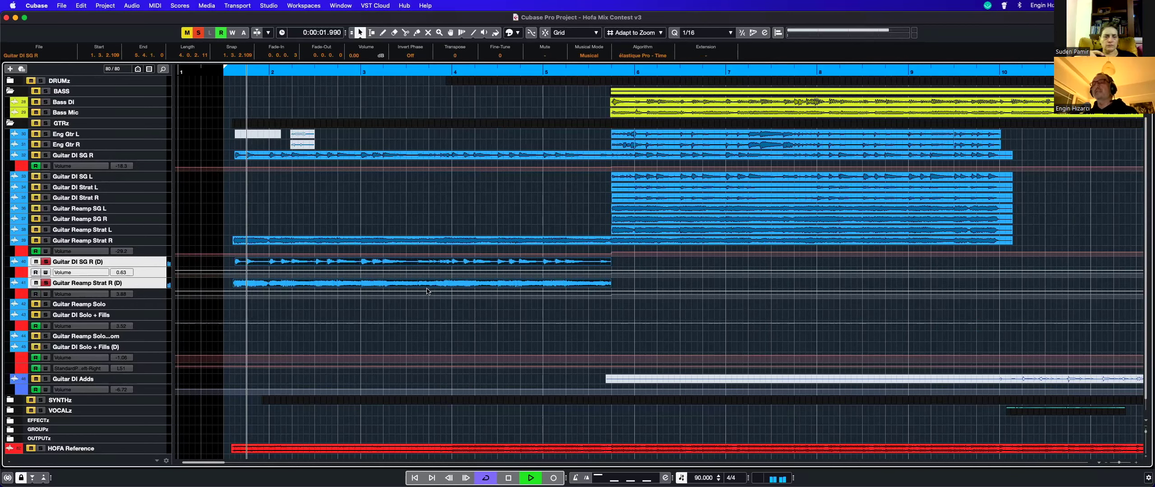
key(s)
key(shift+f)
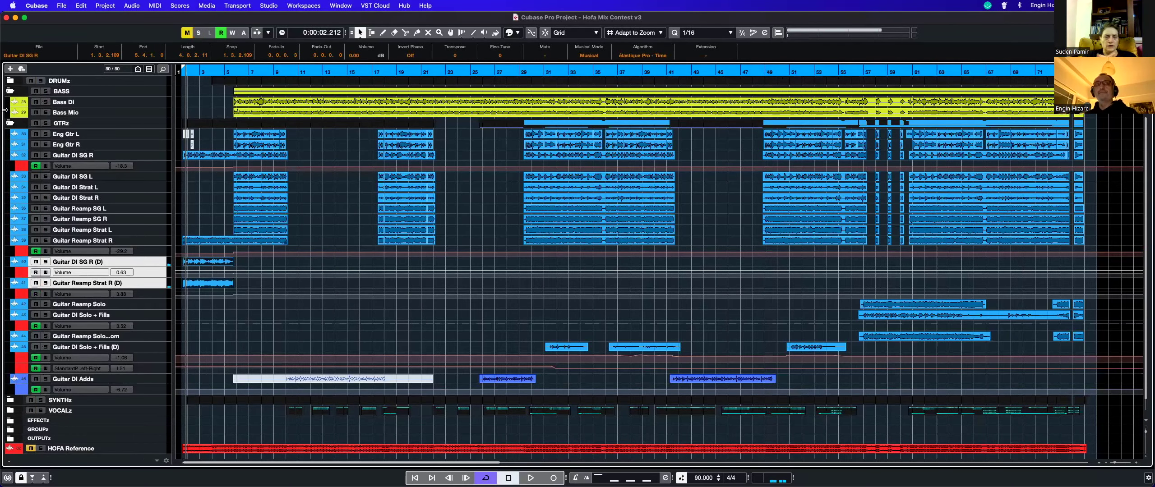
Step: Solo the two (D) guitar tracks again and place the playback cursor at 0:00:01.534, at the start of the intro clips
key(h)
key(s)
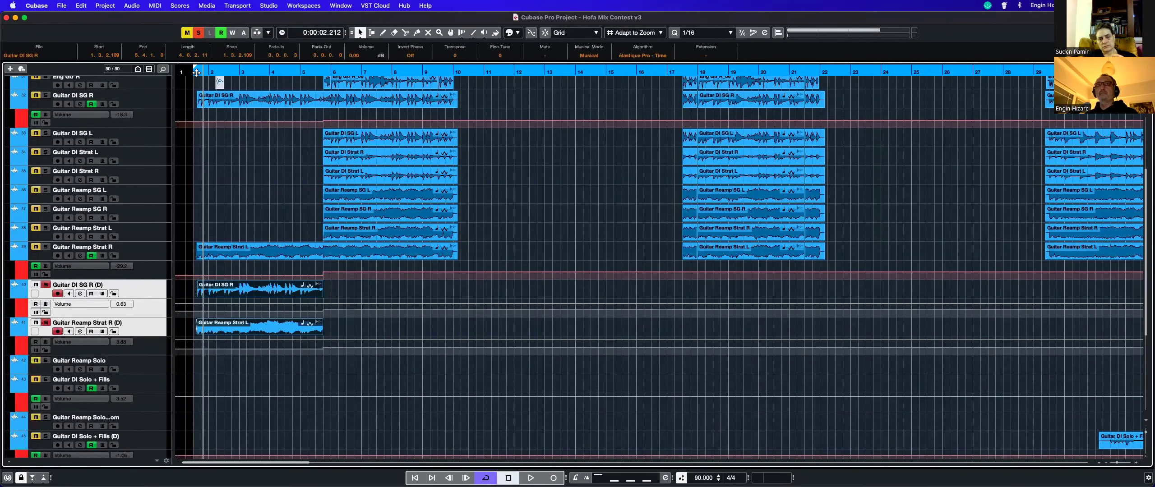
click(196, 73)
key(g)
key(g)
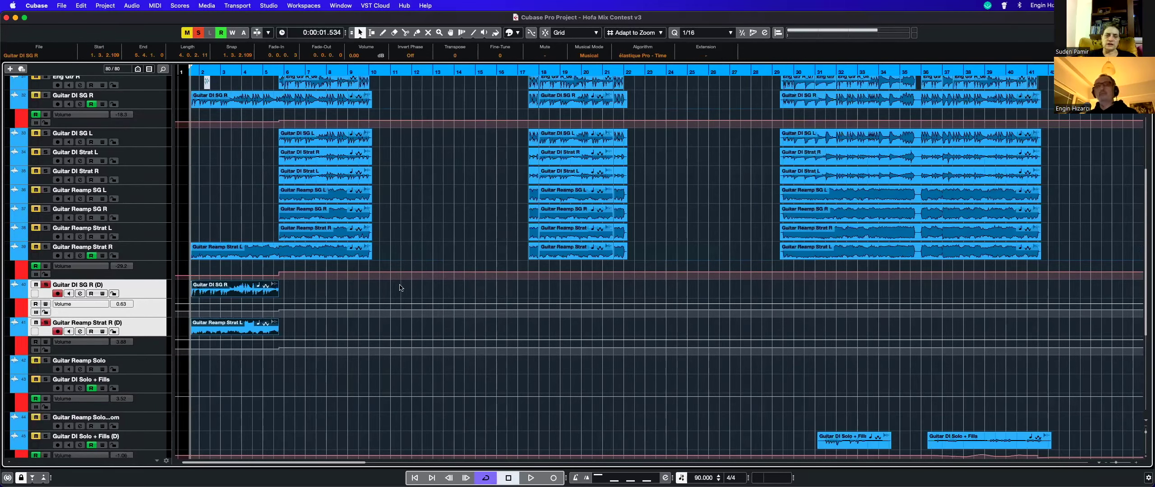
key(g)
key(g)
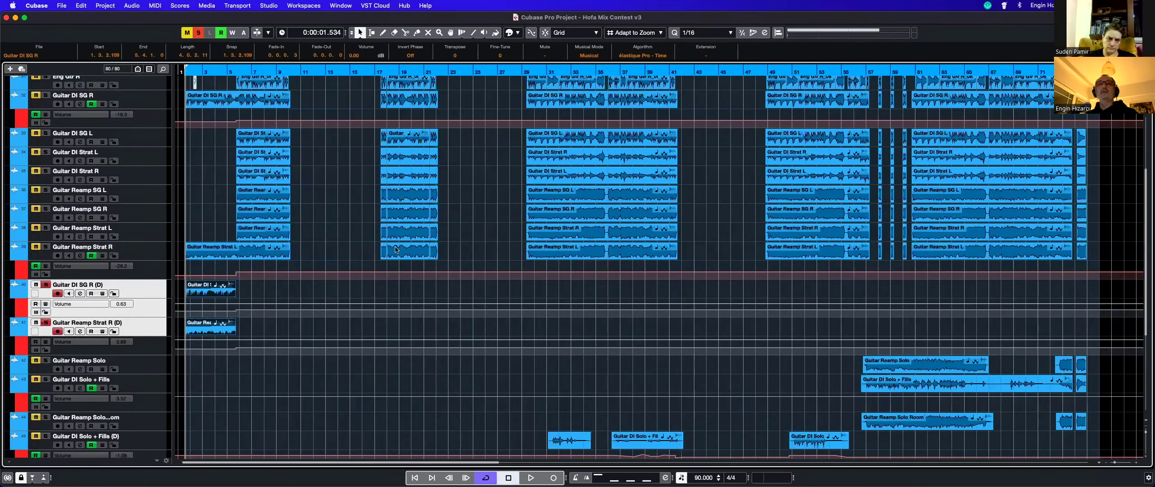
key(g)
Step: Listen to the intro of Guitar Reamp Strat R and Guitar DI SG R soloed together, and clear both solos
key(h)
key(h)
key(h)
key(h)
key(h)
key(h)
key(Up)
key(space)
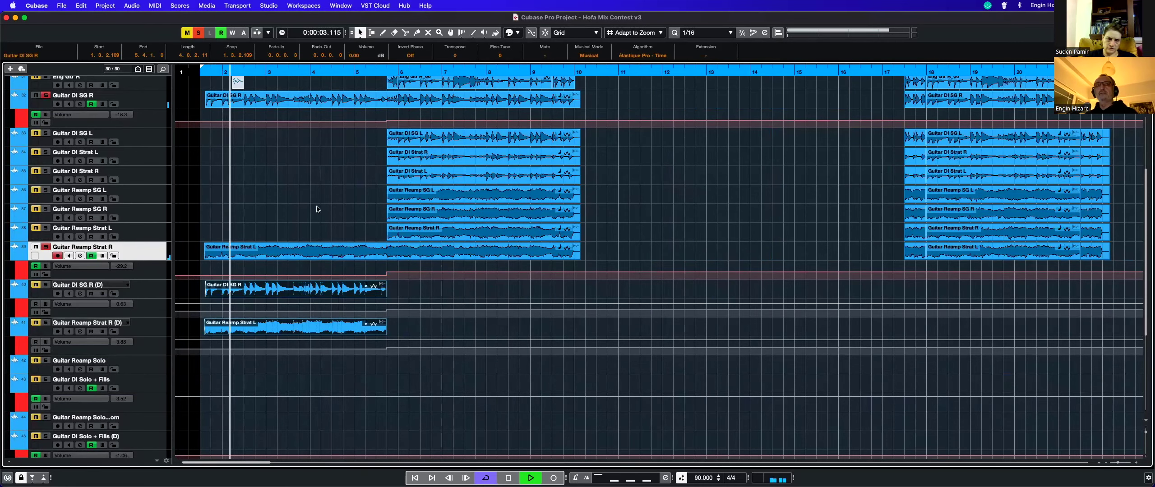
key(space)
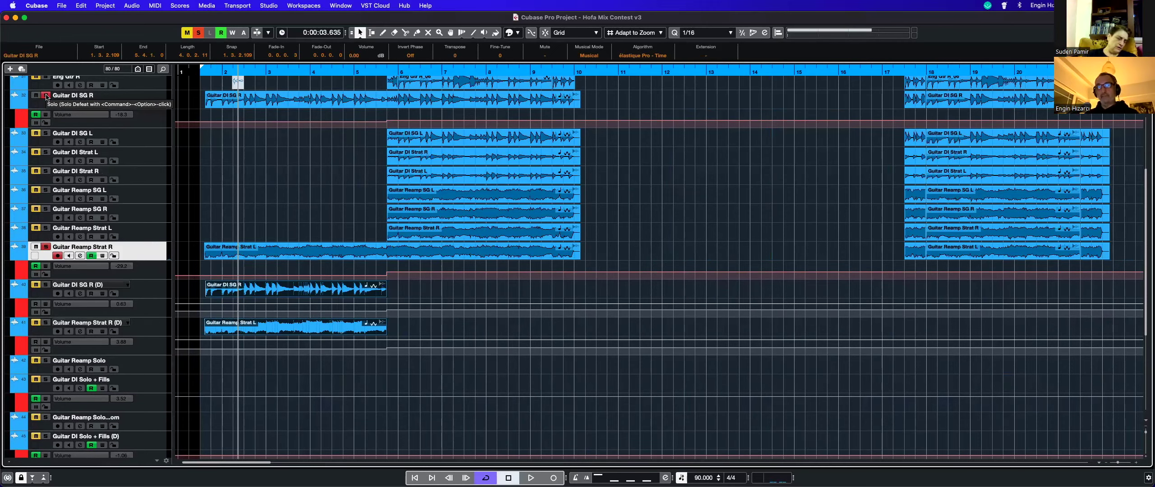
click(47, 96)
click(46, 247)
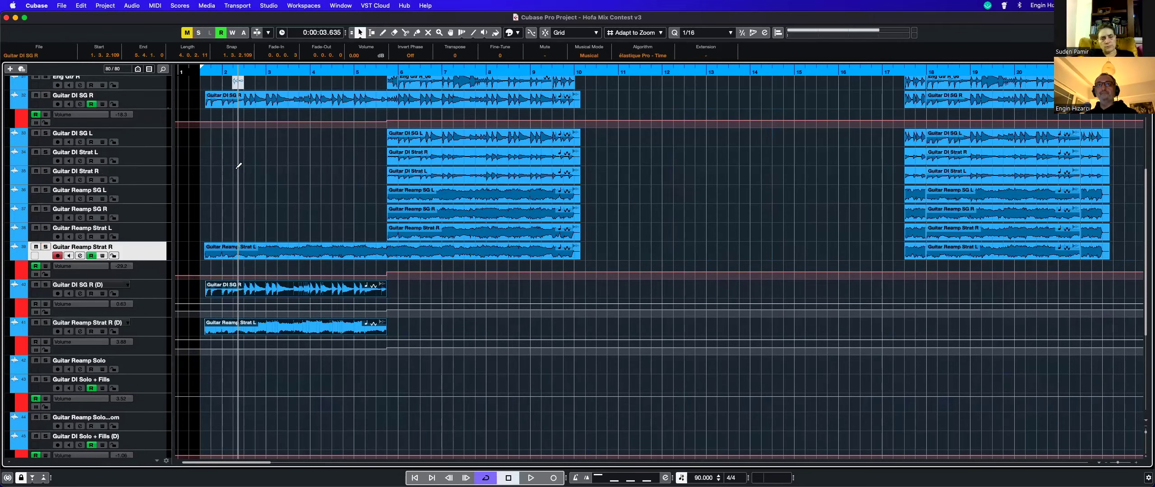
key(shift+f)
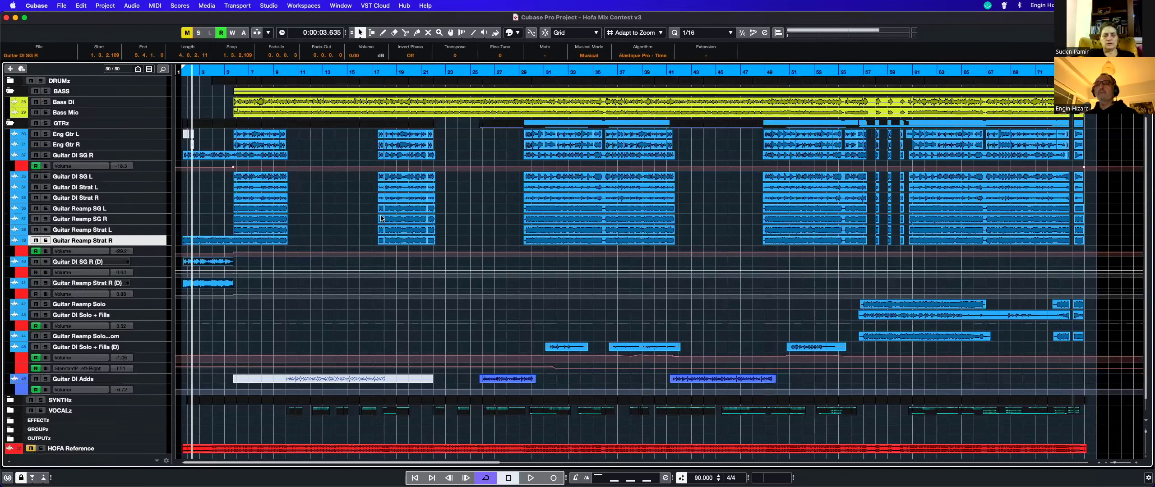
key(h)
key(g)
key(g)
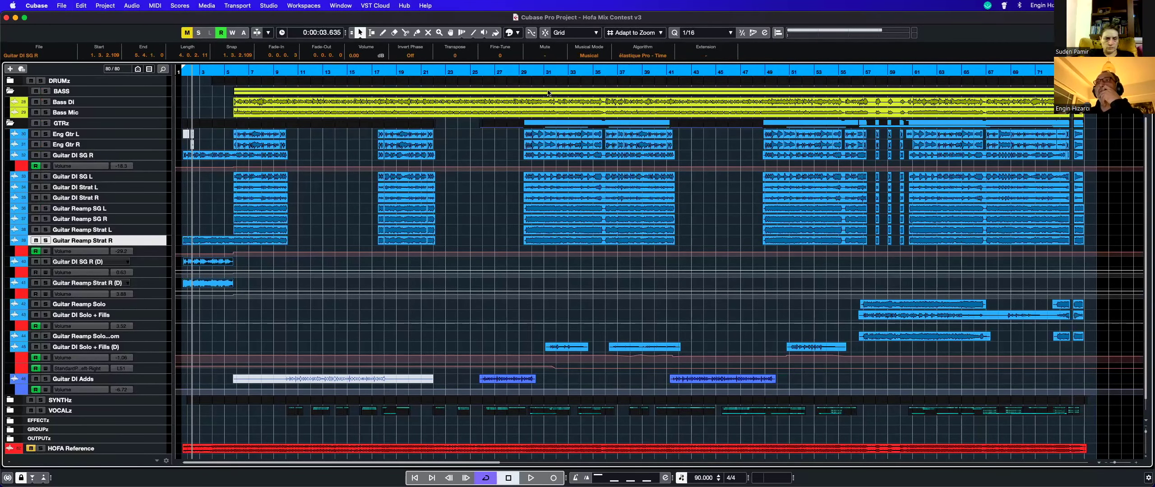
scroll(328, 201, right, 5)
scroll(327, 202, down, 1)
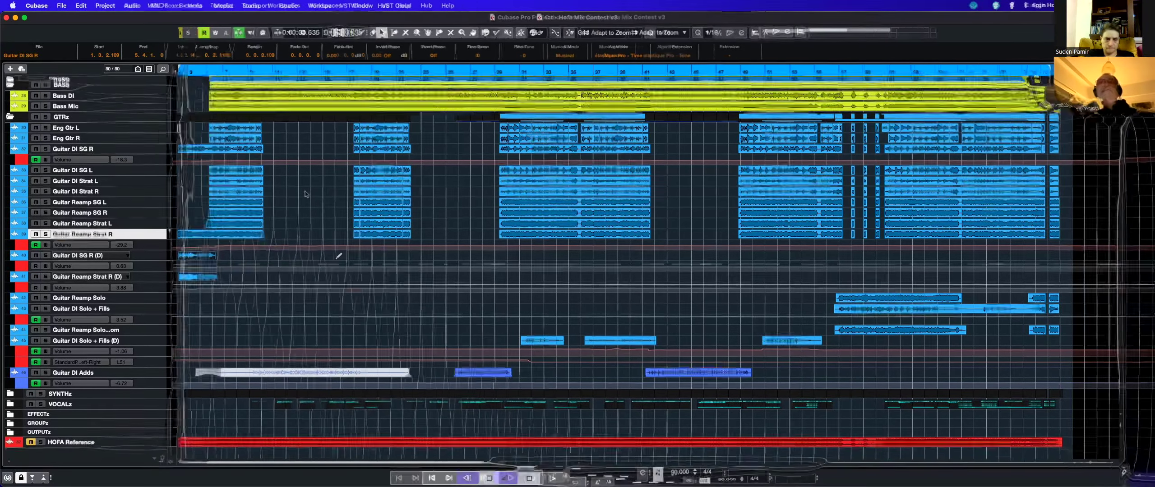
scroll(311, 136, left, 5)
scroll(311, 136, up, 1)
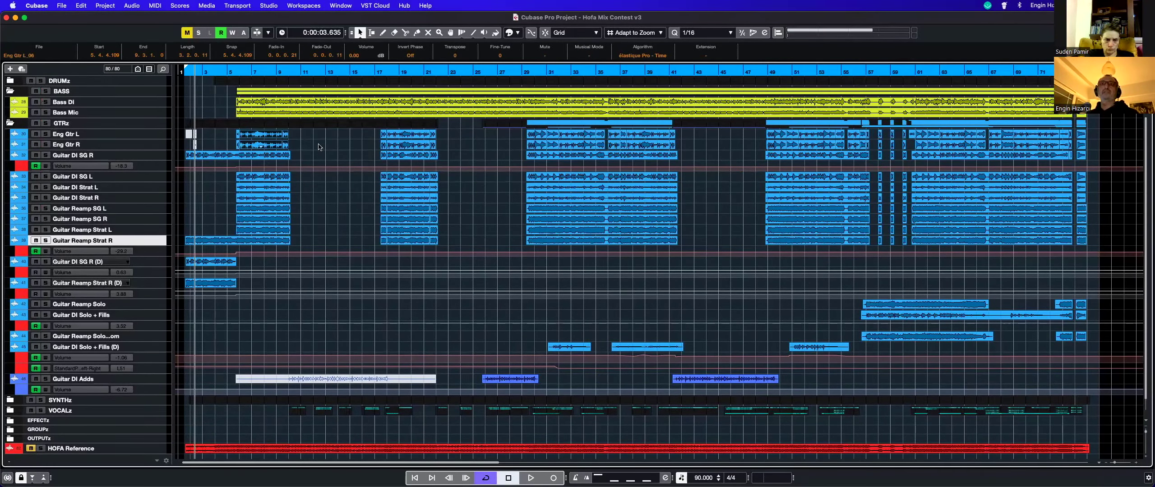
Step: Solo the GTRz folder and listen to all its guitars around the first Eng Gtr L and Eng Gtr R clips
scroll(273, 138, up, 2)
key(shift+h)
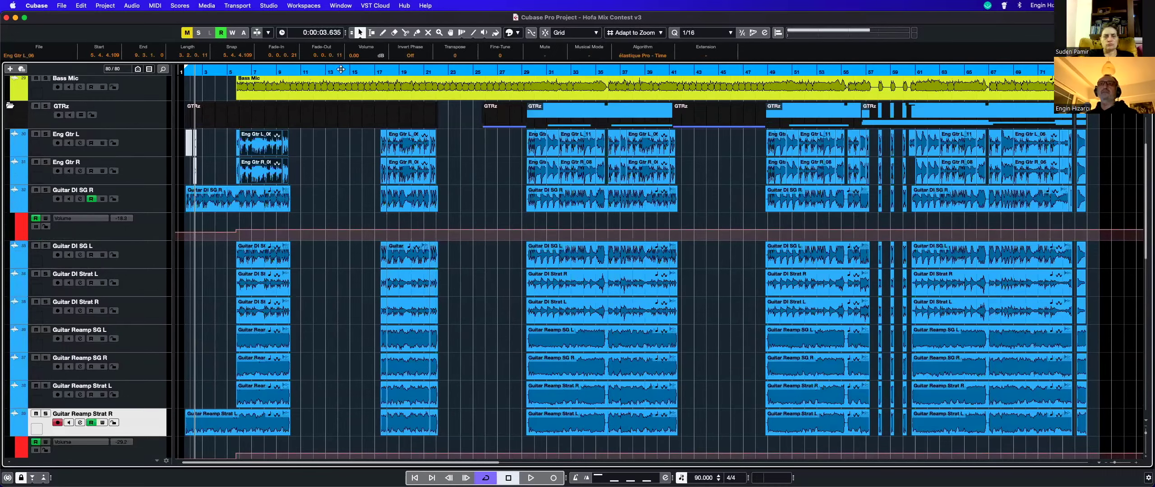
key(h)
key(h)
key(h)
key(h)
key(h)
click(46, 106)
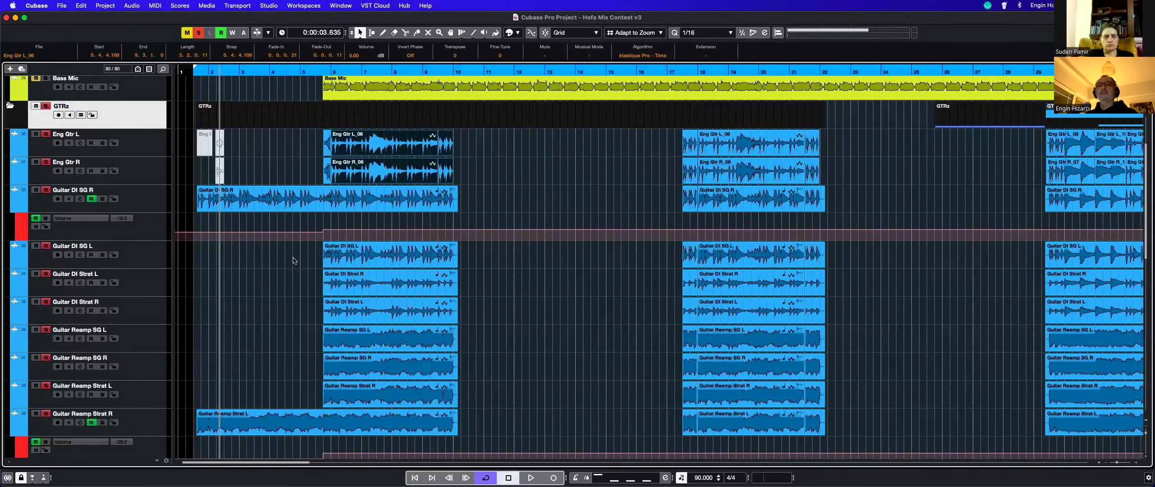
key(alt+space)
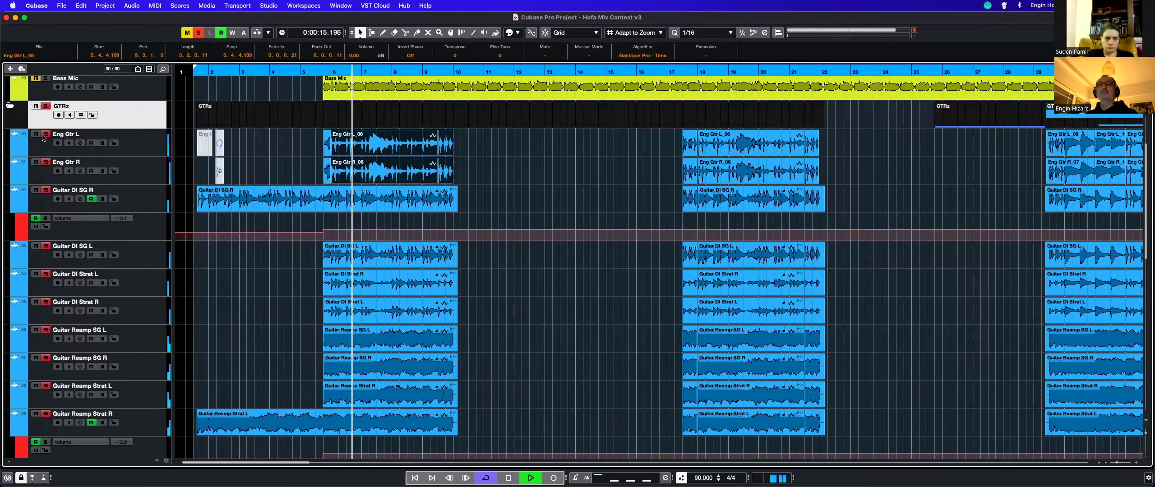
Step: Listen to Eng Gtr L and Eng Gtr R soloed without the other guitars, stop playback and clear their solos
click(134, 147)
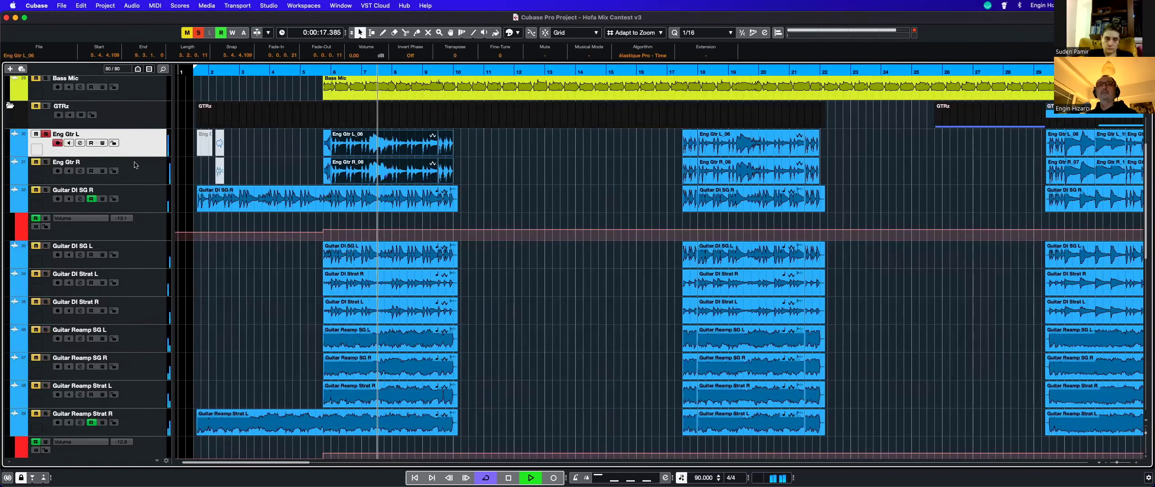
click(134, 171)
click(46, 134)
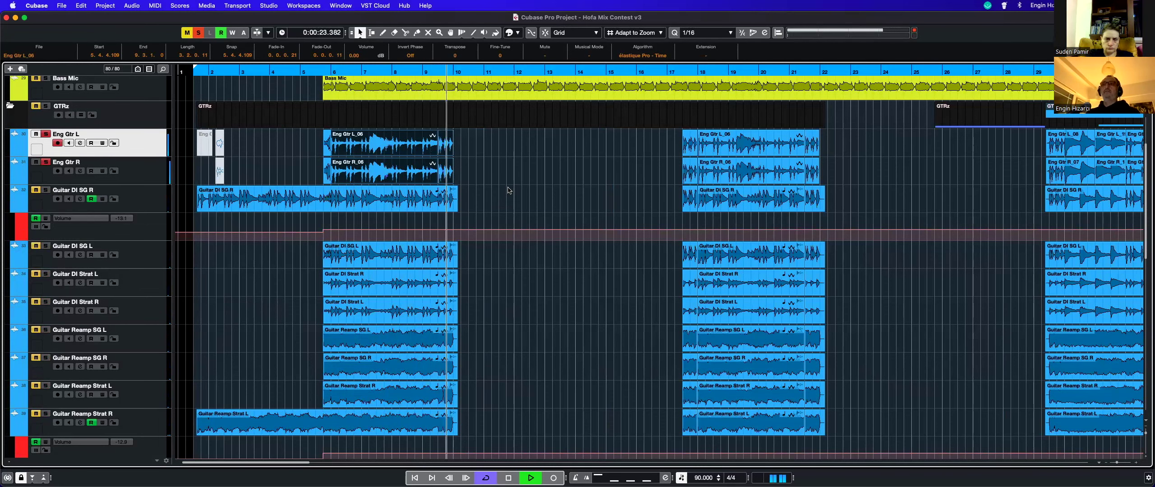
key(space)
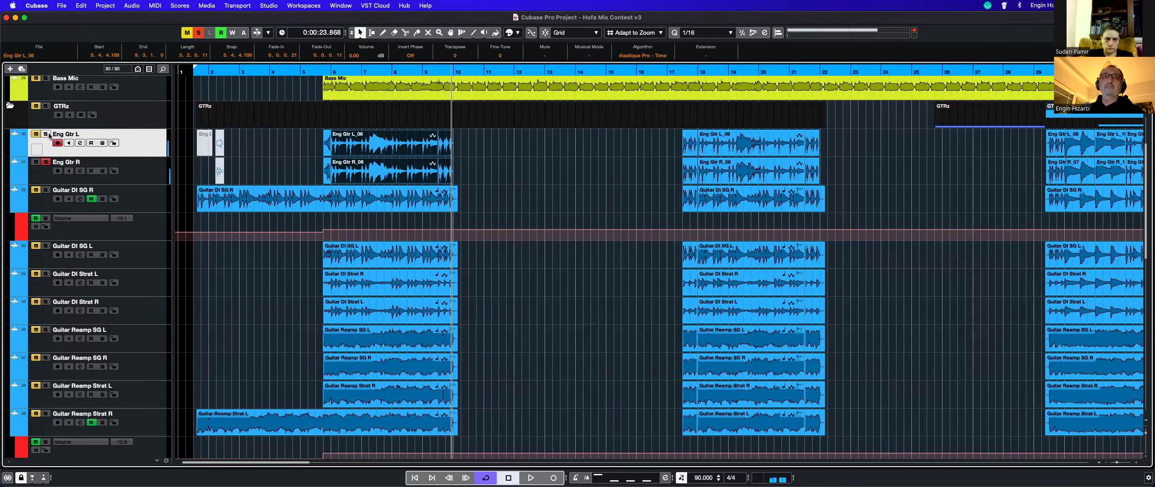
click(46, 163)
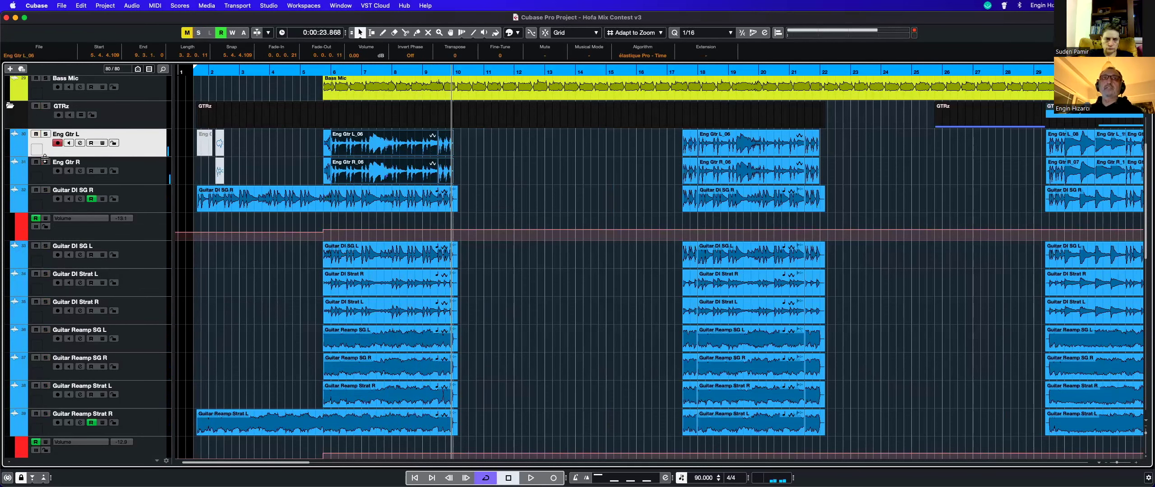
Step: Play the soloed GTRz folder from 0:00:12.594, comparing it with and without Eng Gtr L and Eng Gtr R, and clear the solo
click(56, 104)
key(s)
click(322, 71)
key(space)
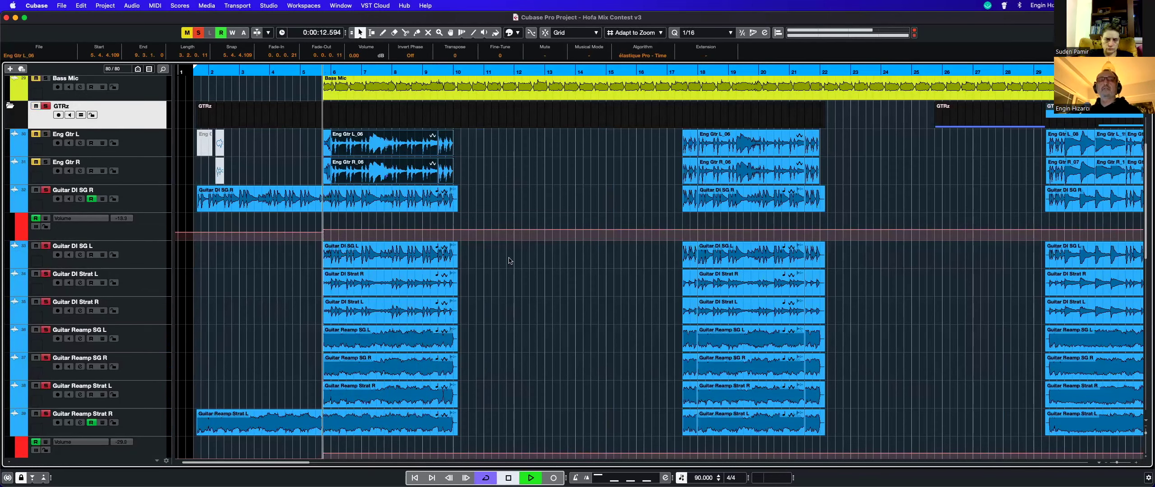
click(37, 135)
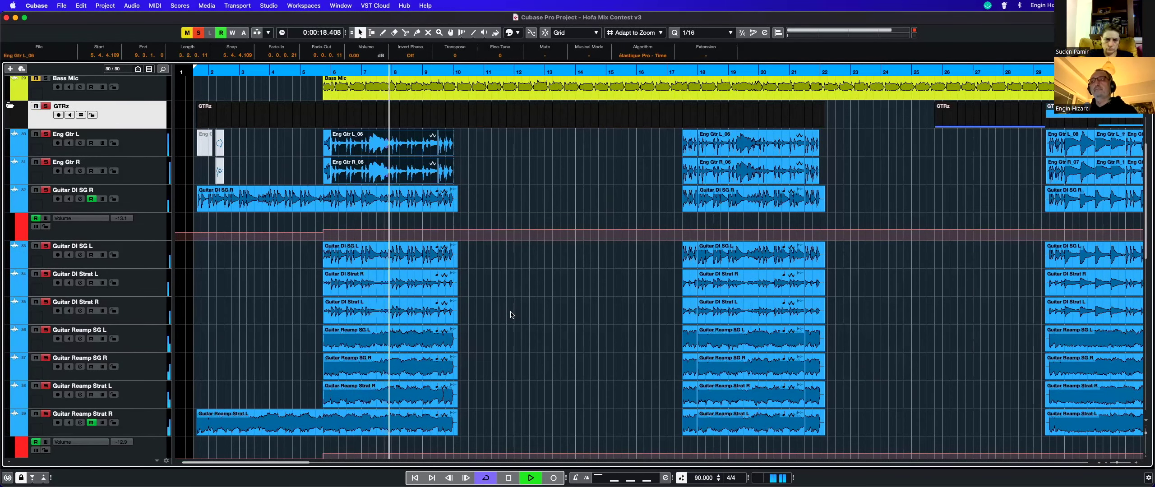
click(38, 135)
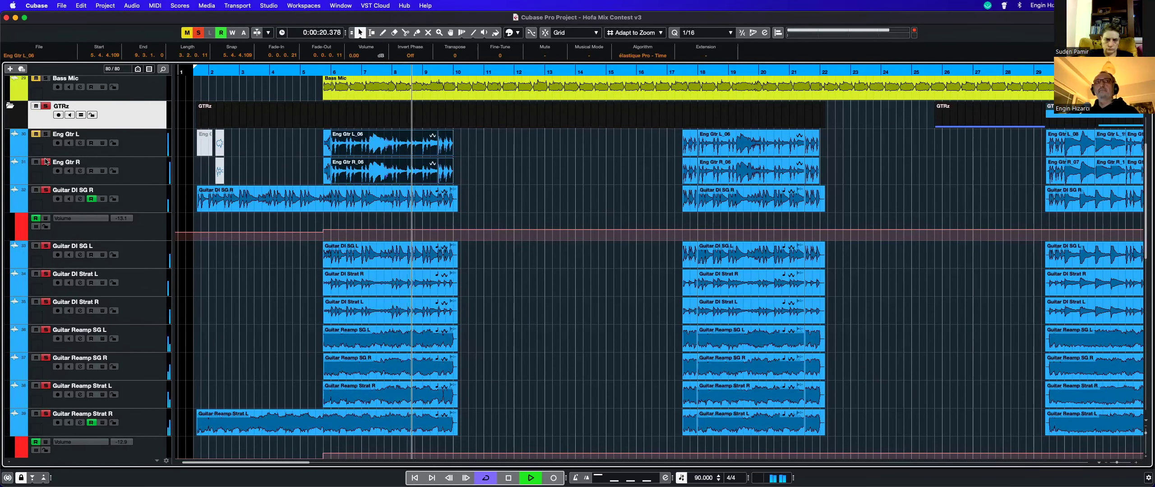
key(space)
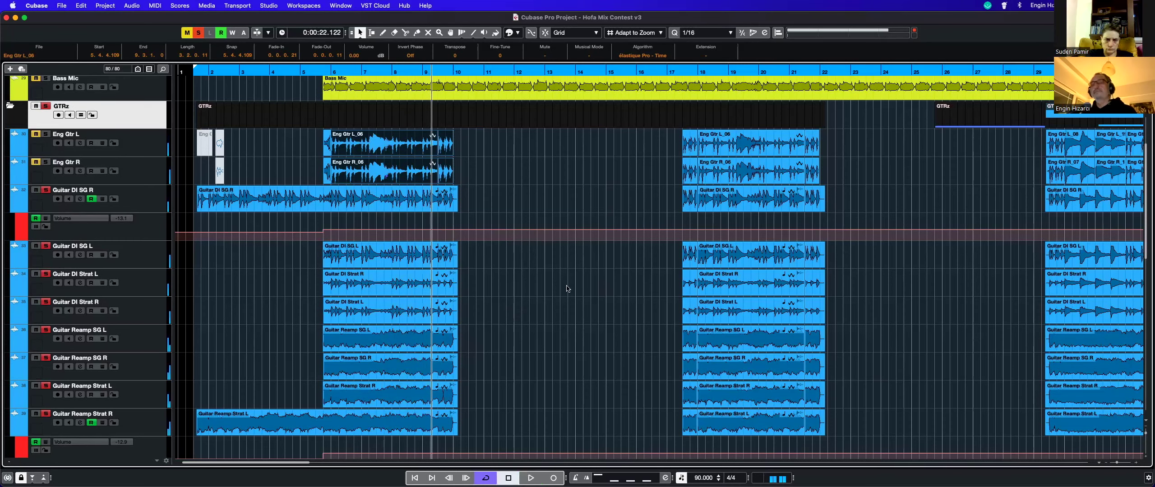
key(super+s)
click(46, 123)
click(36, 134)
key(shift+h)
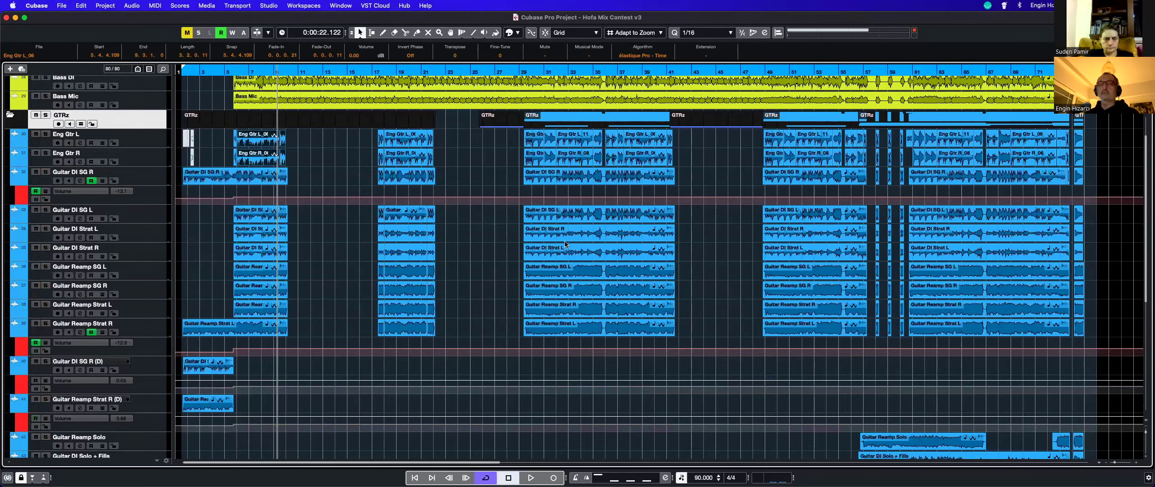
key(shift+g)
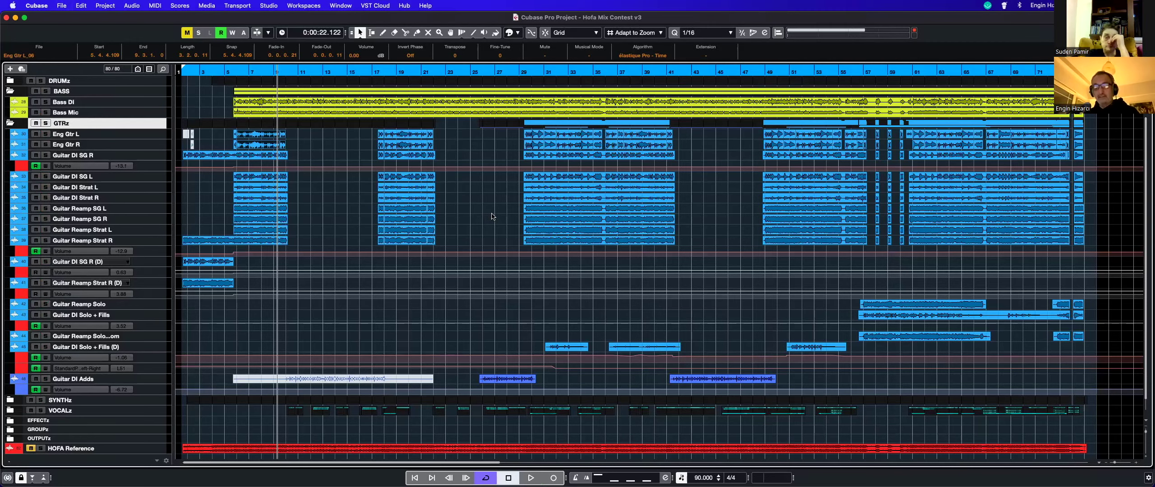
Step: Select the Guitar Reamp Strat L track and deselect the Eng Gtr clips
key(h)
key(h)
key(h)
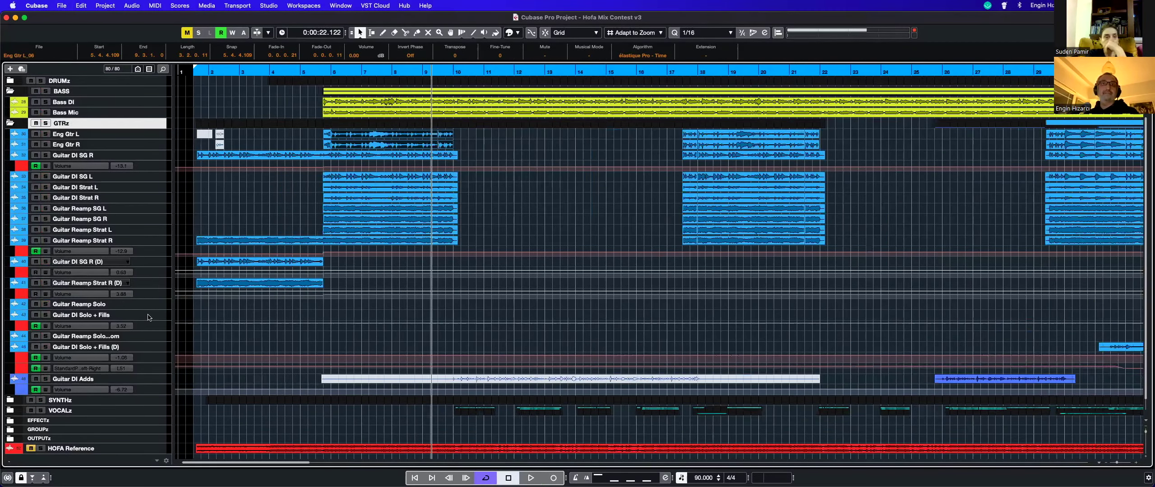
key(shift+h)
key(h)
click(84, 311)
key(h)
key(h)
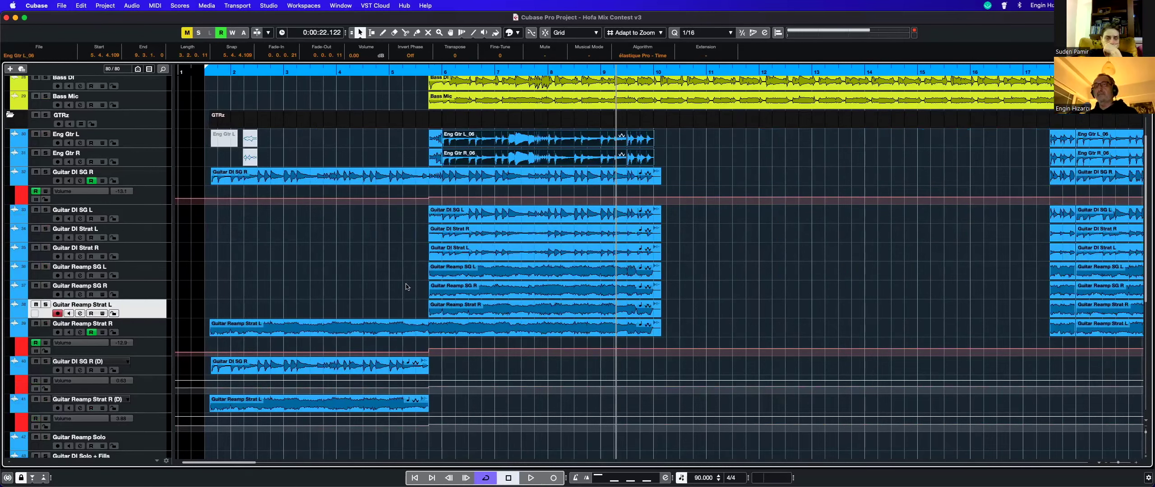
drag(689, 288, 571, 317)
click(742, 298)
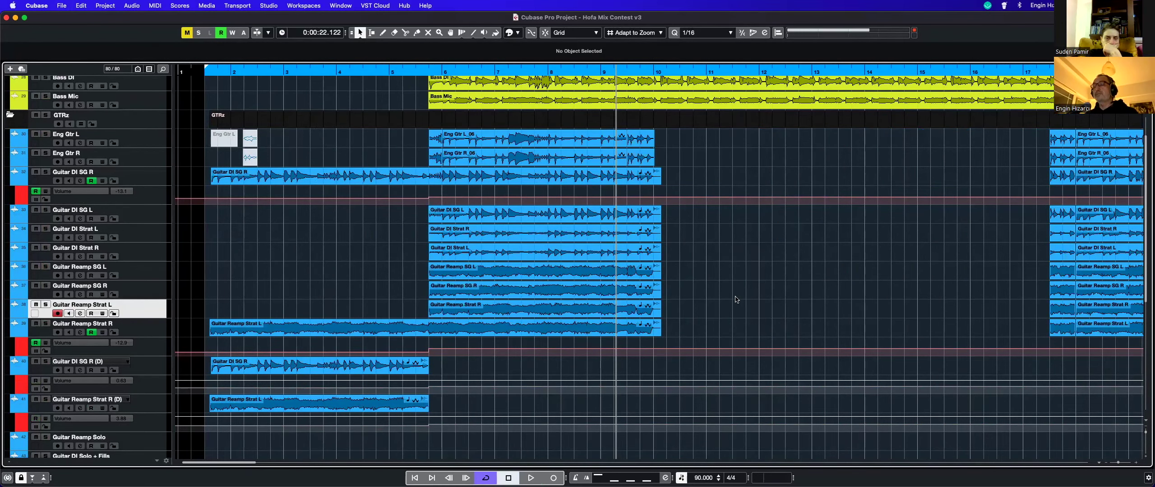
Step: Listen to Guitar Reamp Strat L soloed from the start of its first clip, and clear its solo
key(s)
click(434, 70)
key(space)
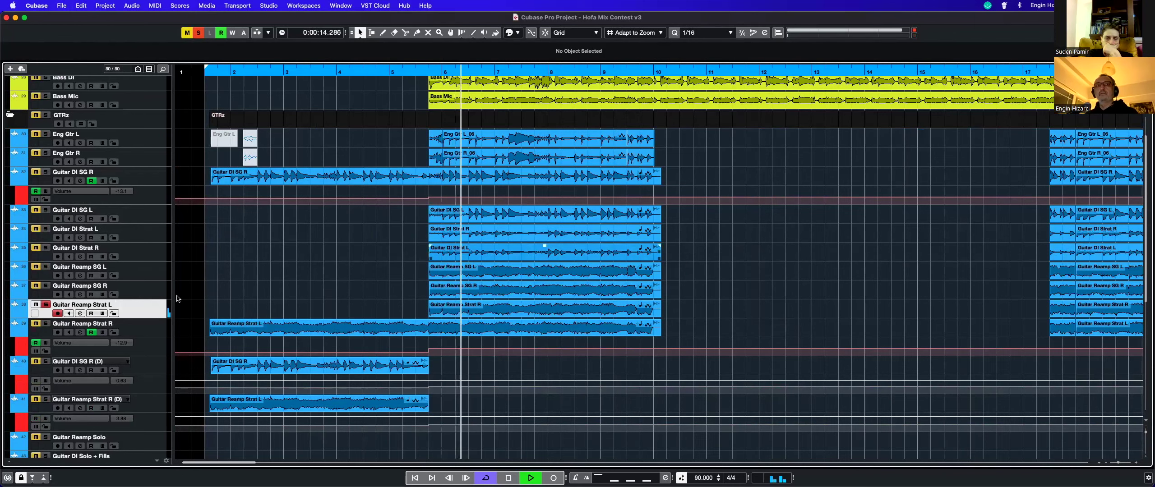
key(space)
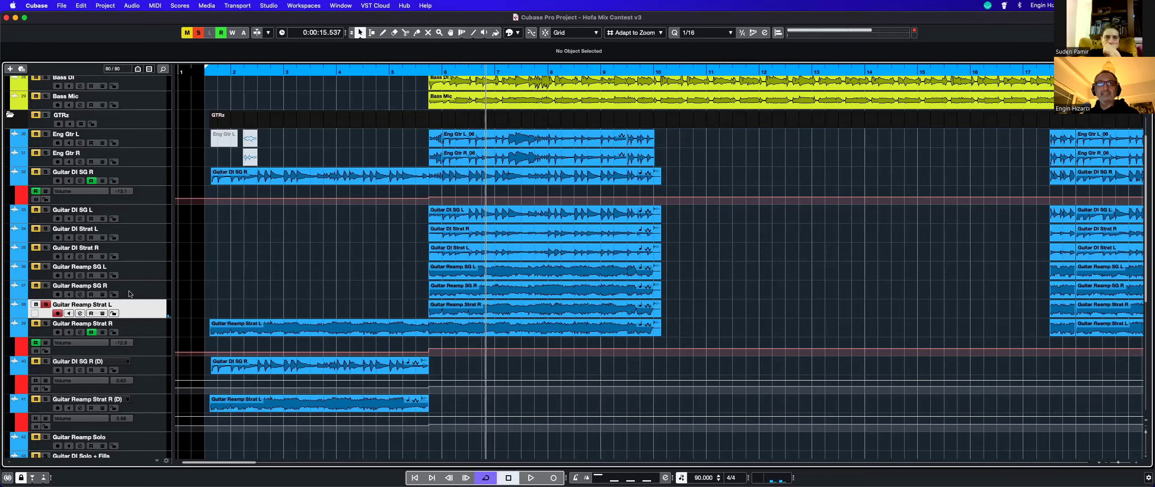
key(shift+f)
key(s)
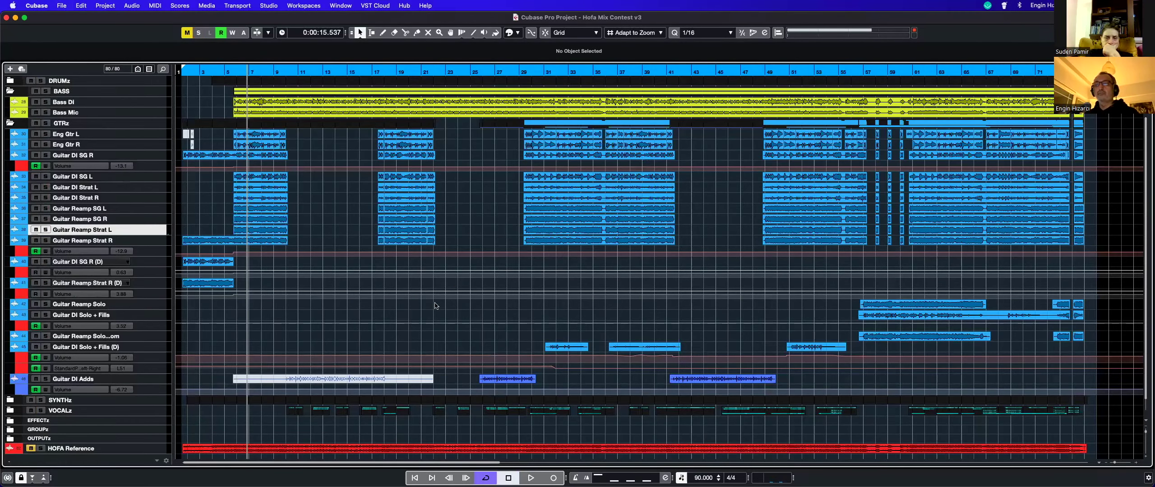
Step: Solo Eng Gtr L and Eng Gtr R, move the playhead to 0:00:12.692, and clear the solo of the GTRz folder
scroll(436, 306, down, 1)
scroll(472, 293, up, 1)
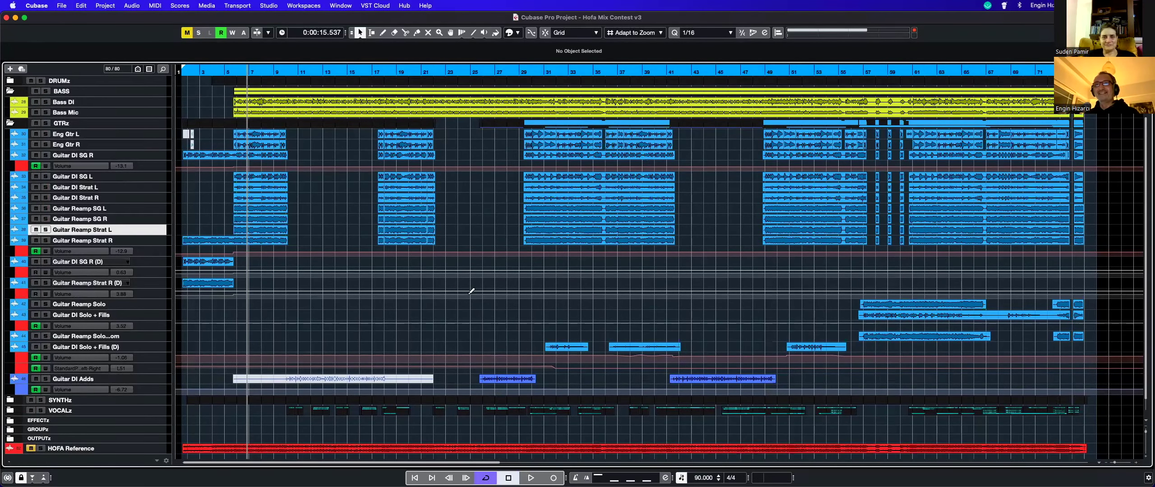
click(70, 137)
shift+click(67, 144)
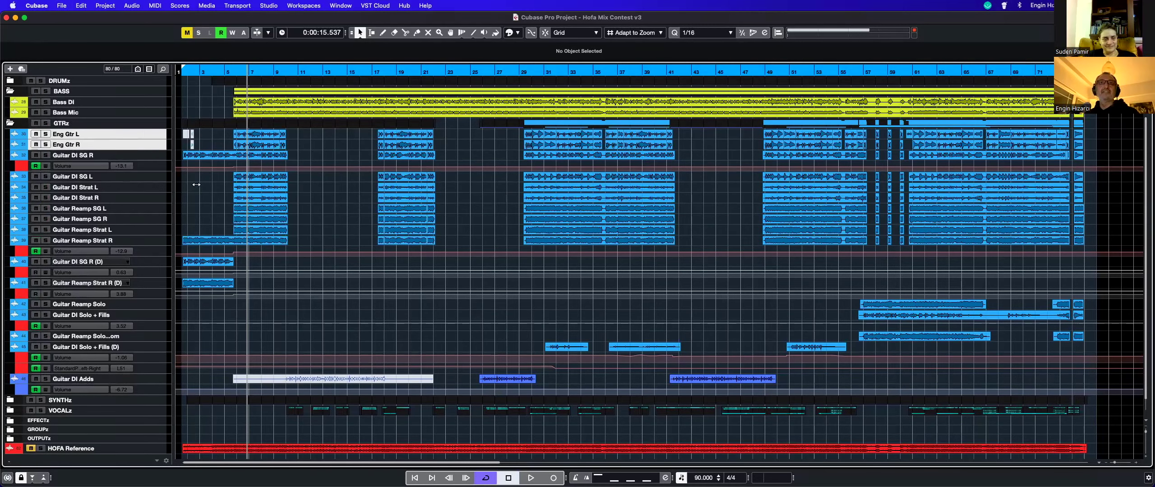
key(s)
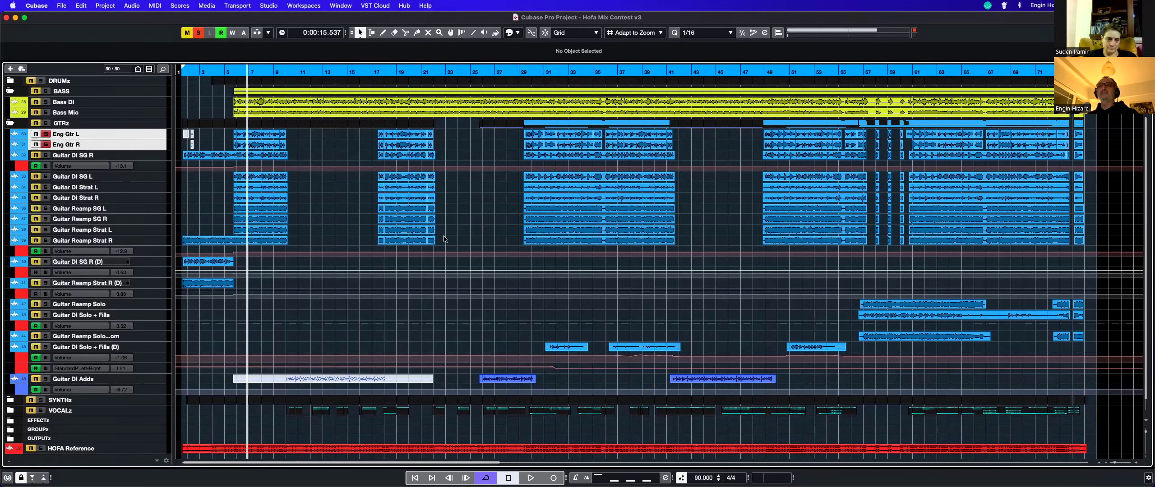
key(h)
key(h)
key(h)
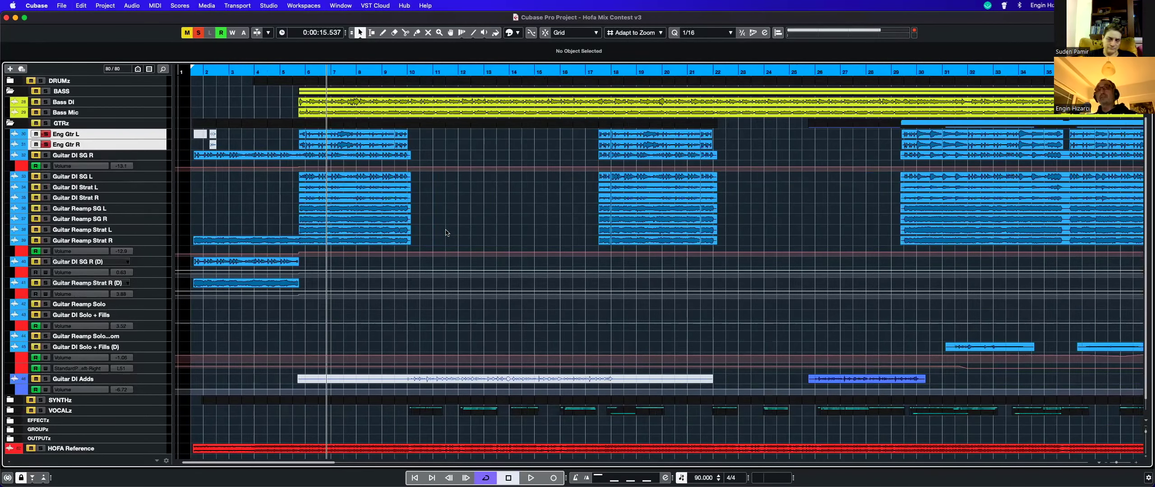
click(352, 72)
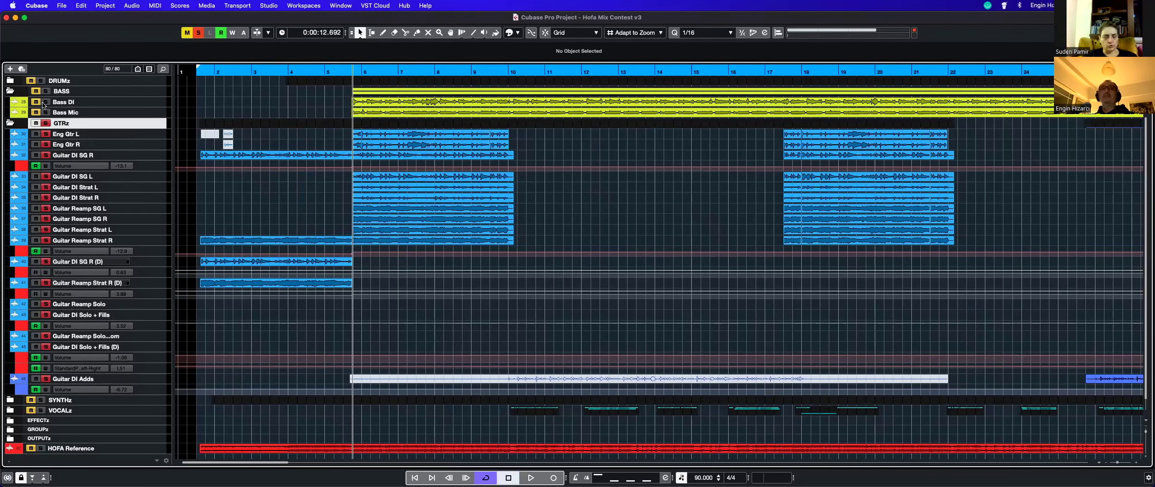
click(47, 123)
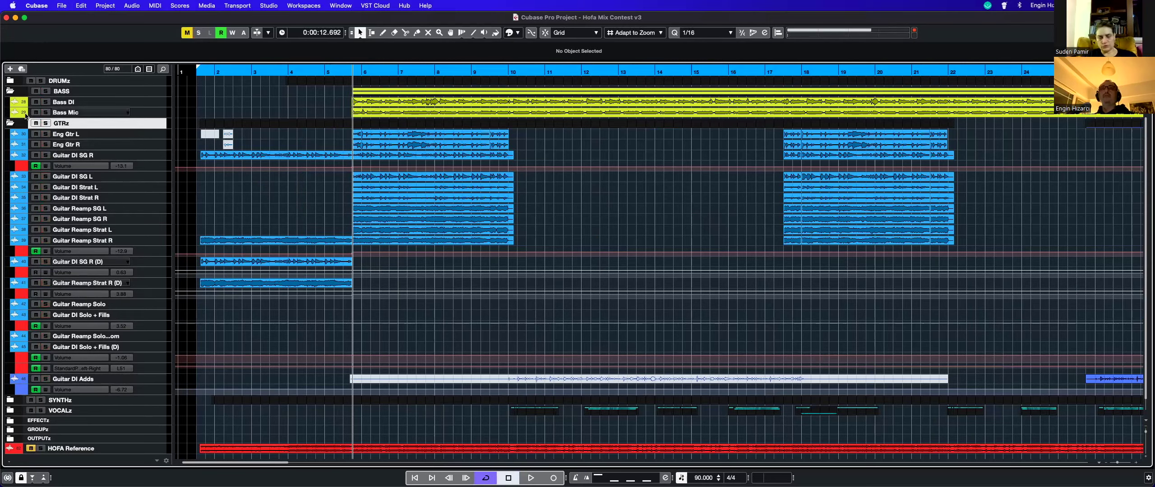
Step: Collapse the BASS and GTRz folders and expand the SYNTHz folder with the whole arrangement in view
click(10, 91)
click(10, 102)
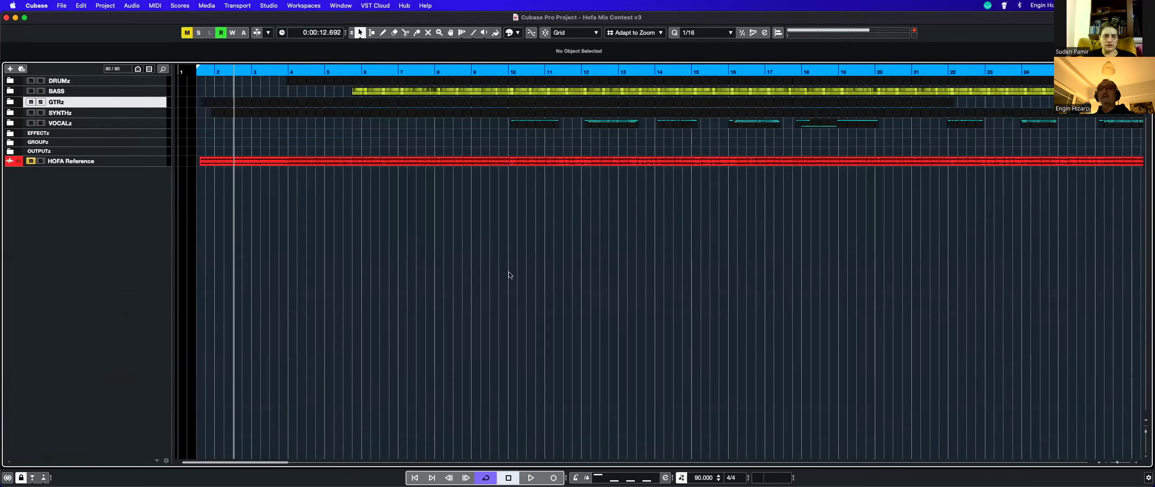
key(shift+f)
click(77, 266)
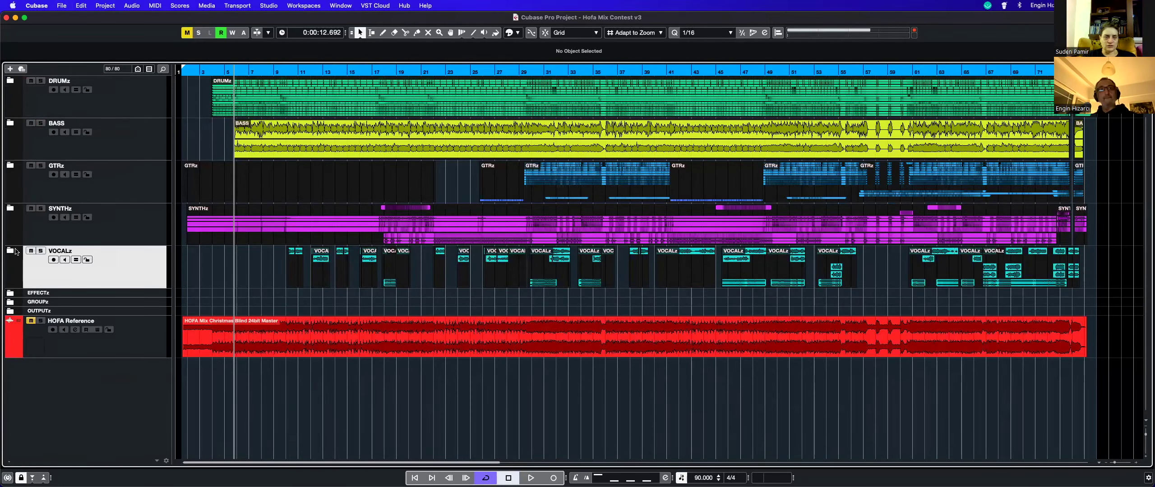
click(9, 209)
click(9, 208)
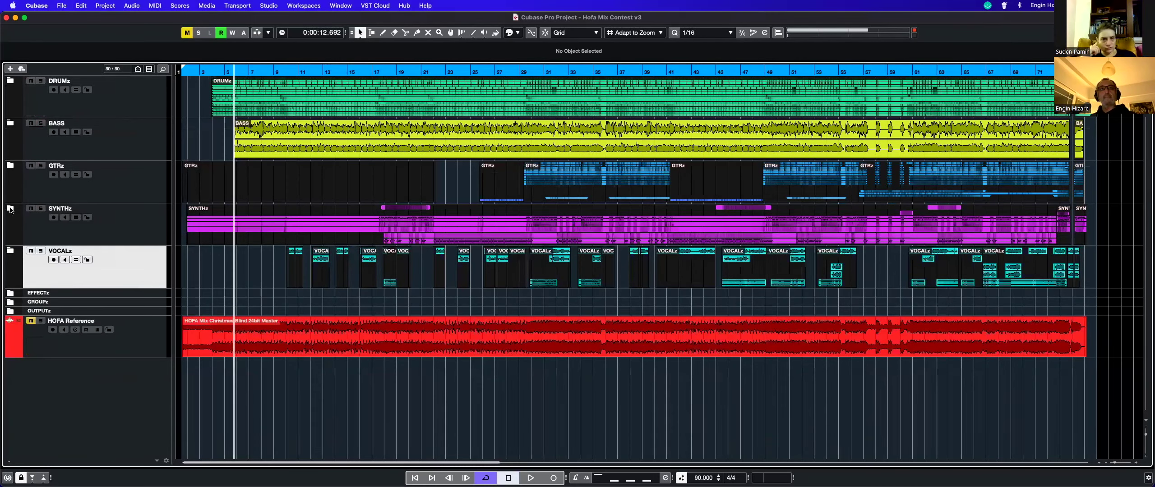
click(10, 208)
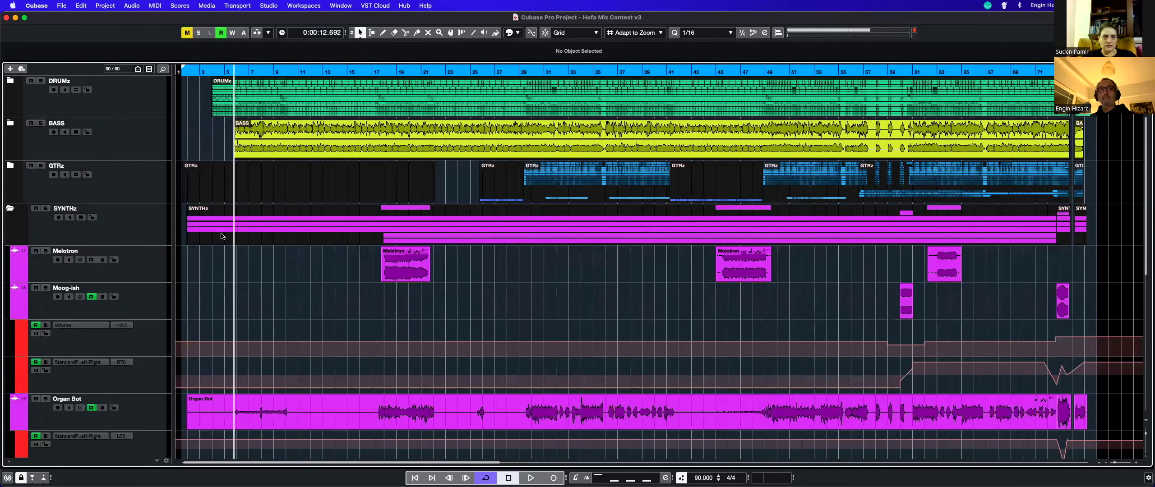
Step: Examine the Melotron, Moog-ish, Organ and Clav clips in the SYNTHz folder across the whole song
key(shift+h)
key(h)
key(h)
key(h)
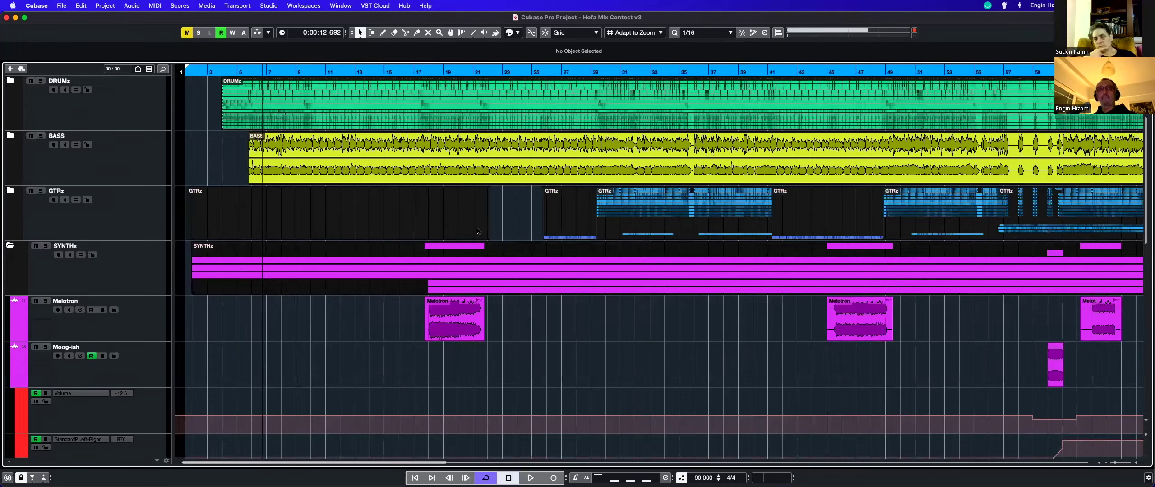
scroll(889, 222, down, 5)
scroll(890, 221, down, 2)
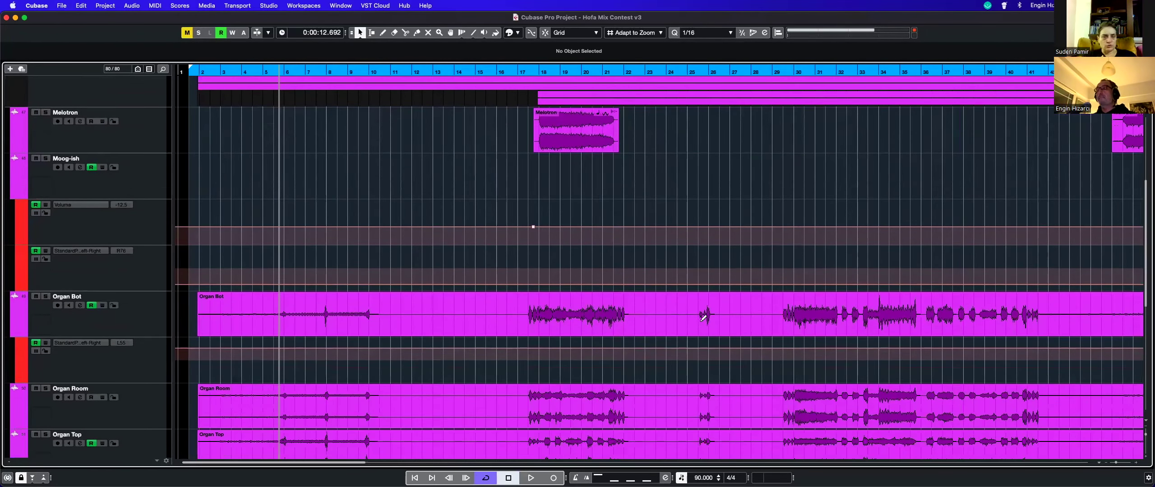
key(shift+g)
key(g)
key(g)
key(g)
click(86, 216)
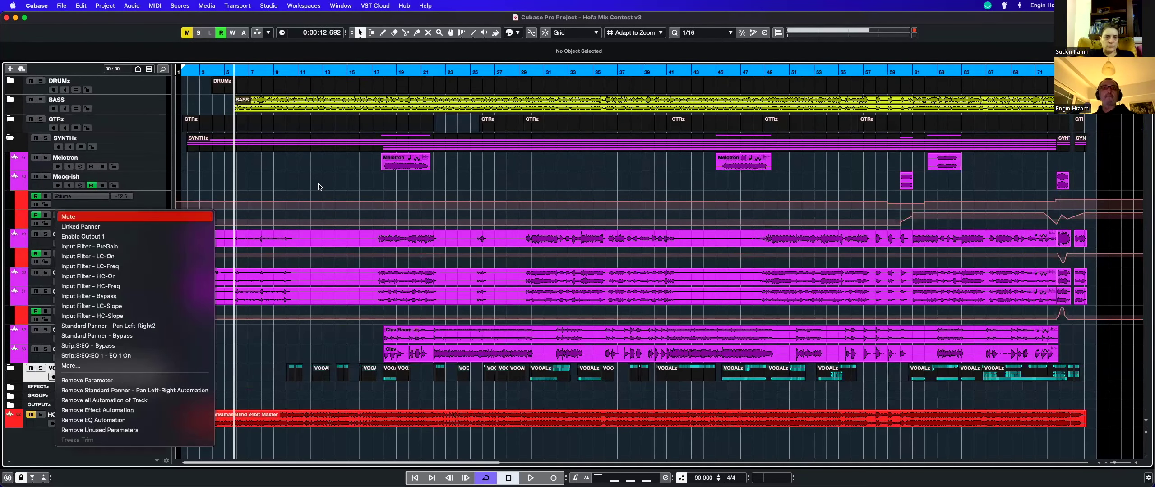
click(303, 185)
scroll(723, 265, right, 2)
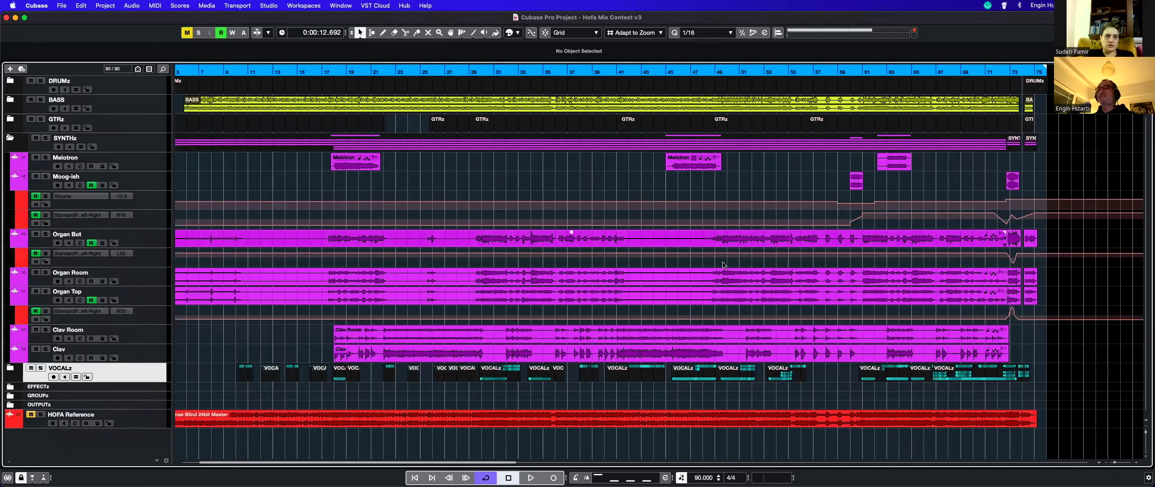
scroll(628, 256, right, 3)
scroll(579, 186, left, 5)
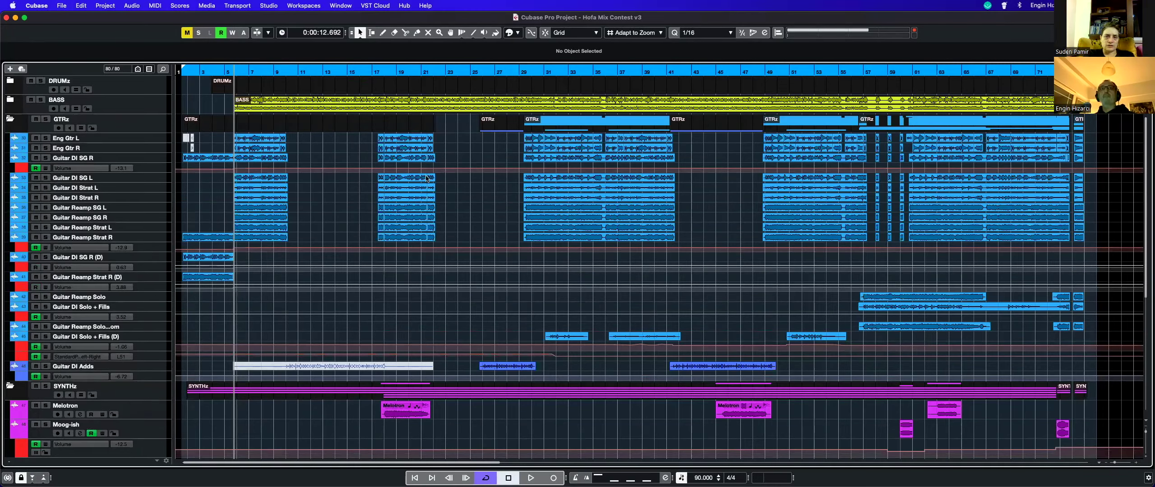
Step: Expand the DRUMz, BASS and GTRz folders and look over all their tracks together with the synths
click(10, 99)
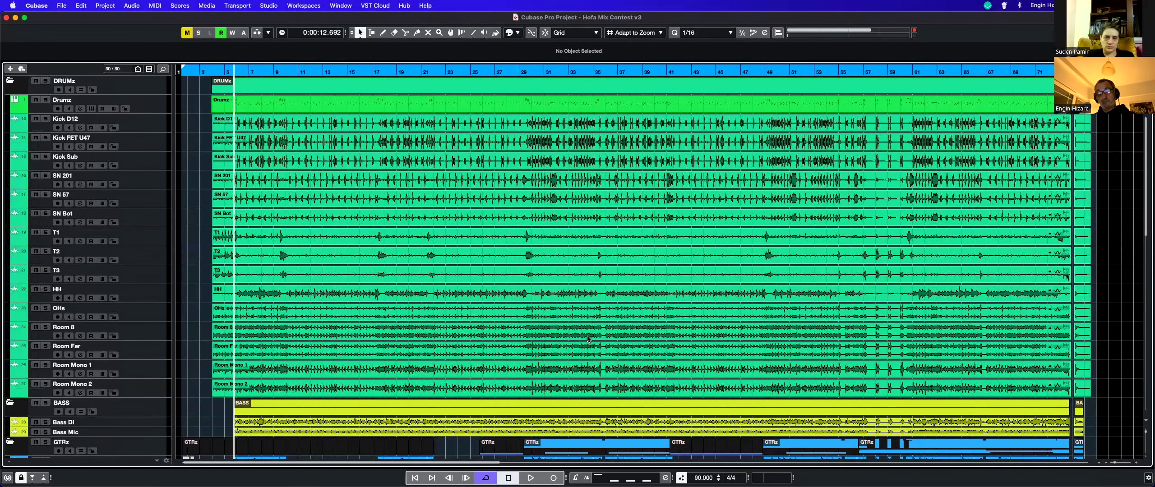
key(shift+g)
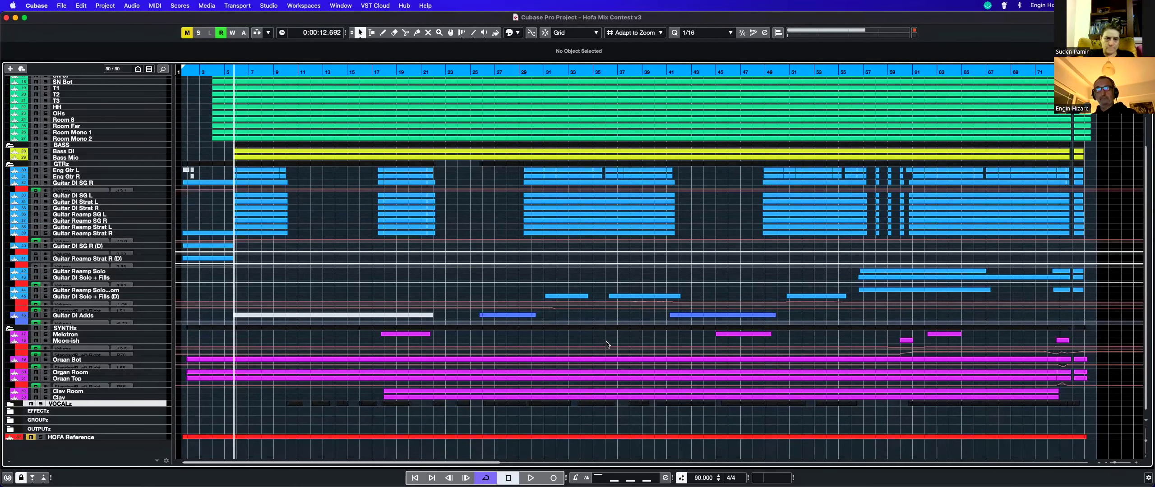
scroll(325, 224, up, 3)
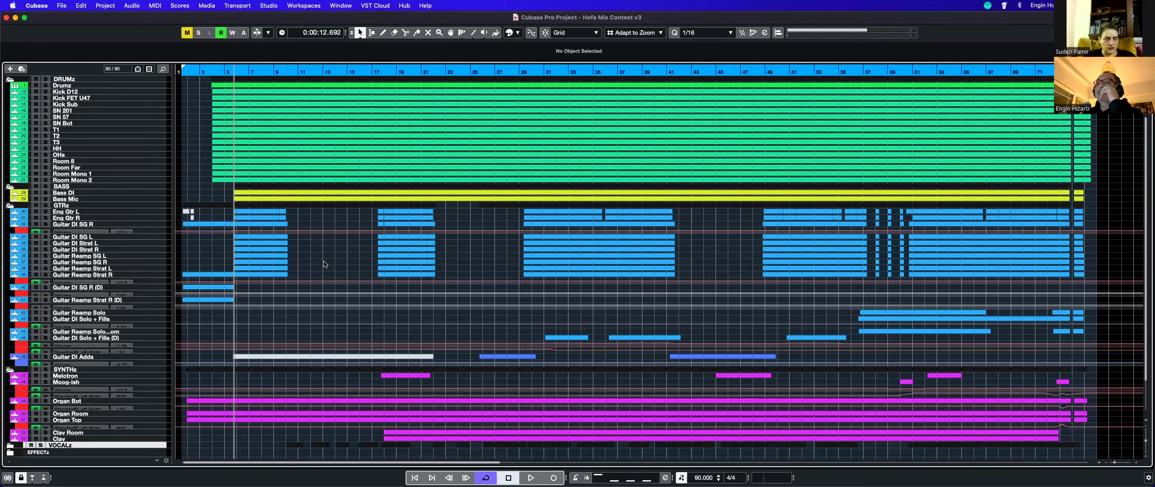
scroll(324, 264, down, 3)
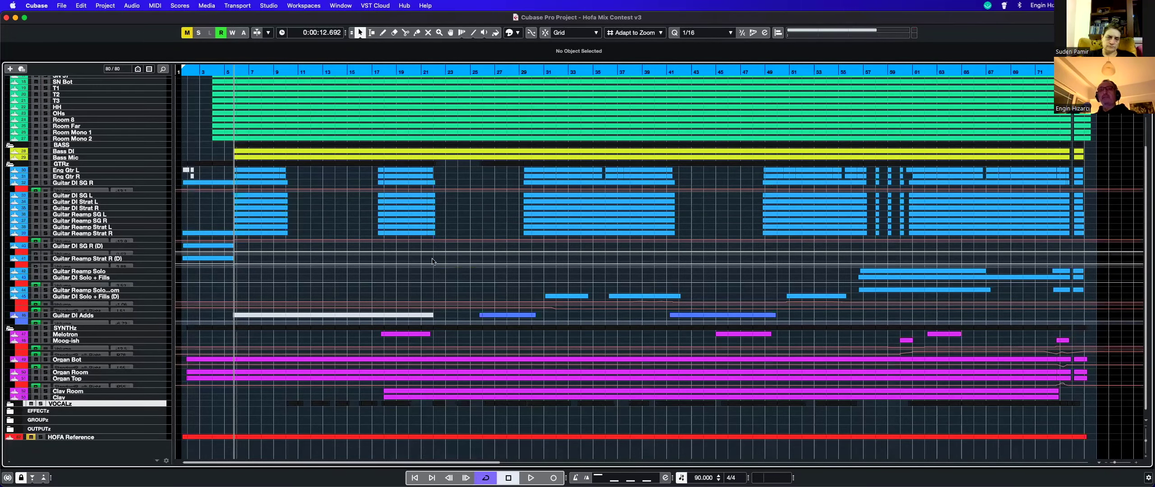
Step: Expand the VOCALz folder to show its main, backing and choir tracks, and solo it
key(shift+h)
key(shift+h)
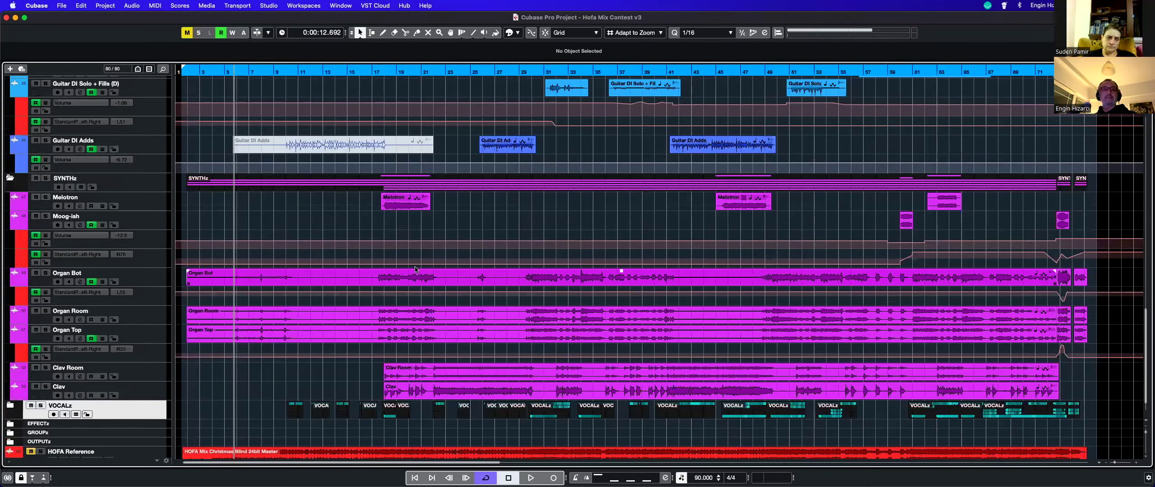
key(shift+h)
key(h)
key(h)
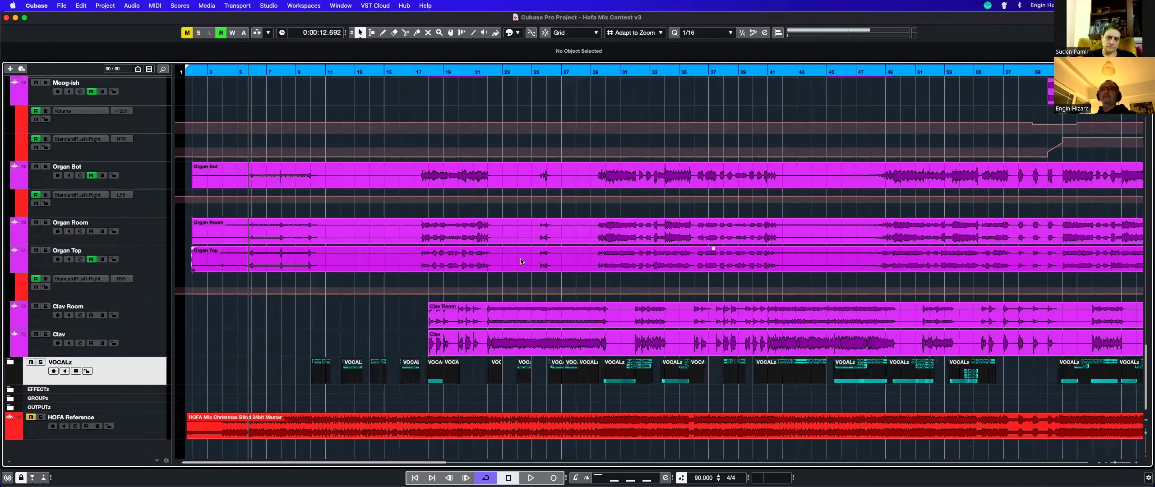
key(Return)
scroll(352, 82, down, 5)
key(s)
key(h)
key(h)
key(h)
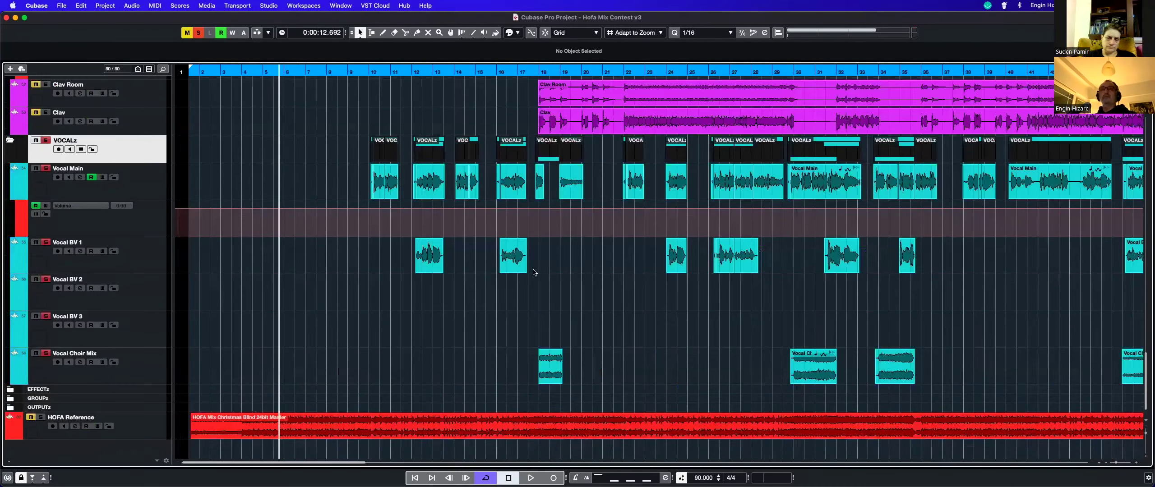
Step: Listen to the soloed vocals around bar 10, stop playback and move the playhead to 0:00:23.259
scroll(711, 301, right, 4)
scroll(701, 305, left, 2)
key(KP_Add)
key(space)
scroll(695, 303, right, 3)
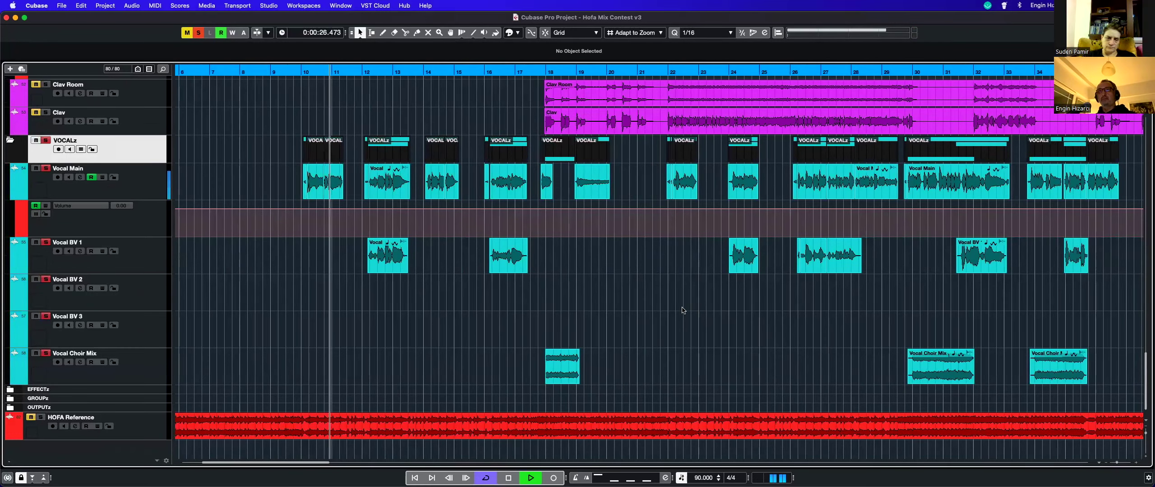
key(space)
click(292, 71)
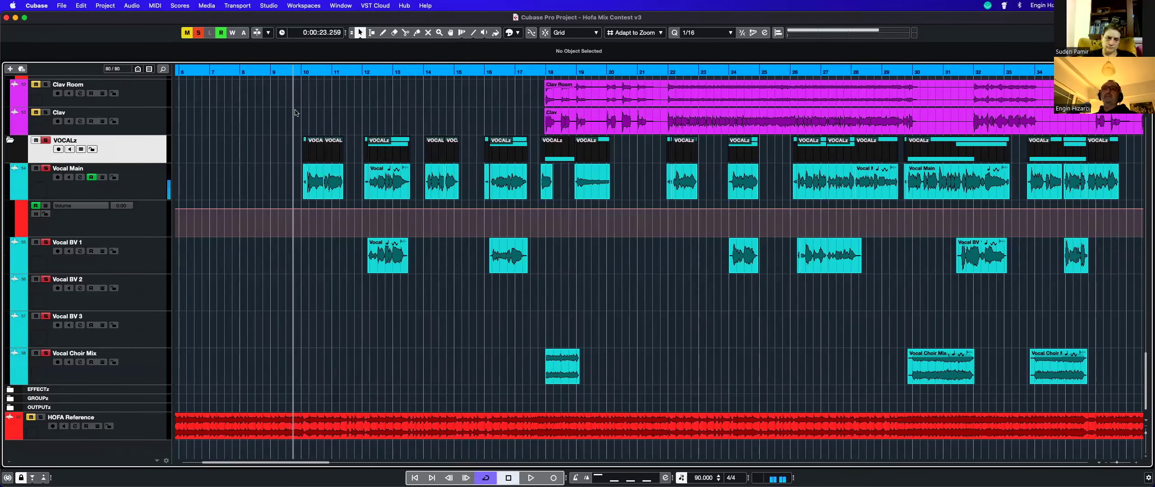
Step: Set the volume of the short first Vocal Main clip at bar 10 to 0 dB
key(h)
key(h)
key(h)
key(h)
key(h)
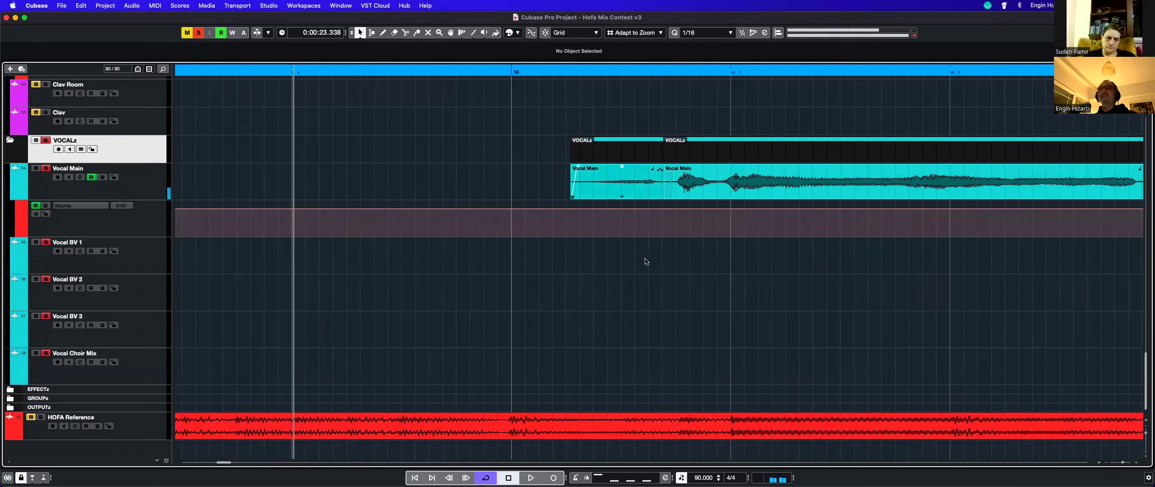
click(627, 186)
scroll(495, 296, right, 1)
scroll(496, 296, right, 5)
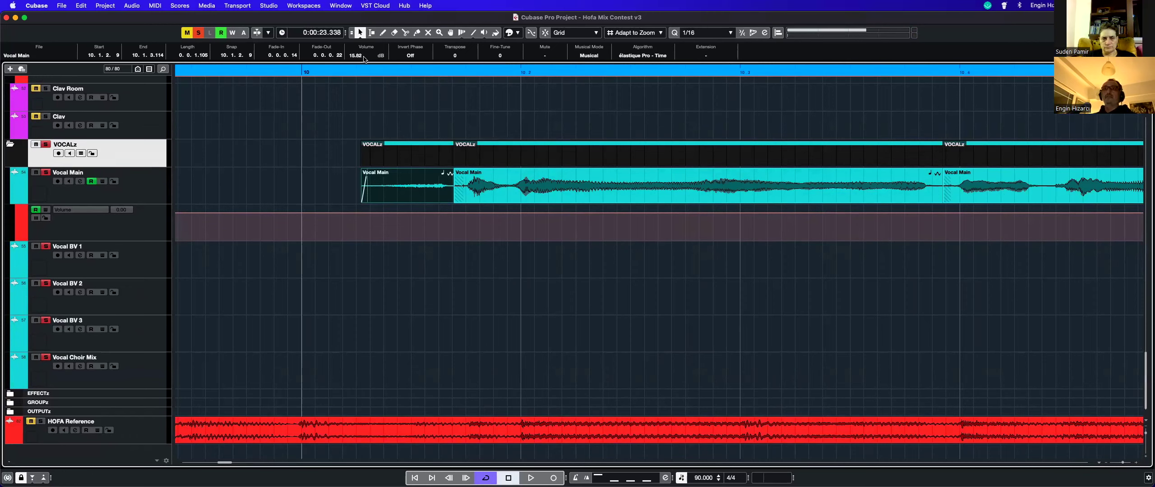
text(0)
key(Return)
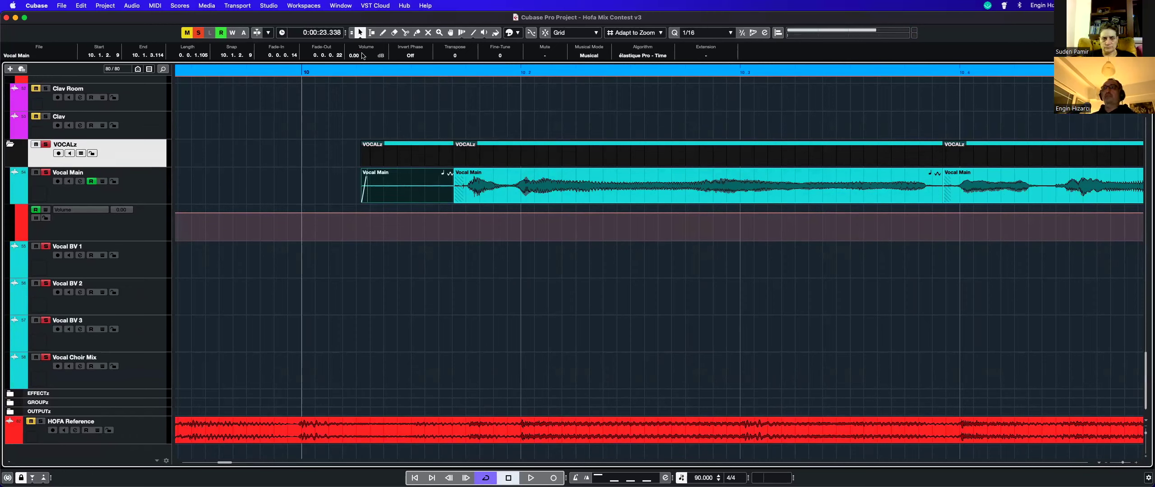
Step: Listen to the start of Vocal Main with the changed clip volume and undo that volume change
key(space)
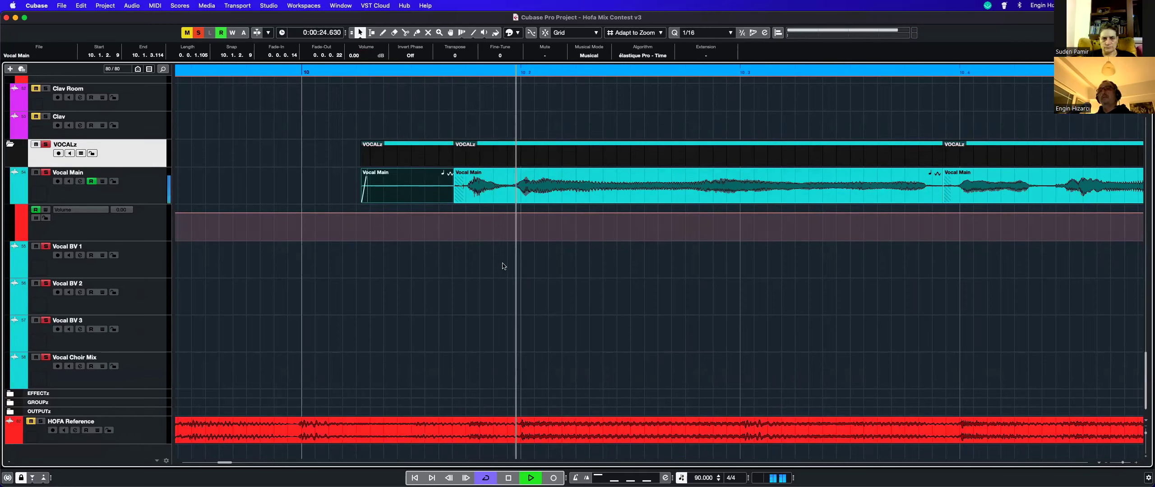
key(super+z)
click(258, 72)
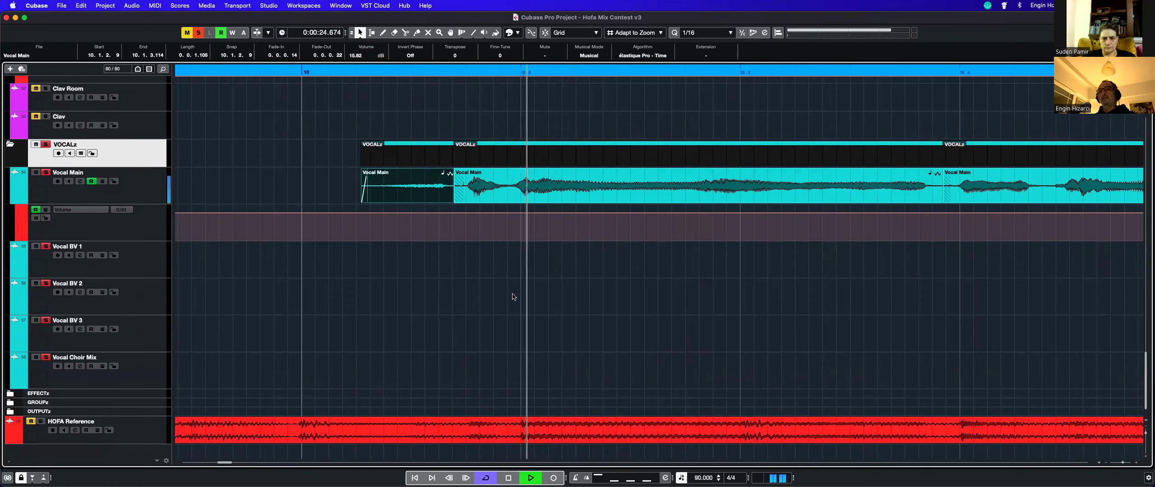
Step: Move the playhead to 0:00:14.396 and examine the Vocal Main, Vocal BV 1 and Vocal Choir Mix clips between bars 10 and 19
key(shift+f)
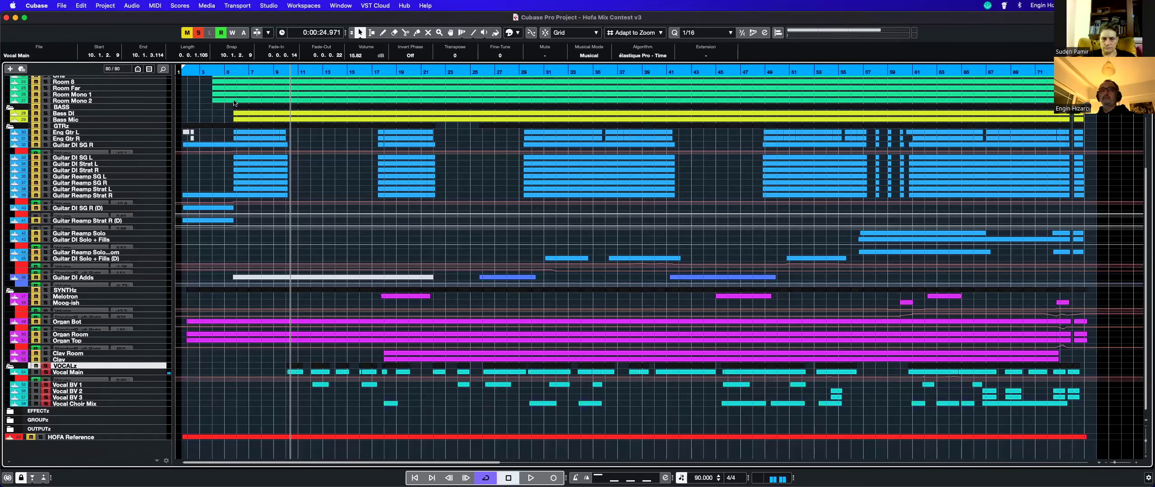
click(242, 72)
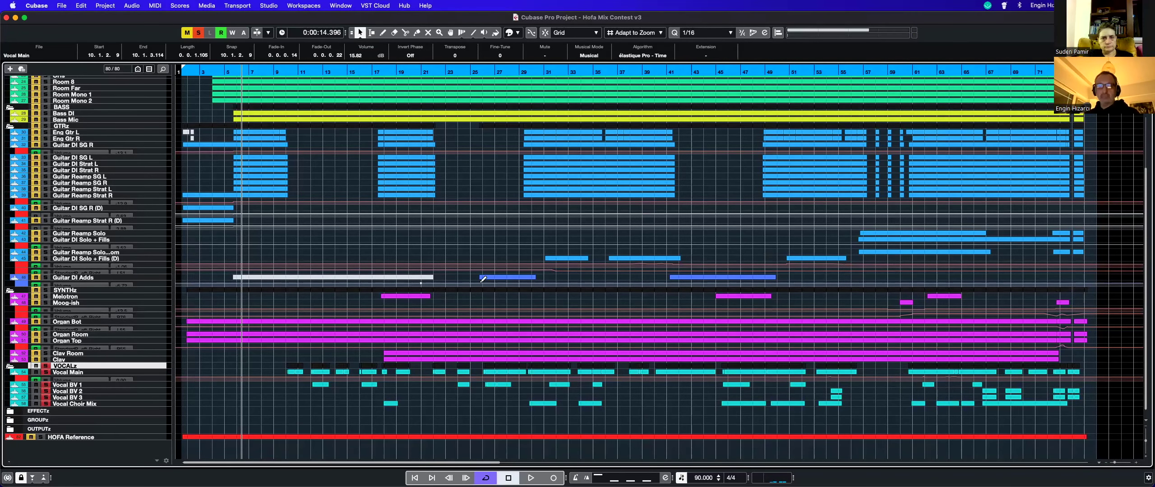
key(shift+h)
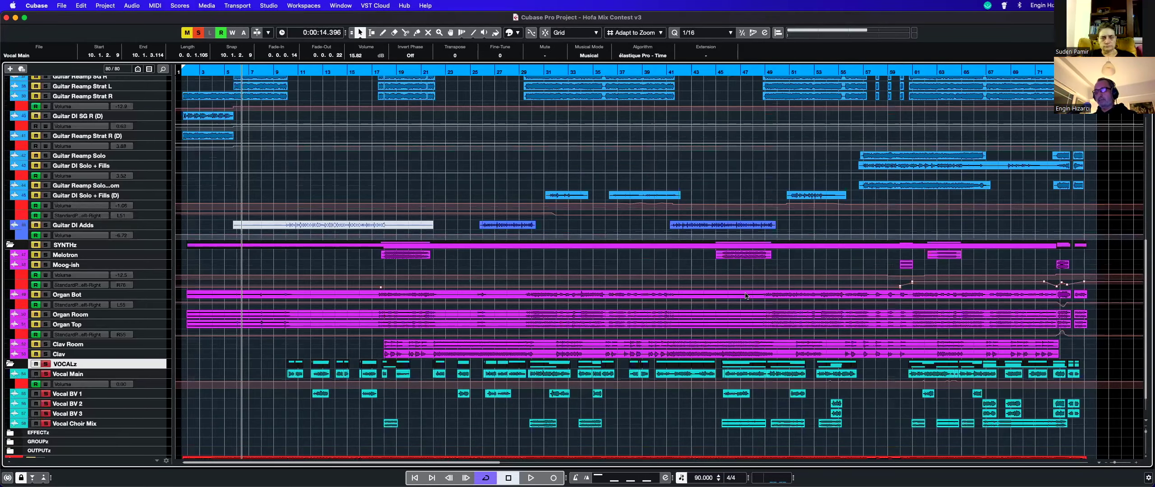
key(shift+h)
key(shift+h)
key(shift+h)
key(h)
key(h)
key(h)
key(h)
key(h)
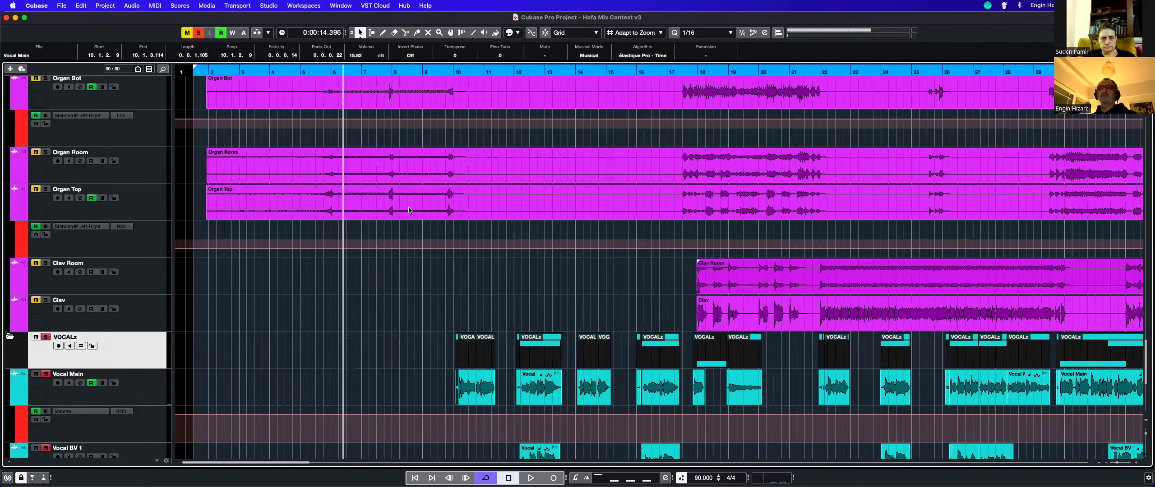
key(h)
key(h)
scroll(434, 212, down, 10)
scroll(434, 212, right, 15)
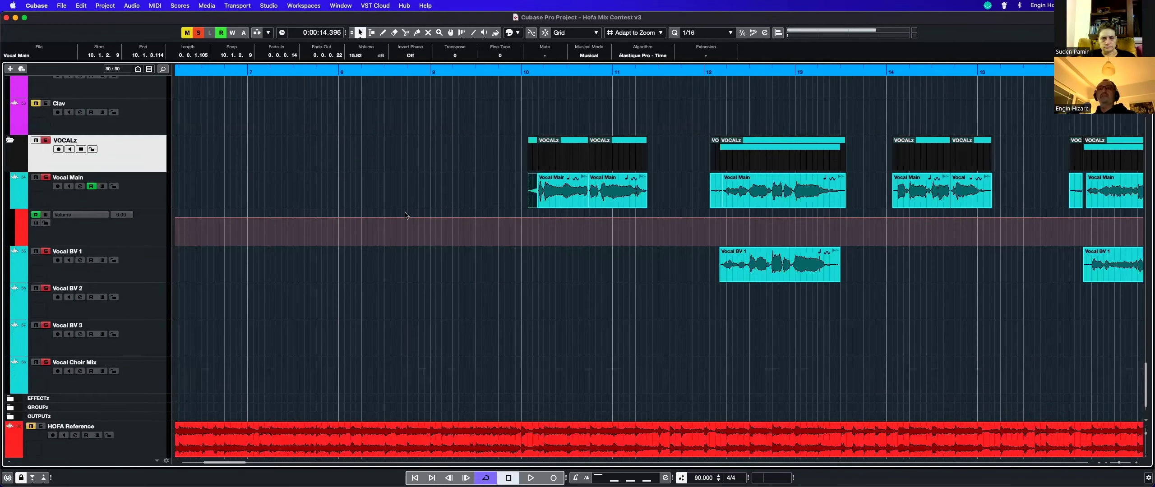
scroll(844, 209, up, 1)
scroll(844, 208, right, 8)
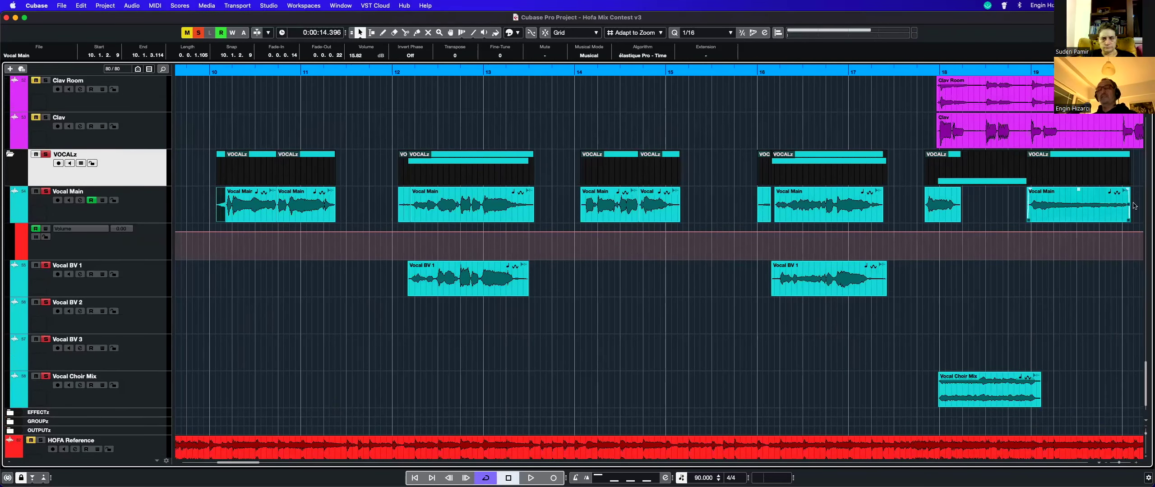
Step: Examine the vocal clips up to bar 24 and their layout across the full length of the song
scroll(274, 306, right, 1)
scroll(756, 290, down, 1)
scroll(756, 290, right, 2)
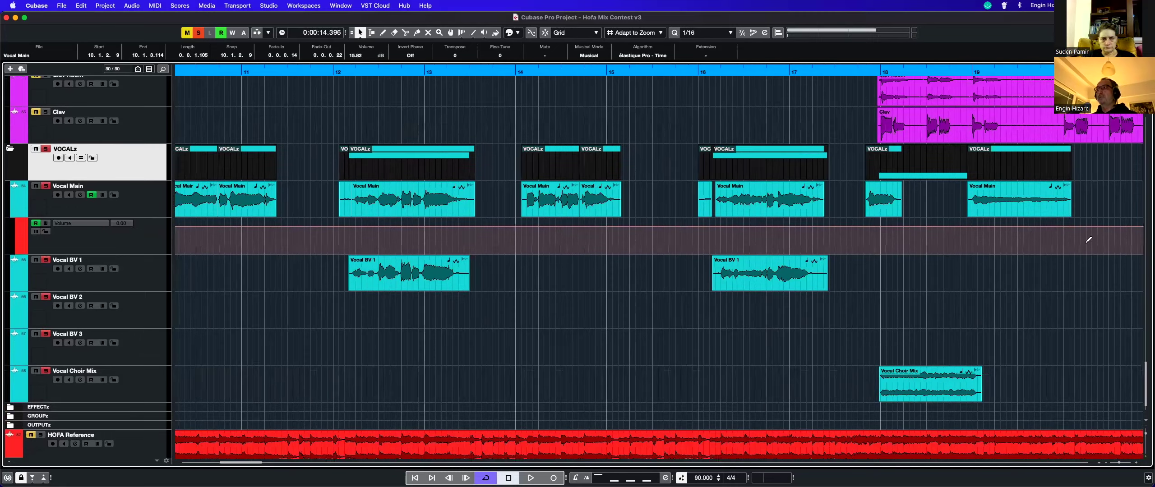
scroll(718, 301, down, 2)
scroll(718, 301, right, 15)
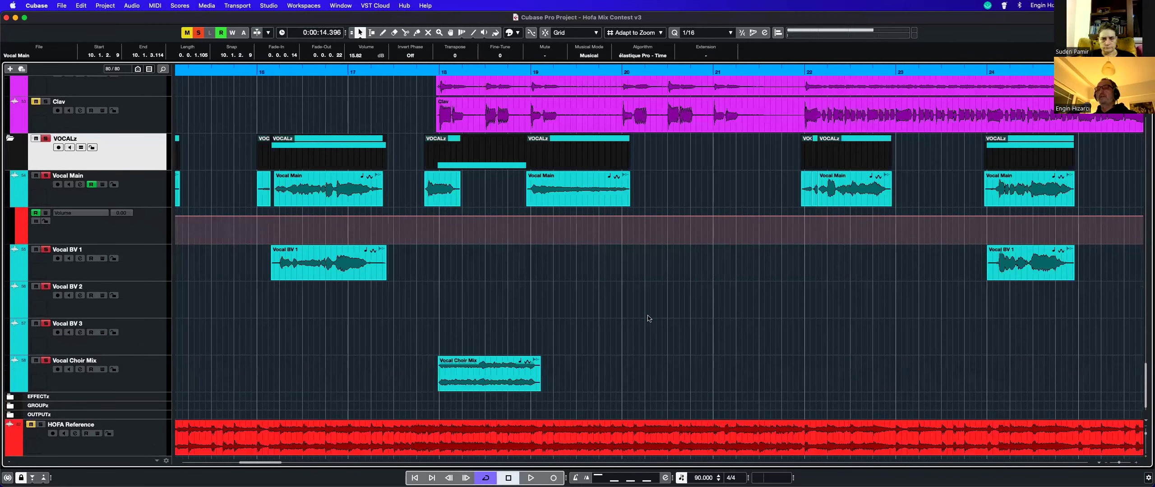
key(shift+f)
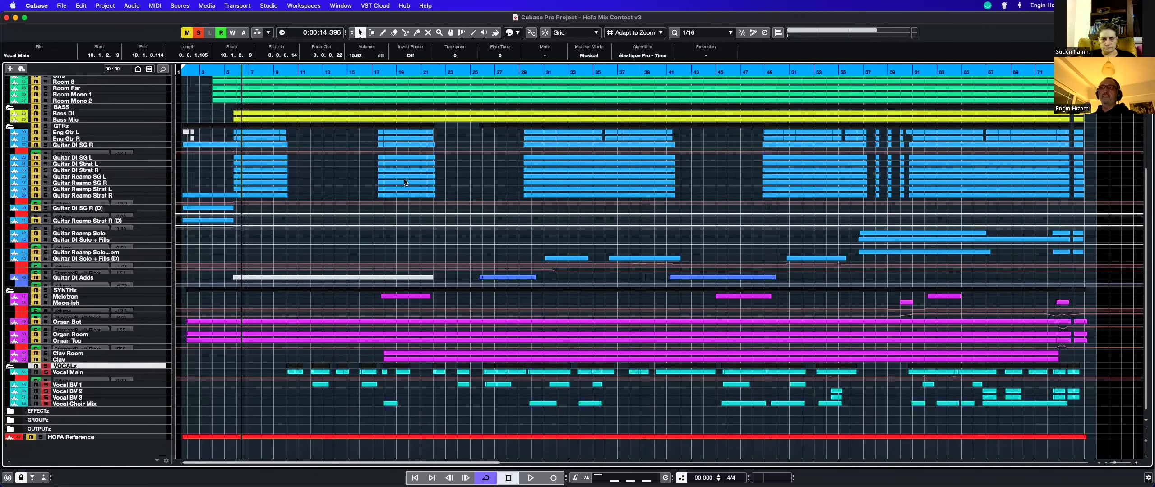
key(shift+h)
key(shift+h)
key(shift+h)
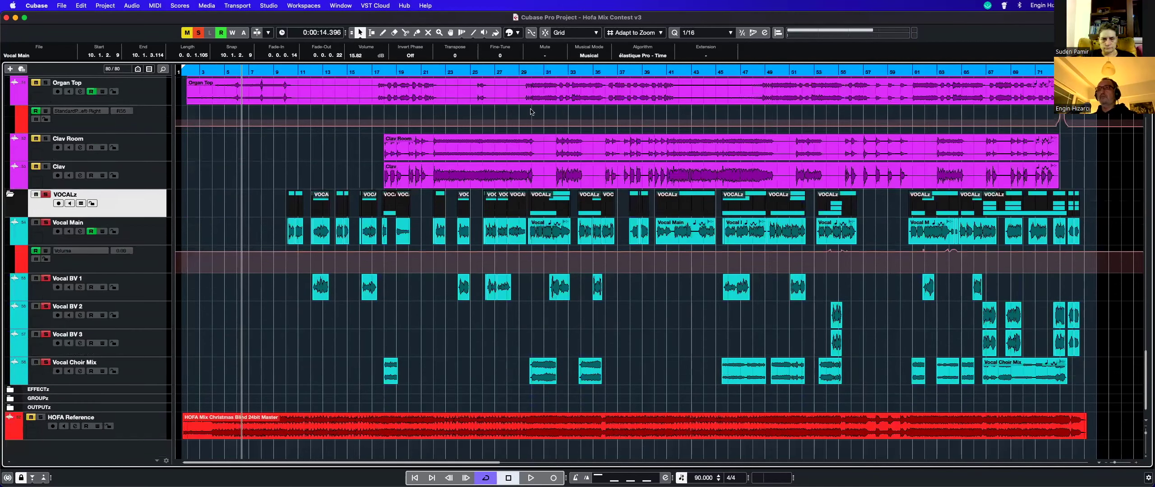
key(shift+h)
Step: Move the playhead to 0:02:20.238 and examine the vocal clips and Vocal Main volume automation around bars 51 to 61
scroll(530, 110, right, 10)
click(533, 73)
key(h)
key(h)
key(h)
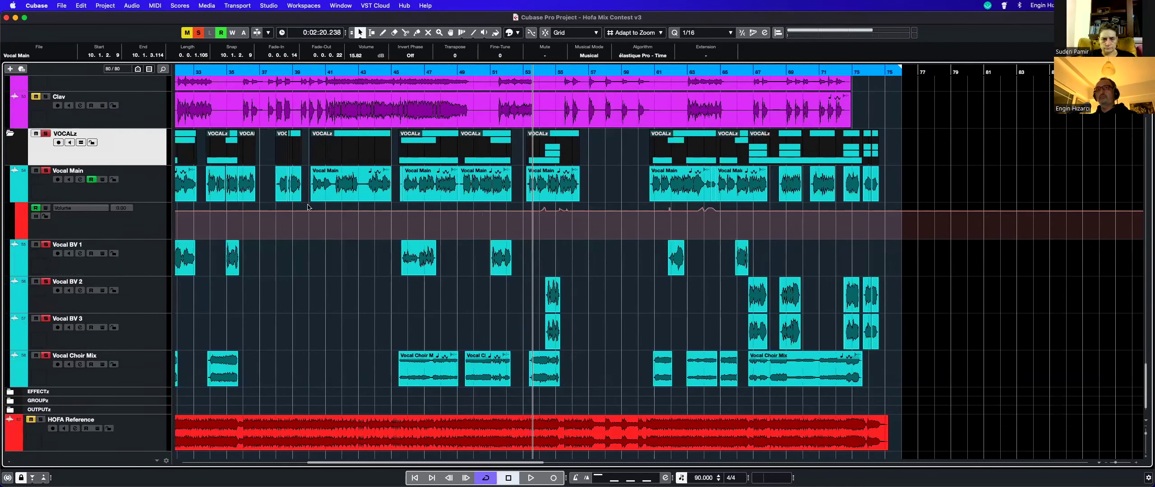
key(h)
key(h)
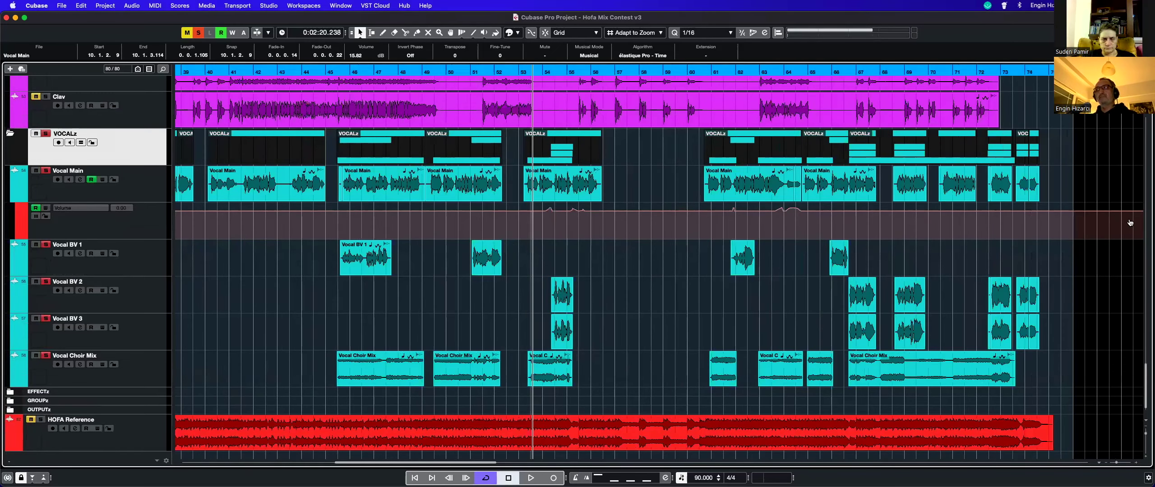
key(h)
key(h)
key(h)
key(shift+h)
key(shift+h)
scroll(581, 313, right, 3)
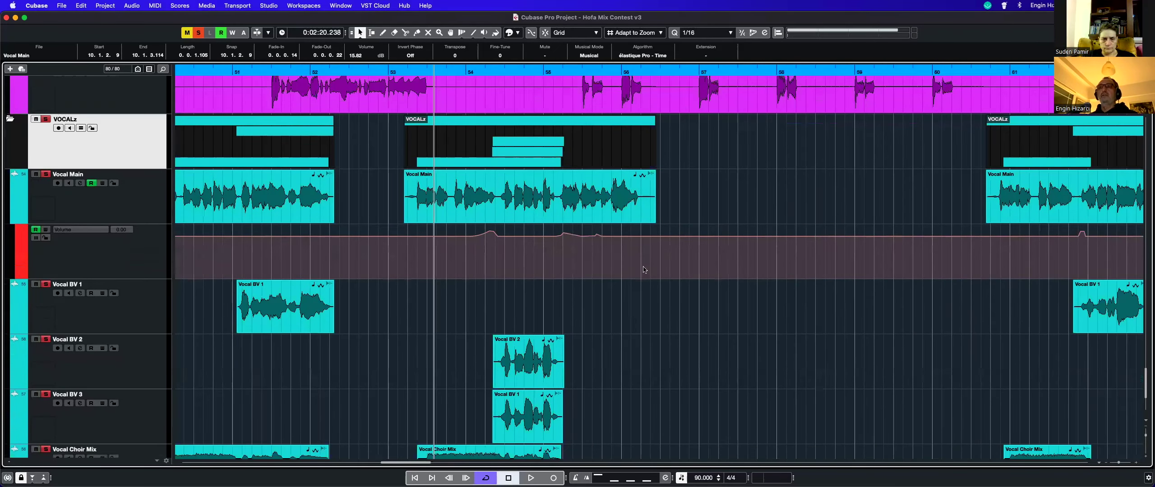
Step: Review the main, backing and choir vocal clips between bar 22 and the end of the song
scroll(418, 289, right, 3)
scroll(419, 289, down, 1)
scroll(1015, 289, left, 10)
scroll(992, 293, up, 1)
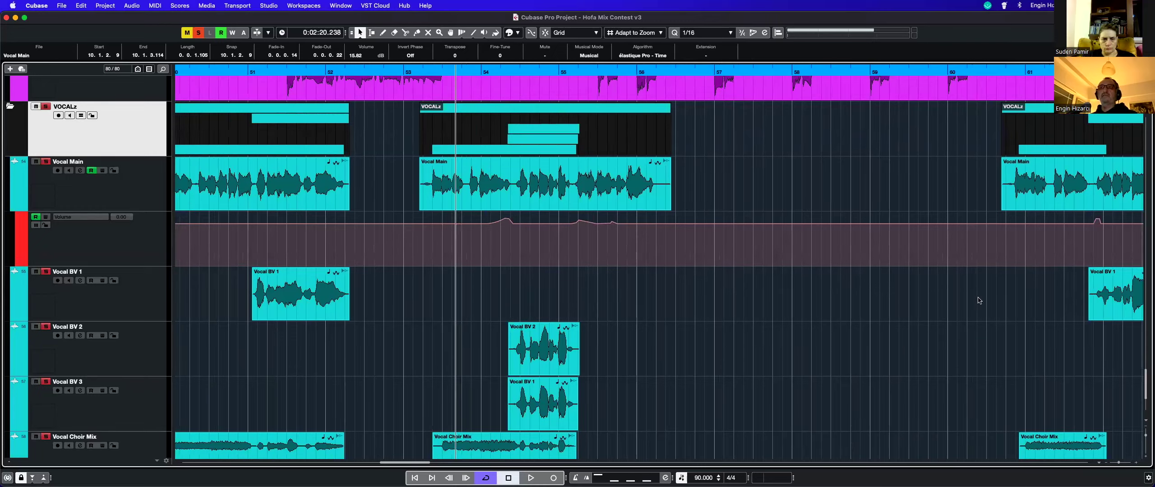
scroll(918, 270, left, 4)
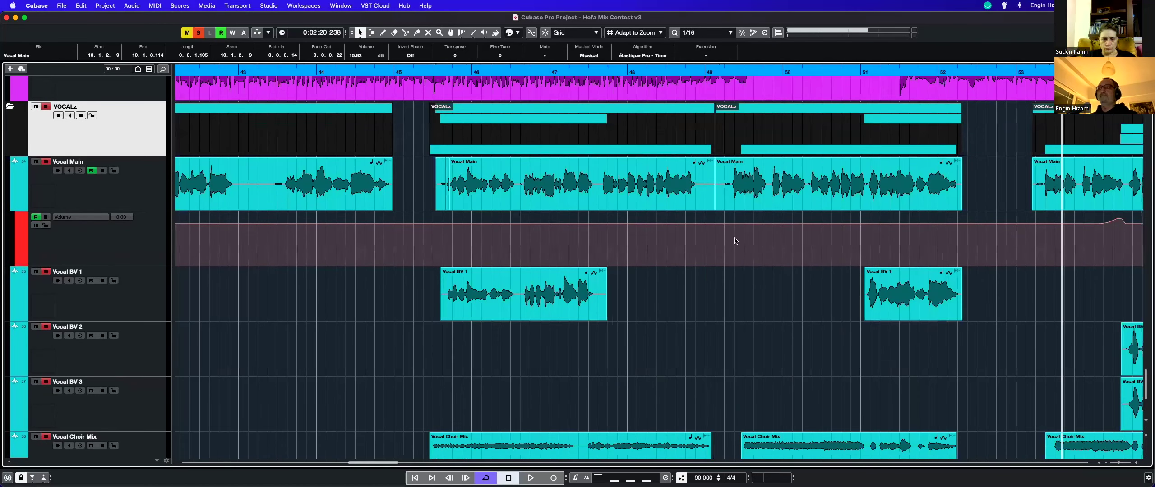
scroll(947, 232, left, 10)
scroll(970, 230, up, 1)
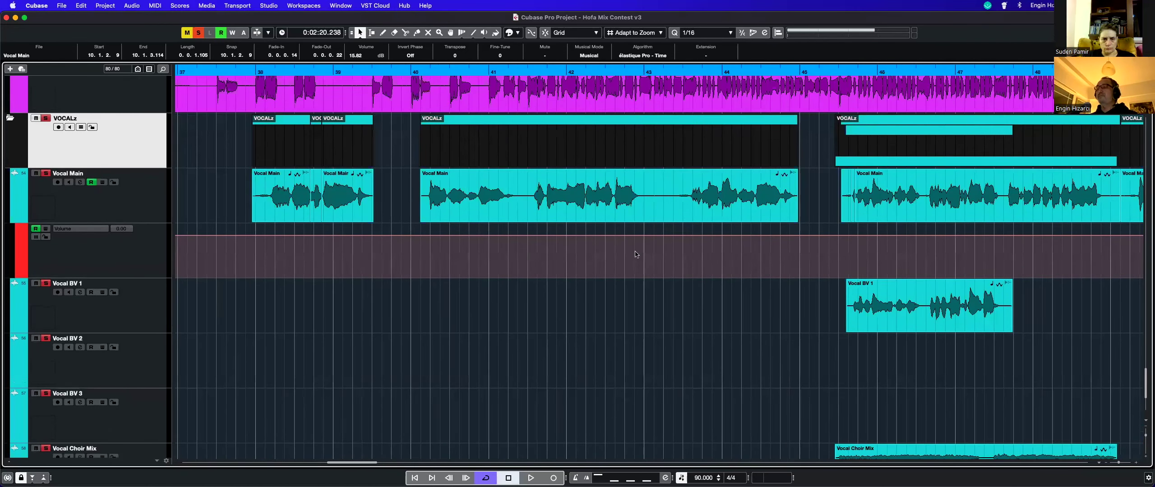
scroll(873, 257, left, 4)
scroll(483, 255, right, 20)
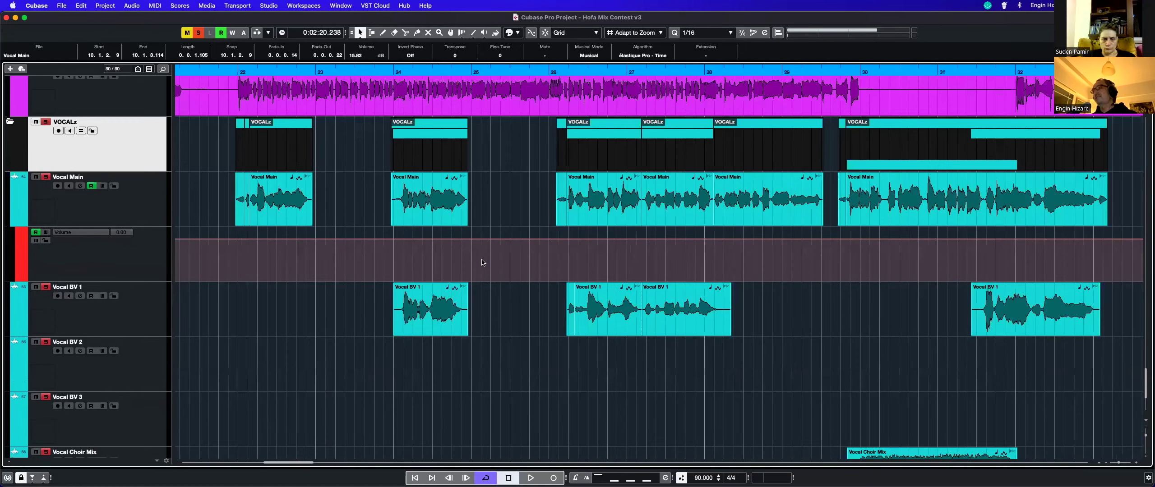
scroll(485, 257, down, 2)
scroll(542, 247, right, 20)
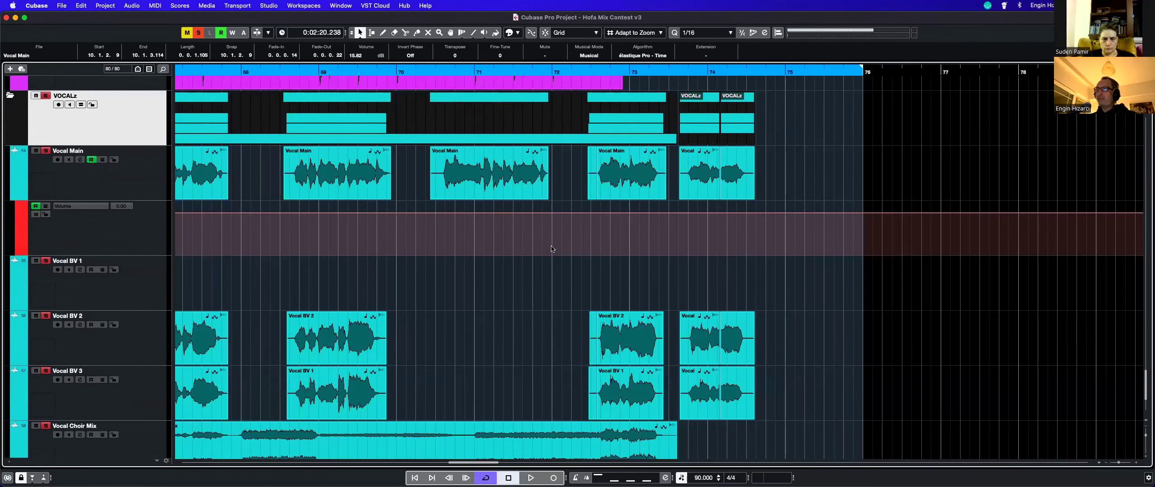
Step: Return to the full song overview, move the playhead to 0:00:23.895 and examine the vocal clips from bar 10 to bar 50
key(shift+f)
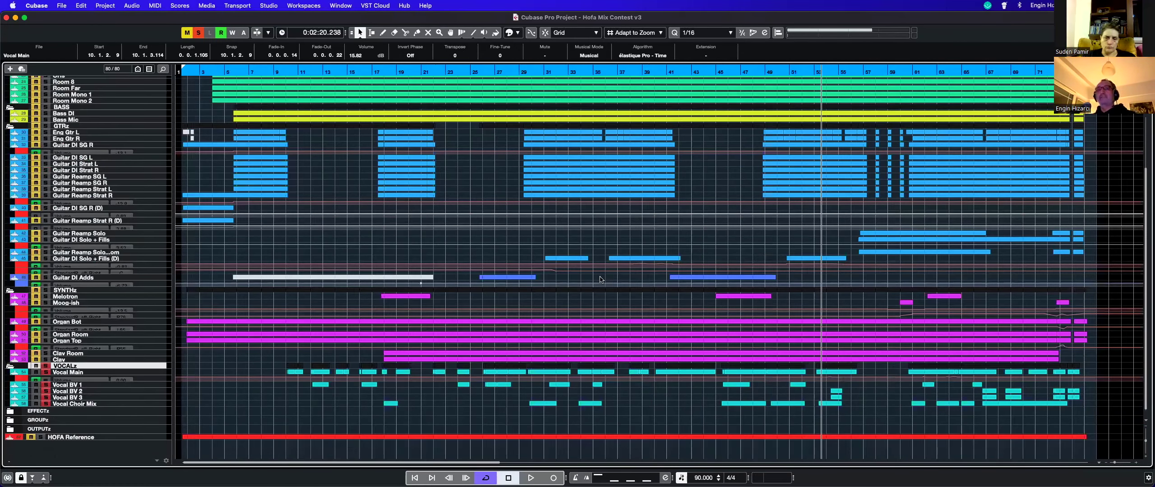
key(shift+h)
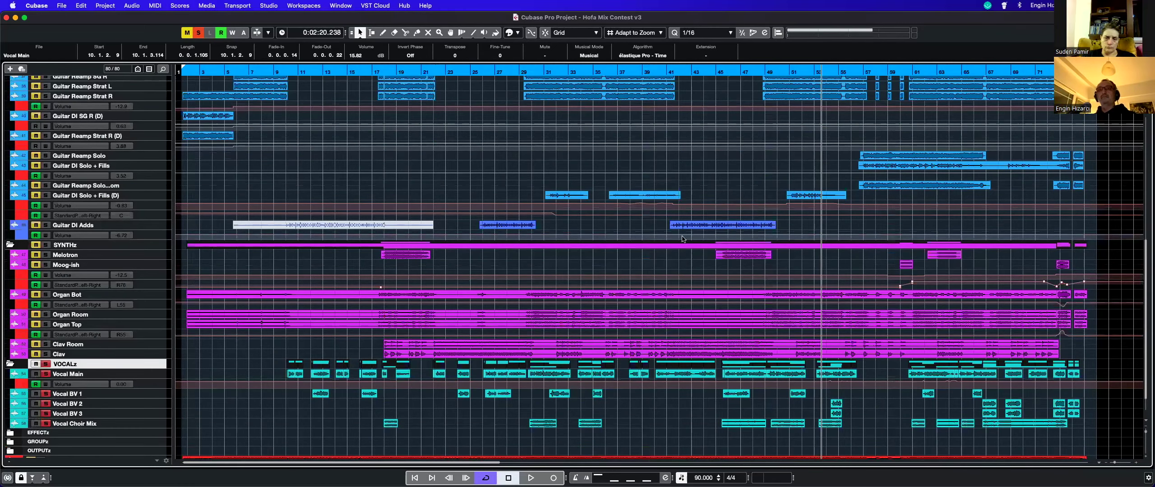
key(shift+h)
key(shift+h)
key(shift+h)
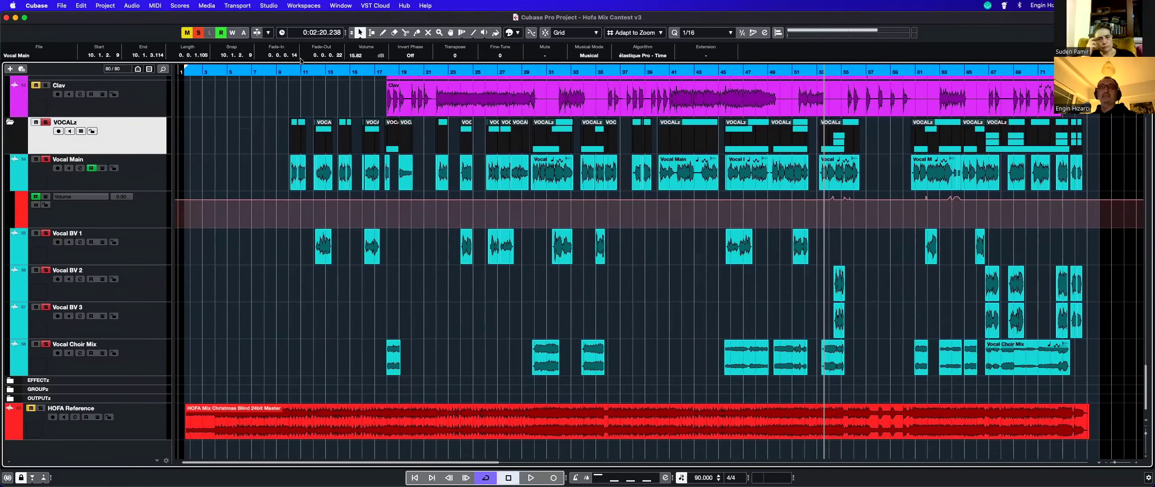
click(287, 92)
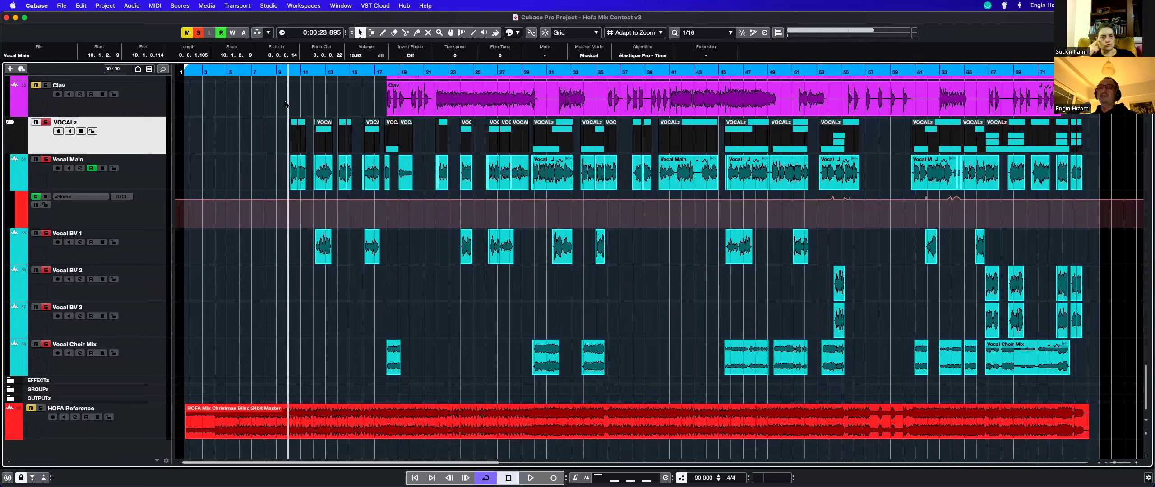
key(h)
key(h)
key(h)
key(h)
key(h)
key(h)
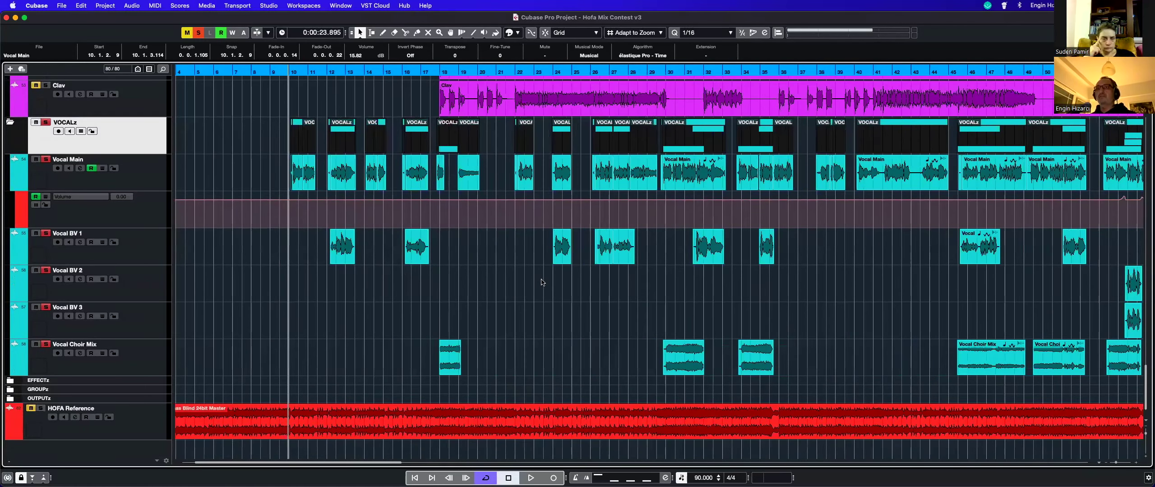
click(545, 297)
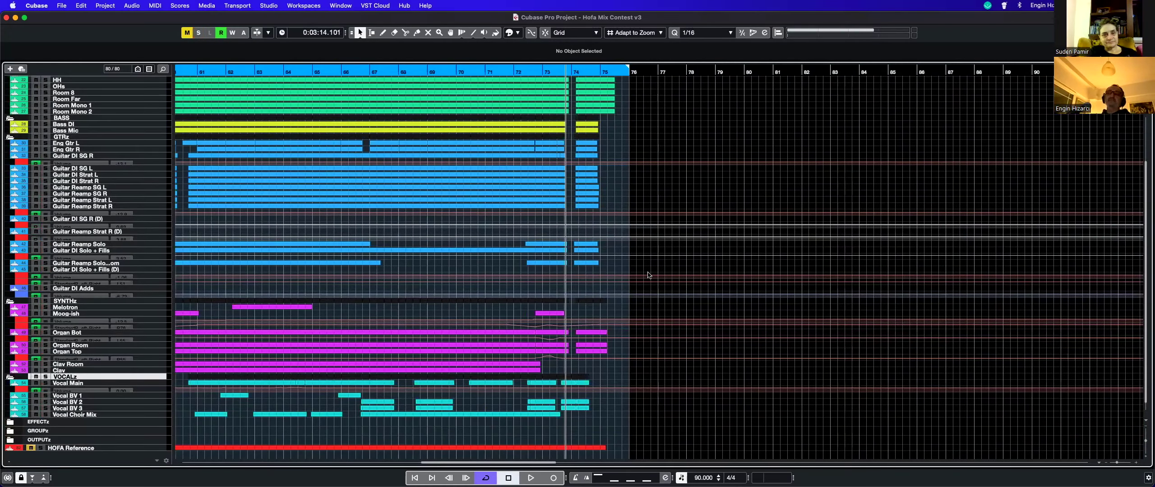
Step: Move the playhead to 0:03:10.368 and examine how all tracks end between bars 71 and 75
key(h)
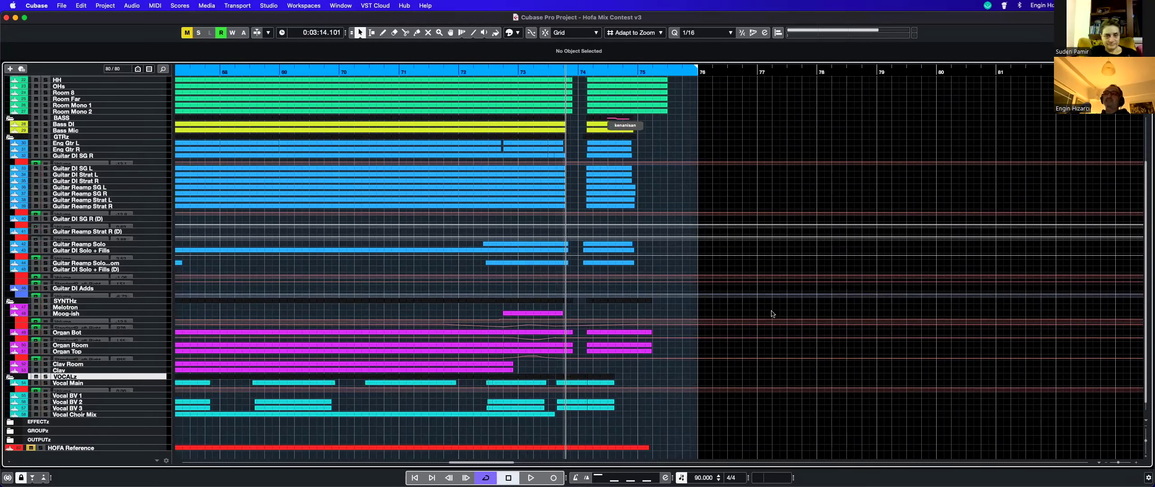
key(h)
key(h)
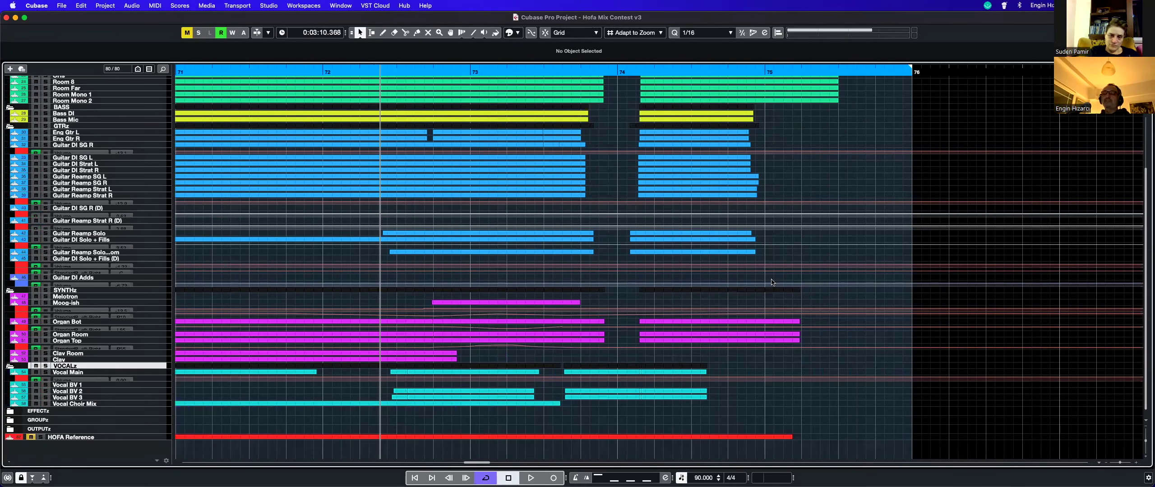
scroll(778, 275, left, 2)
scroll(779, 275, left, 1)
scroll(780, 270, right, 2)
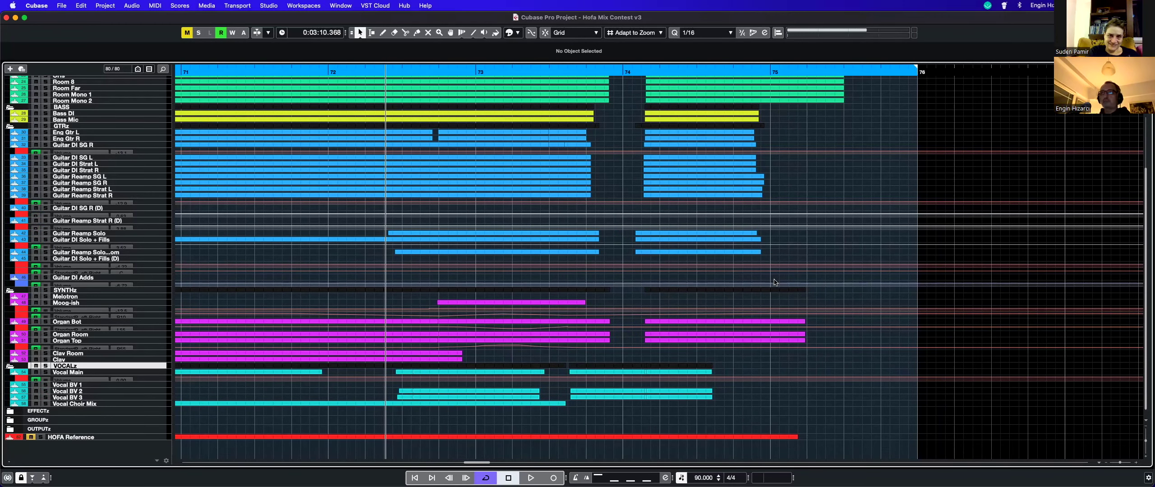
Step: Solo the HOFA Reference track and listen to its ending from 0:03:10.368
click(41, 437)
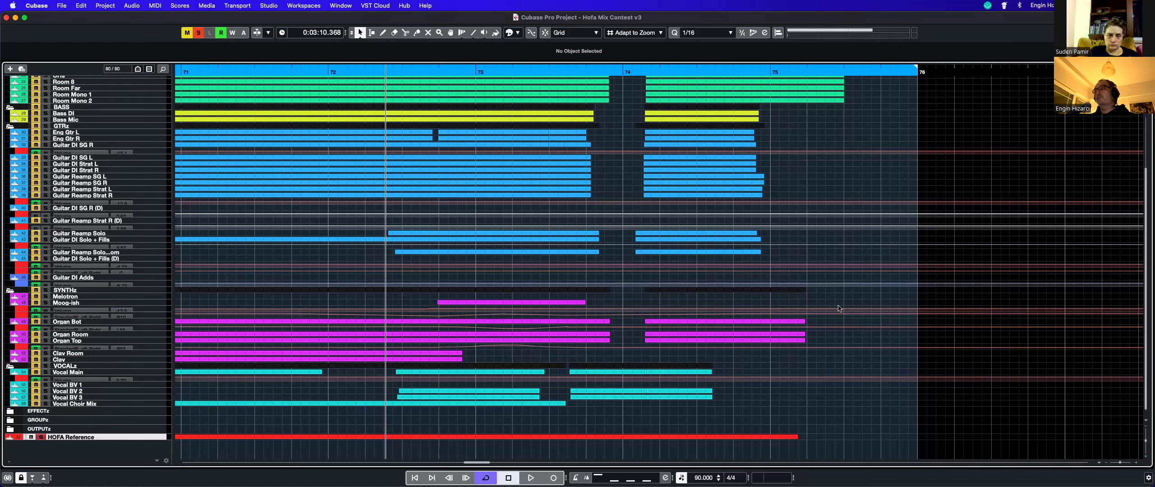
key(space)
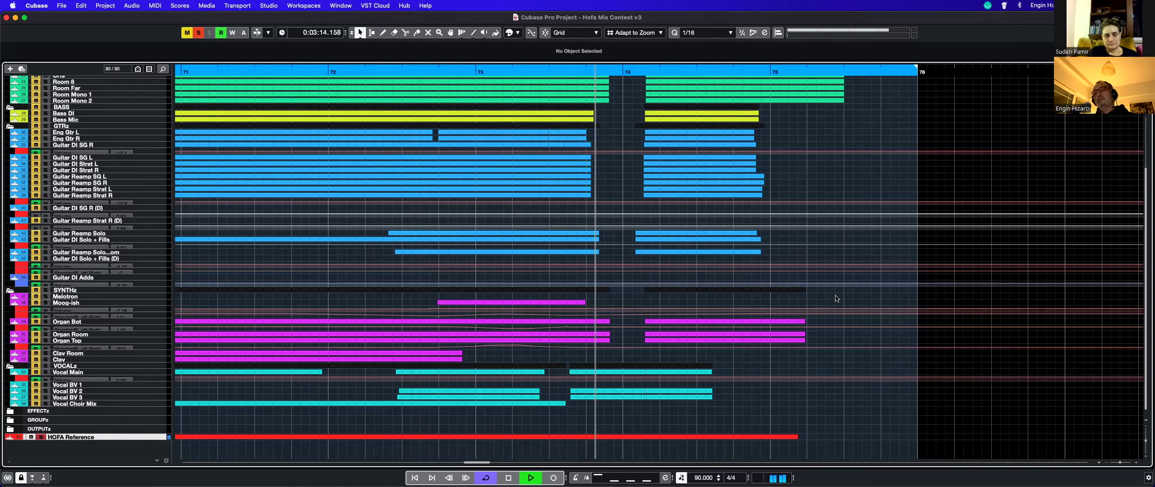
key(space)
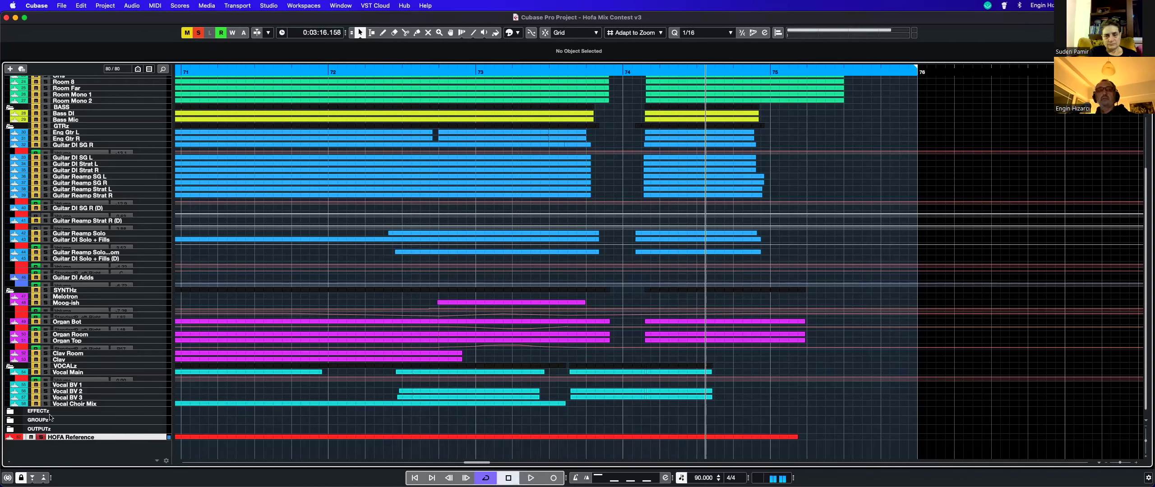
Step: Unsolo the HOFA Reference track and listen to the end of the mix from 0:03:16.158
click(40, 438)
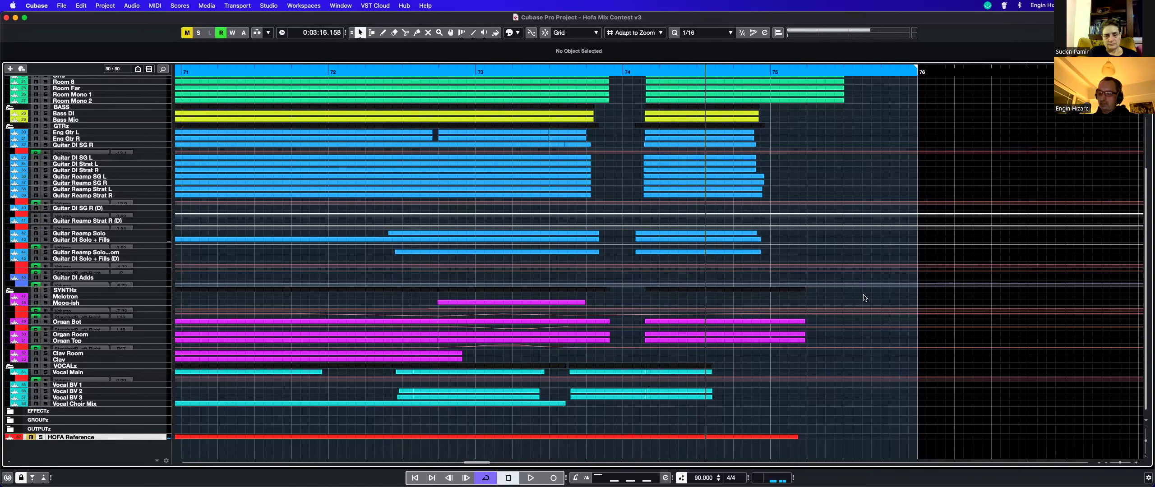
key(space)
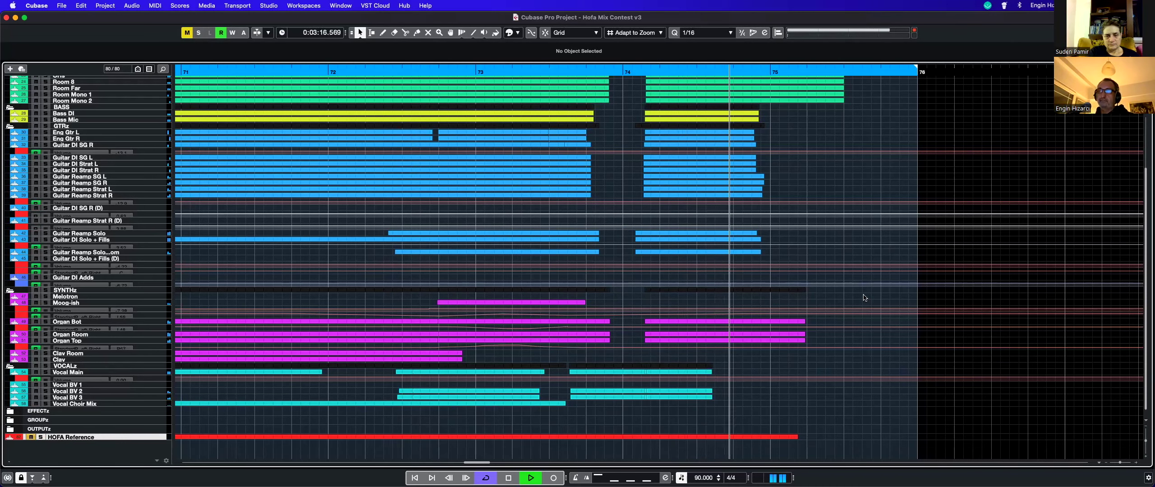
key(space)
Step: Collapse the VOCALz folder, look over the organ and clav tracks across the song and play the full mix from about bar 9
key(shift+f)
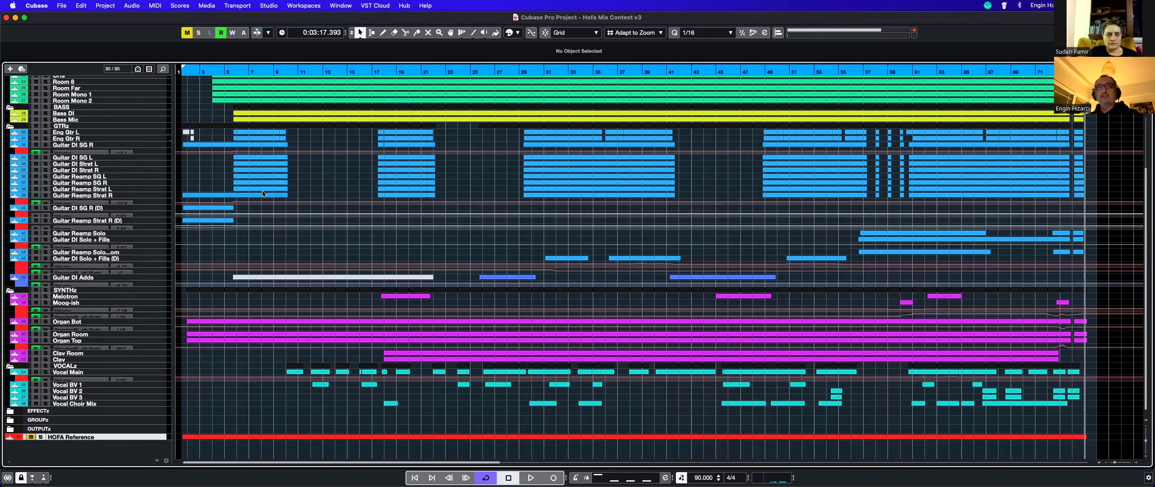
scroll(320, 187, up, 5)
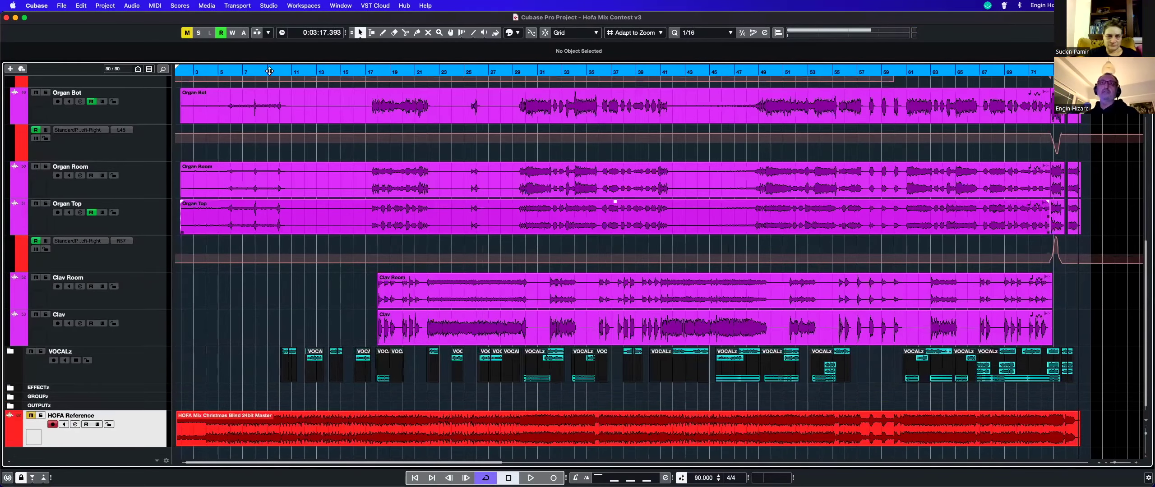
scroll(270, 71, right, 6)
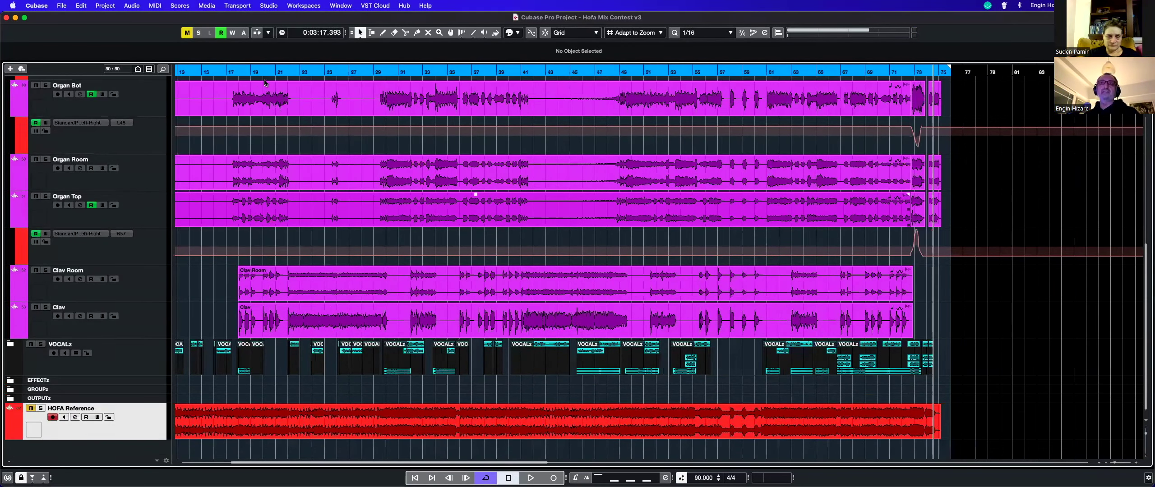
scroll(270, 74, left, 6)
scroll(316, 135, right, 6)
scroll(316, 135, up, 3)
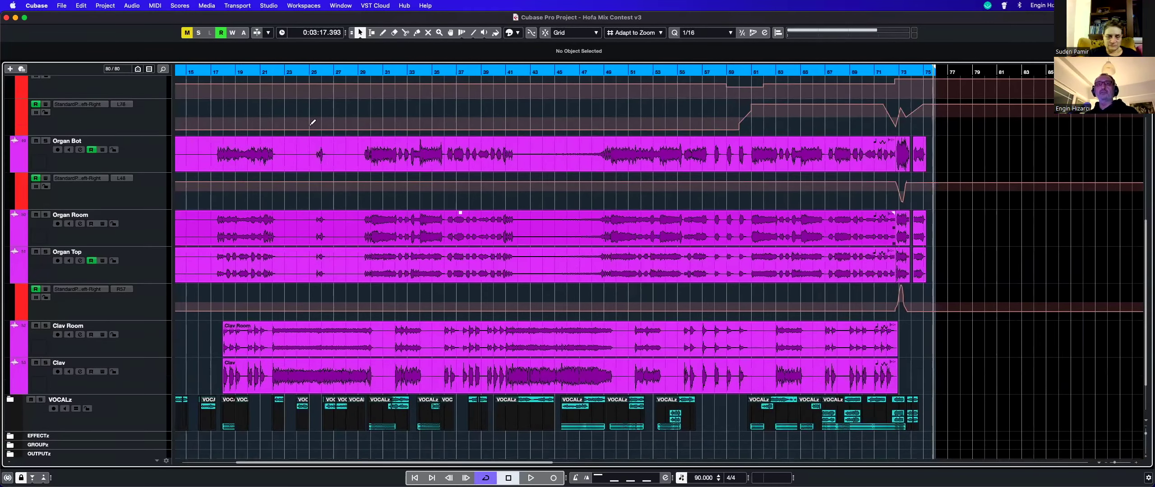
scroll(311, 121, left, 7)
scroll(312, 121, down, 3)
click(276, 73)
key(space)
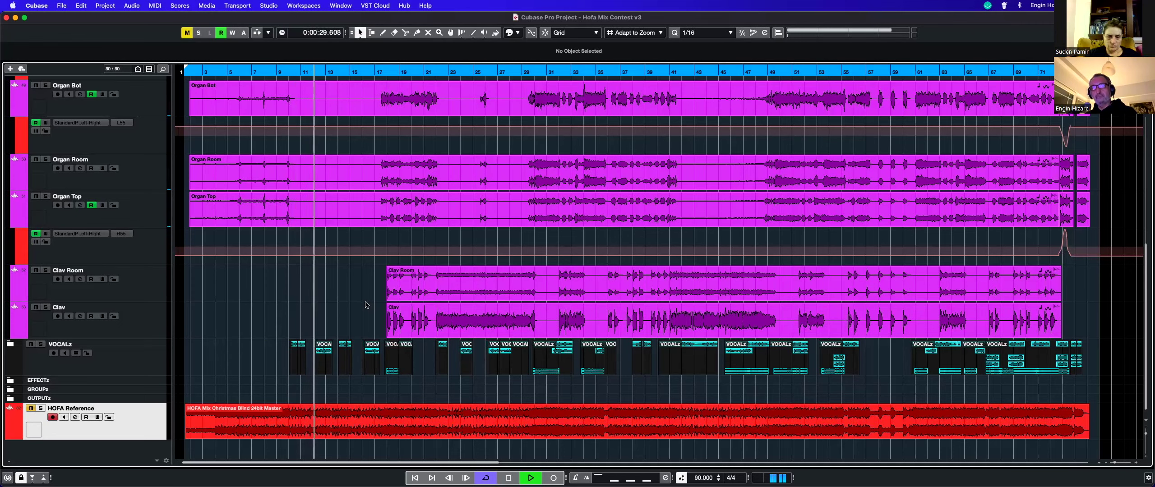
Step: Expand the EFFECTz folder and examine the Dly 2 volume, panning and output automation during playback
click(9, 380)
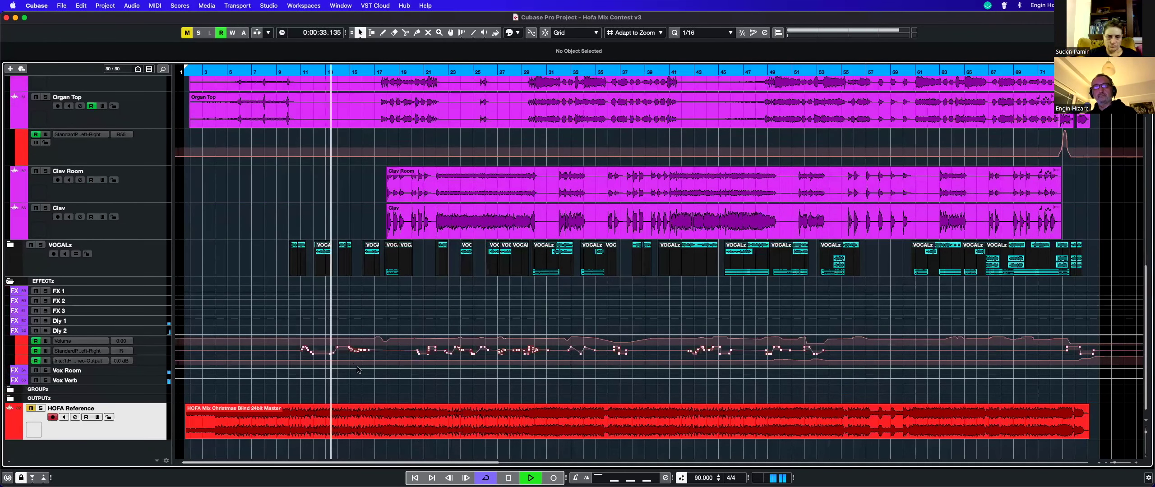
key(shift+h)
key(shift+h)
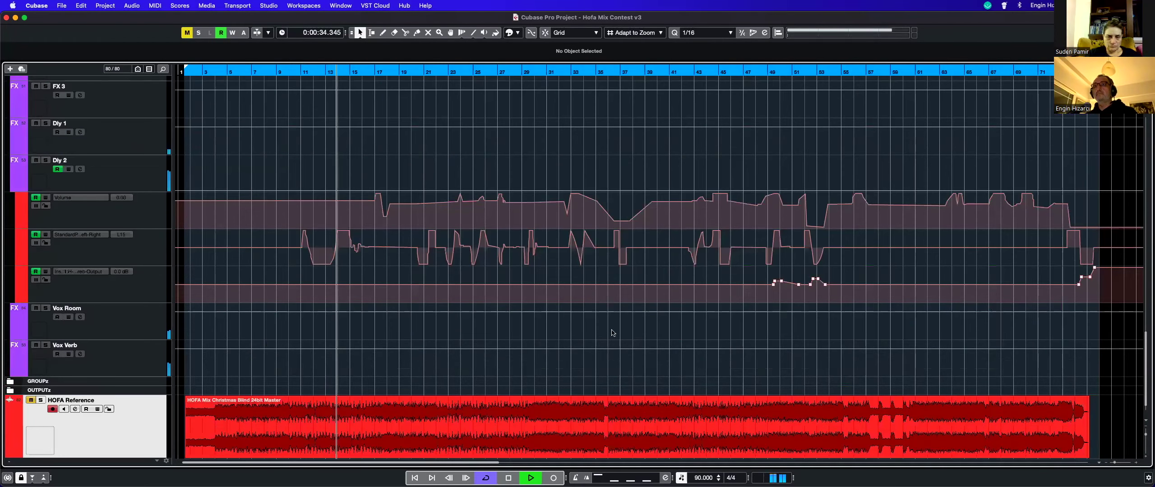
key(h)
key(h)
key(h)
key(h)
scroll(625, 333, right, 5)
scroll(625, 333, up, 2)
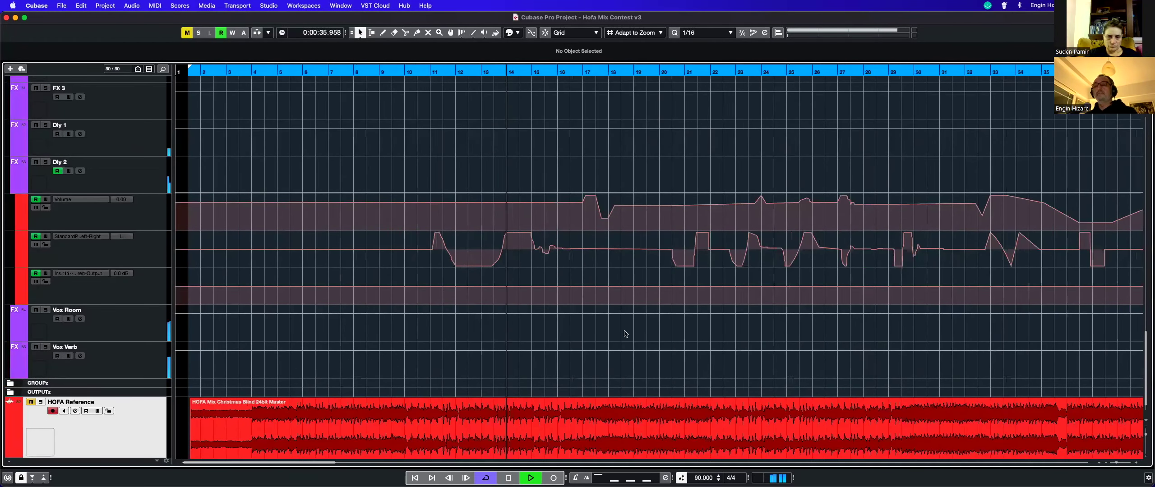
scroll(658, 347, up, 2)
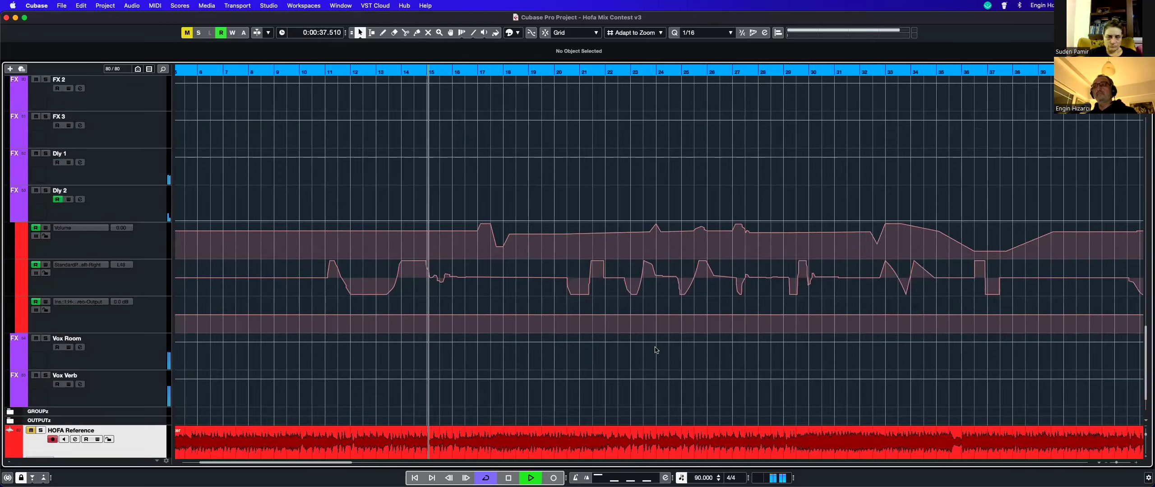
Step: Compare the Dly 2 automation curves across the whole song with a close view around bars 4 to 32 during playback
scroll(672, 342, left, 3)
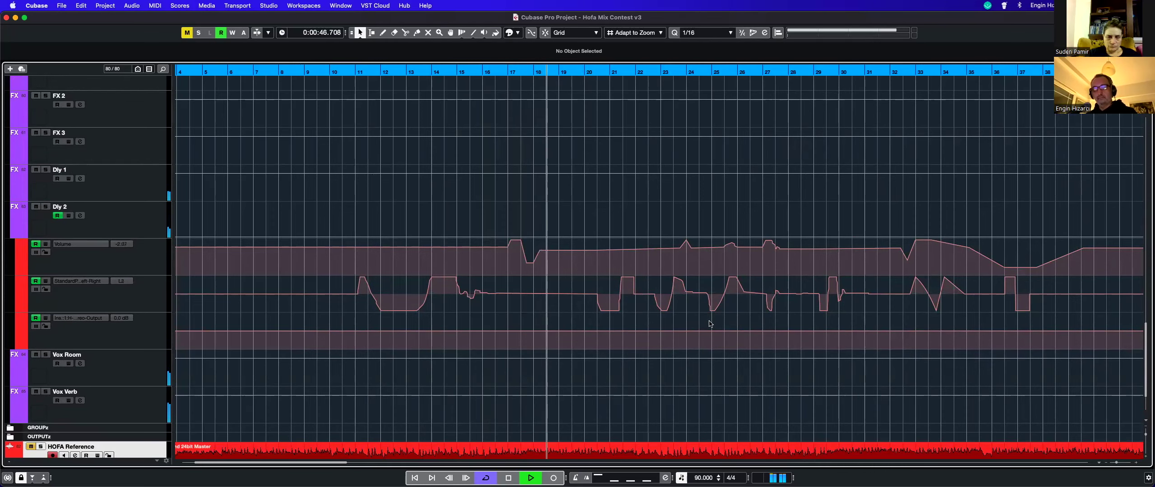
key(shift+f)
key(shift+h)
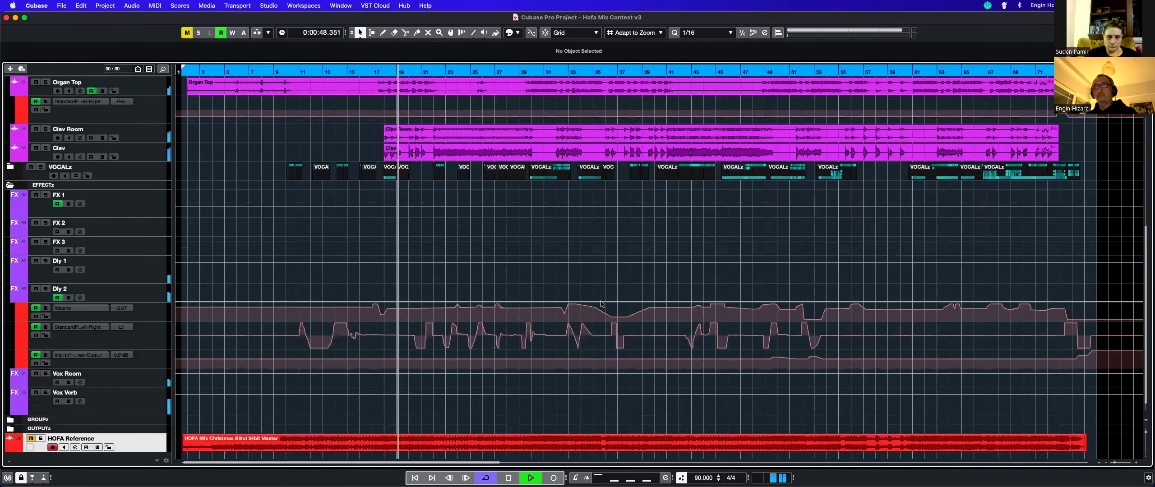
key(shift+h)
key(h)
key(h)
key(h)
key(h)
key(h)
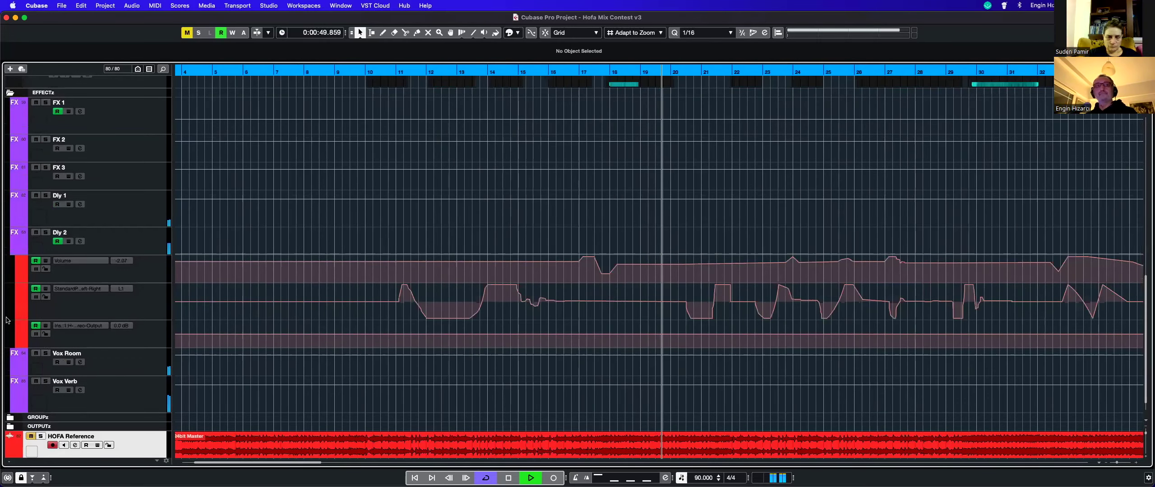
Step: Expand the VOCALz folder, look over the lead, backing and choir vocal clips and stop playback
scroll(701, 305, up, 6)
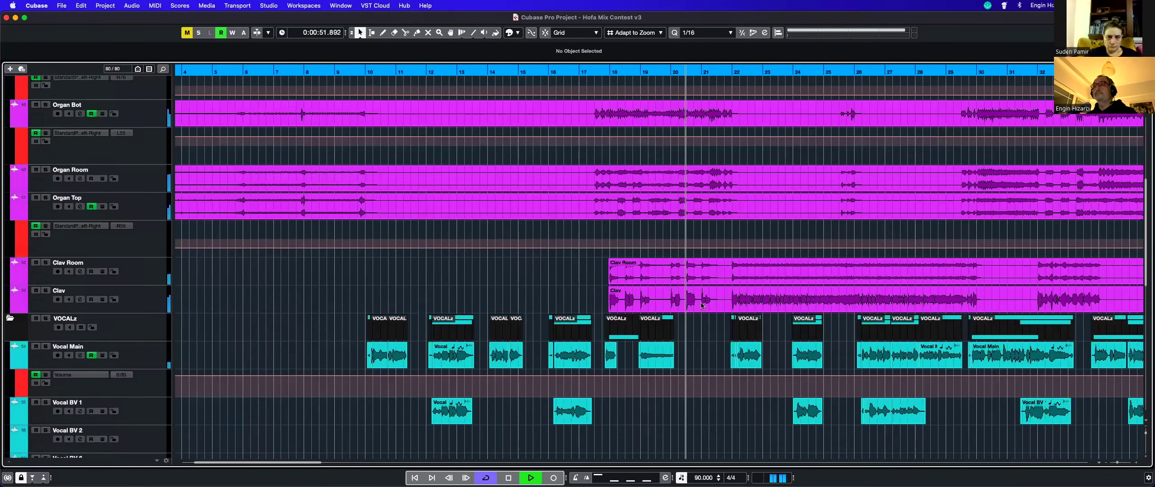
scroll(701, 305, down, 5)
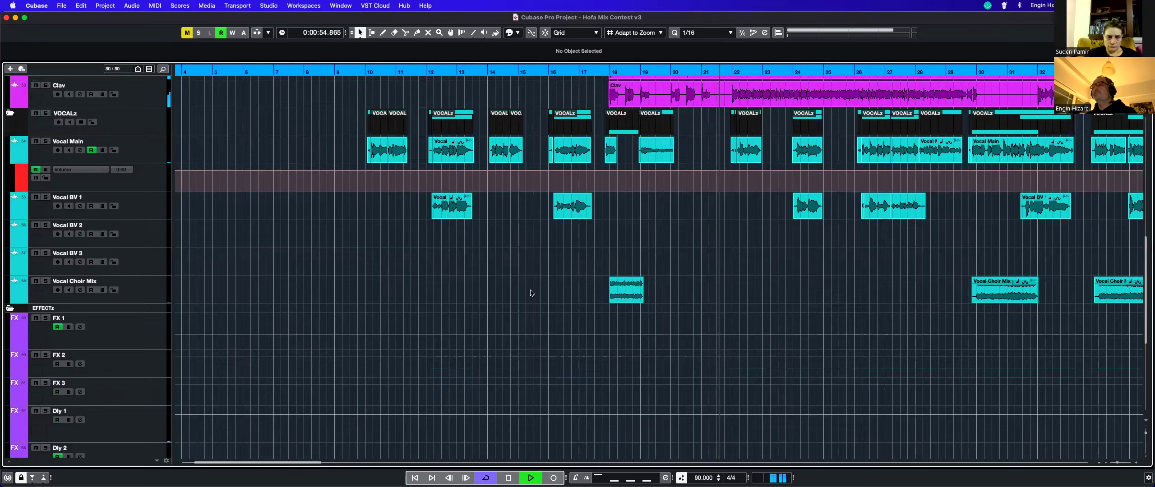
scroll(532, 293, right, 2)
scroll(456, 302, right, 6)
key(space)
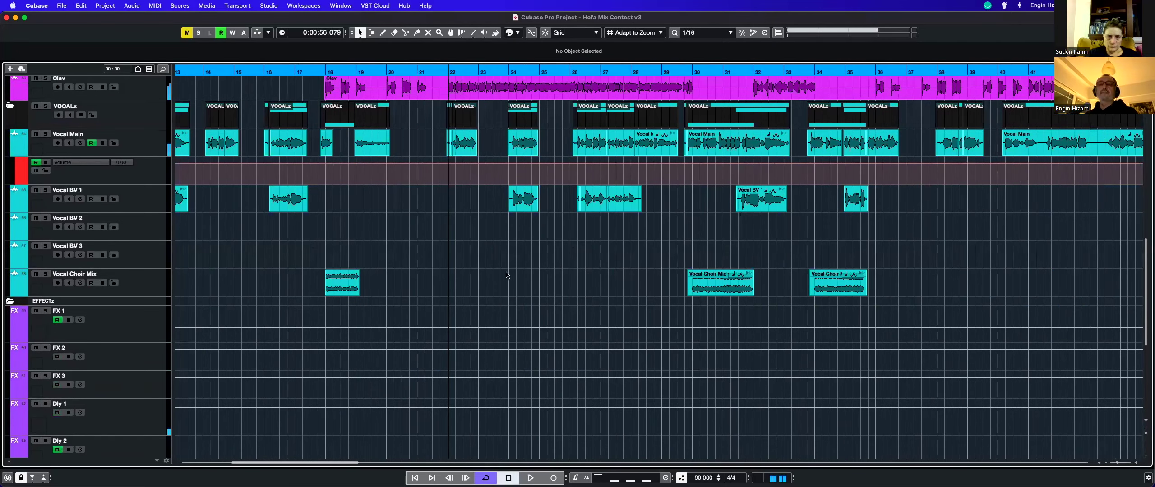
Step: Move the playhead to bar 18 and examine the Dly 2 panning automation points, closely around bars 9 to 25
click(325, 71)
scroll(448, 279, down, 3)
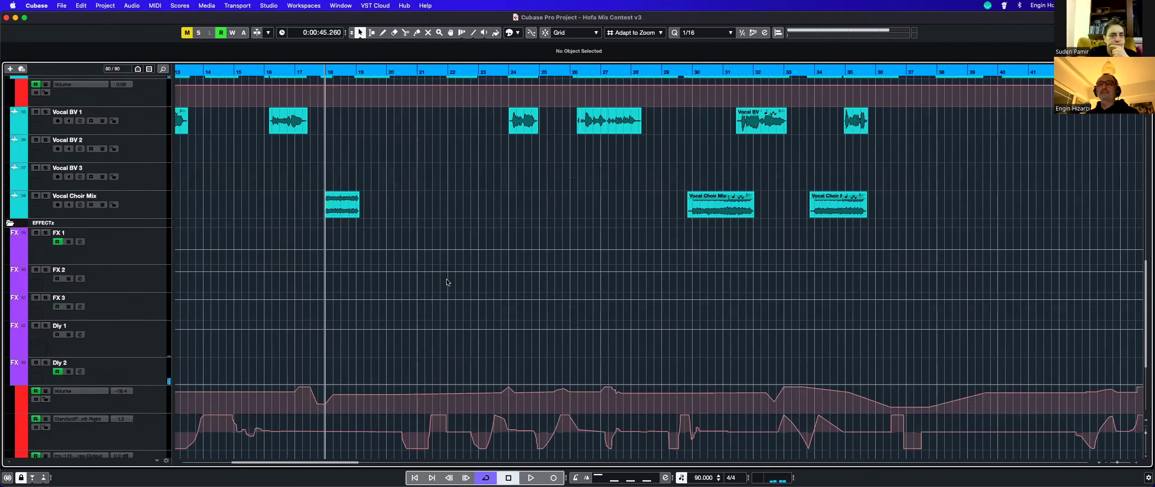
scroll(448, 283, down, 5)
key(h)
key(g)
key(g)
key(g)
key(g)
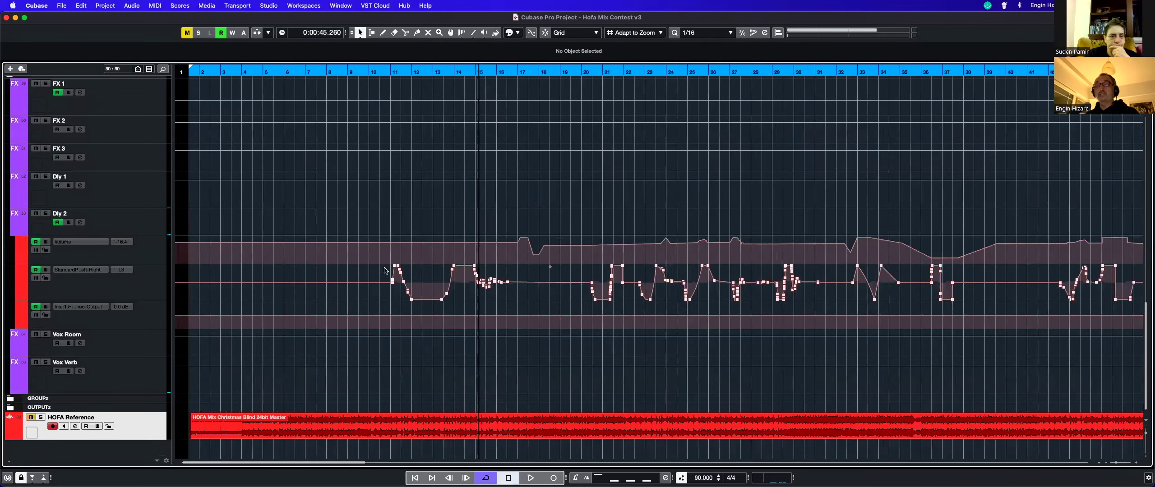
scroll(384, 271, down, 2)
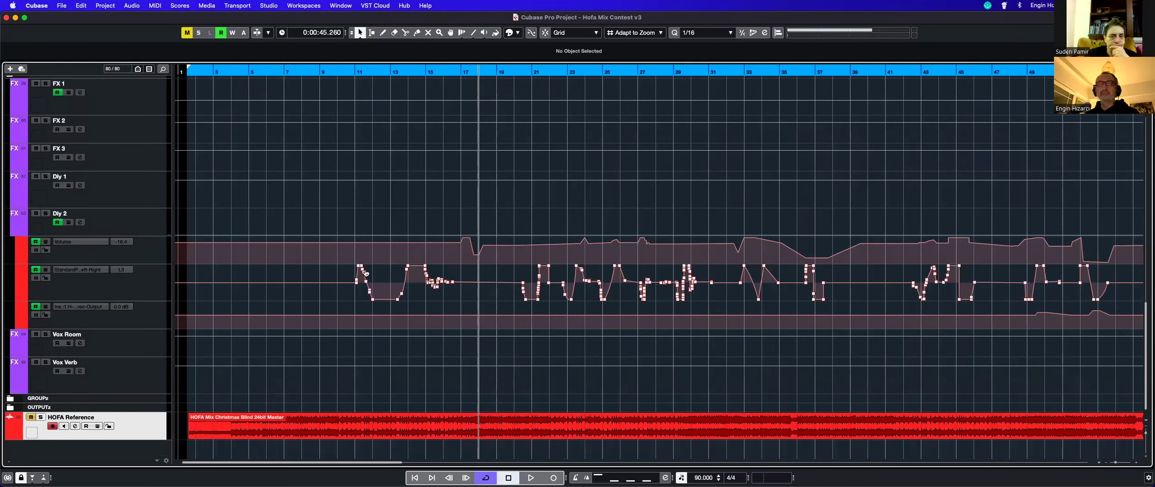
scroll(421, 272, up, 8)
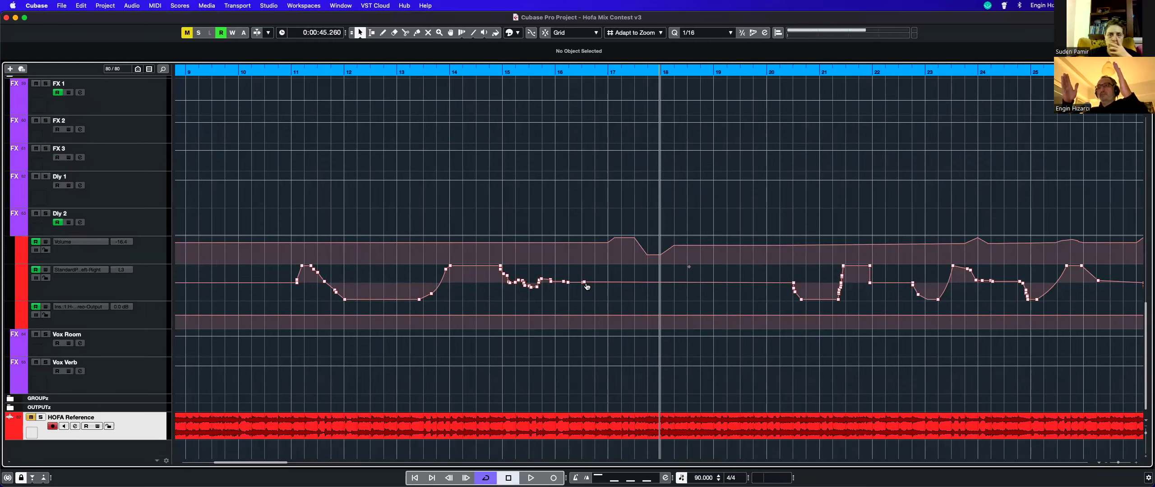
Step: Open the Dly 2 channel settings and inspect its kHs Phase Distortion insert
click(80, 316)
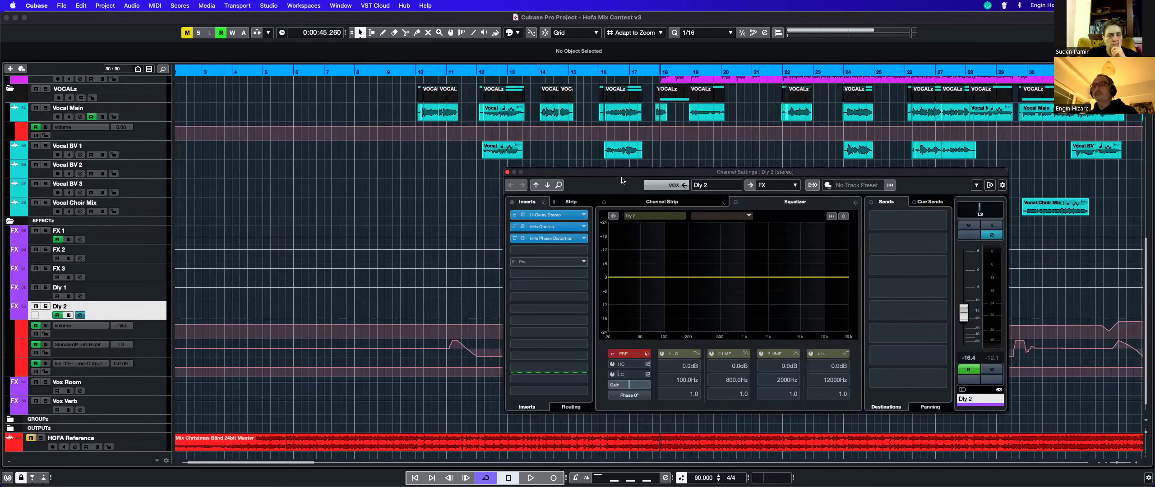
drag(569, 172, 475, 160)
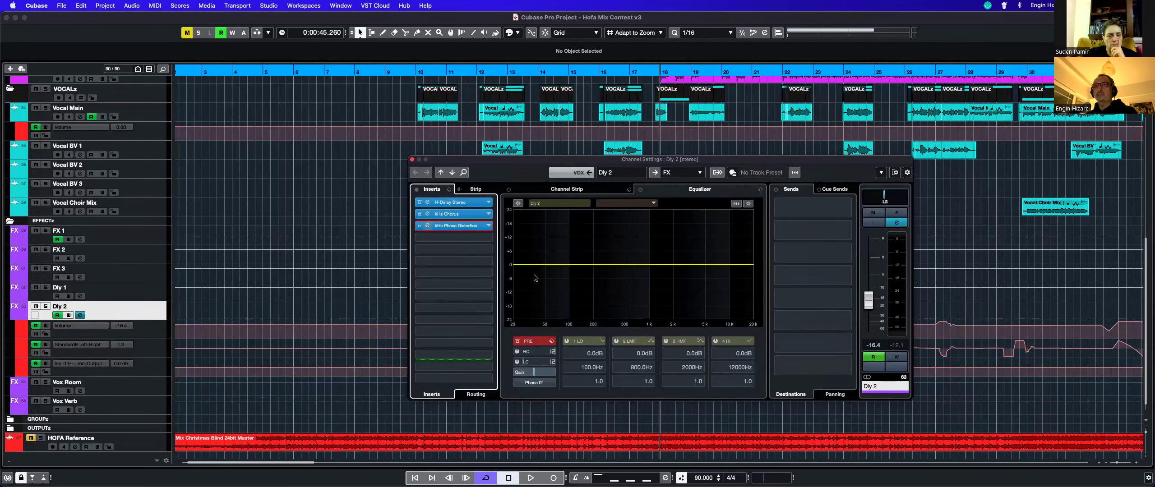
click(464, 227)
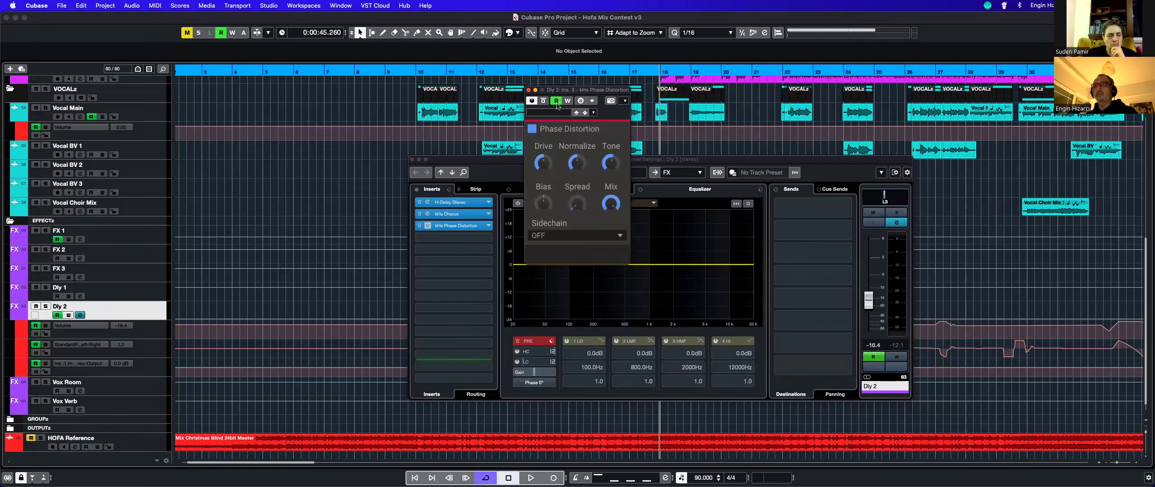
click(529, 90)
drag(530, 167, 501, 171)
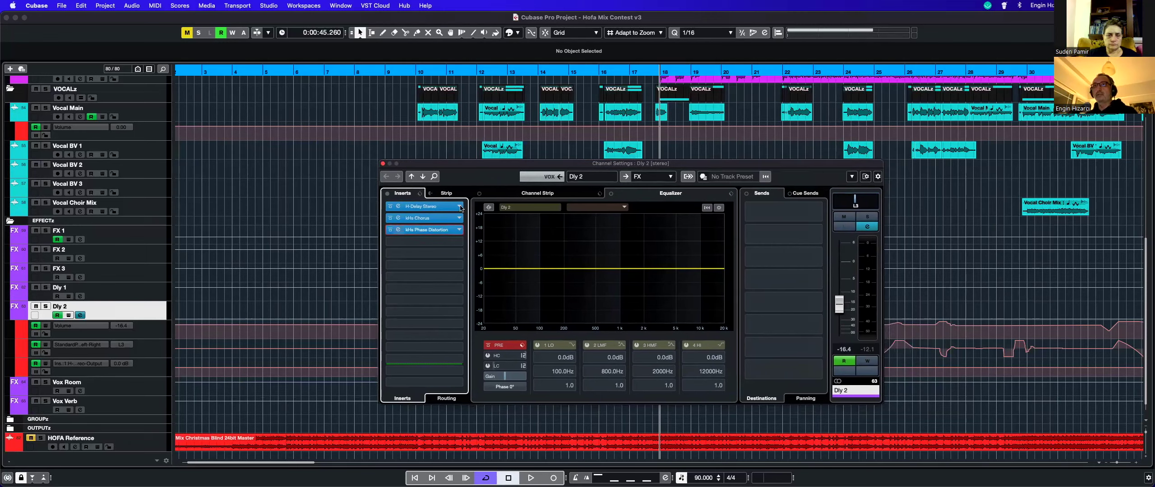
Step: Inspect the filter settings of the H-Delay Stereo insert on Dly 2 and close the channel settings
click(415, 206)
mouse_move(592, 212)
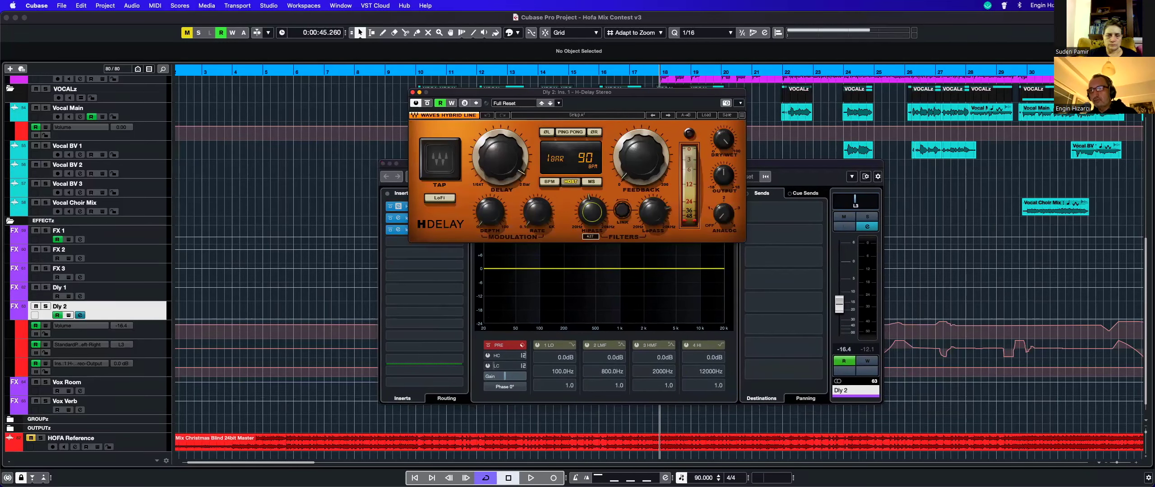
mouse_move(652, 212)
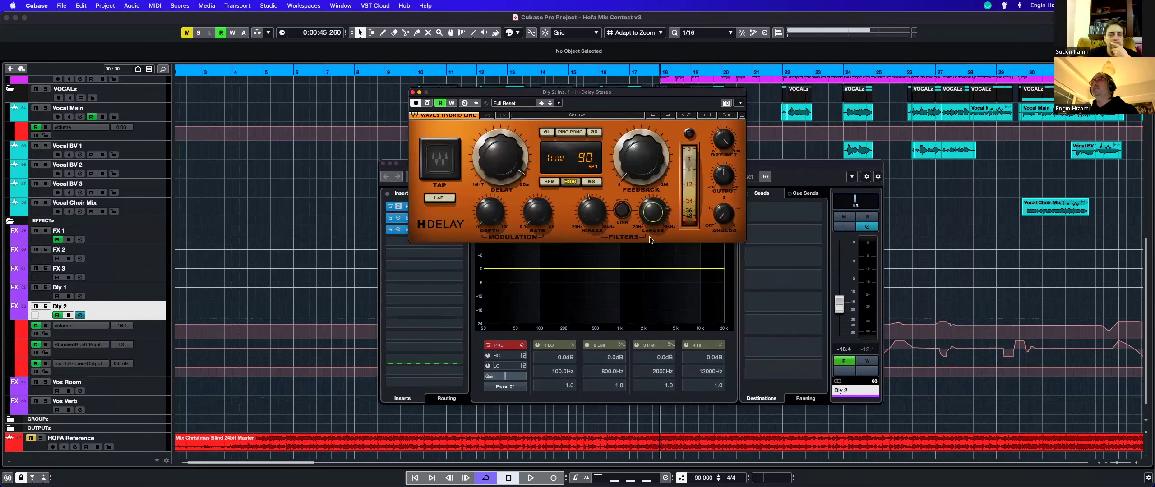
click(412, 92)
click(382, 163)
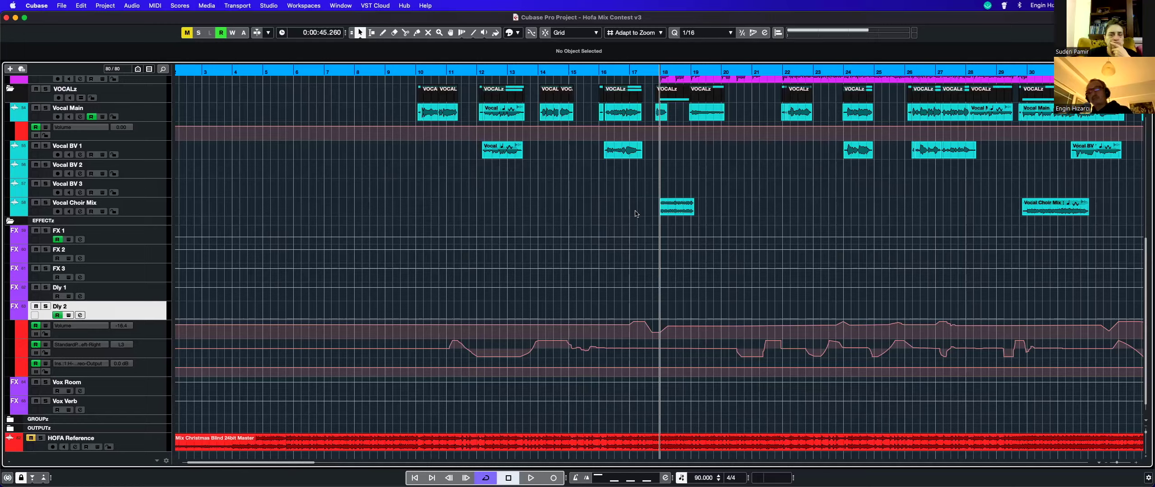
Step: Look over the synth, vocal and effect tracks across the song and examine the Dly 2 volume and panning automation from bar 9
key(shift+f)
click(319, 242)
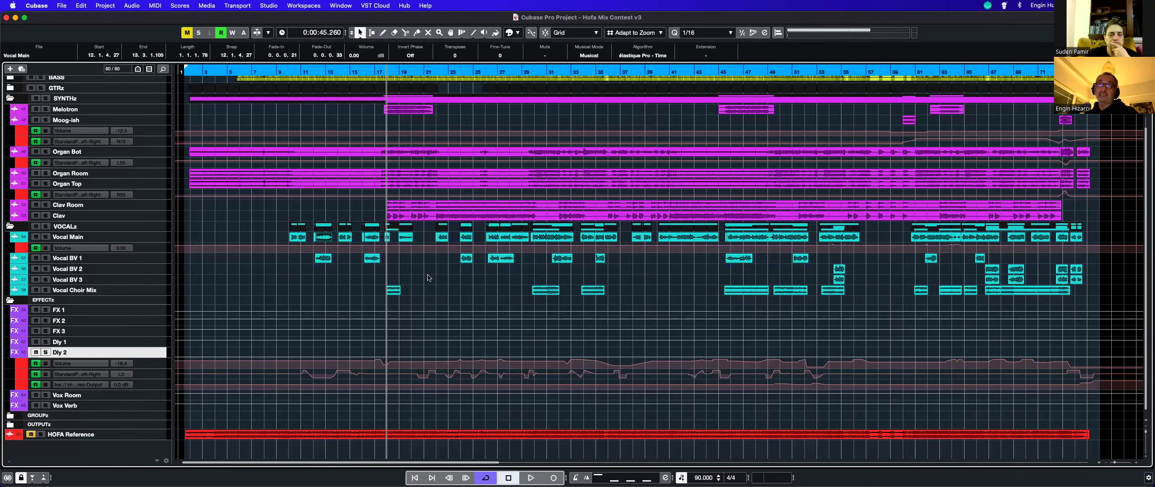
key(shift+h)
scroll(400, 227, down, 10)
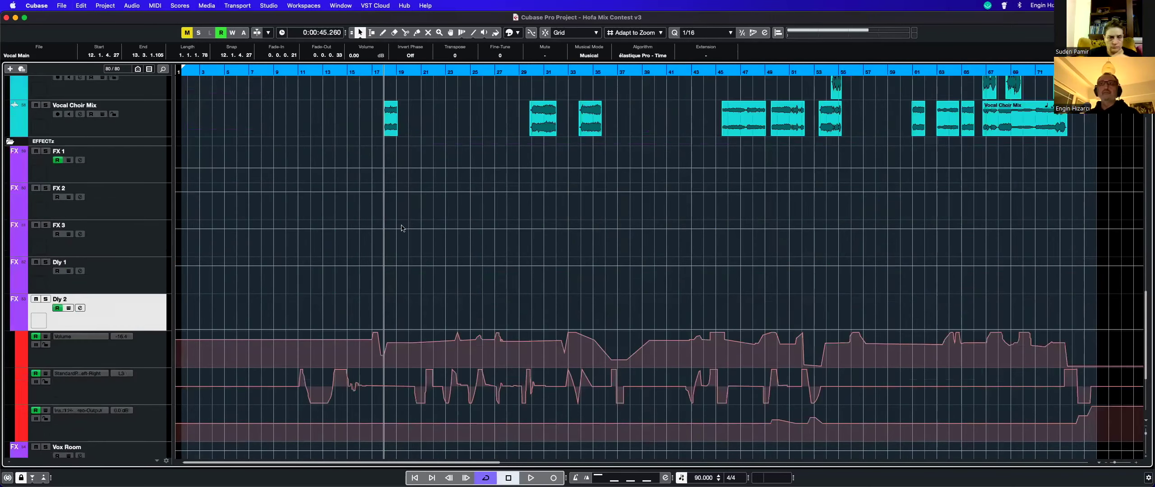
key(h)
key(h)
key(h)
key(h)
key(h)
key(h)
key(h)
key(h)
key(Down)
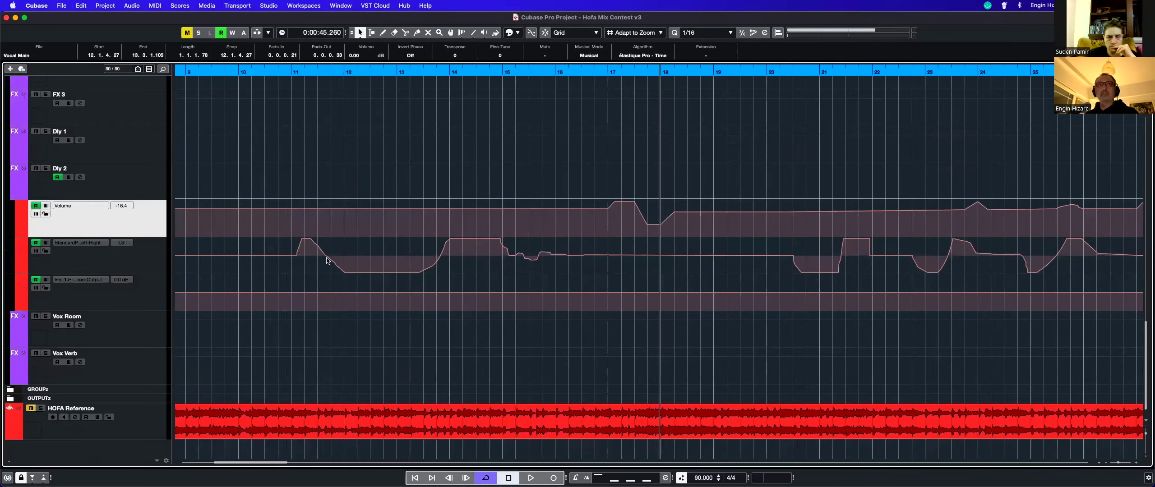
click(340, 277)
scroll(677, 289, right, 10)
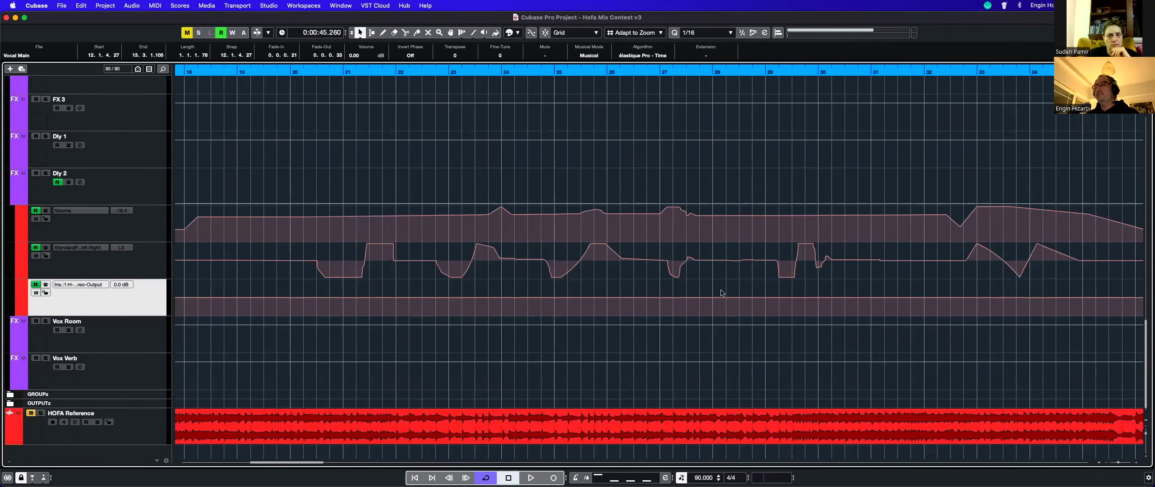
Step: Examine the Dly 2 panning and H-Delay output automation up to the later bars, including a playback pass from 0:01:25.282
scroll(718, 257, right, 5)
key(g)
key(g)
key(g)
key(g)
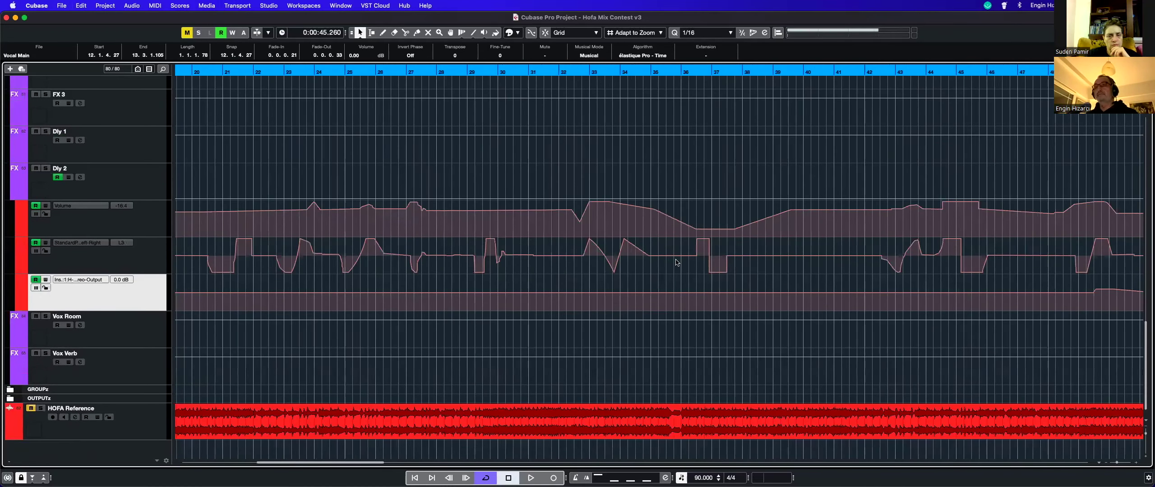
key(g)
key(g)
key(g)
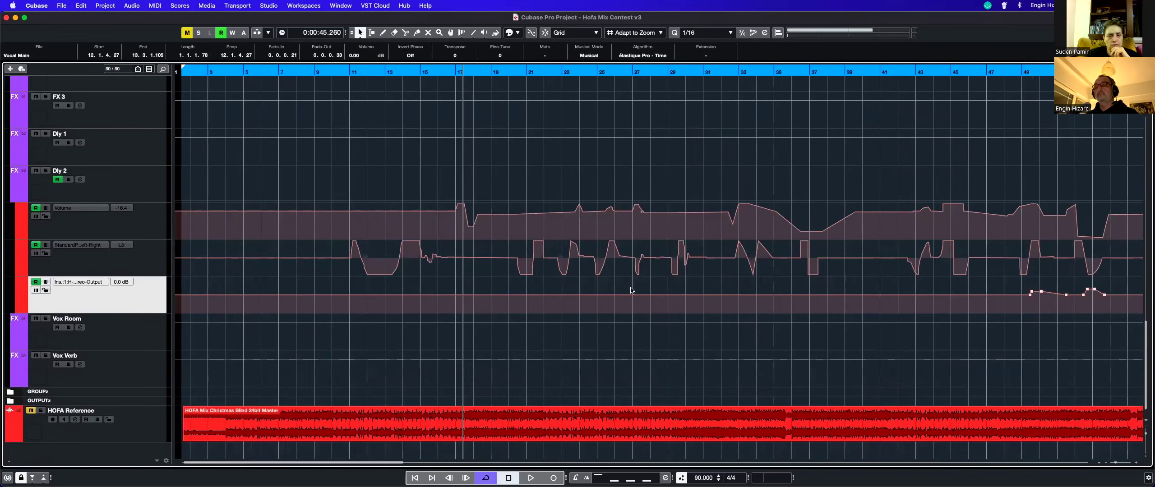
scroll(634, 290, right, 5)
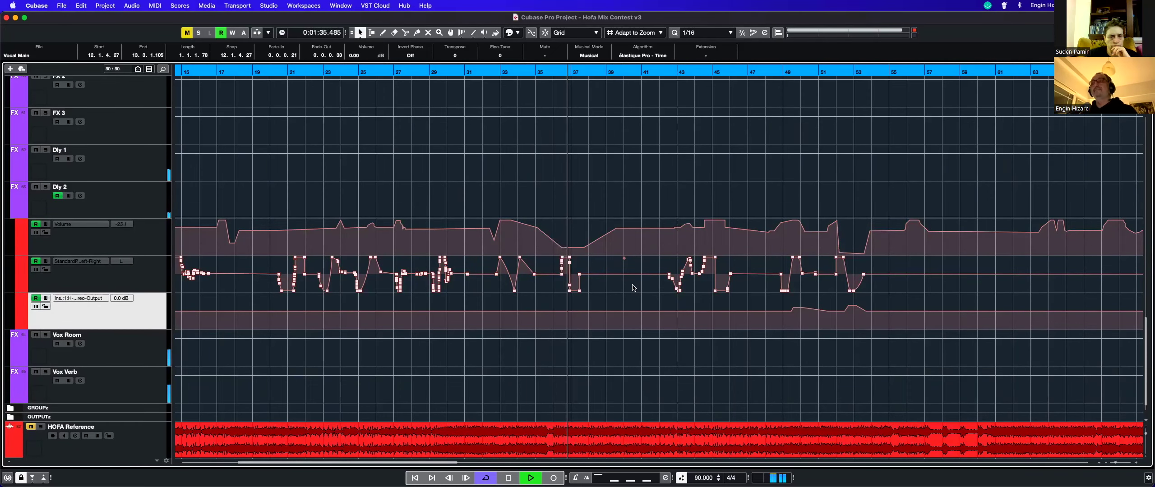
key(space)
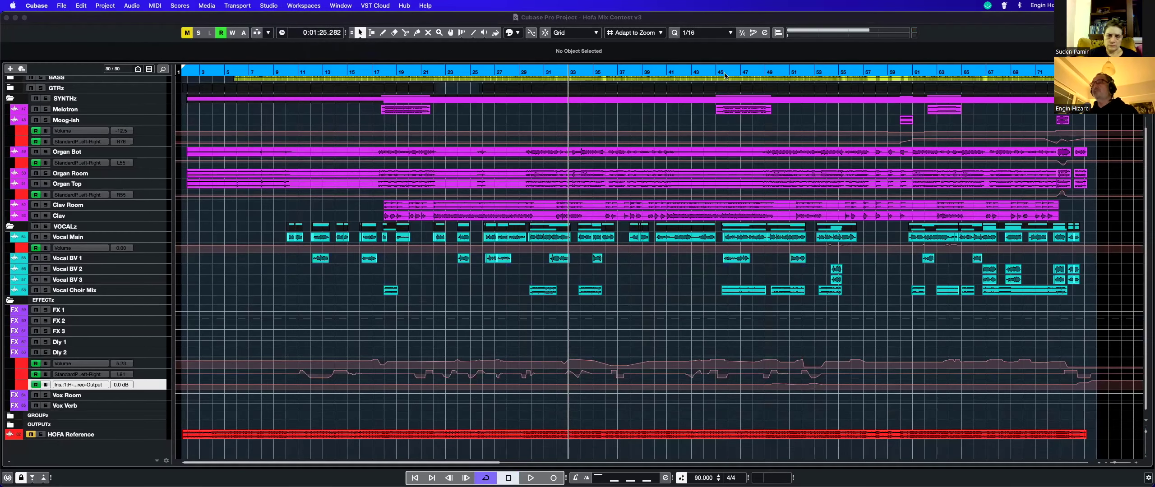
Step: Look over the effect and group channels in MixConsole 2 and the track channels in the main MixConsole
key(F3)
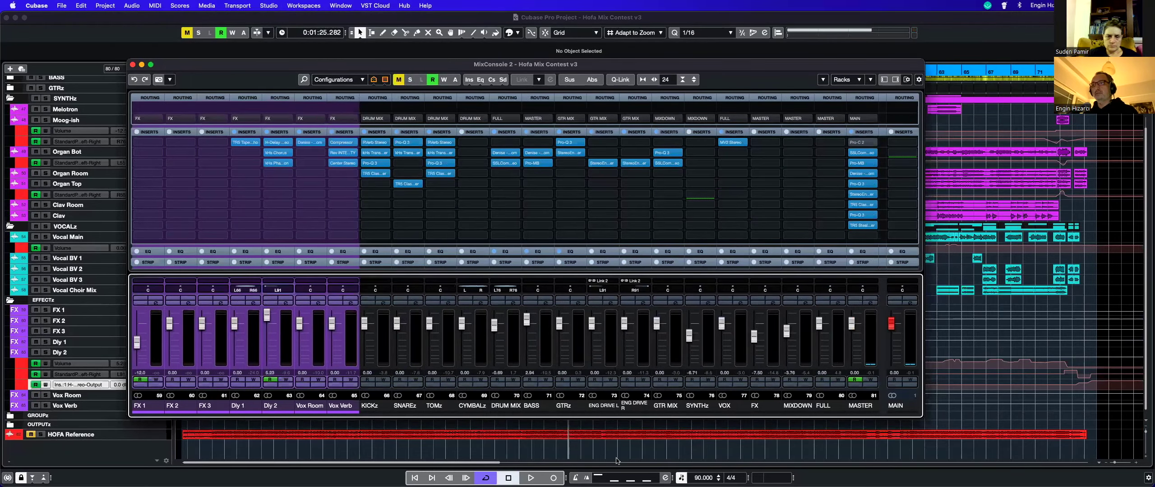
key(F3)
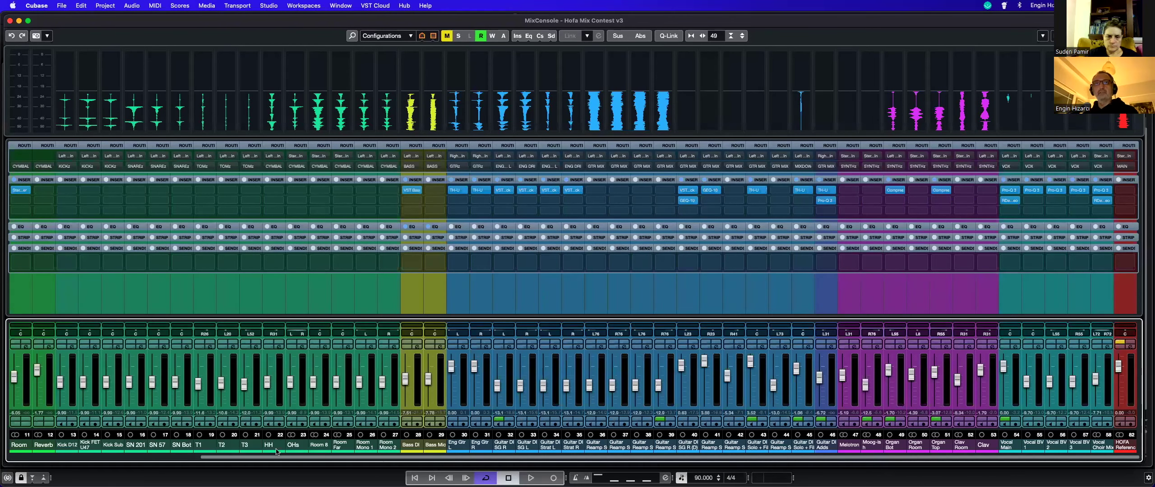
click(231, 452)
click(208, 459)
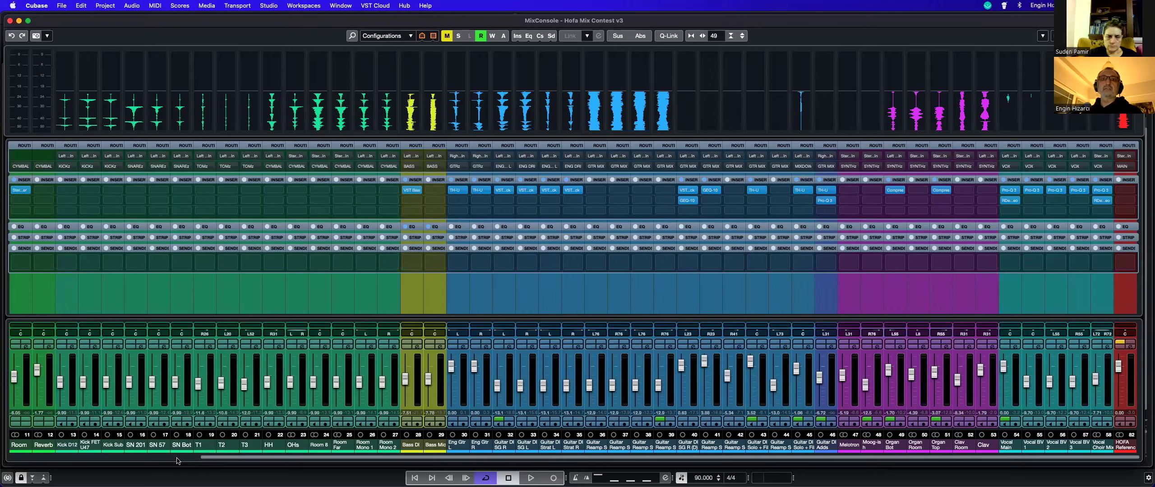
click(177, 458)
key(F3)
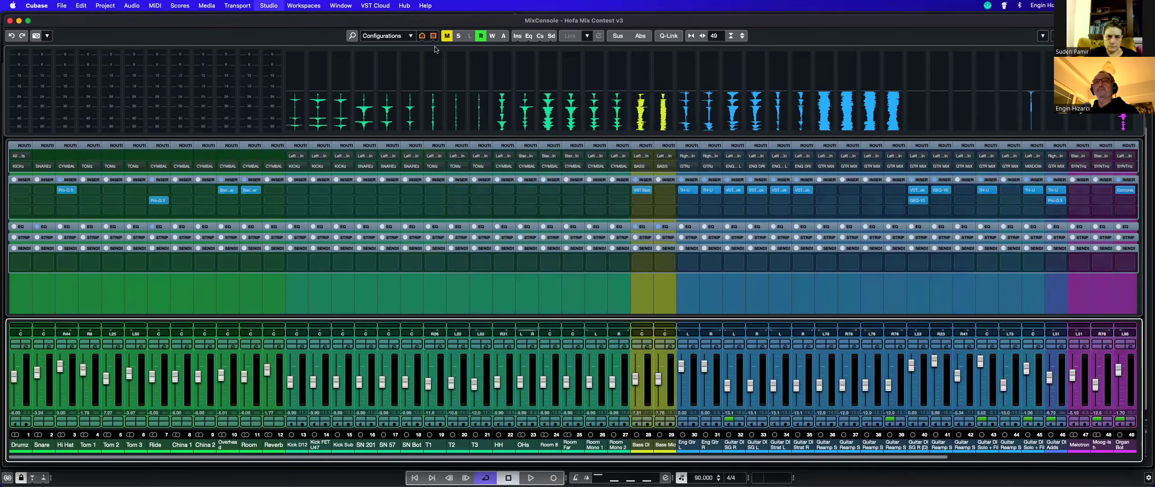
key(F3)
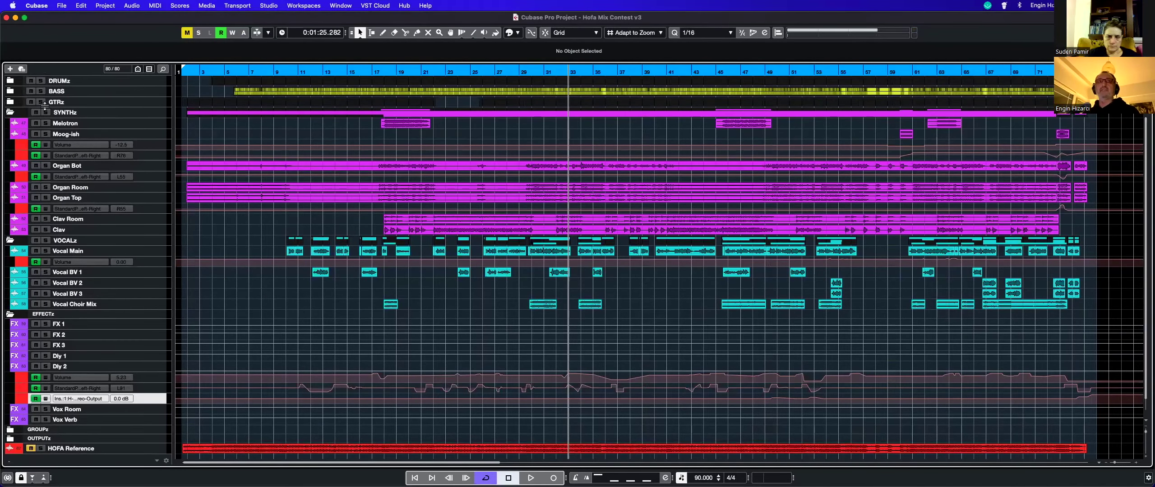
Step: Collapse the SYNTHz, VOCALz and EFFECTz folders and enlarge the height of the folder and reference tracks
click(9, 112)
click(10, 123)
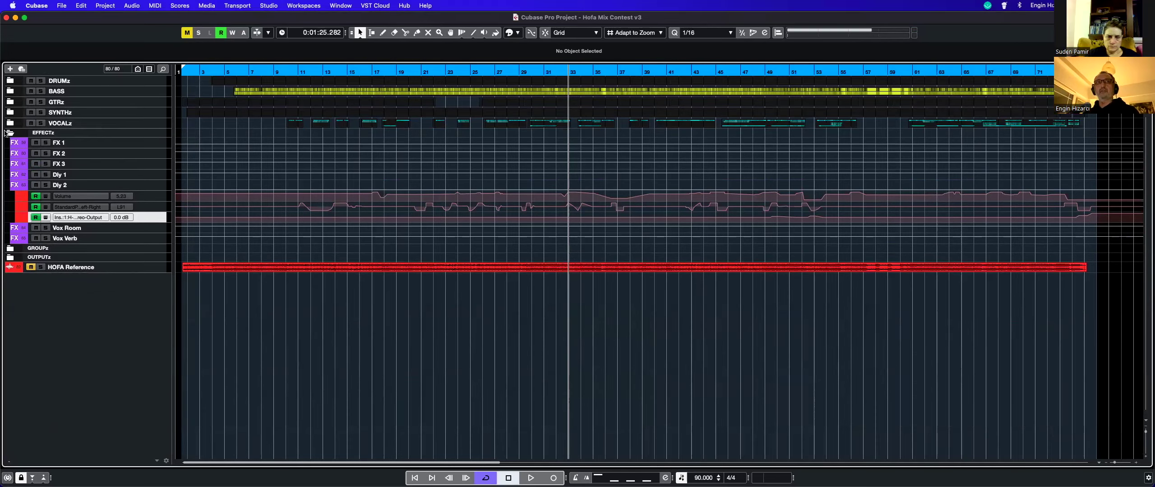
click(9, 133)
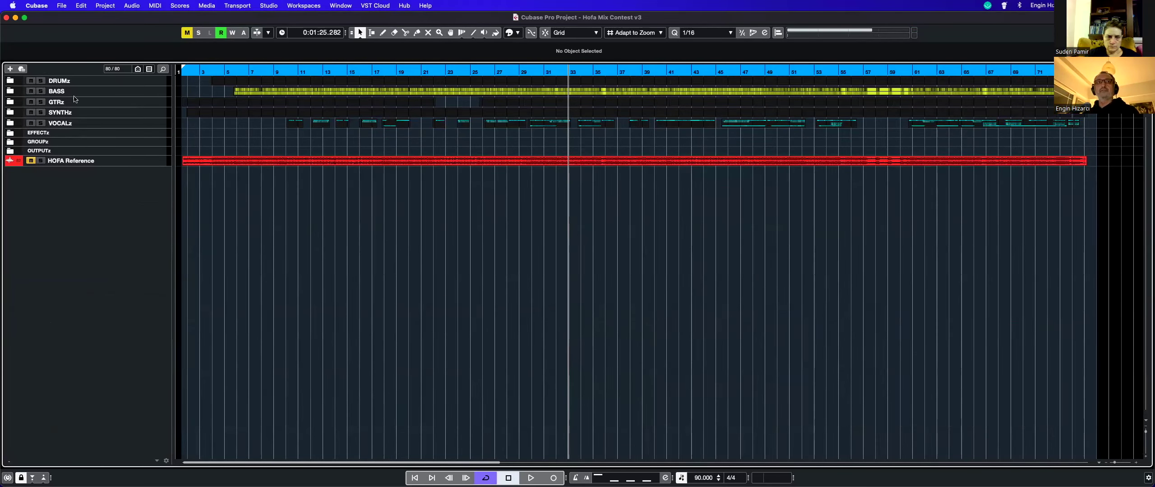
key(shift+h)
click(147, 89)
shift+click(135, 258)
click(138, 295)
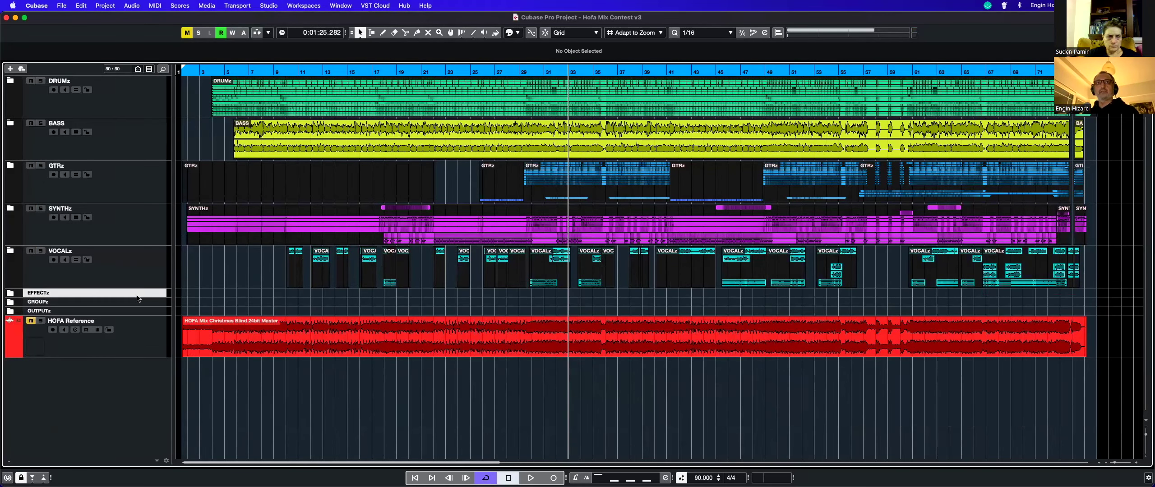
Step: Check the contents of the EFFECTz and OUTPUTz folders and collapse them again
click(9, 294)
click(9, 294)
click(84, 303)
click(9, 311)
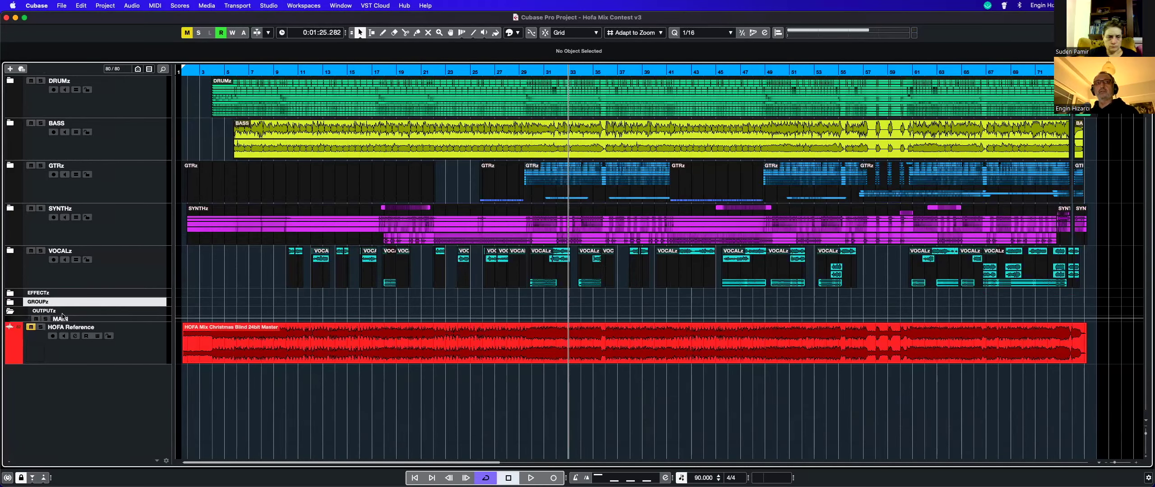
click(9, 311)
Step: Look through the main MixConsole from the drum channels to the HOFA Reference channel and back
key(F3)
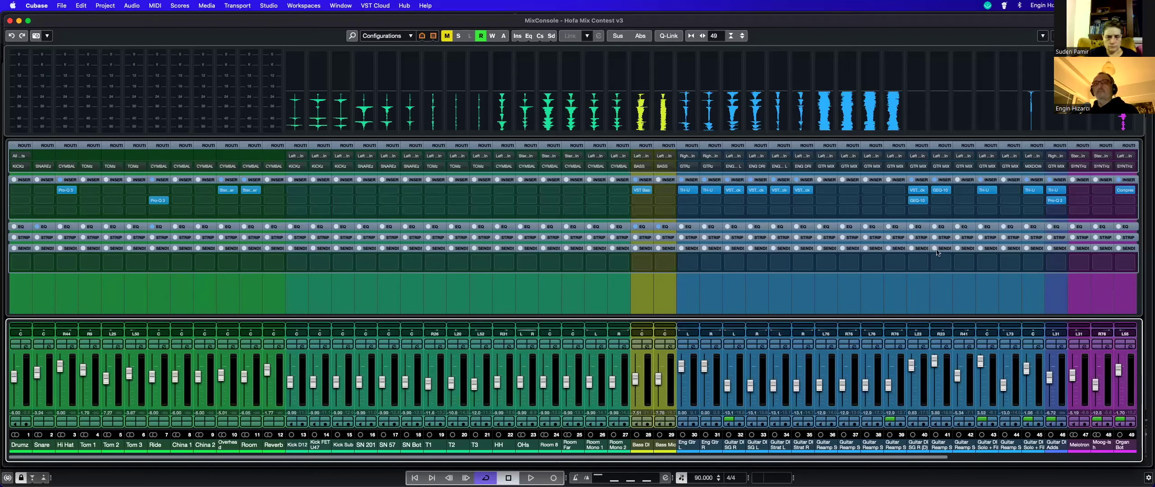
scroll(640, 460, right, 10)
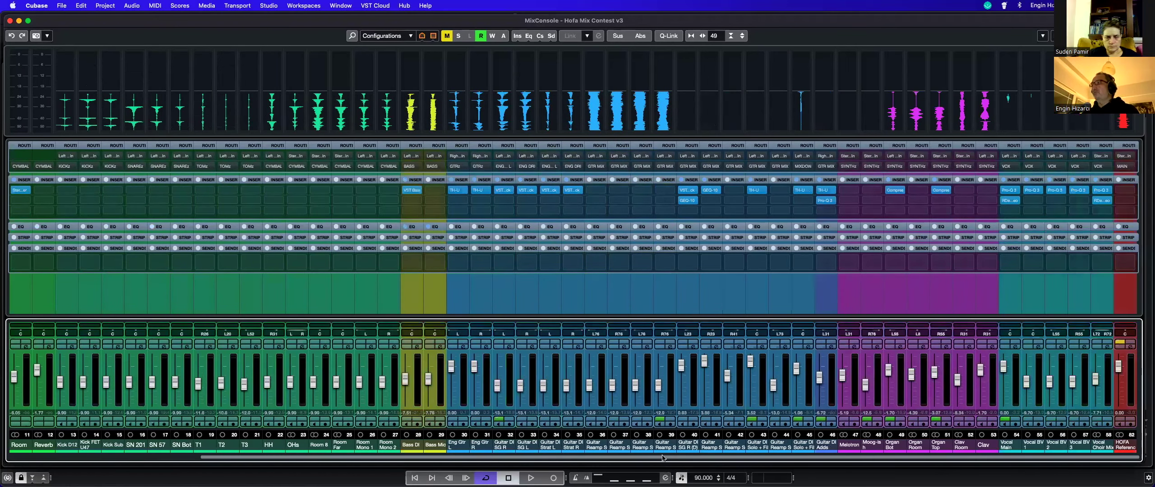
scroll(487, 457, left, 10)
key(F3)
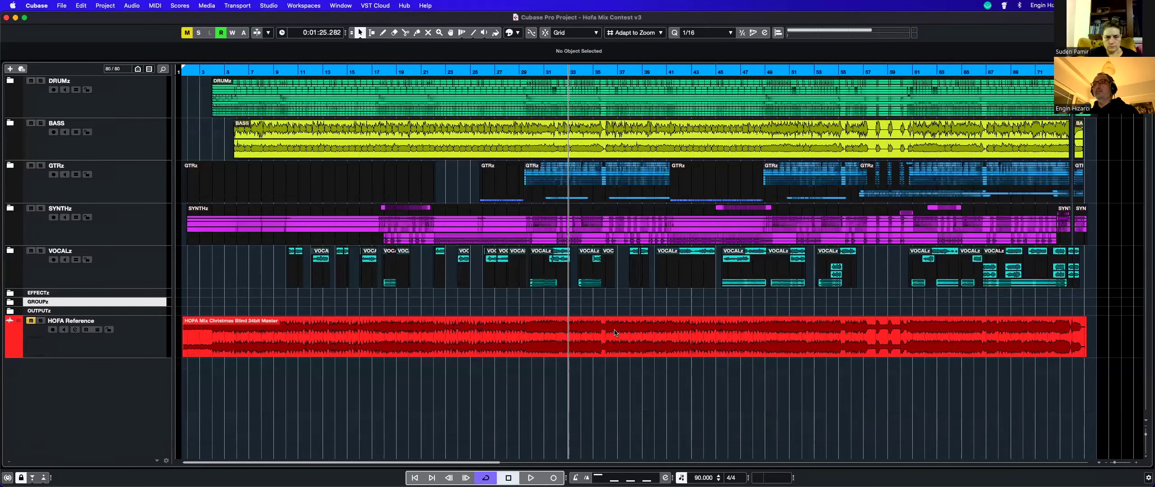
Step: Solo the BASS group channel in MixConsole 2 and open its Perfect Room insert
key(super+F3)
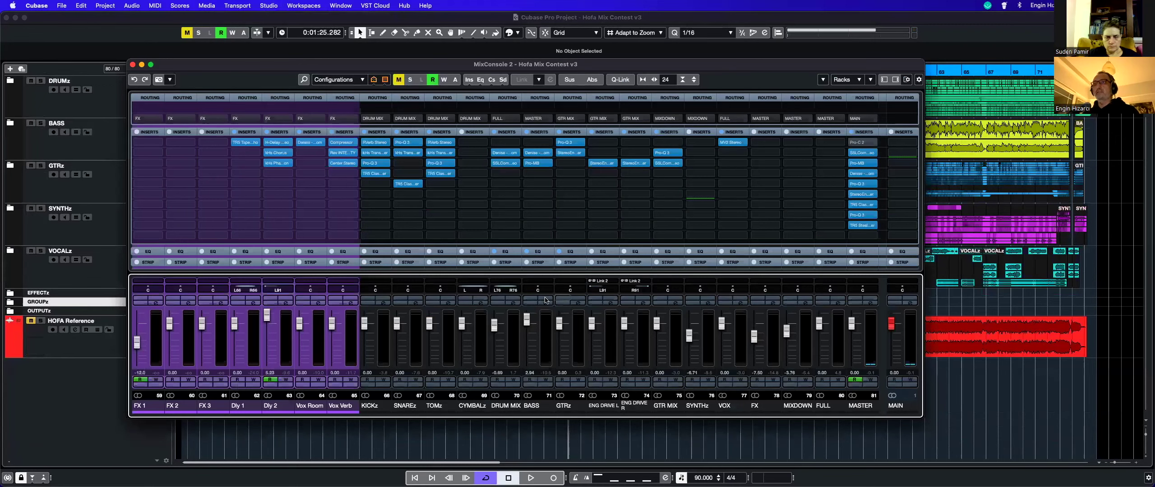
click(546, 300)
click(537, 152)
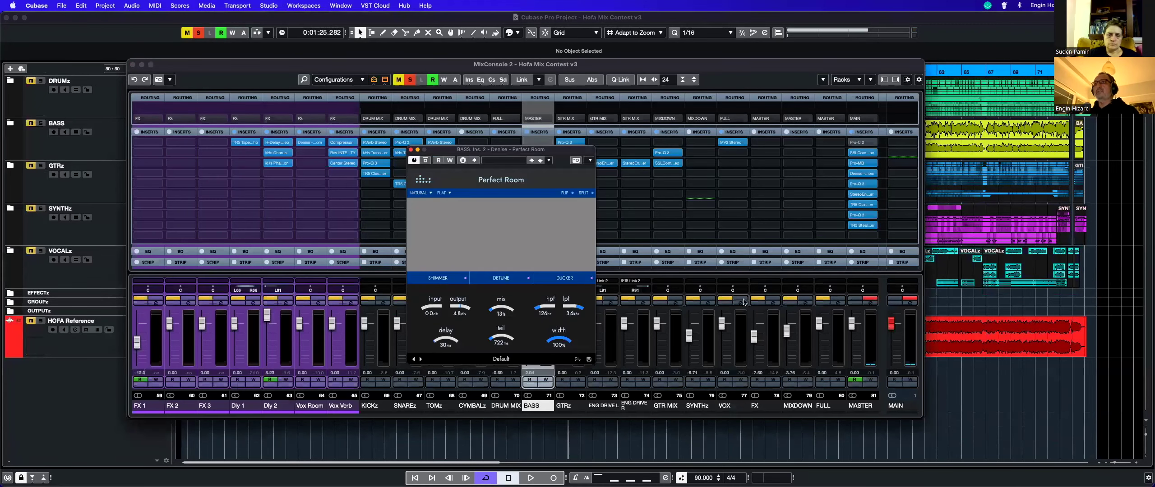
drag(483, 152, 570, 165)
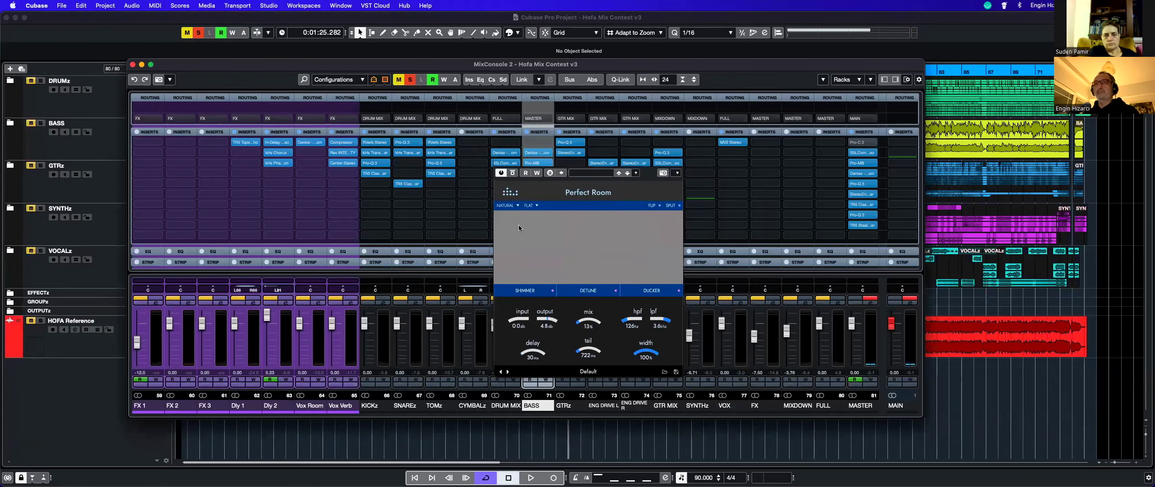
Step: Close the BASS channel's Perfect Room window and inspect the Perfect Room reverb on the MASTER channel
click(497, 162)
click(547, 300)
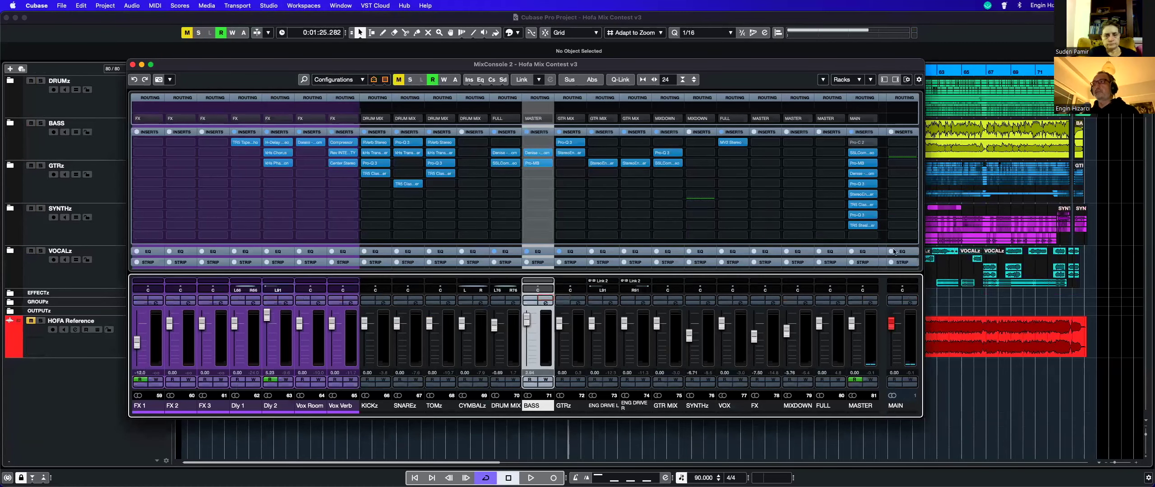
click(862, 174)
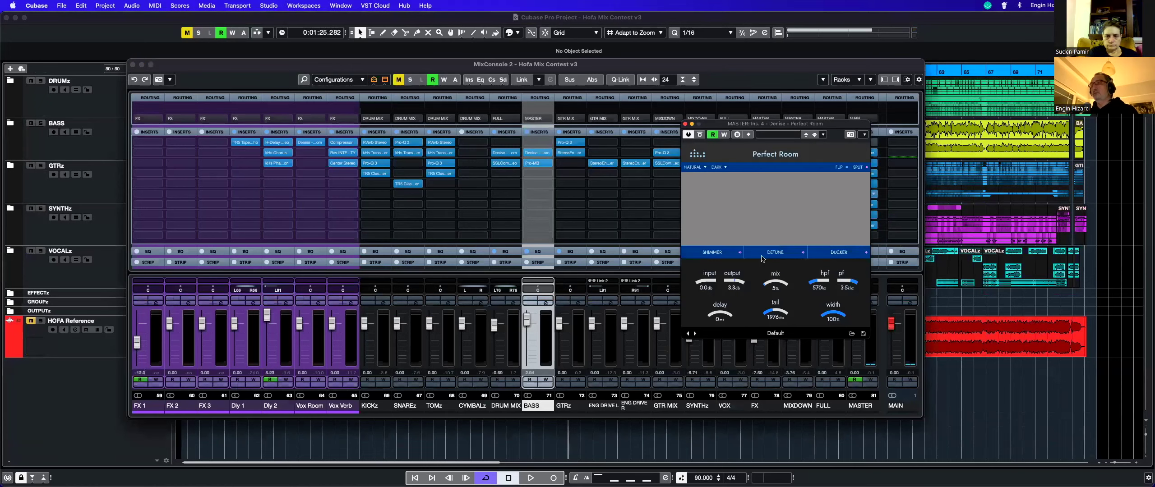
click(685, 123)
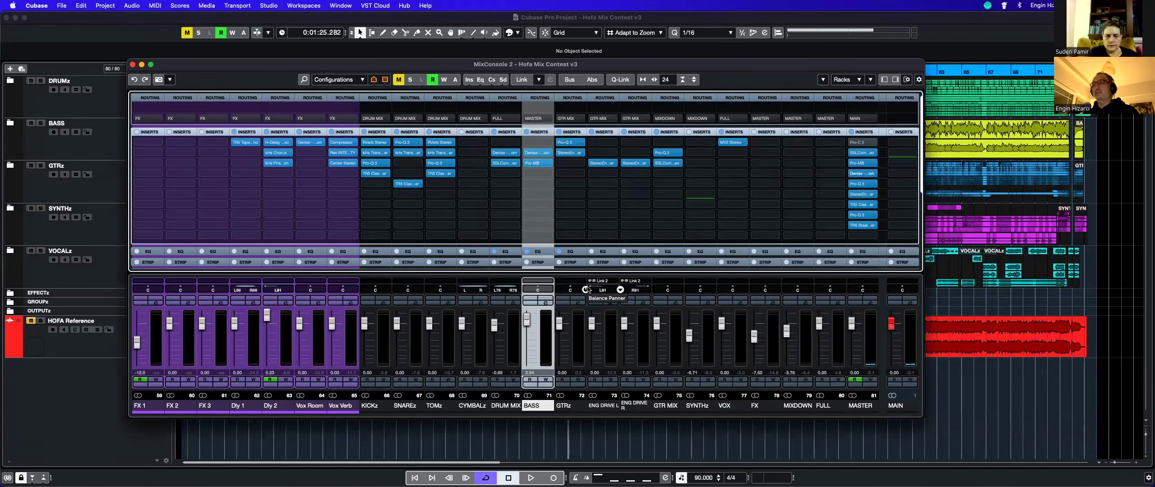
Step: Open the SSLComp compressor on the MASTER channel and play the mix to watch its compression meter
click(863, 153)
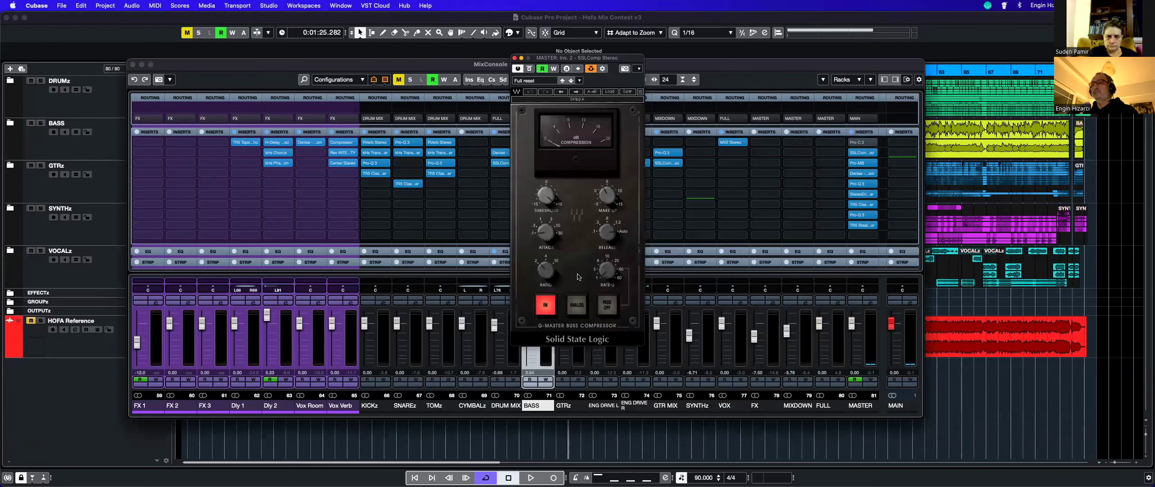
drag(605, 59, 557, 73)
key(space)
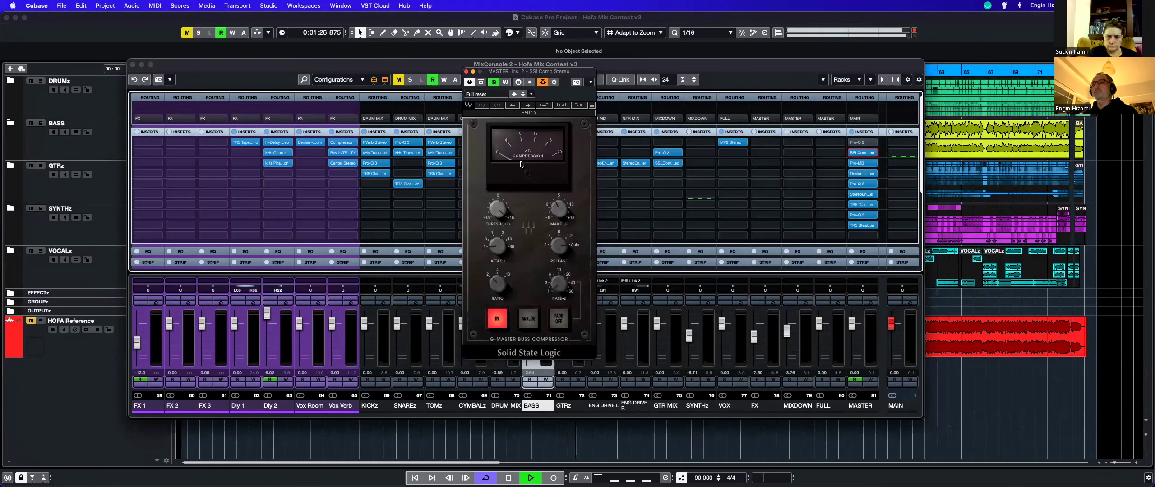
click(896, 28)
click(695, 238)
key(space)
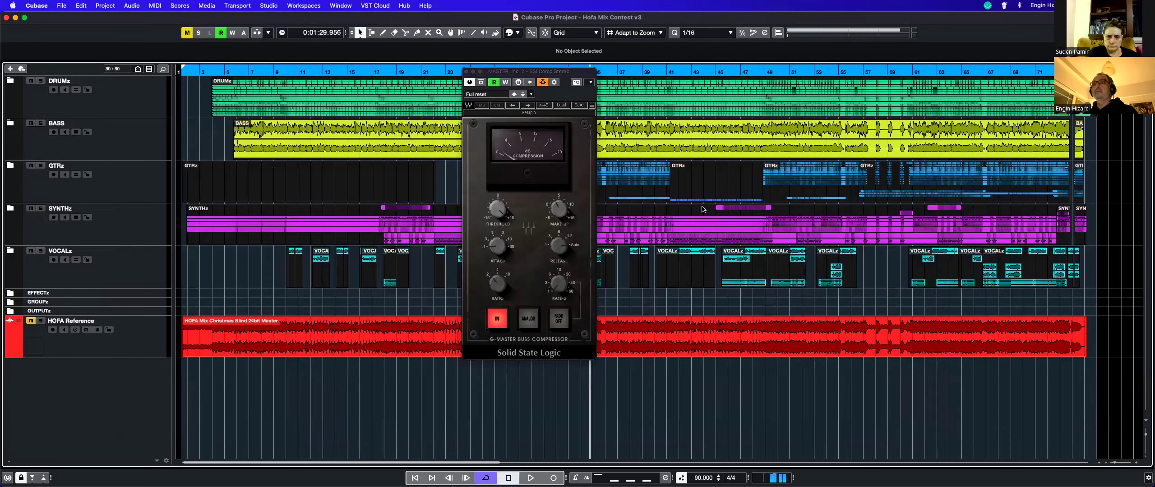
key(F3)
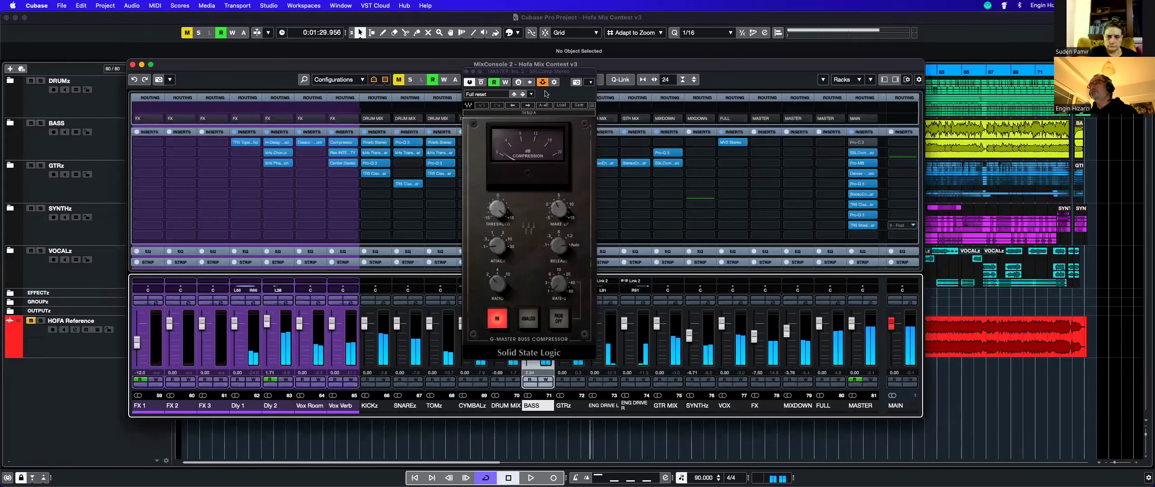
click(466, 71)
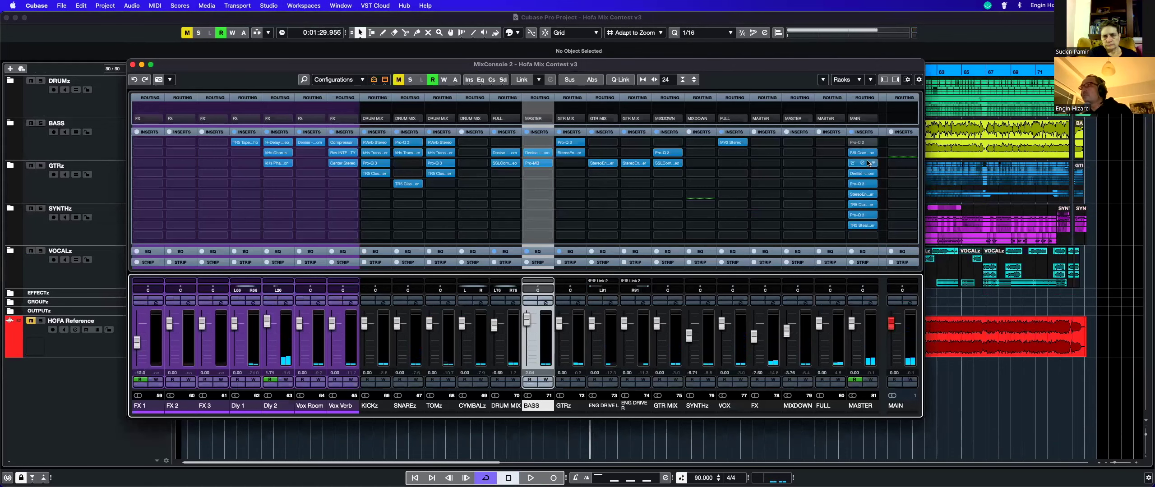
Step: Review the Pro-MB multiband compressor on the MASTER channel and open the Pro-Q 3 in its fifth insert
click(862, 163)
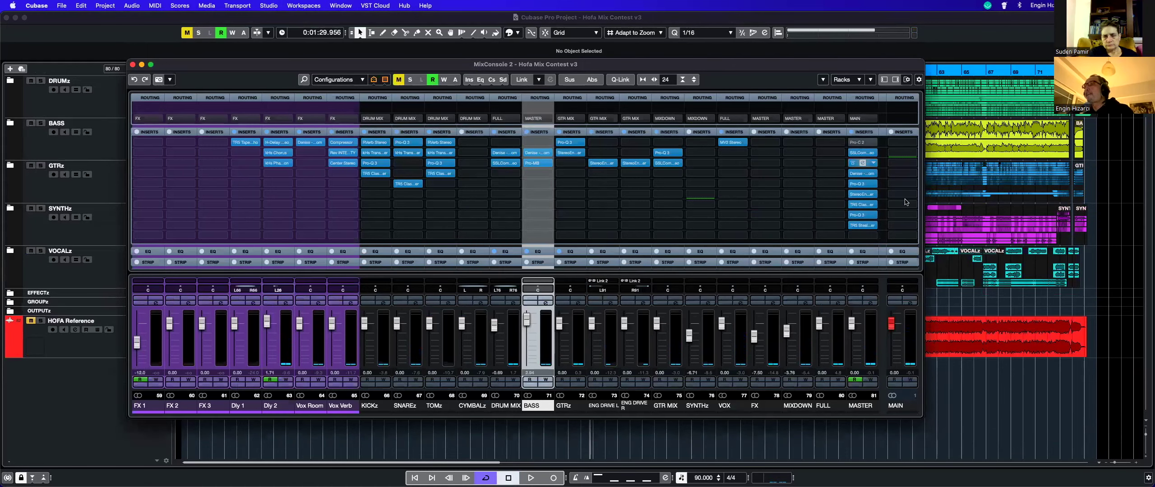
drag(678, 59, 539, 70)
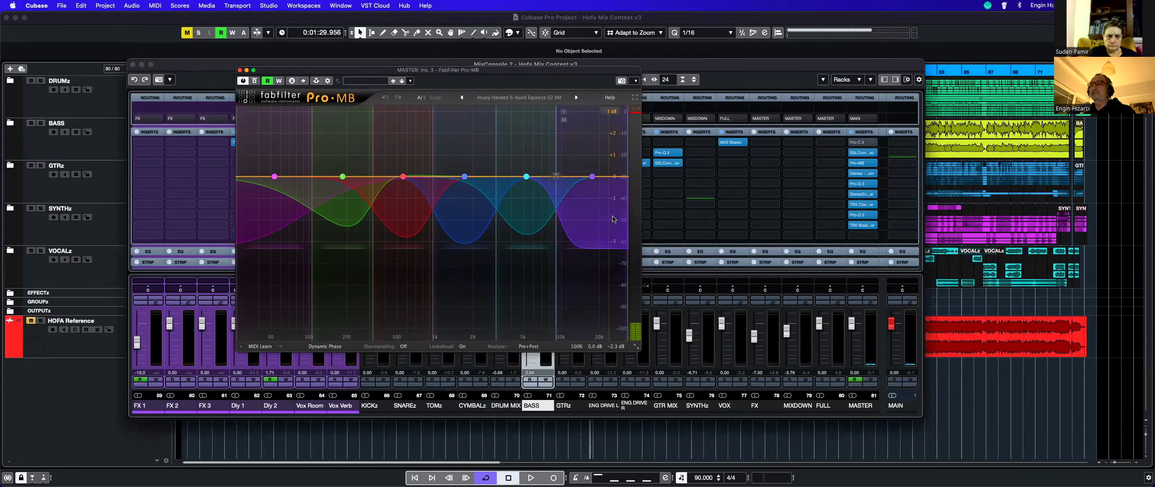
click(862, 184)
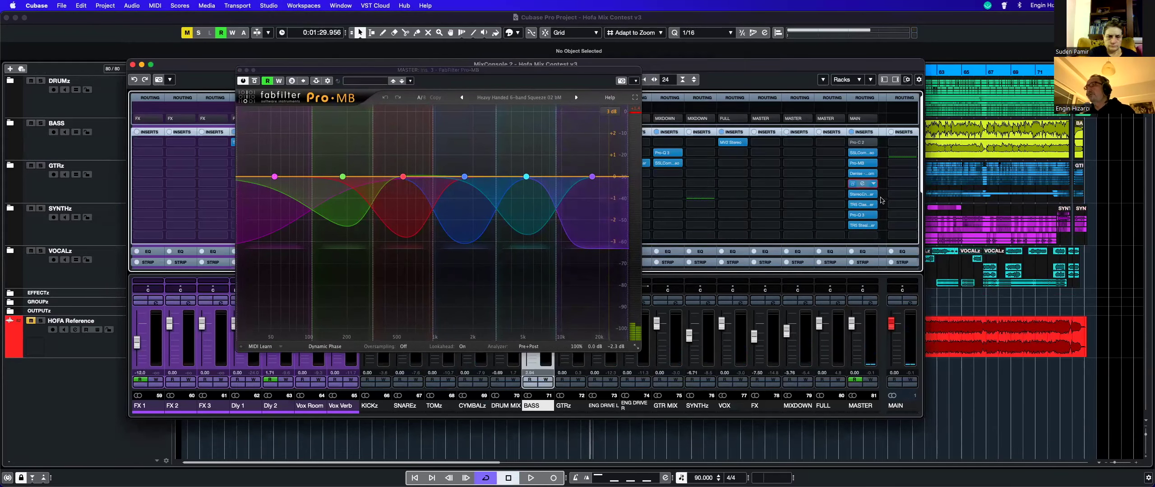
click(240, 71)
Step: Inspect the low-cut and high-cut bands of the MASTER channel's Pro-Q 3 one by one and close the equalizer
click(133, 65)
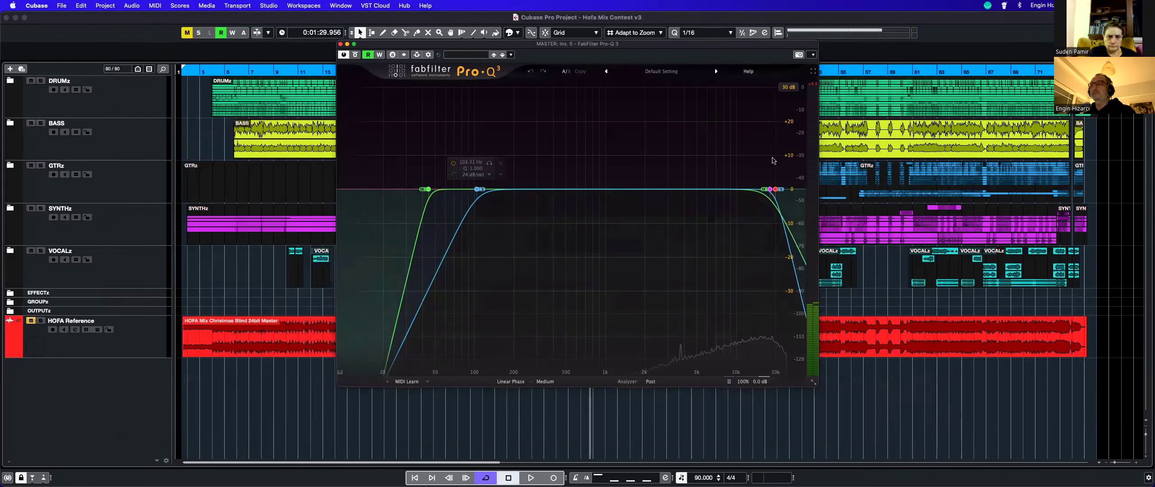
mouse_move(605, 47)
mouse_down()
mouse_move(591, 63)
mouse_move(601, 58)
mouse_up()
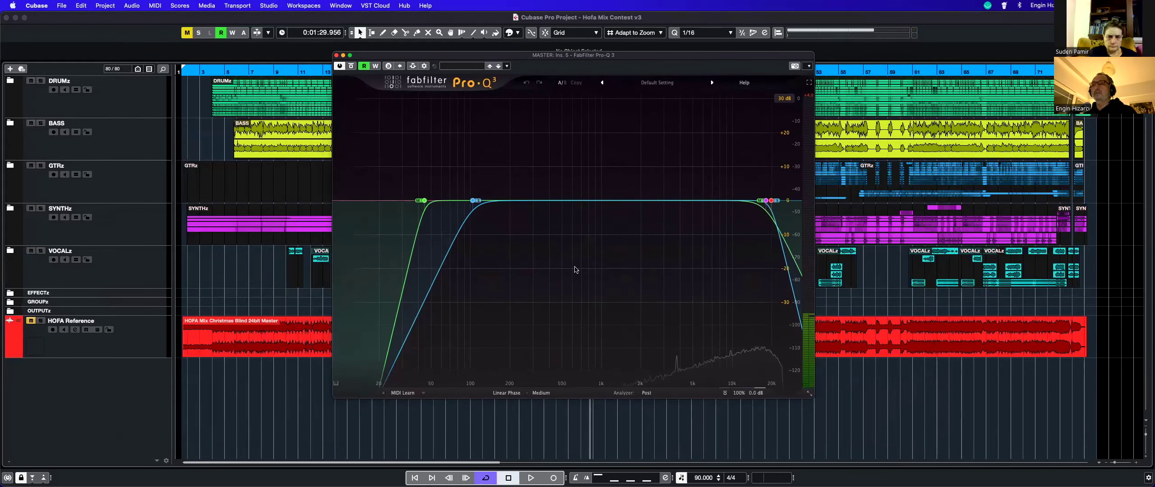
click(424, 200)
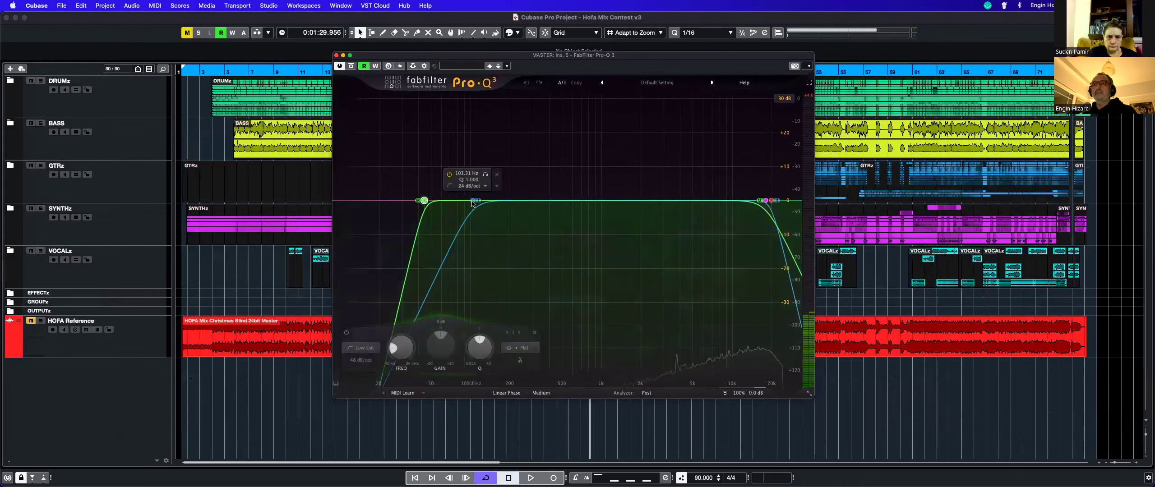
click(472, 200)
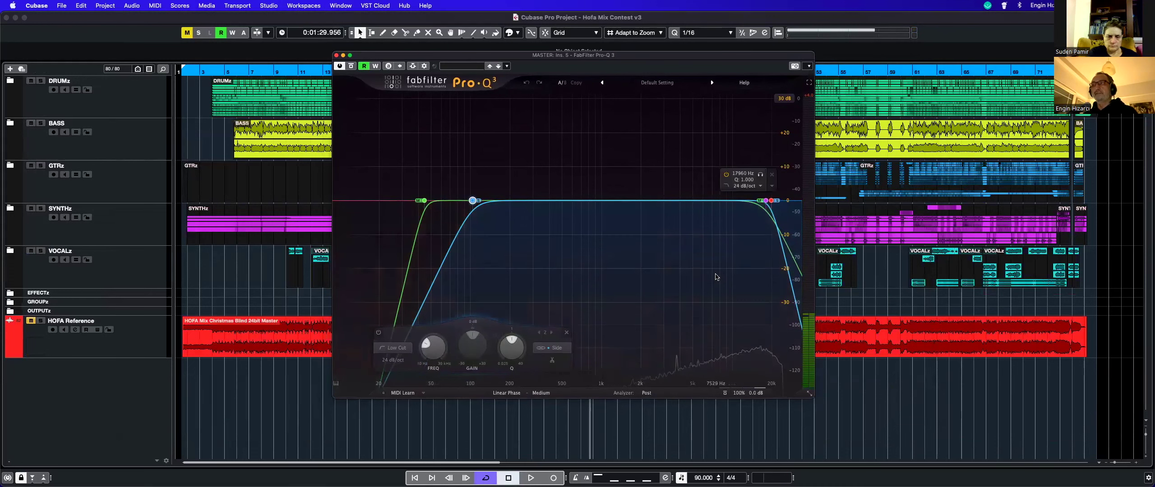
click(766, 201)
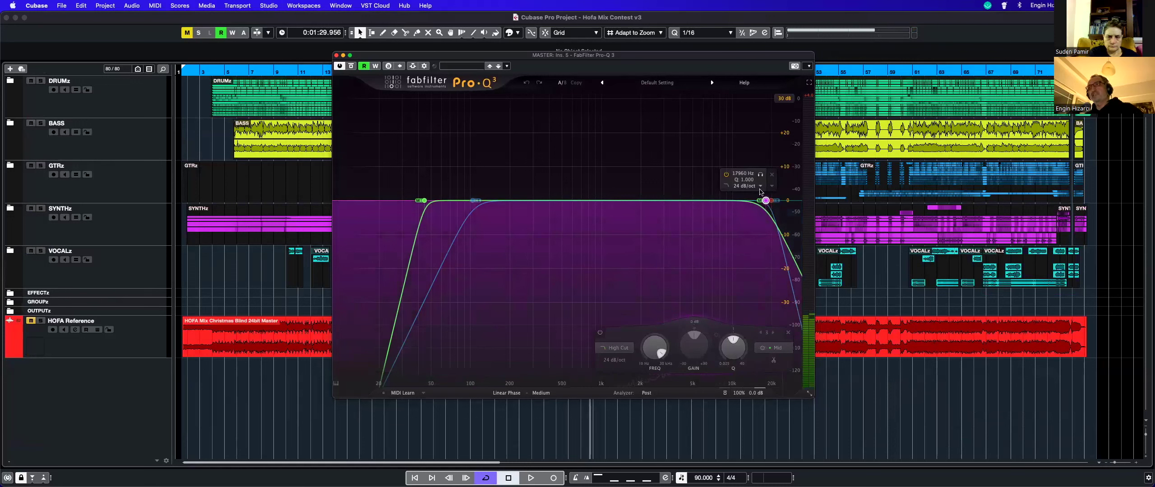
click(771, 201)
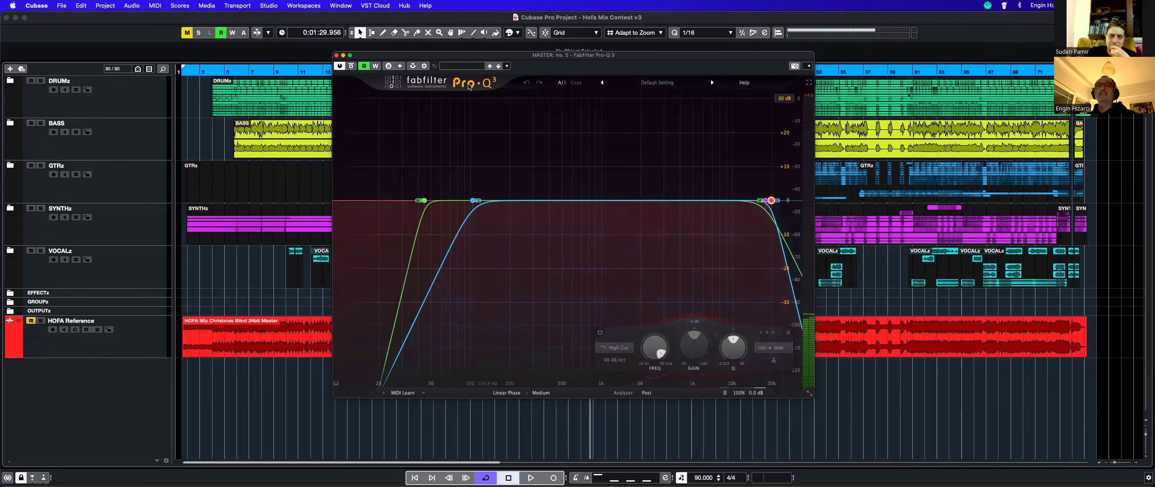
drag(335, 55, 336, 74)
click(336, 75)
click(843, 310)
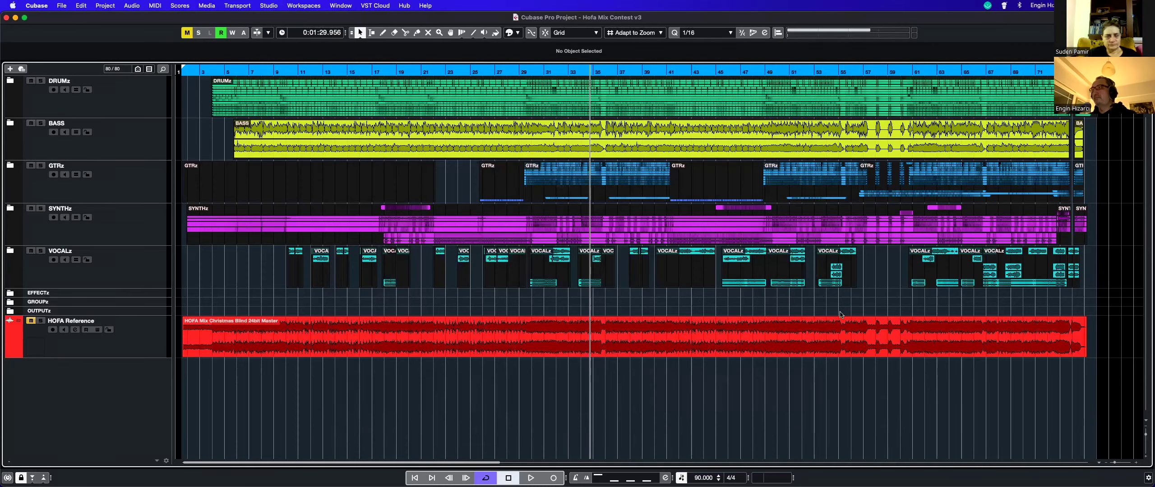
Step: Review the inserts and sends of the effect and group channels in the MixConsole
key(F3)
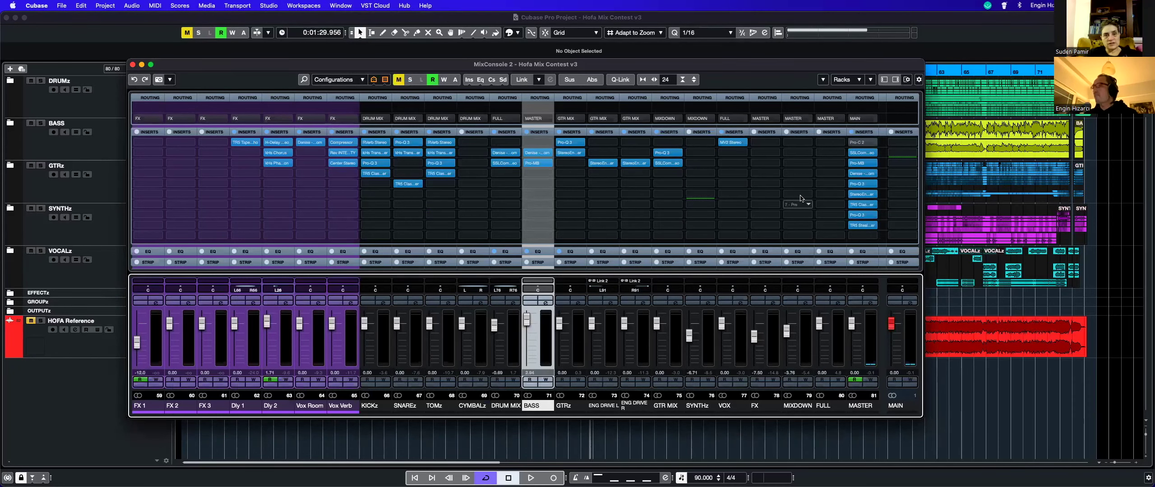
scroll(815, 194, down, 5)
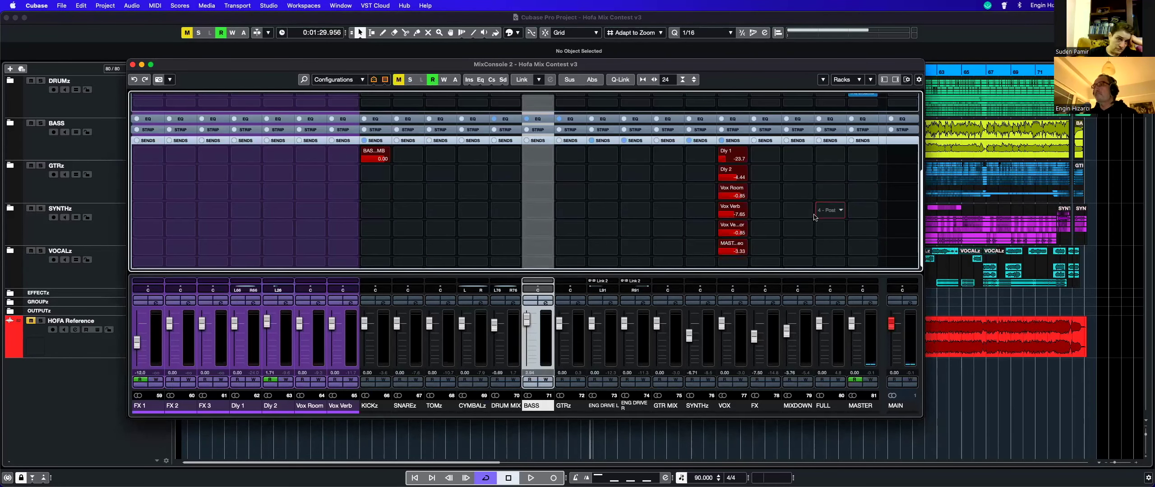
scroll(815, 215, up, 5)
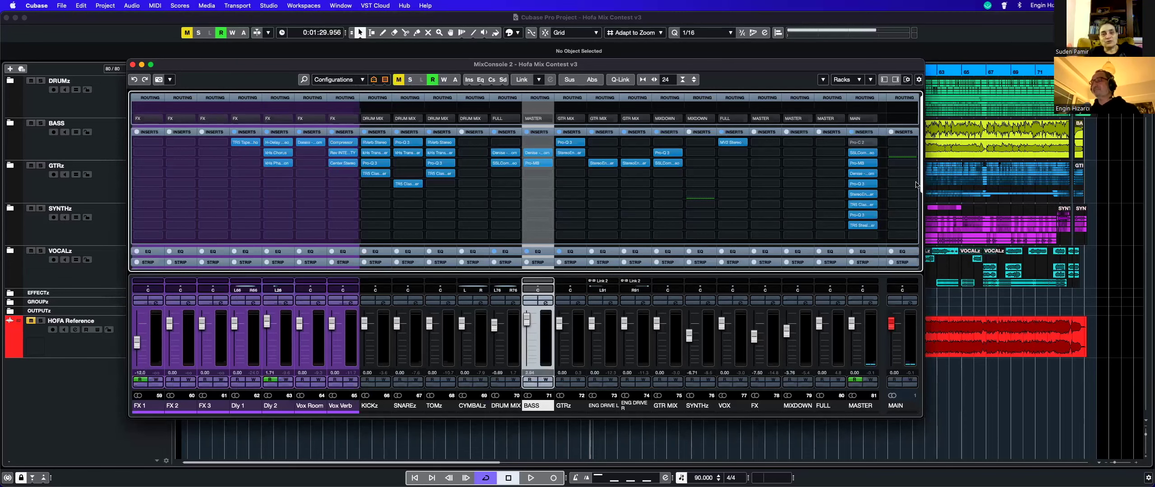
drag(648, 67, 670, 52)
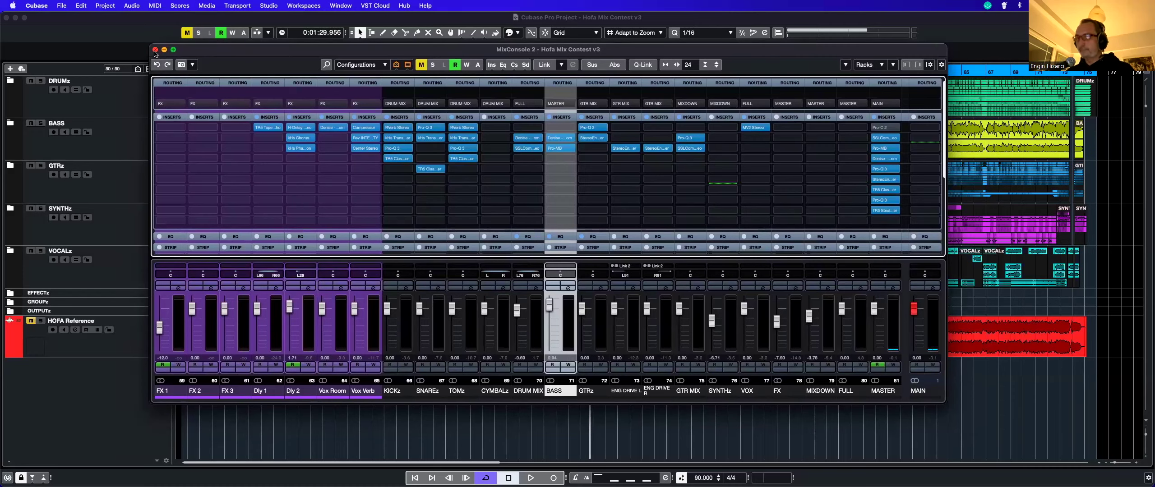
Step: Expand the VOCALz folder and open the channel settings of the Vocal Main track
click(10, 251)
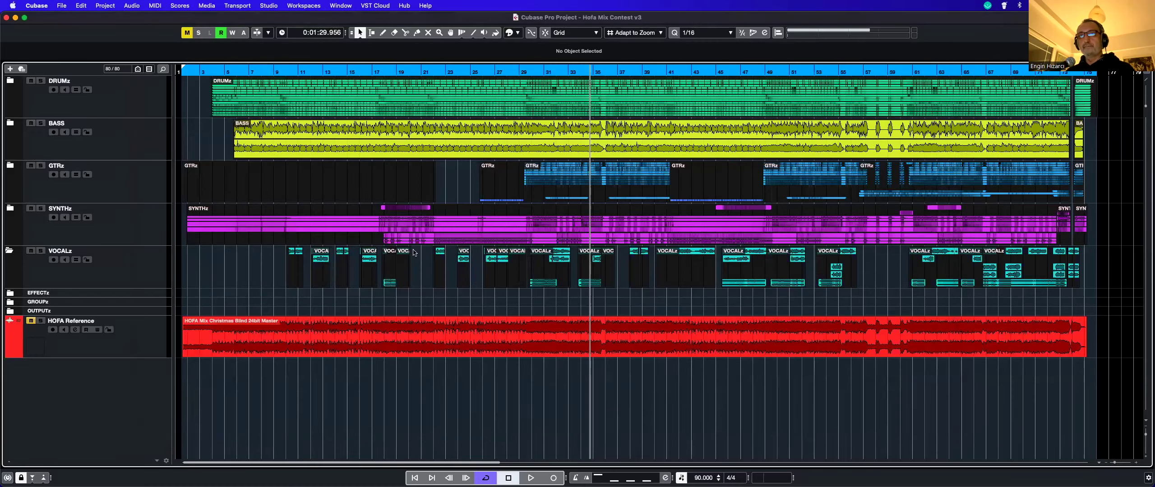
key(shift+h)
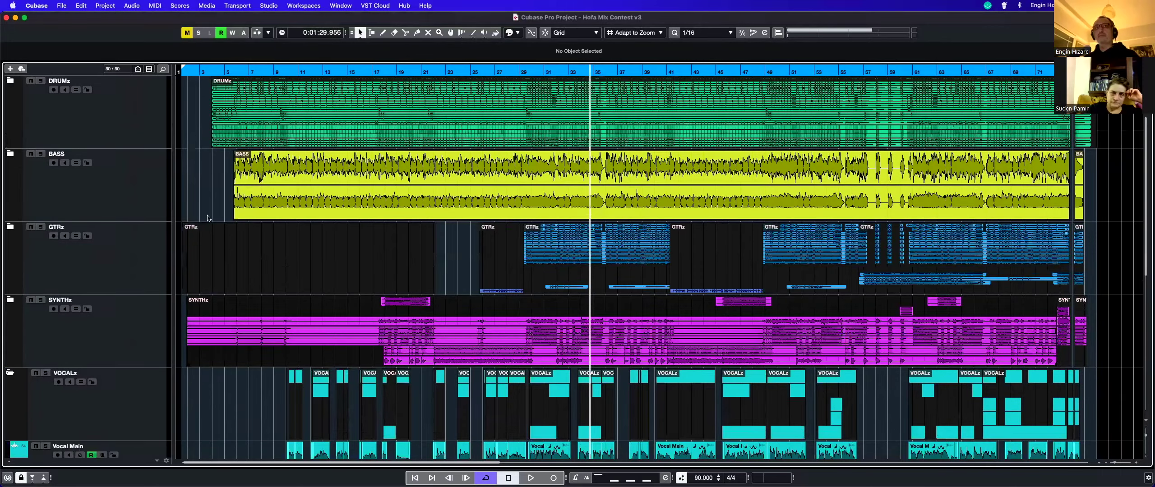
key(h)
key(h)
key(h)
key(h)
key(h)
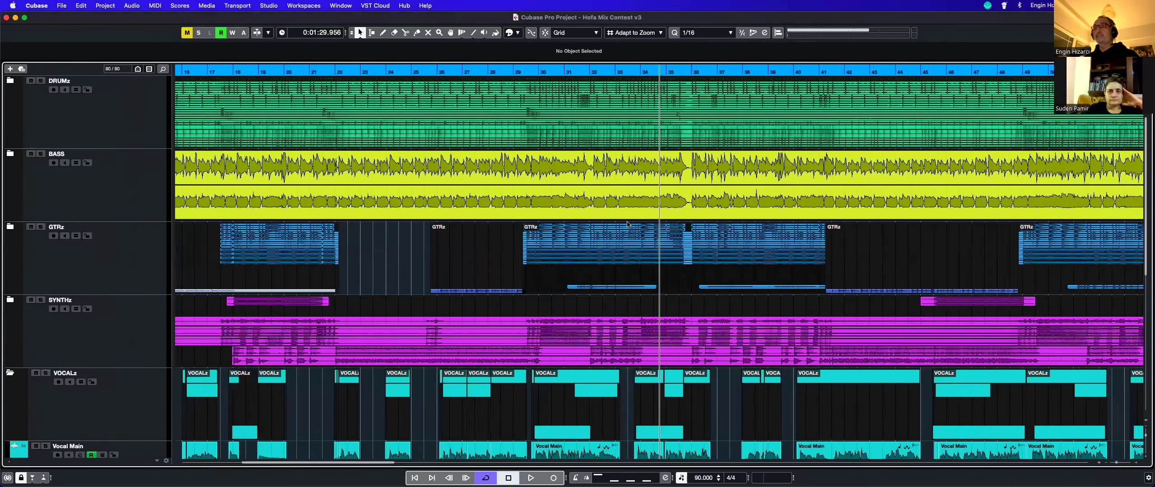
scroll(485, 213, down, 6)
scroll(486, 212, left, 8)
scroll(485, 212, right, 1)
click(80, 188)
drag(593, 167, 744, 149)
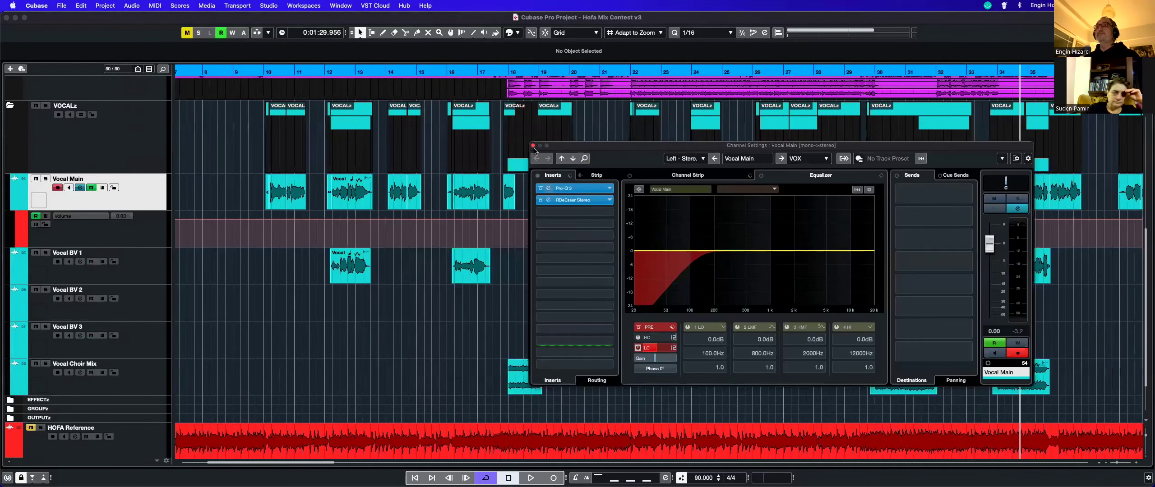
Step: Bypass all inserts on Vocal Main, solo the track and audition it from just before bar 10
click(537, 176)
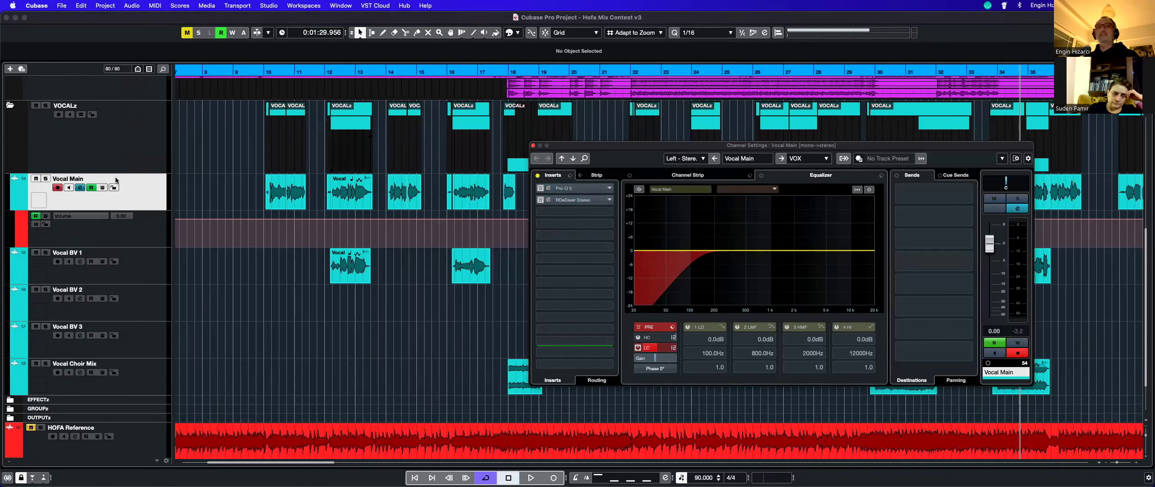
key(s)
click(257, 75)
key(space)
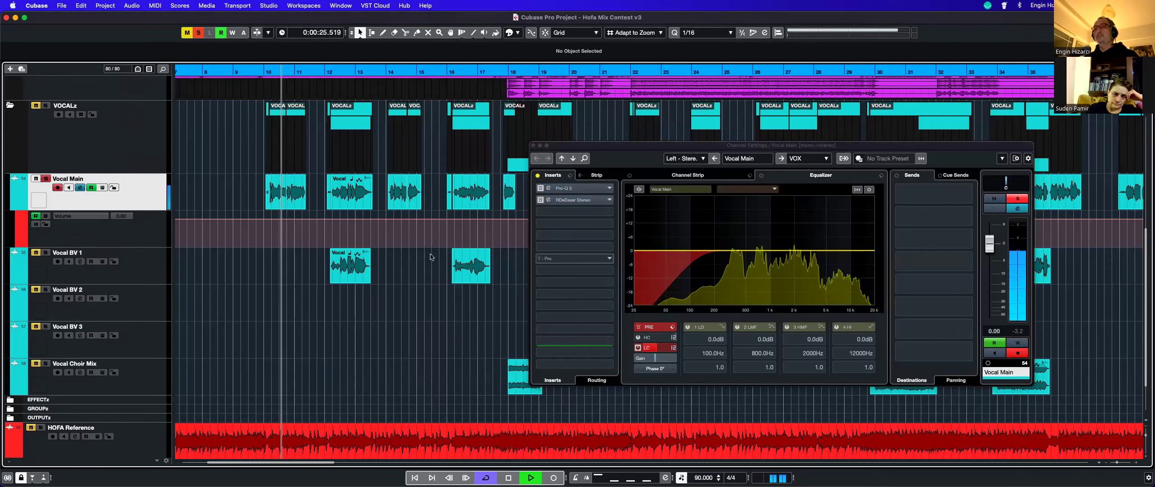
key(space)
Step: Look at the EFFECTx folder below the vocal tracks
scroll(428, 302, down, 1)
scroll(428, 301, down, 3)
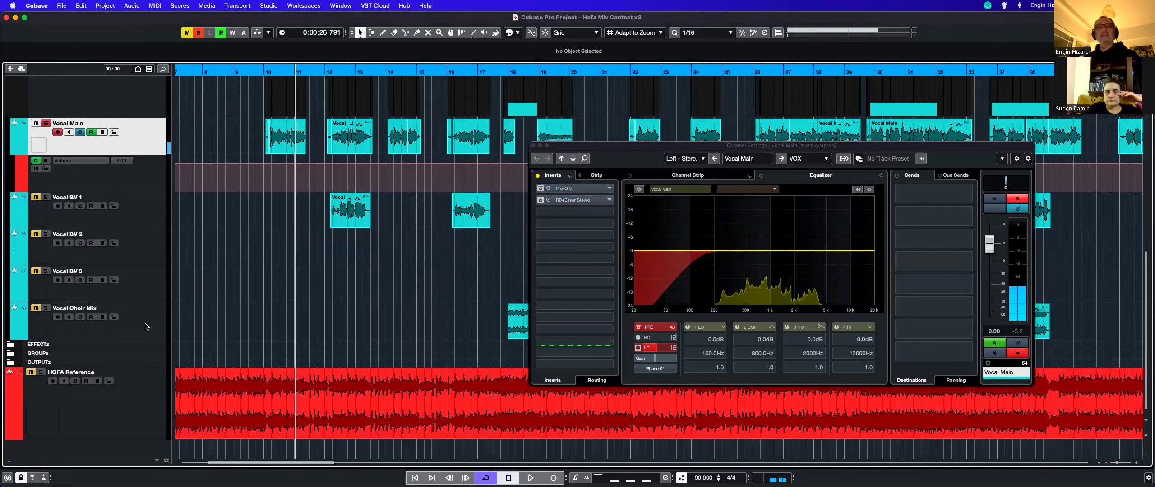
click(35, 344)
scroll(36, 289, down, 5)
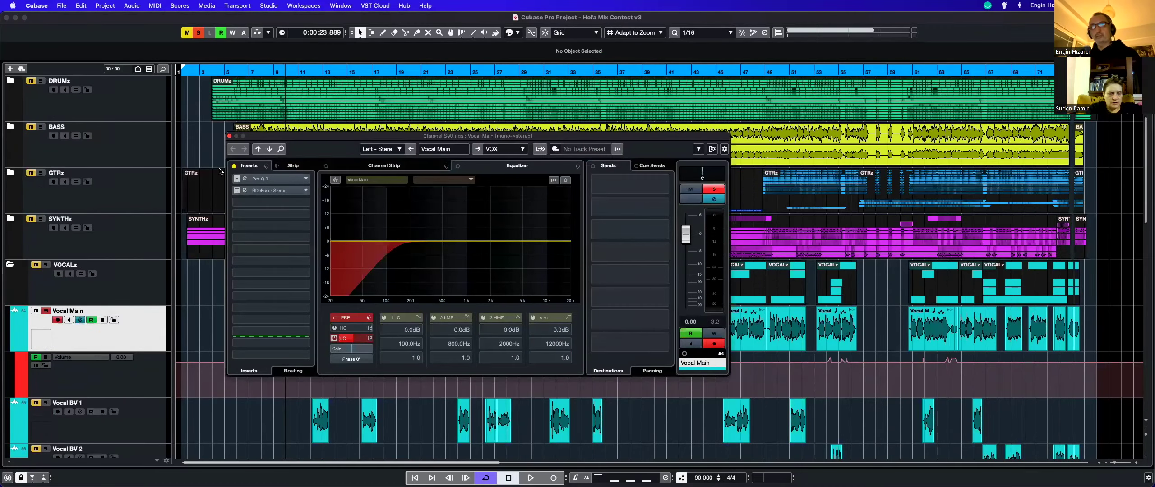
Step: Inspect the Pro-Q 3 equalizer bands and the RDeEsser settings in the Vocal Main inserts
click(267, 179)
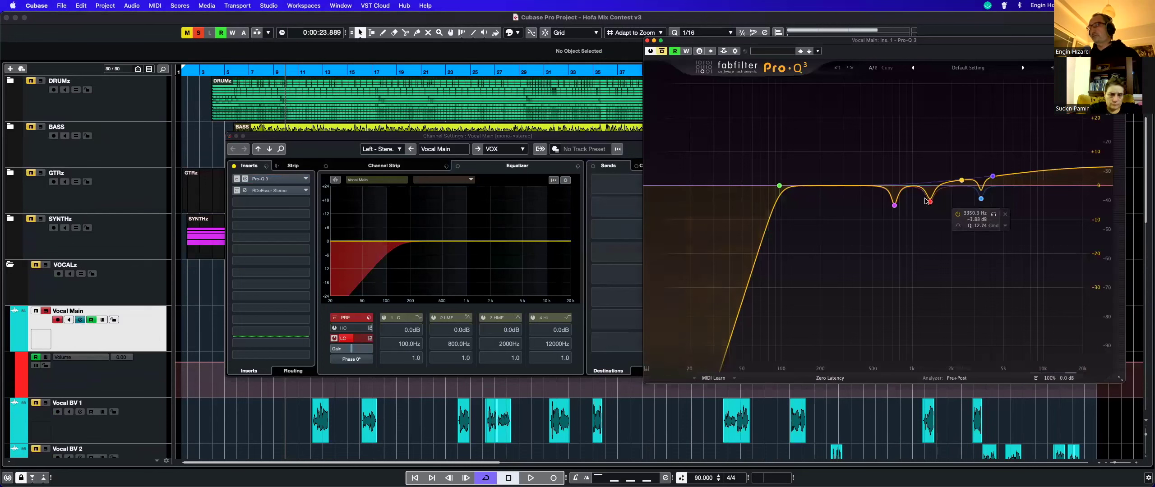
click(992, 176)
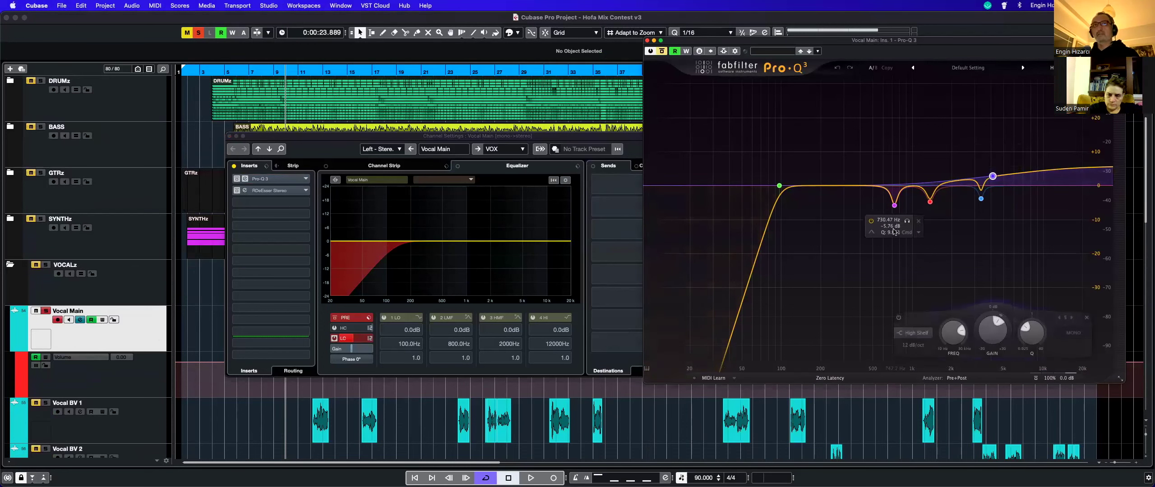
click(647, 41)
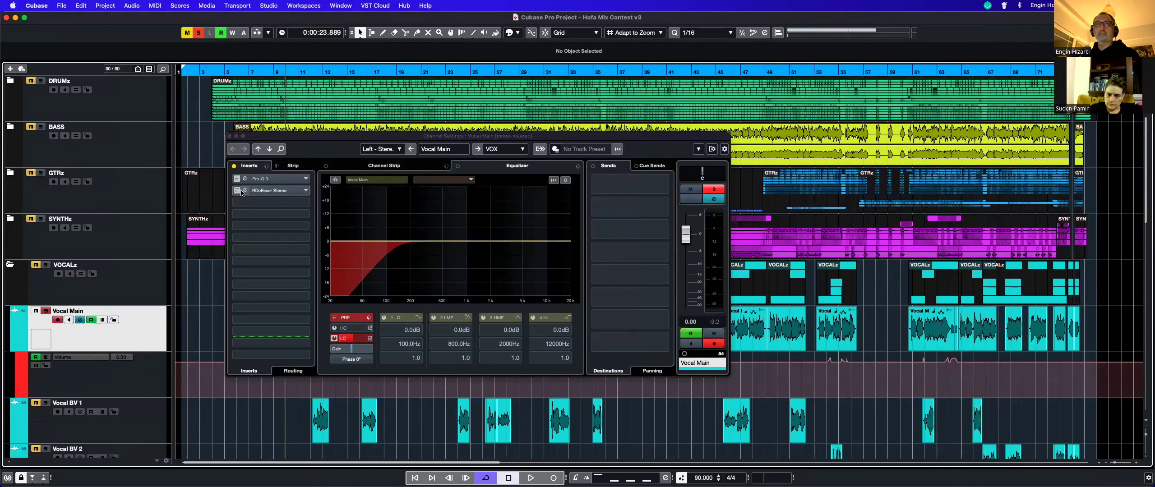
click(244, 190)
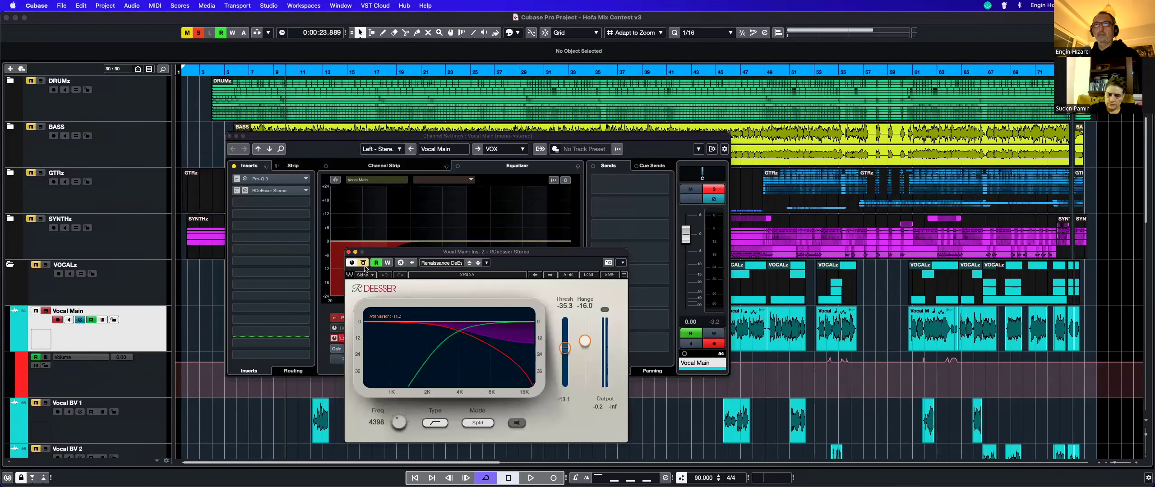
drag(415, 253, 503, 177)
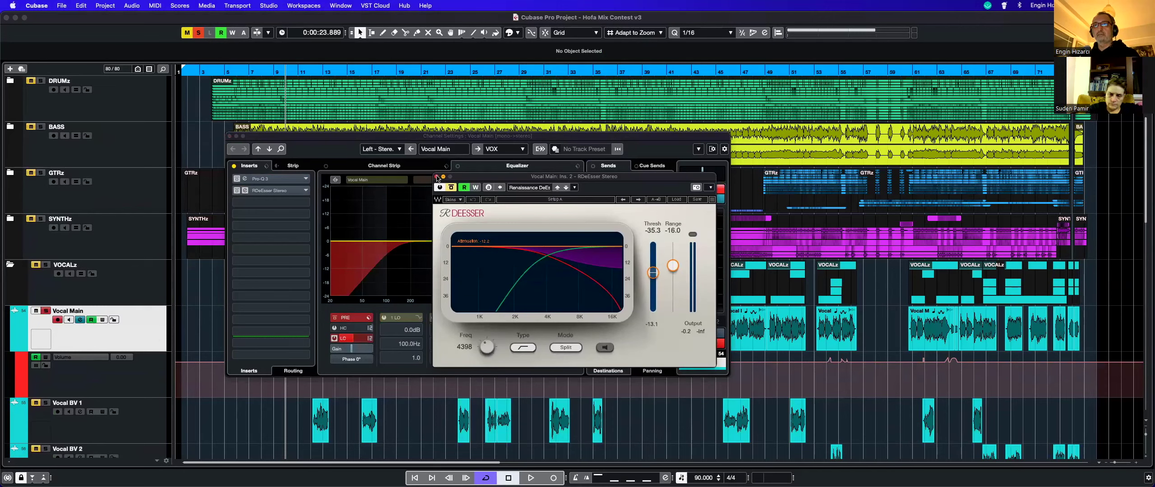
Step: Reactivate the Pro-Q 3 and RDeEsser inserts on Vocal Main and close its channel settings
click(237, 179)
click(237, 191)
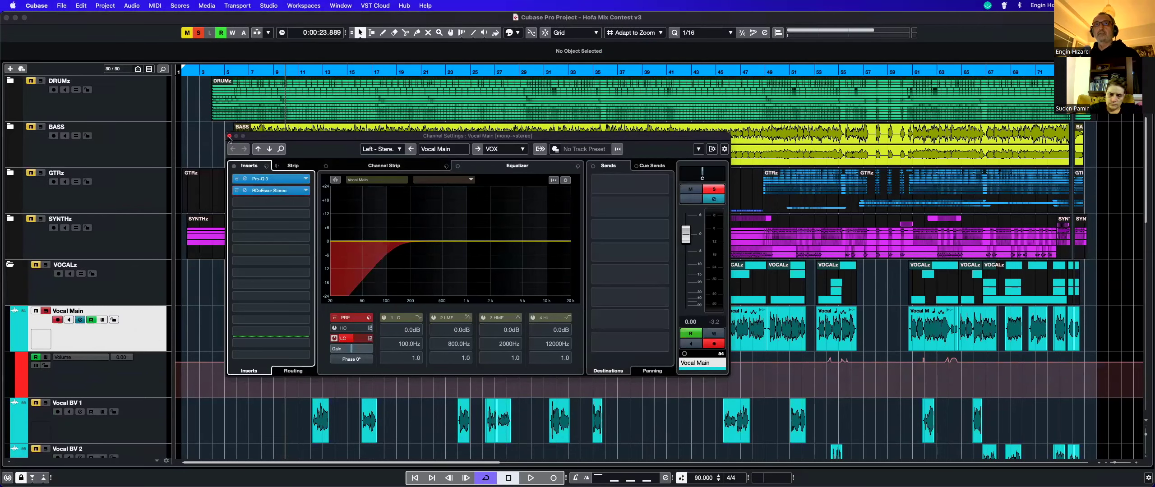
click(229, 137)
Step: Open the Perfect Room reverb from the Vox Room effect channel's inserts and close the channel settings
scroll(468, 253, down, 20)
scroll(120, 302, down, 5)
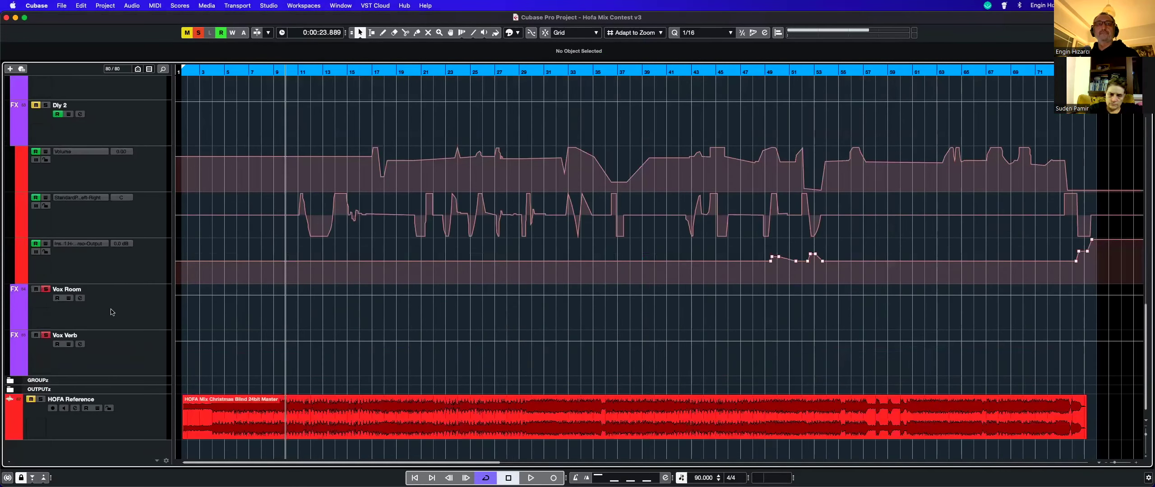
click(79, 297)
click(273, 179)
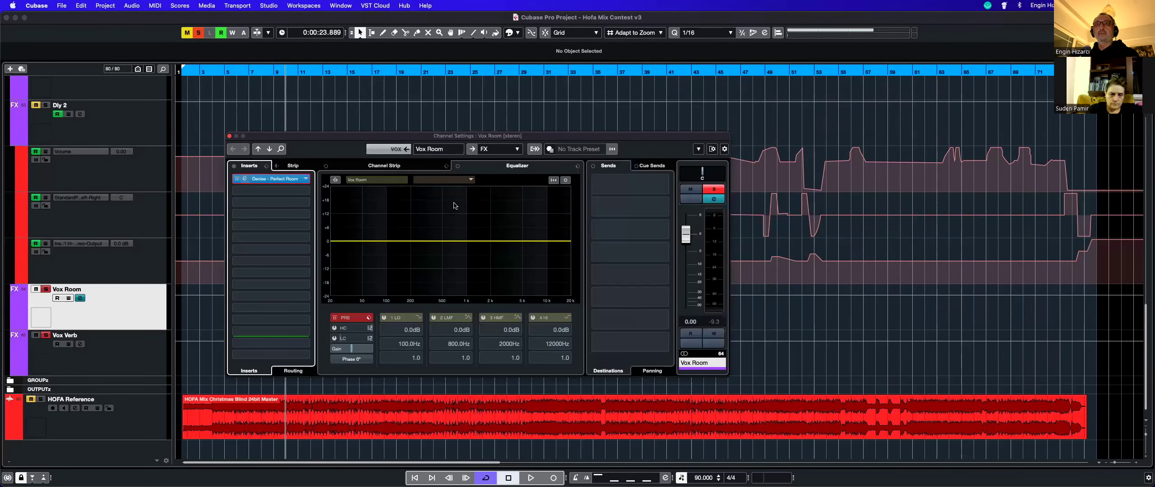
click(230, 136)
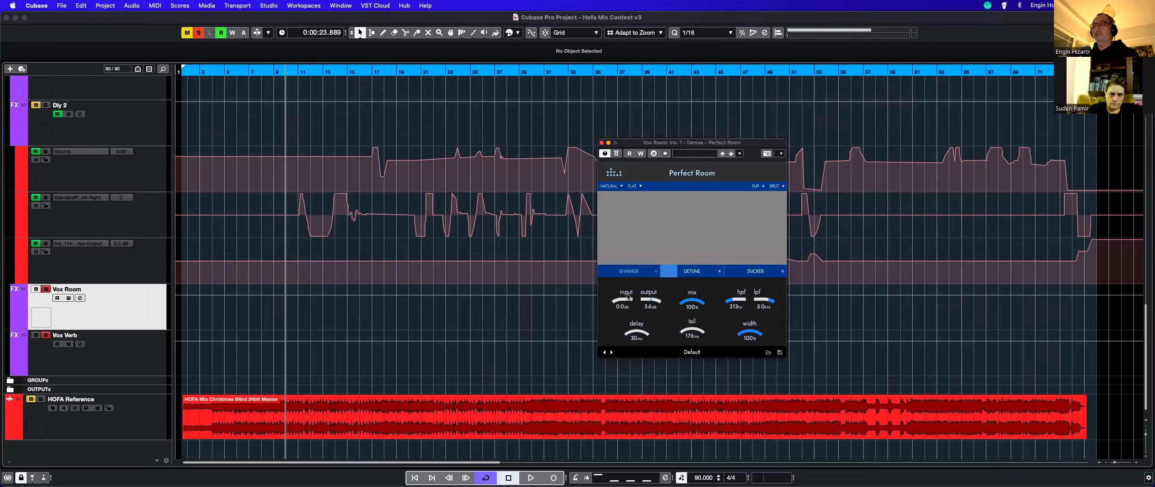
Step: Audition the soloed lead vocal with the Vox Room reverb, toggling the Vox Room solo to compare with and without it
scroll(355, 198, up, 15)
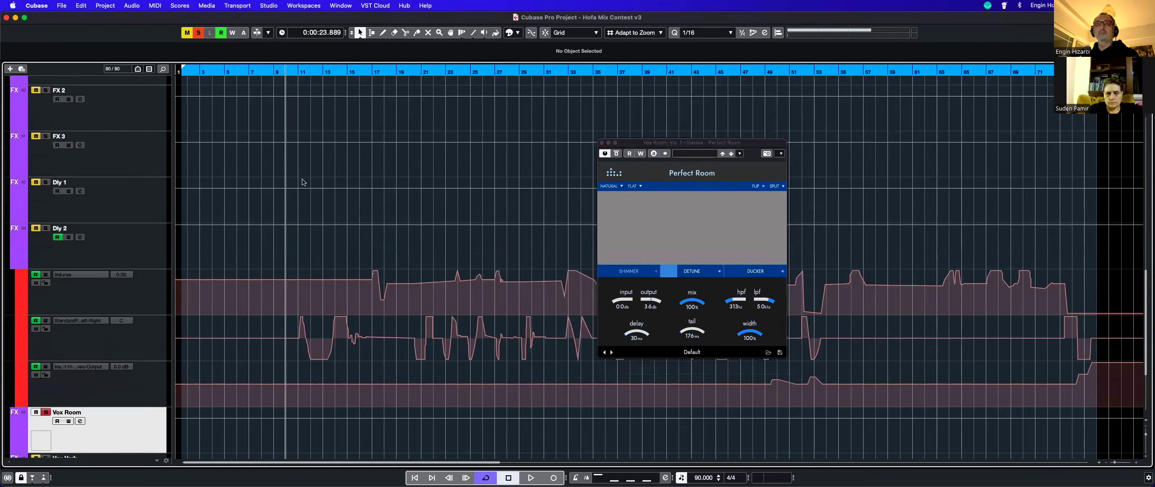
key(space)
scroll(469, 230, down, 10)
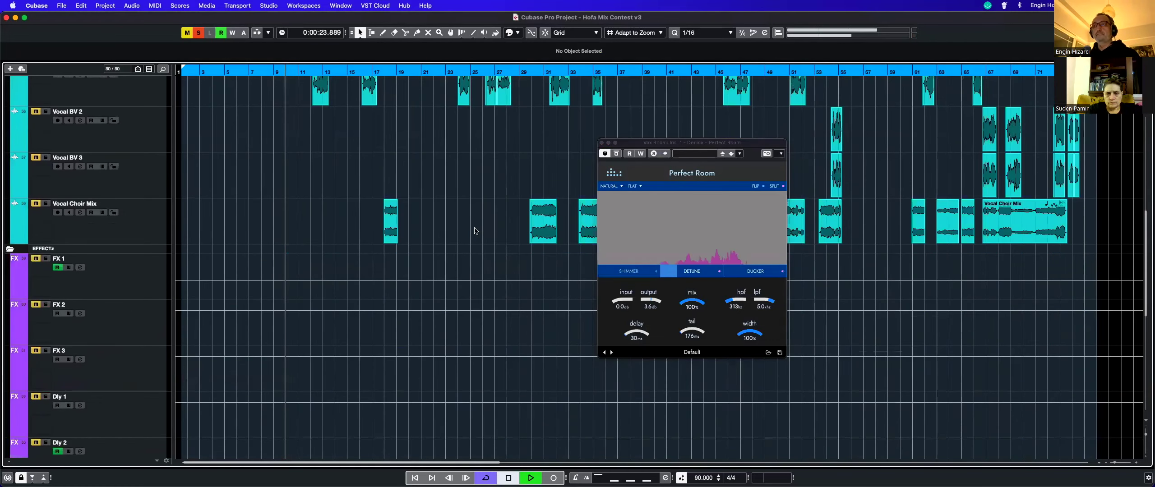
scroll(469, 230, down, 2)
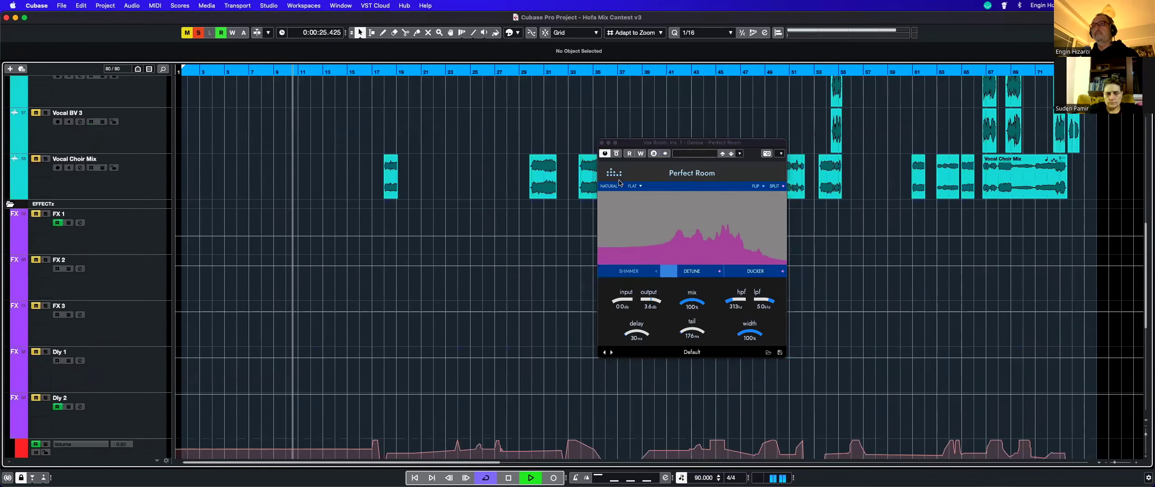
key(space)
click(617, 154)
key(space)
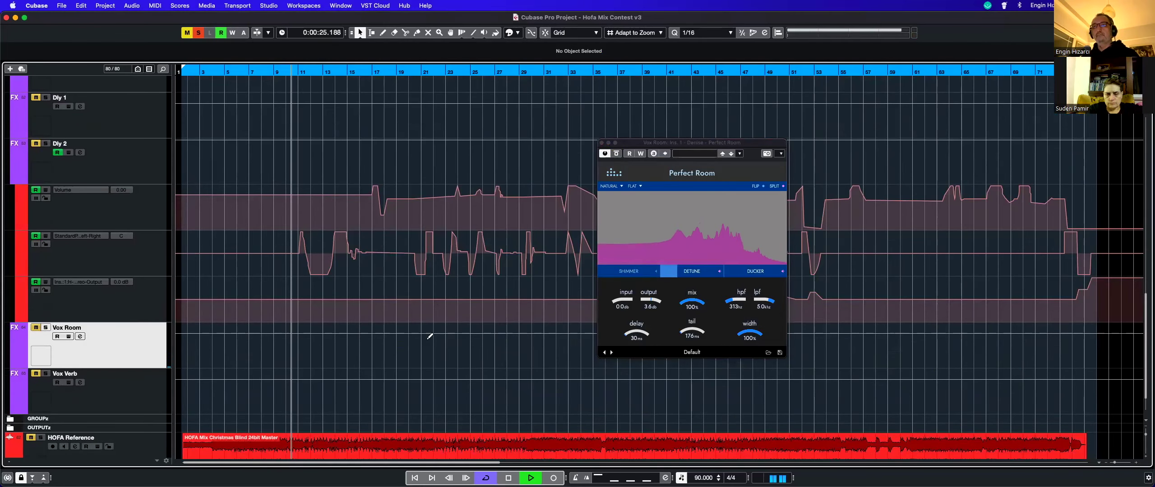
key(s)
key(space)
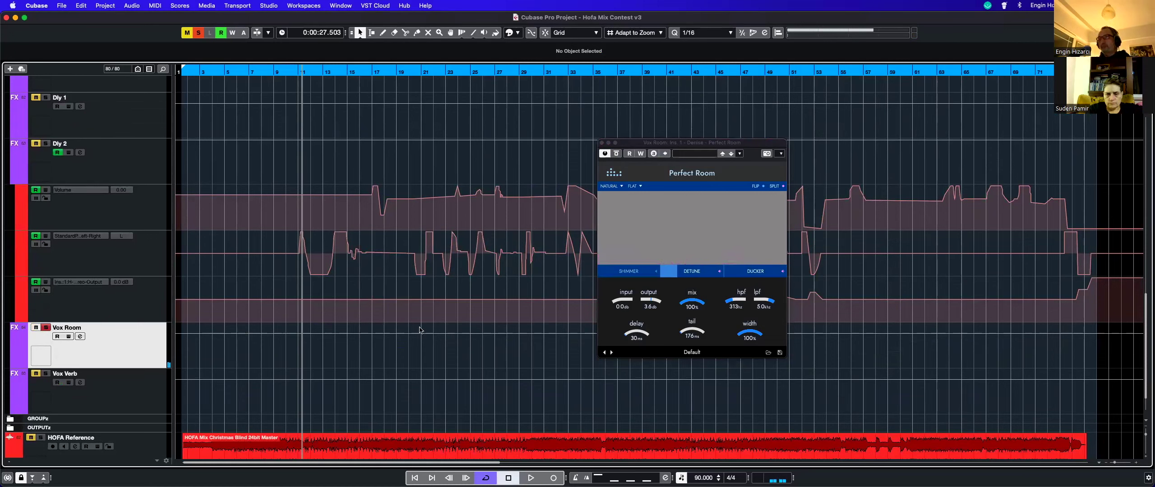
Step: Solo the Vox Verb effect channel and audition the lead vocal with both reverbs
click(36, 374)
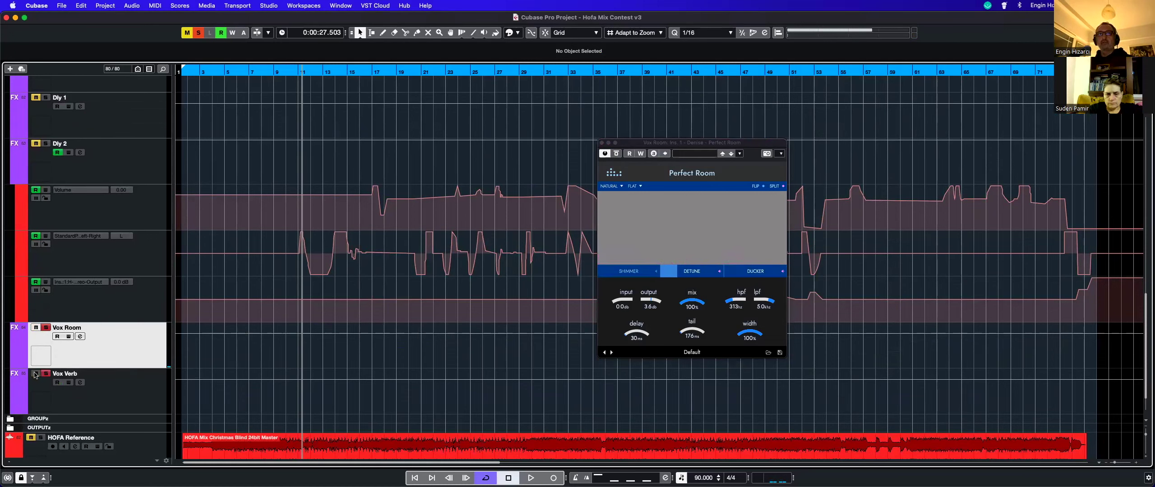
key(space)
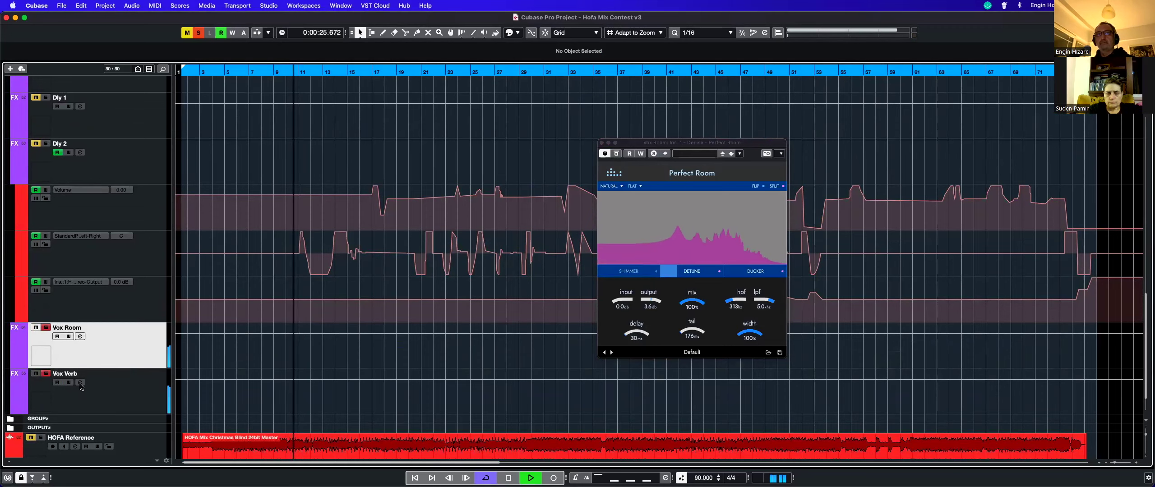
key(space)
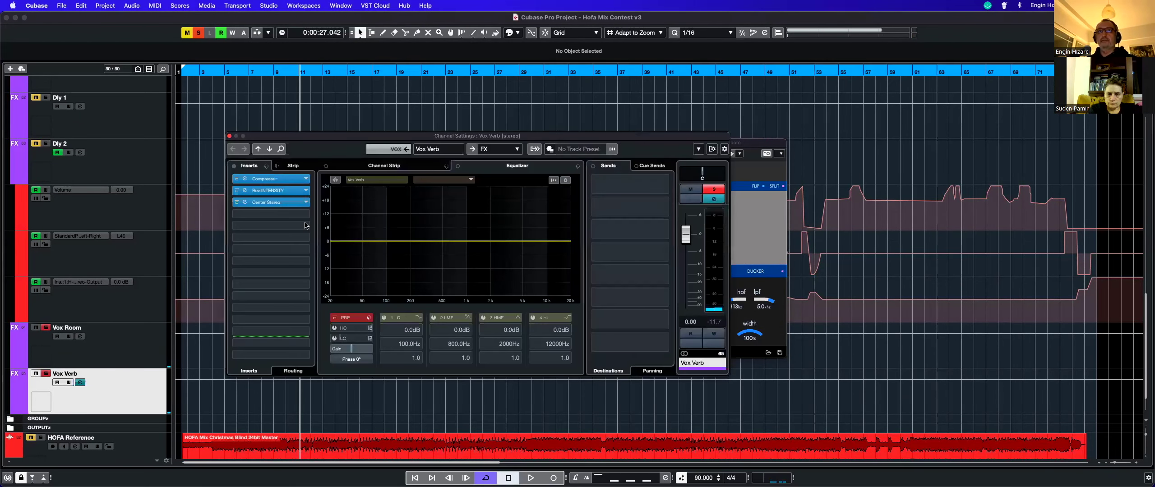
Step: Open the Vox Verb channel's Compressor insert and watch its metering while playing from just before bar 10
click(245, 179)
drag(305, 136, 587, 164)
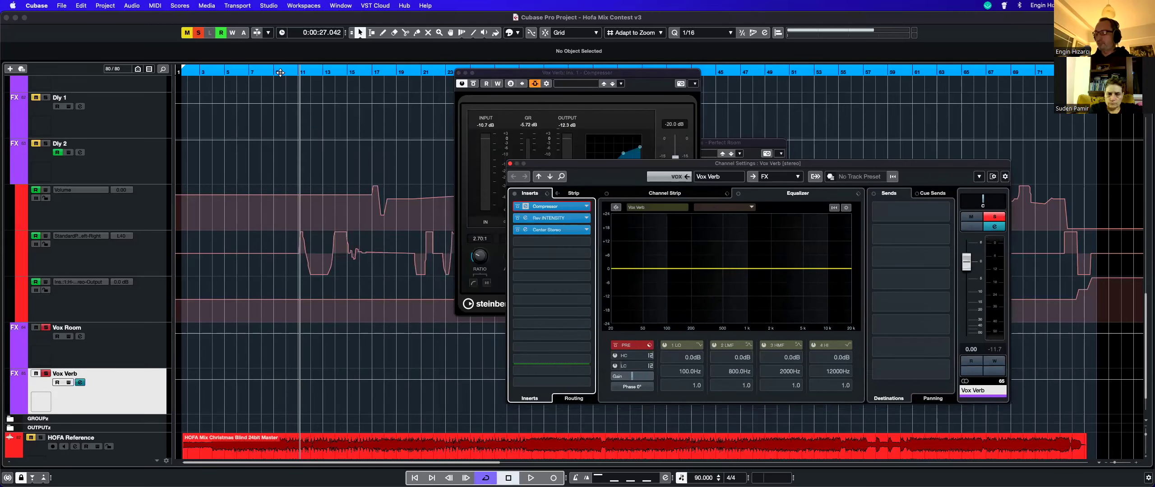
click(281, 72)
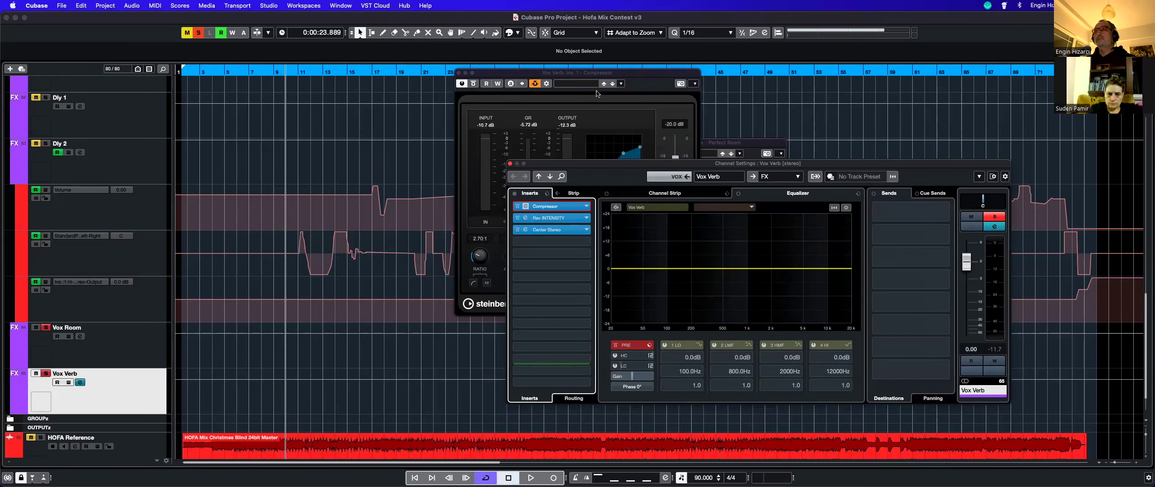
click(496, 137)
drag(496, 72, 424, 139)
key(space)
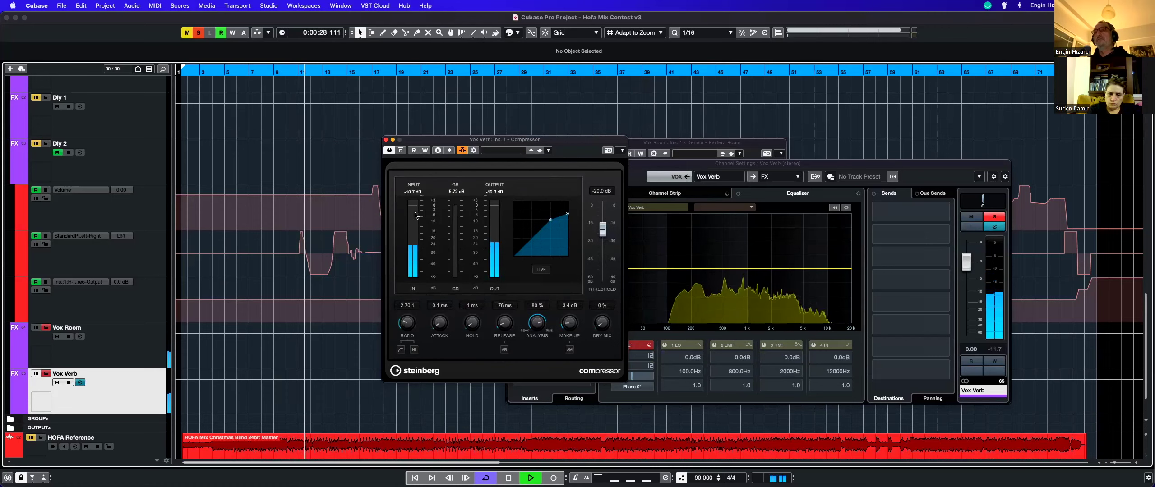
key(space)
Step: Arrange the Compressor and Vox Verb channel windows side by side and replay the zoomed-in passage from bar 10
drag(505, 139, 397, 131)
drag(629, 163, 714, 174)
drag(393, 133, 490, 140)
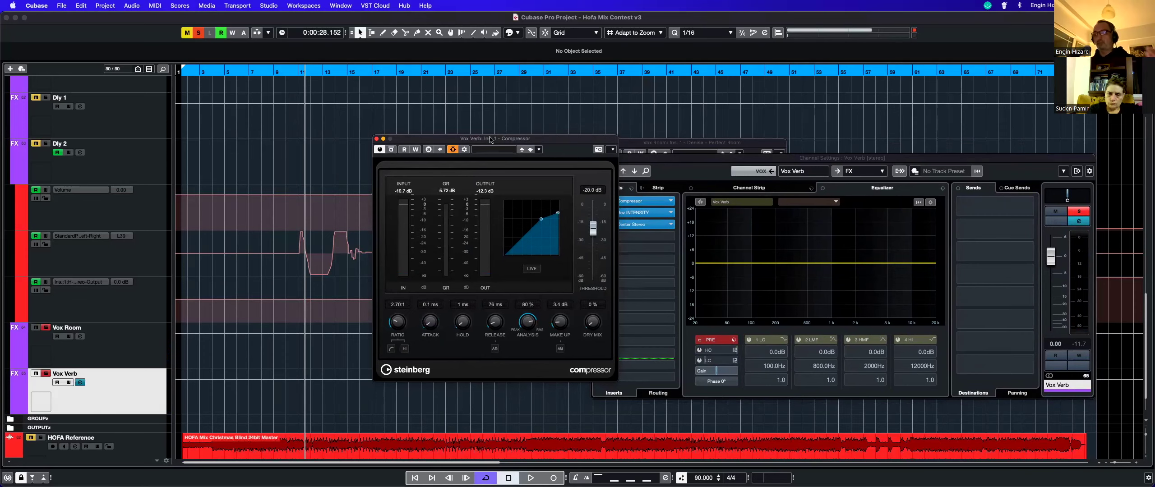
drag(292, 73, 289, 72)
key(h)
key(h)
key(h)
drag(388, 133, 396, 135)
key(space)
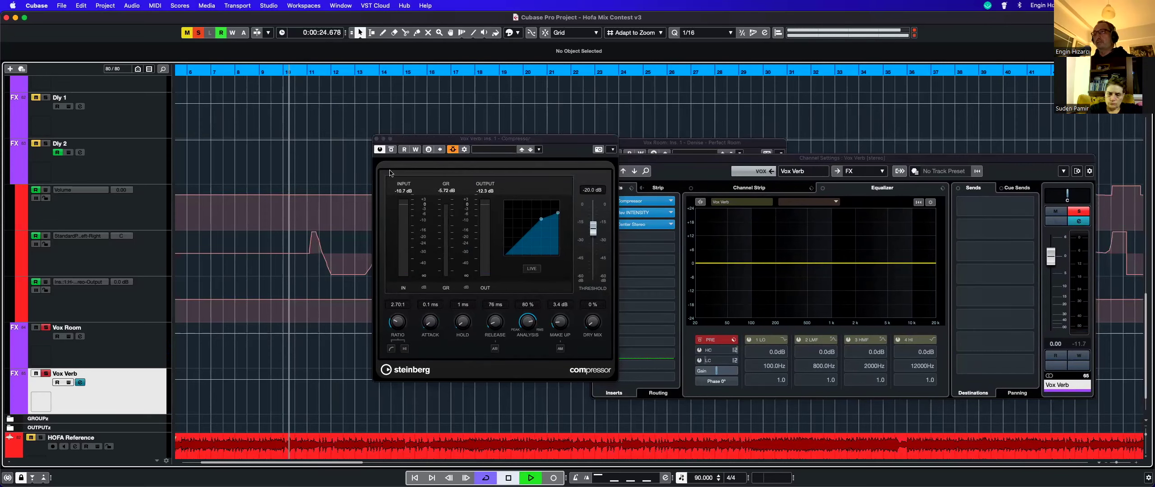
drag(514, 143, 469, 145)
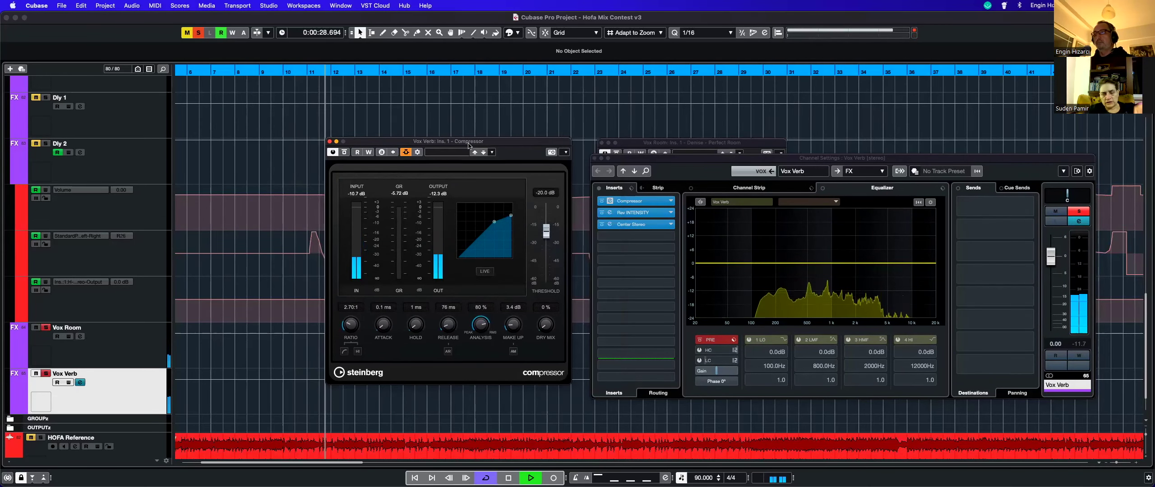
key(space)
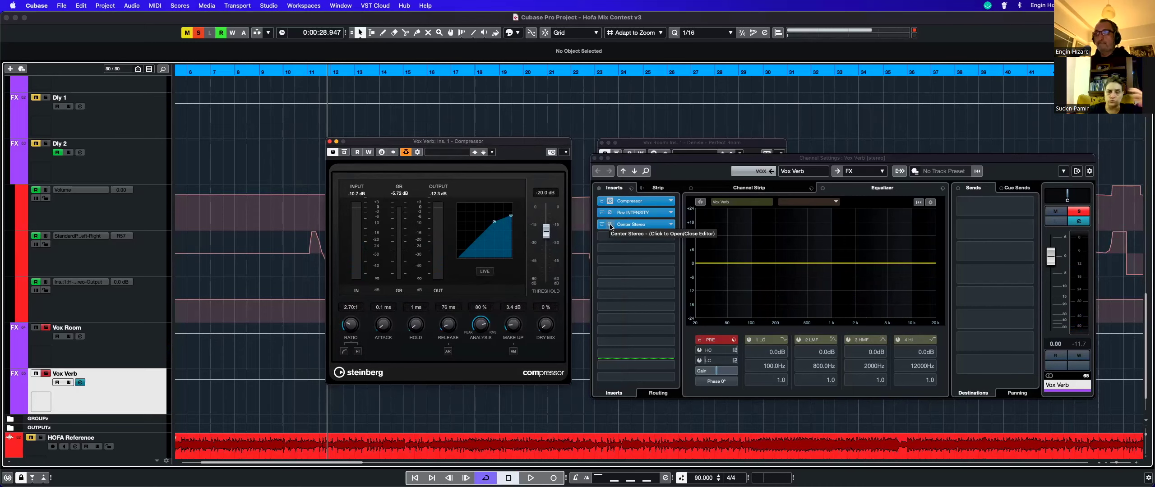
Step: Inspect the center and sides levels of the Center Stereo insert on Vox Verb, and close its editor
click(611, 225)
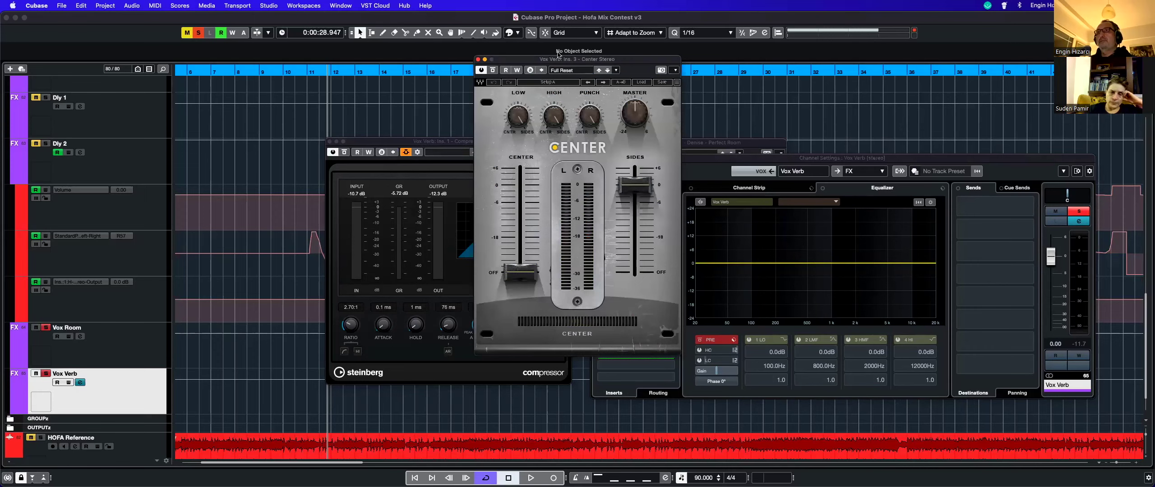
drag(517, 277, 585, 323)
click(586, 321)
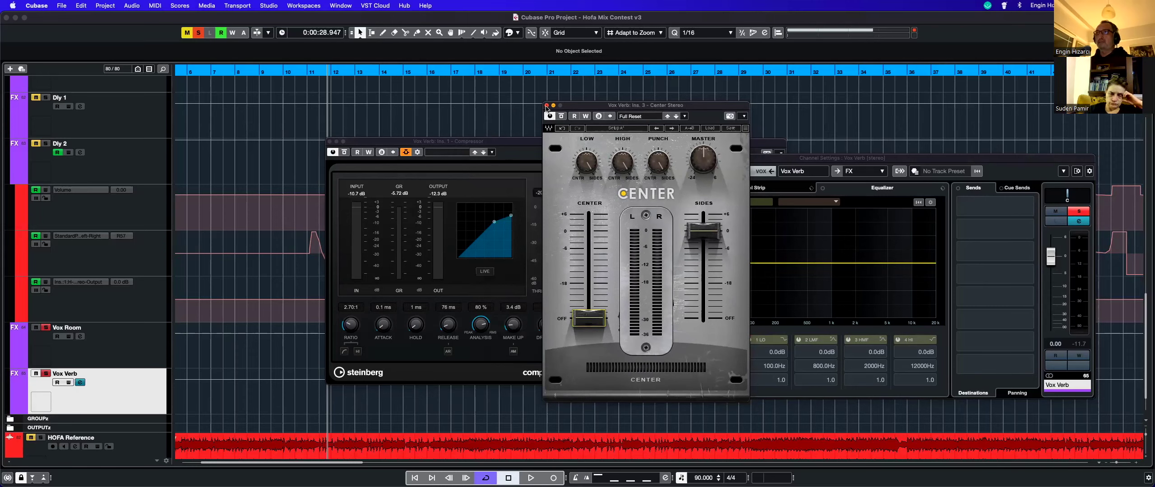
click(547, 105)
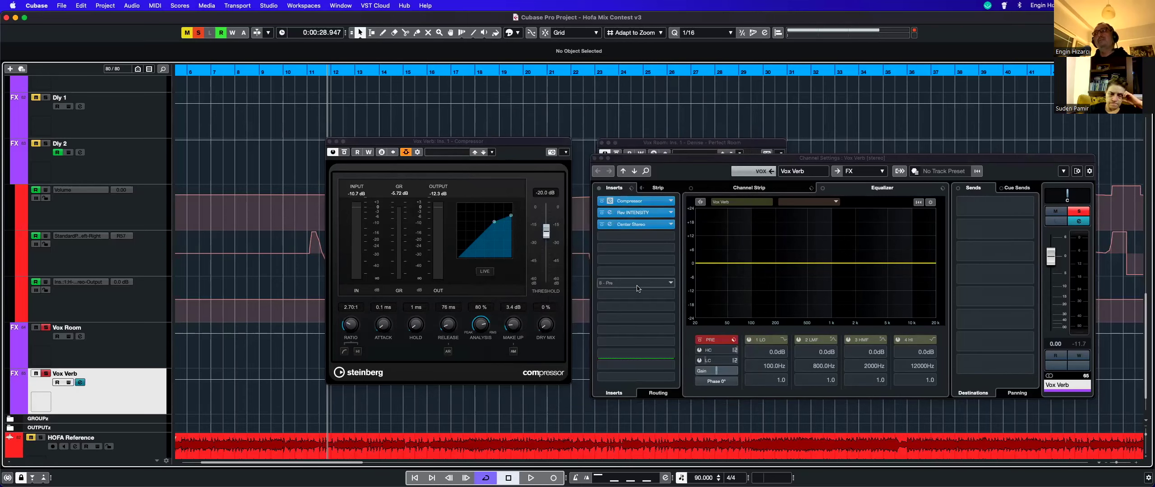
Step: Close the Compressor, Perfect Room and Vox Verb channel settings windows
click(378, 171)
drag(815, 160, 644, 164)
click(661, 141)
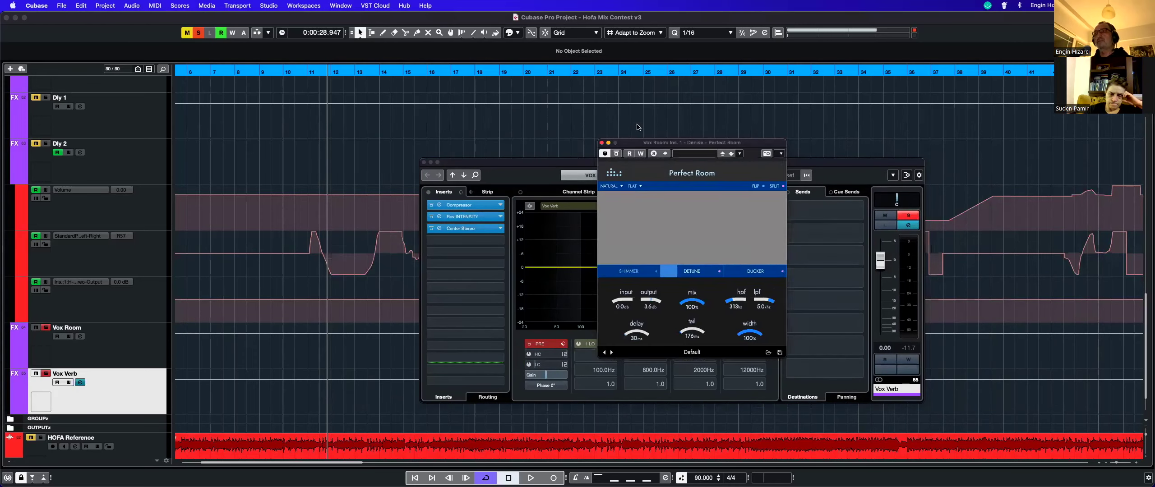
key(super+w)
key(super+w)
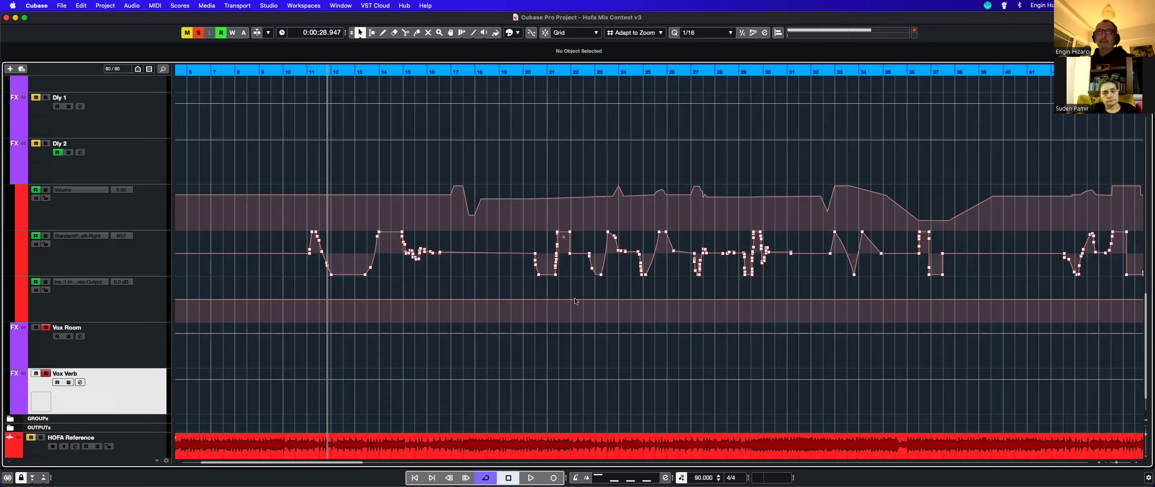
Step: In the MixConsole, set FX 1's stereo pan range from L to L41 and FX 2's from R41 to R
key(F3)
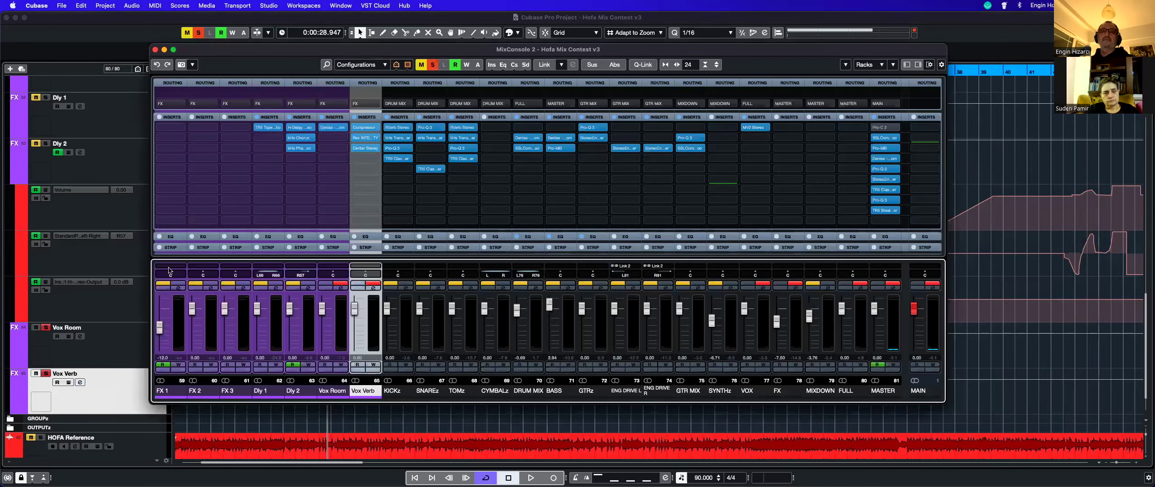
right_click(183, 274)
click(199, 274)
drag(184, 275, 150, 290)
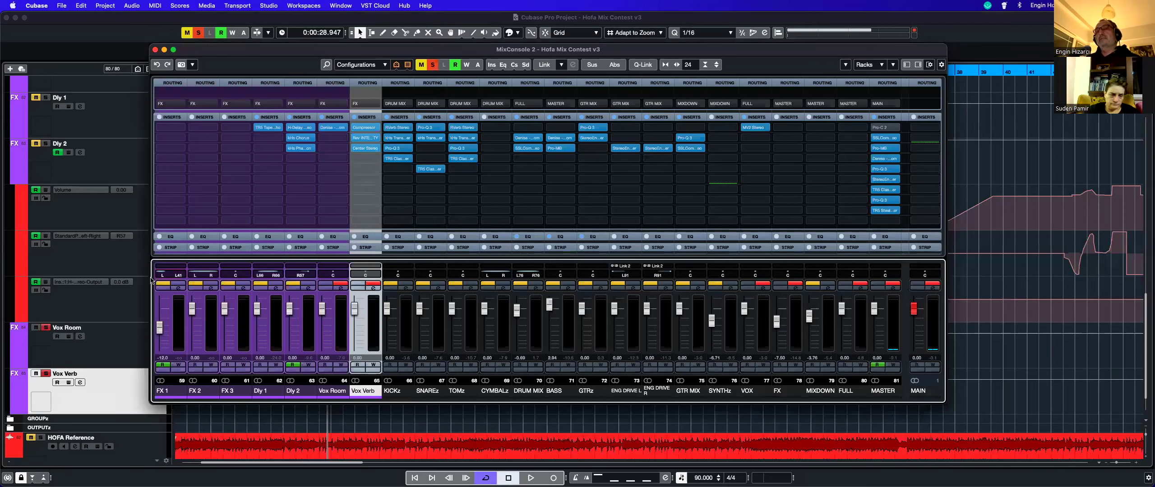
drag(199, 272, 214, 272)
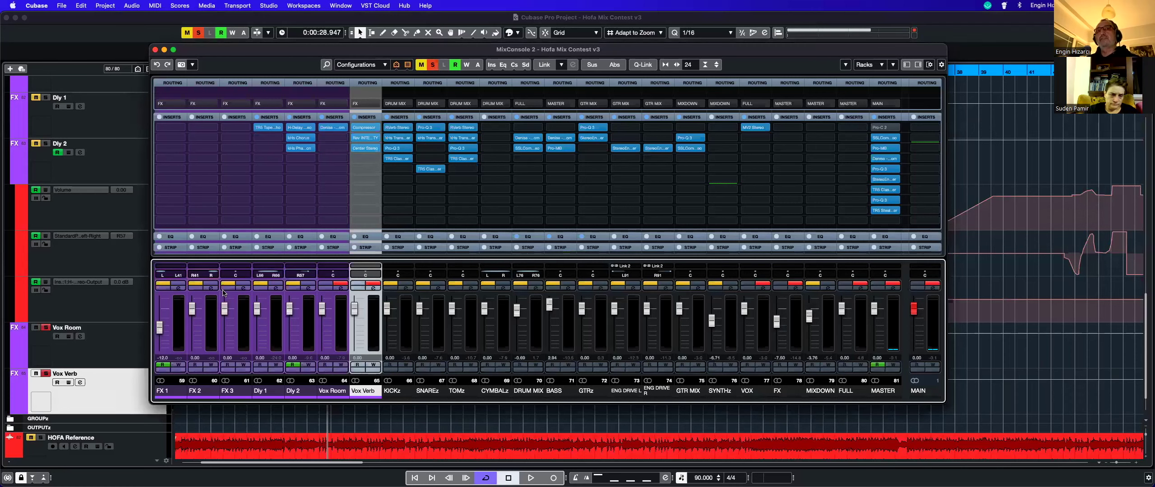
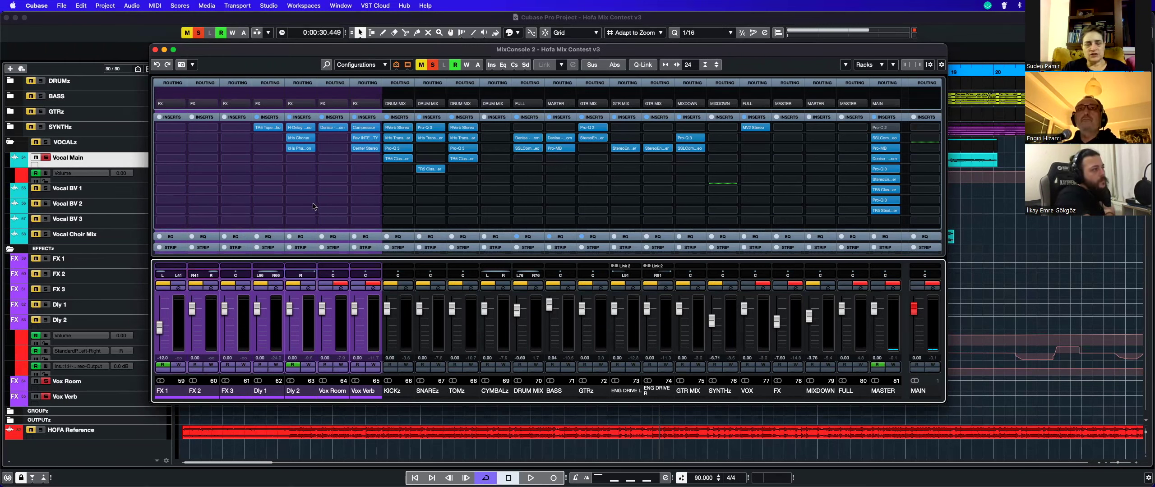
Step: Examine the Rev INTENSITY insert on Vox Verb with its advanced filter, envelope follower and function controls expanded
click(332, 127)
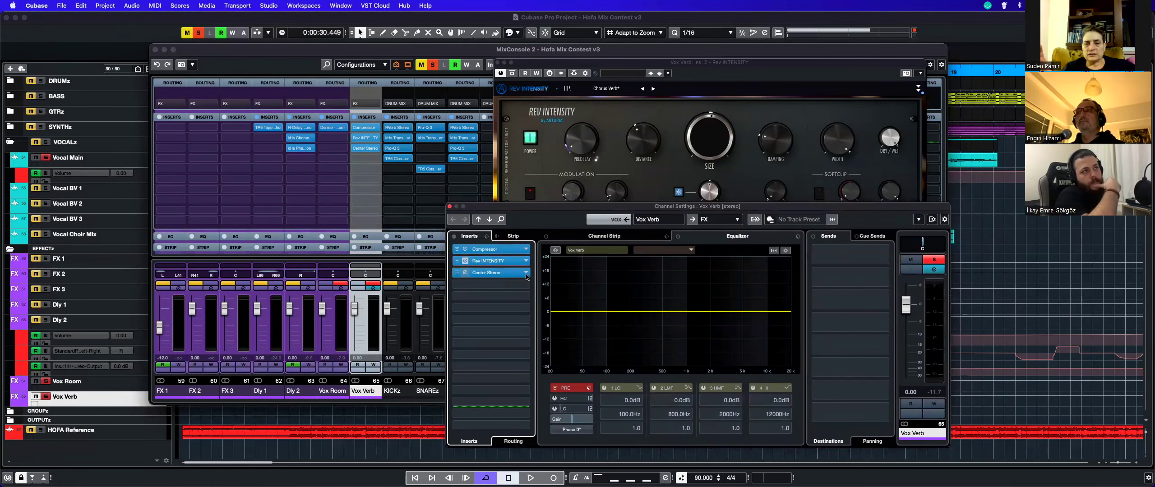
click(757, 117)
click(918, 88)
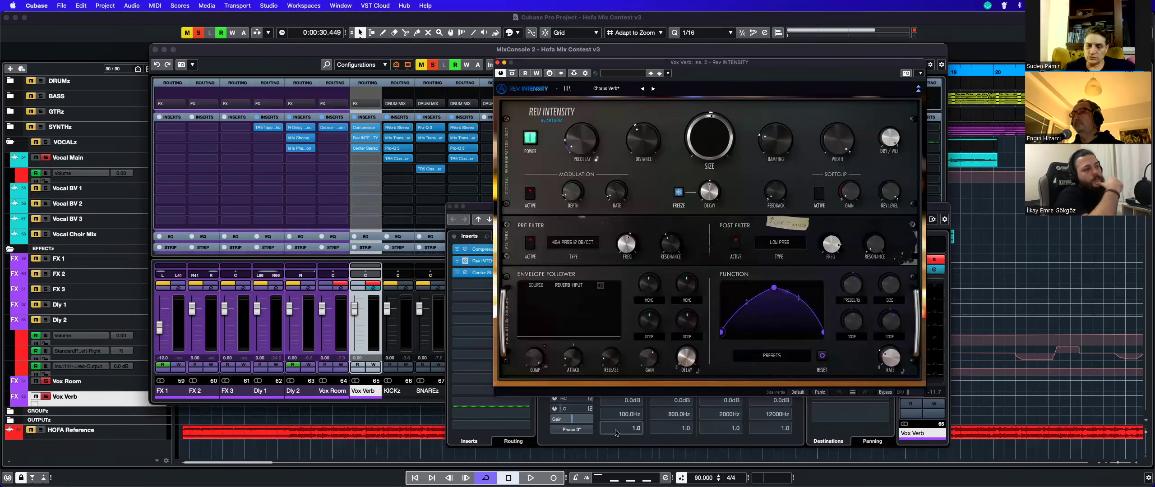
click(627, 50)
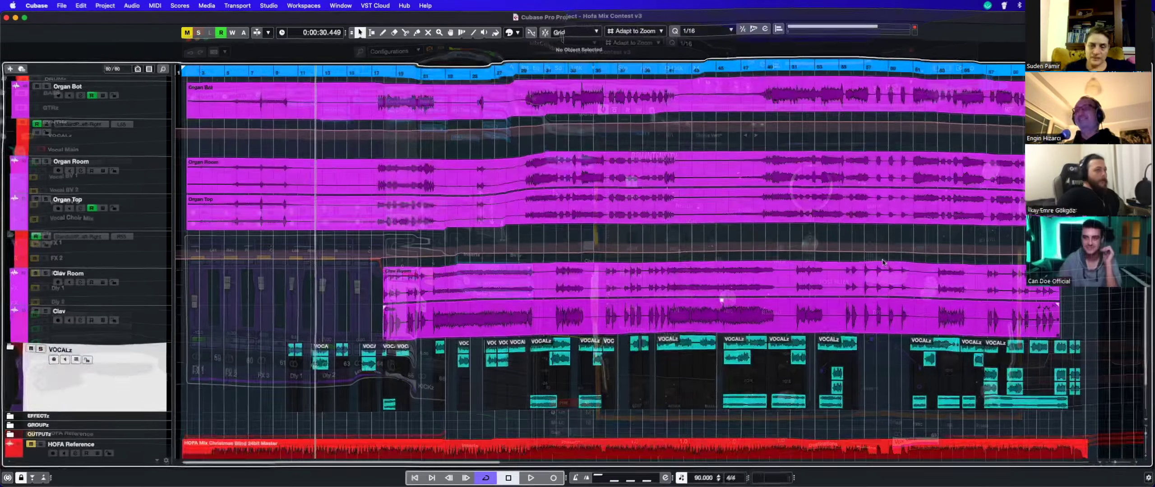
Step: Look through the organ and clav tracks along the zoomed-in timeline
key(h)
key(h)
scroll(754, 301, right, 5)
scroll(755, 301, up, 1)
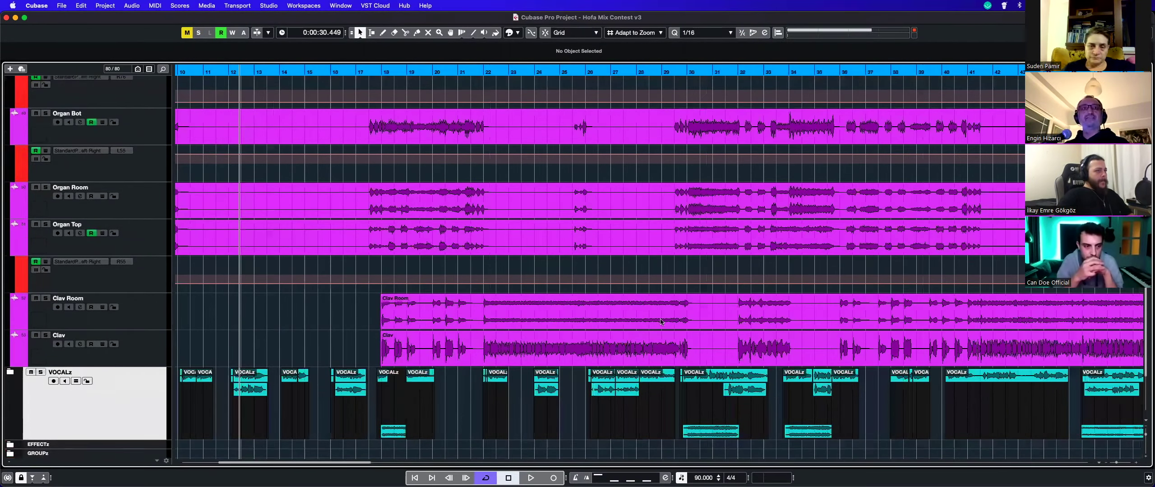
scroll(661, 322, right, 5)
scroll(661, 322, up, 1)
scroll(541, 289, right, 15)
scroll(541, 289, up, 1)
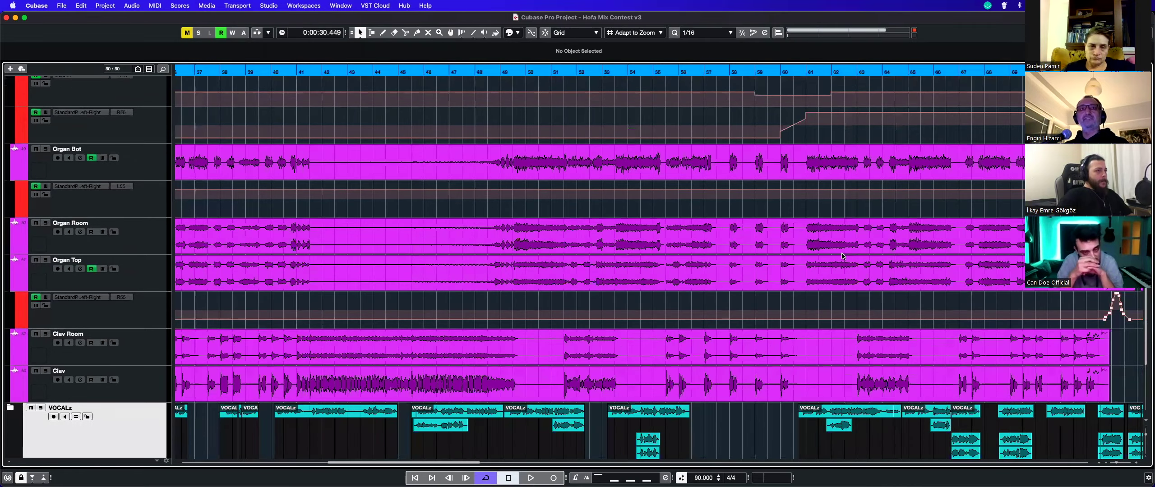
scroll(842, 256, right, 15)
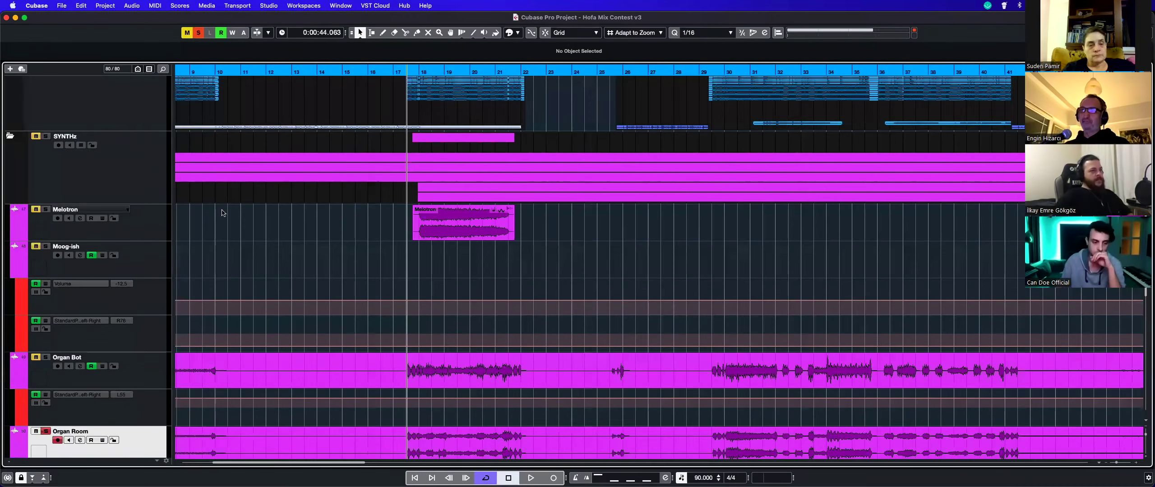
Step: Select and solo the SYNTHz folder and bring its tracks into view
click(92, 135)
scroll(479, 257, down, 3)
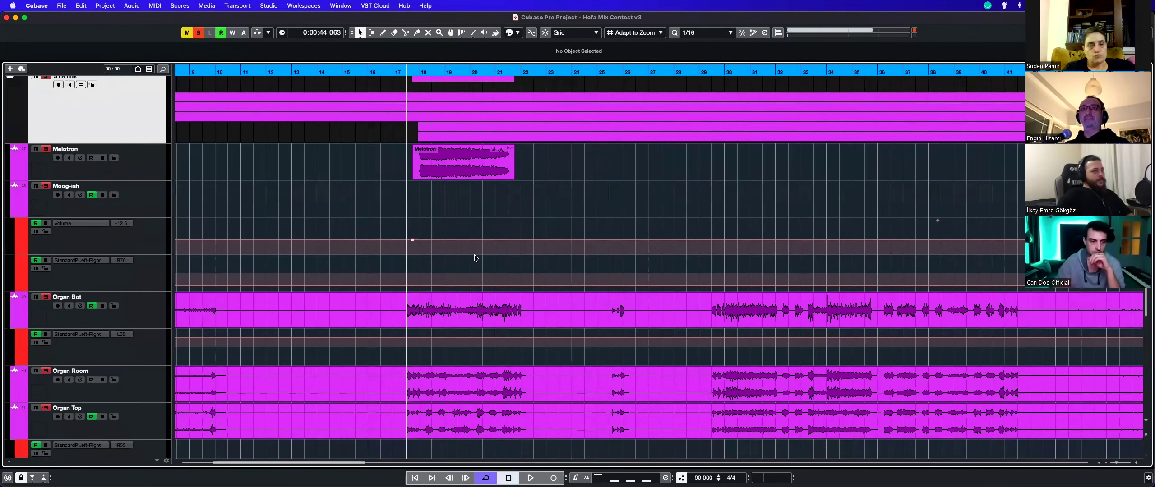
Step: Play the soloed synth tracks from the start of the song with the organ and clav tracks in view
scroll(475, 258, down, 8)
scroll(475, 258, up, 3)
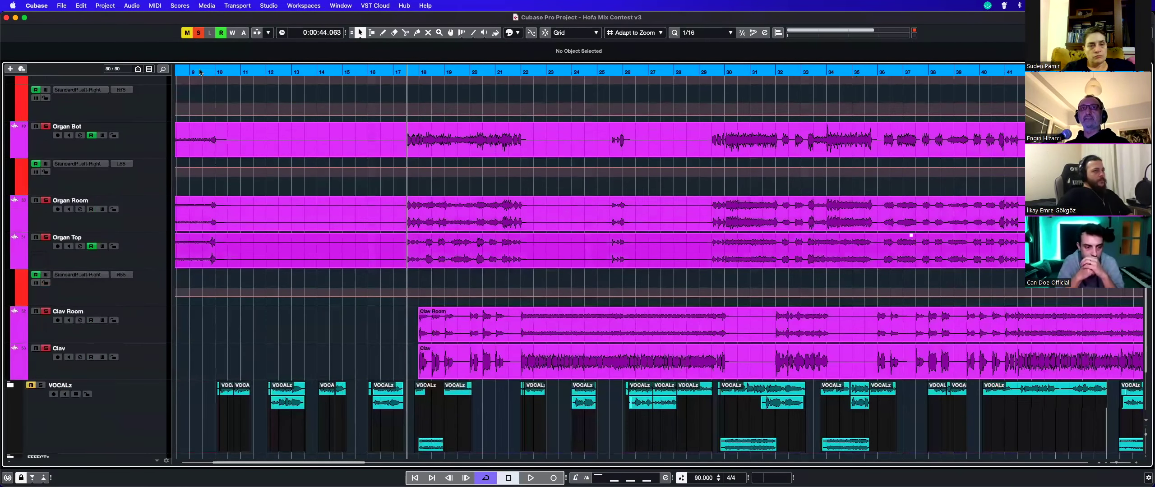
click(451, 72)
scroll(455, 276, left, 1)
scroll(486, 279, left, 8)
scroll(486, 280, down, 1)
key(KP_1)
key(space)
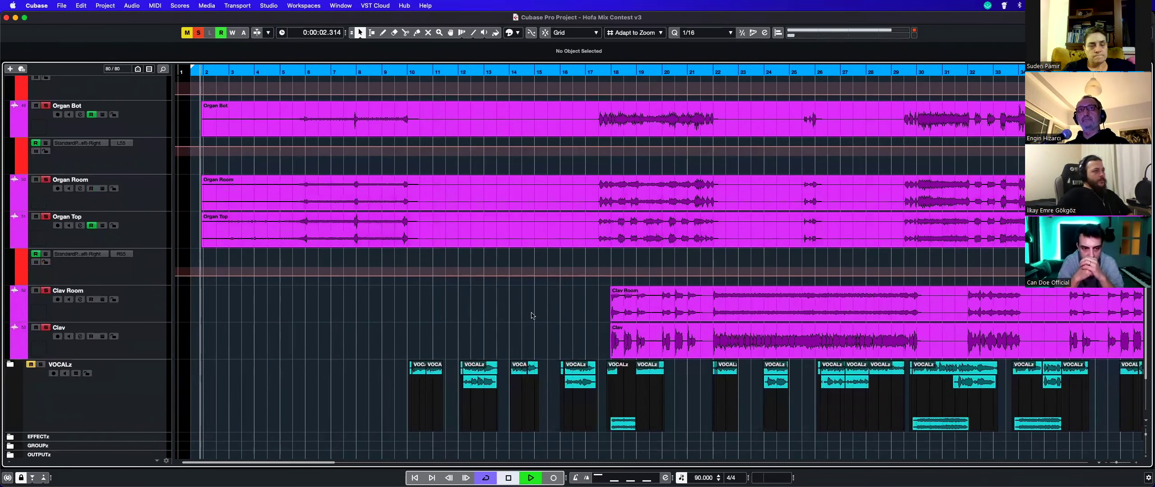
scroll(518, 314, up, 2)
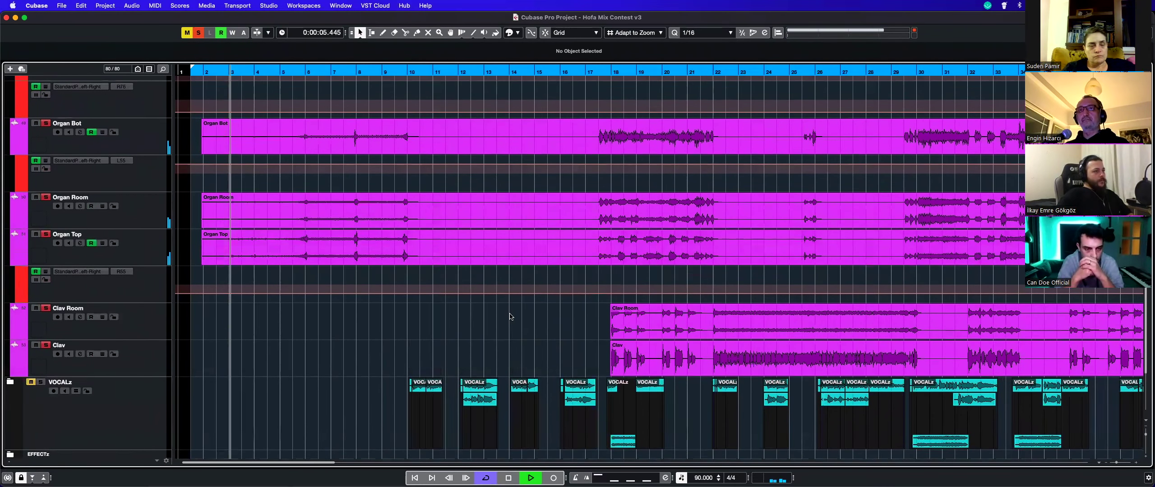
scroll(510, 316, up, 1)
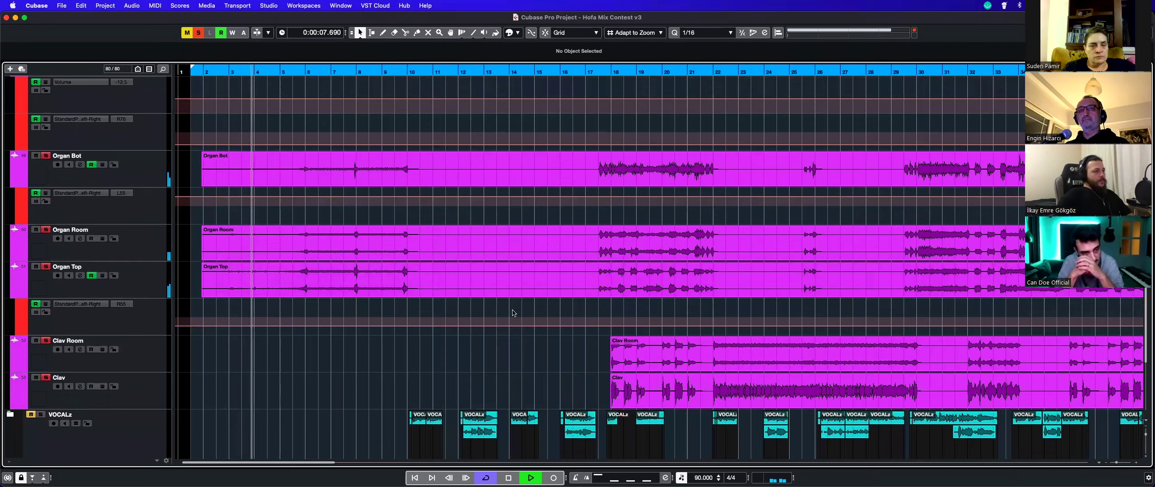
Step: Examine Organ Top's low-cut EQ and Compressor insert during playback, and close both windows once playback is stopped
click(80, 275)
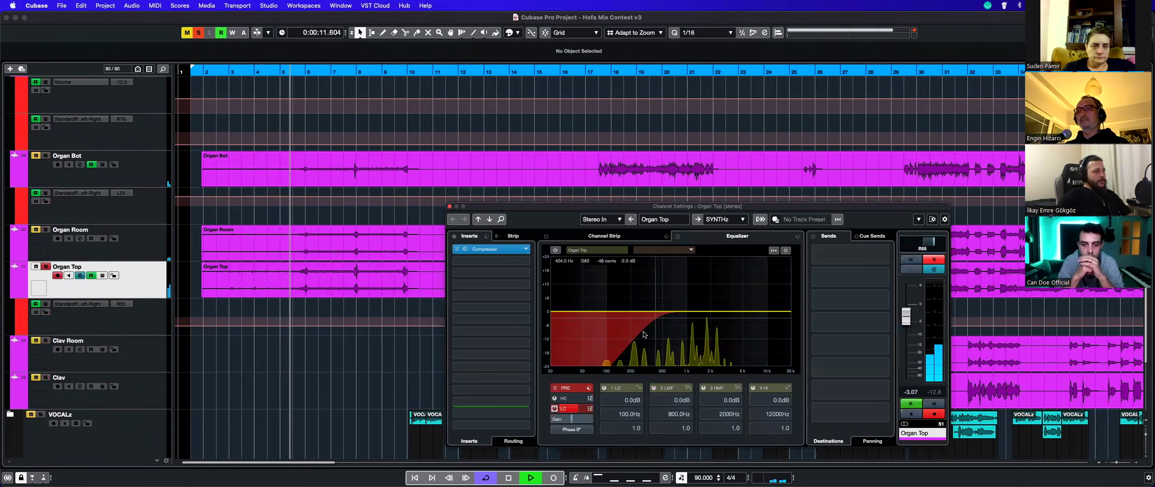
click(496, 249)
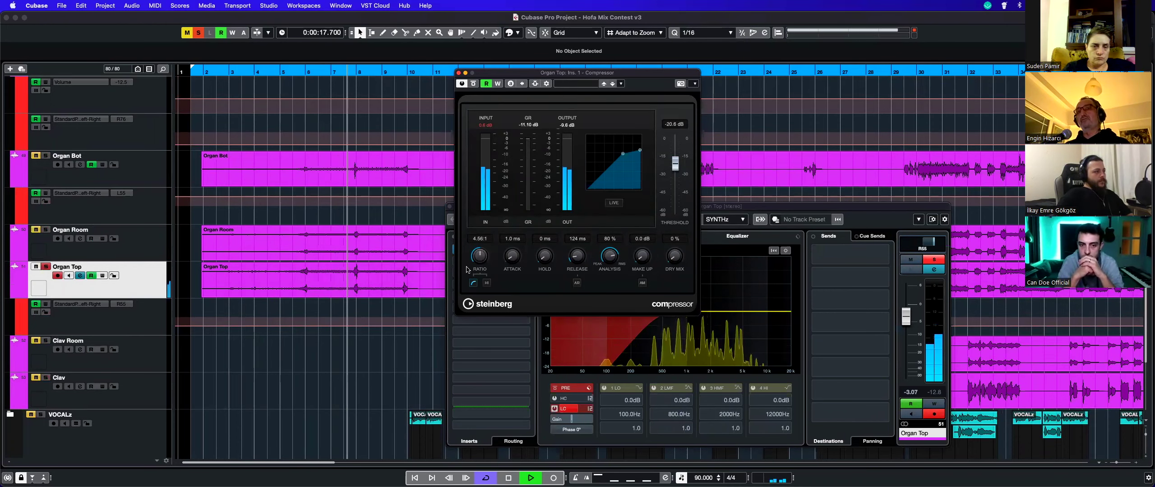
key(space)
click(459, 73)
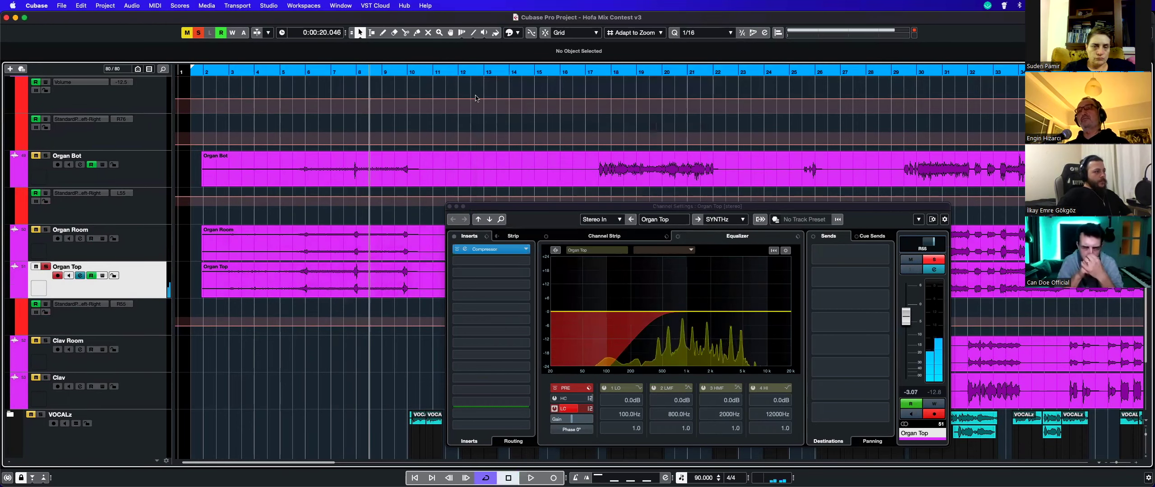
click(450, 207)
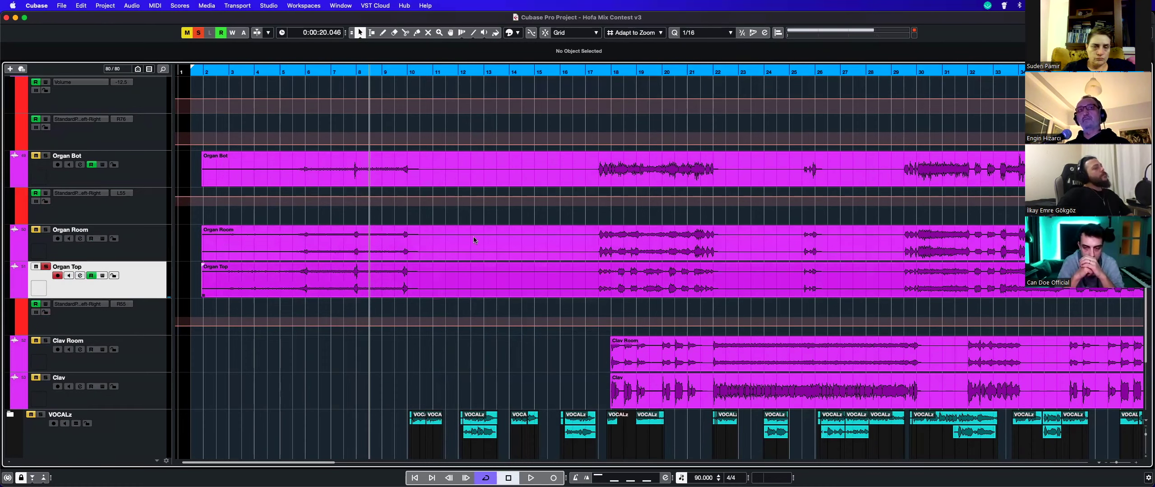
scroll(280, 258, right, 2)
scroll(347, 233, right, 7)
scroll(346, 233, down, 1)
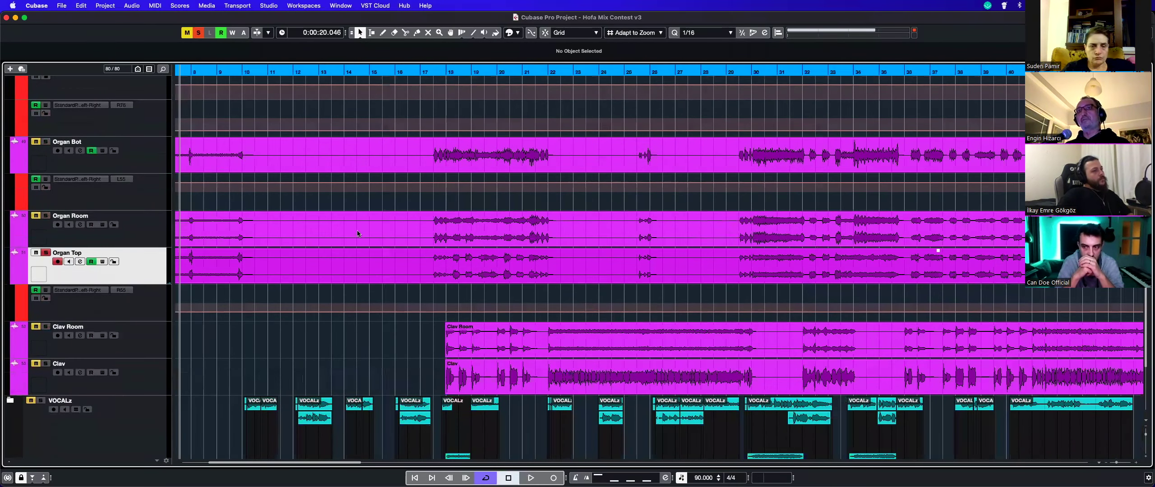
scroll(384, 245, left, 8)
scroll(385, 246, down, 2)
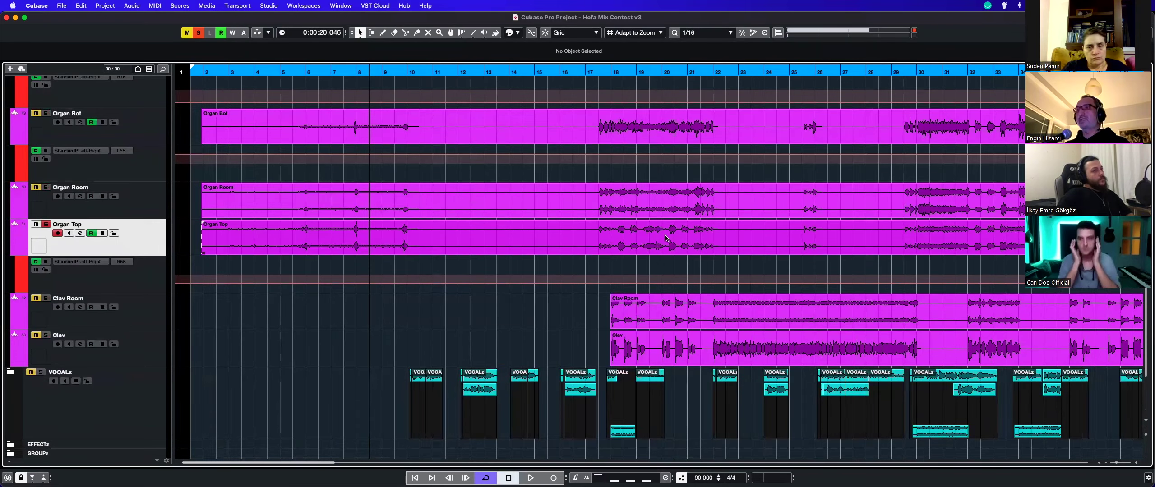
scroll(385, 245, right, 1)
scroll(385, 245, right, 3)
scroll(257, 100, right, 3)
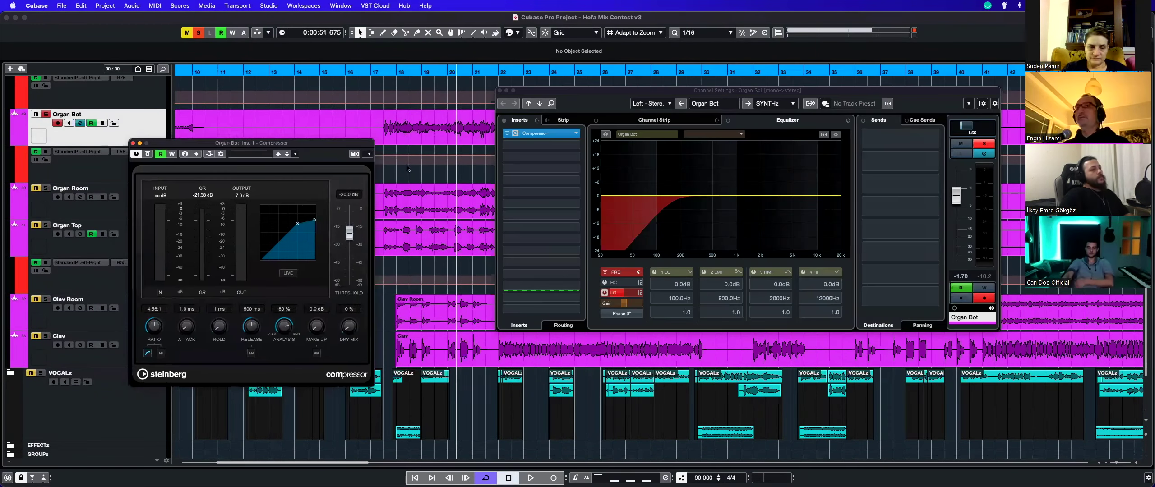
Step: Play Organ Bot from its entry after bar 17 with its Compressor and low-cut EQ windows arranged side by side
drag(198, 146, 349, 164)
drag(348, 93, 309, 160)
click(383, 71)
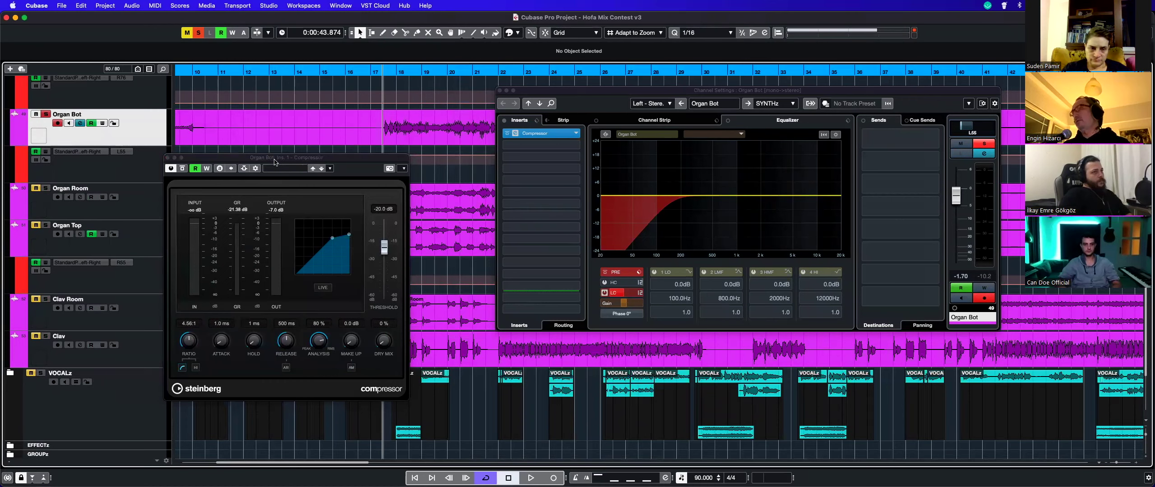
key(space)
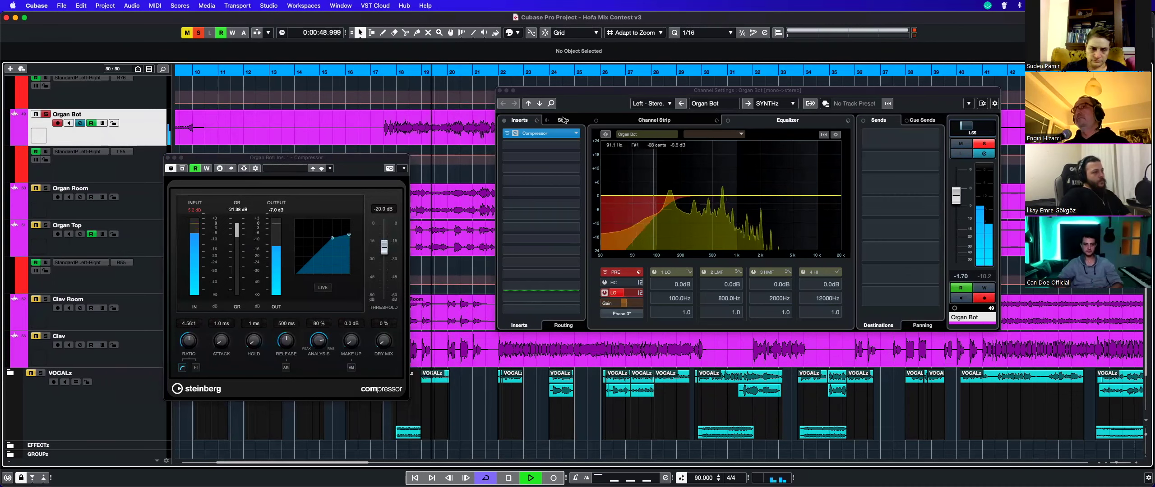
key(space)
drag(601, 96, 572, 179)
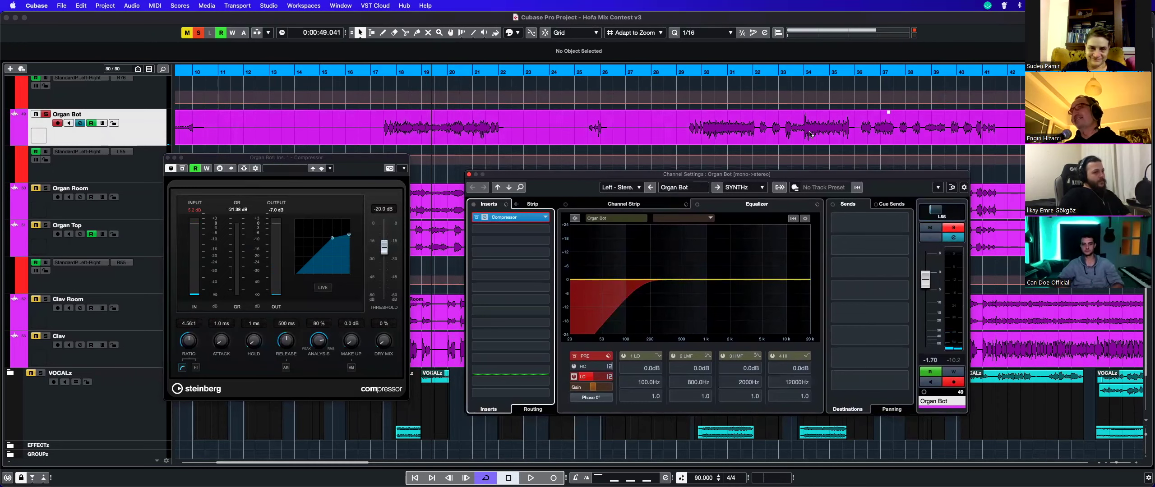
Step: Close Organ Bot's Compressor and play the Organ Room part near bar 18 with its channel settings and EQ in view
scroll(810, 134, right, 10)
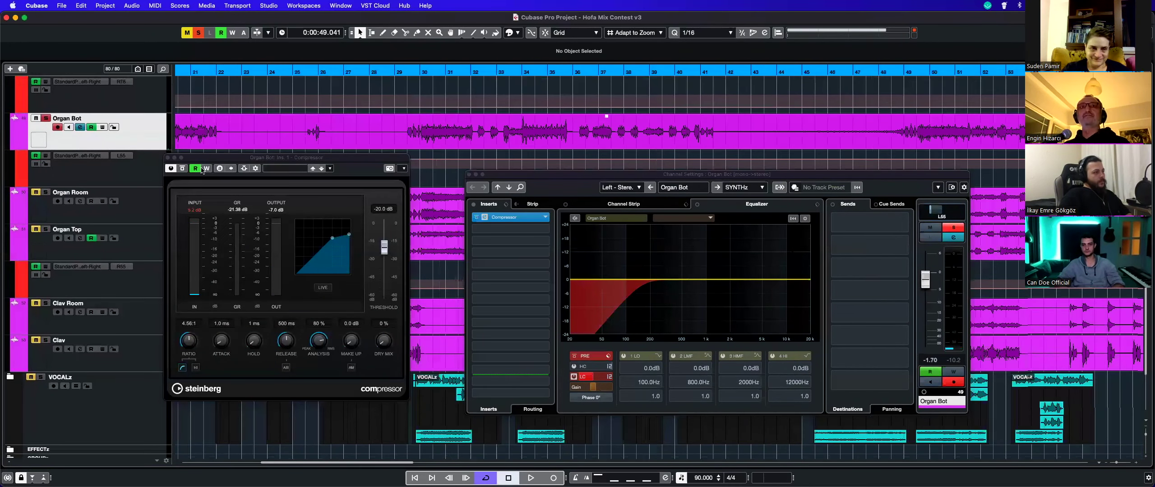
scroll(301, 163, right, 3)
scroll(302, 164, down, 1)
scroll(767, 128, left, 9)
scroll(768, 128, down, 3)
click(135, 154)
drag(216, 157, 721, 129)
click(531, 282)
key(space)
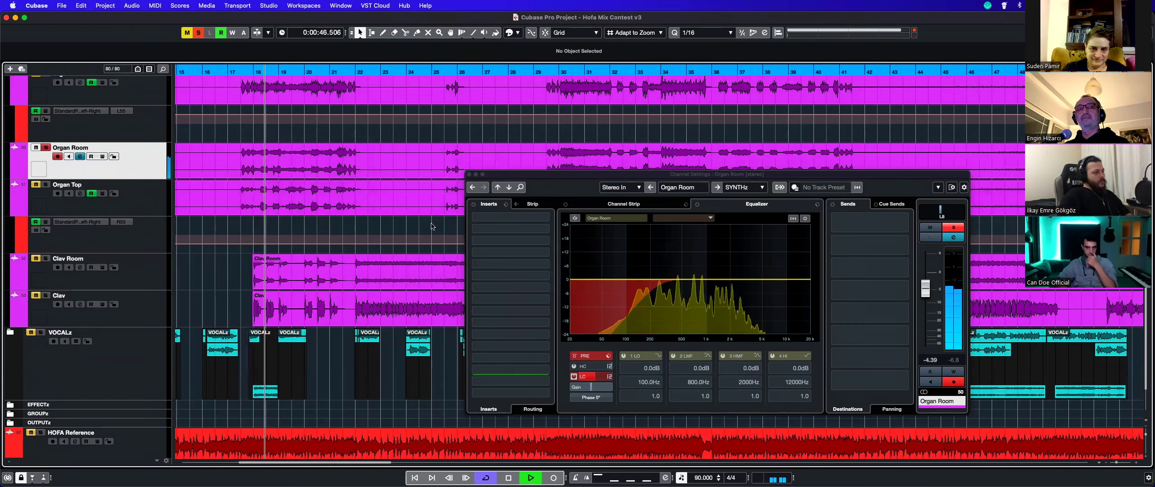
drag(558, 180, 537, 119)
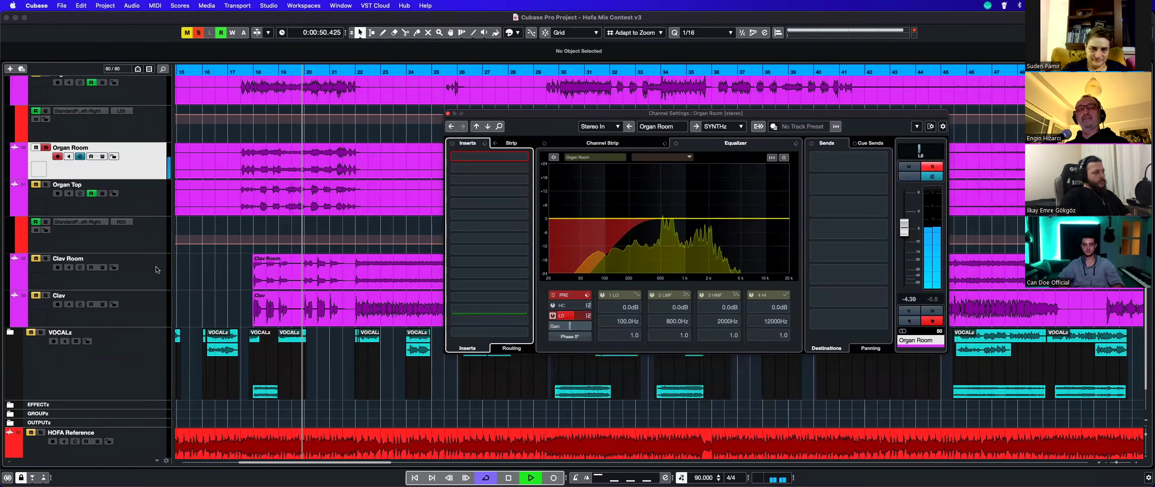
Step: Compare the channel settings of Clav Room and Clav, checking their EQ, level and panning during and after playback
click(150, 279)
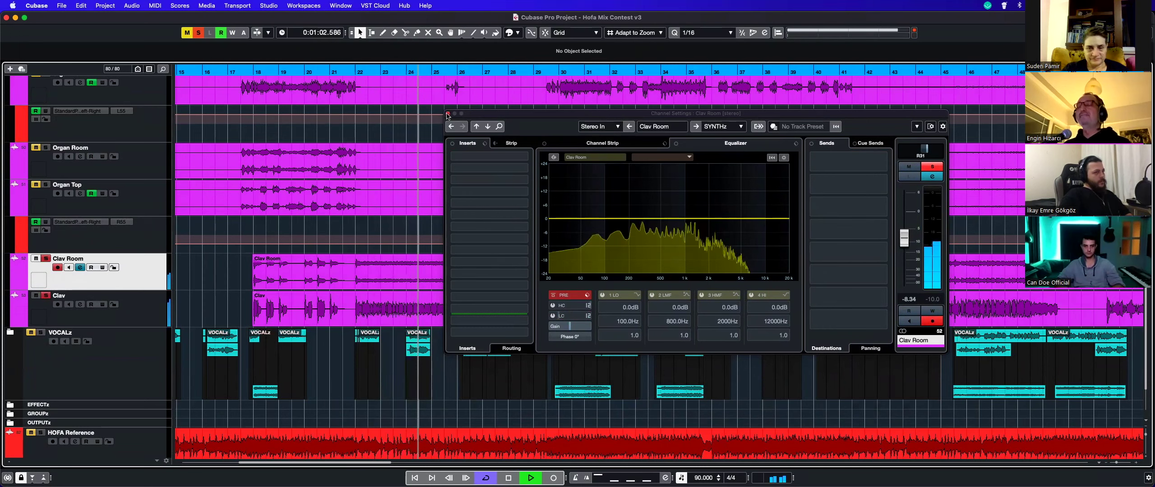
click(147, 316)
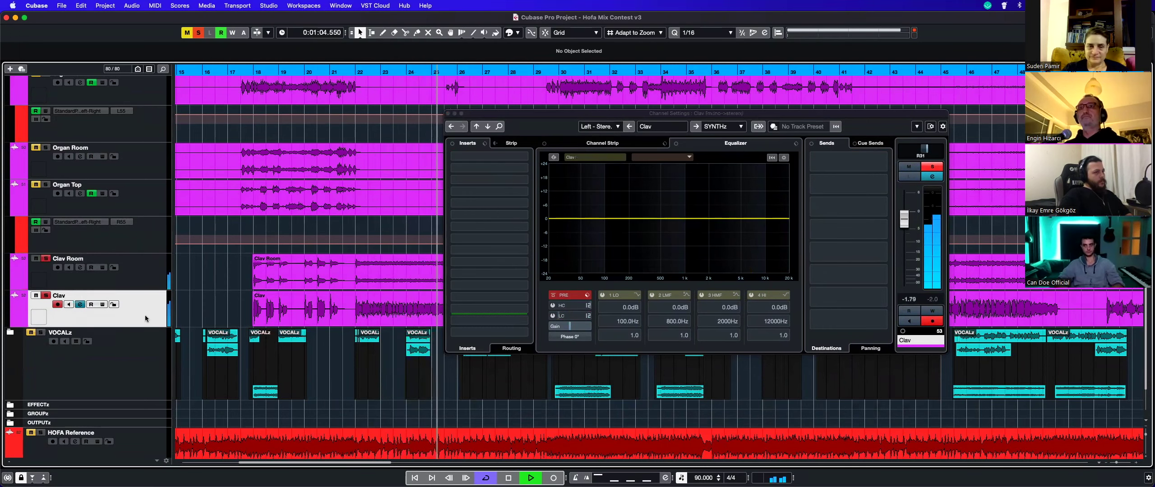
click(155, 274)
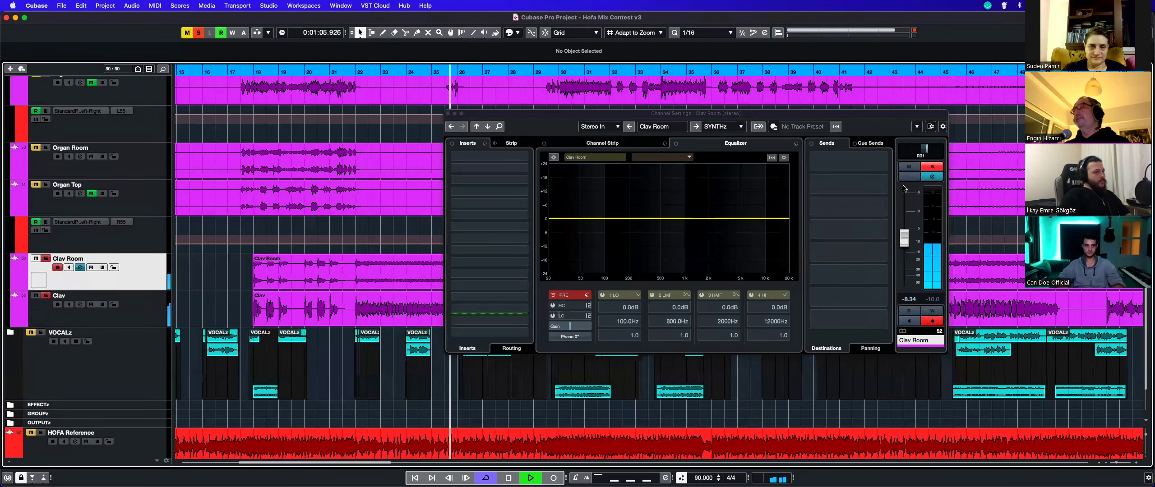
key(space)
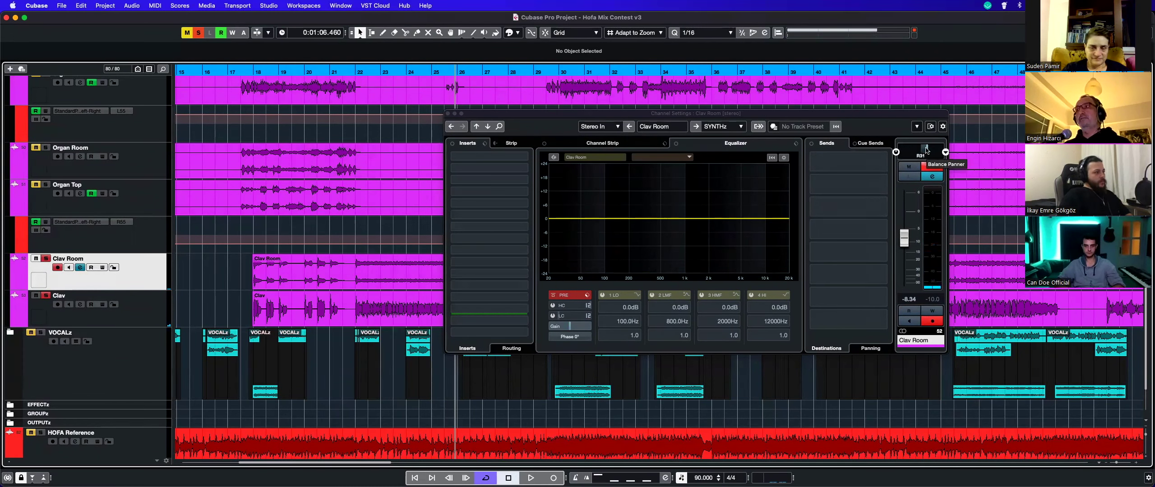
click(148, 295)
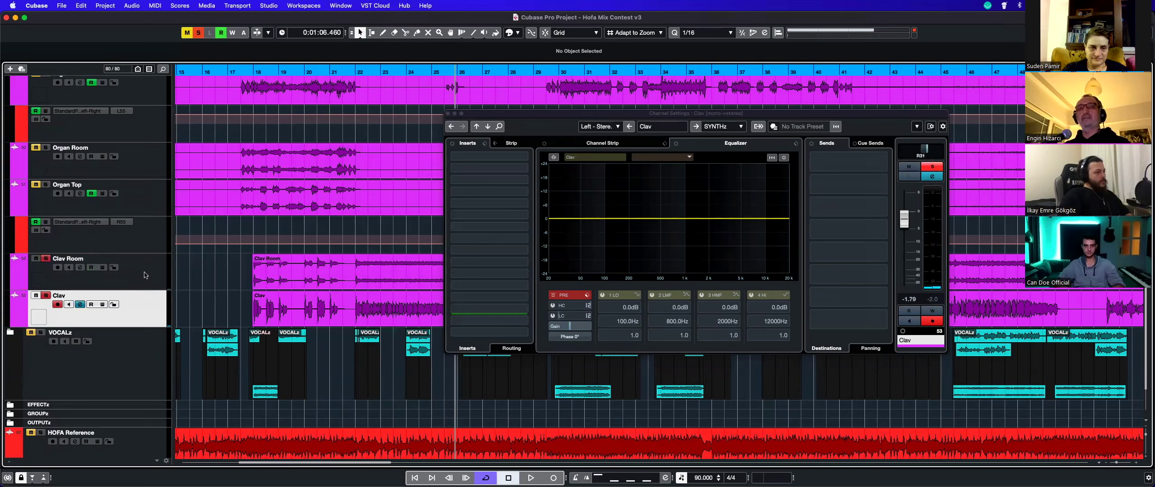
click(145, 275)
click(530, 140)
drag(530, 140, 581, 134)
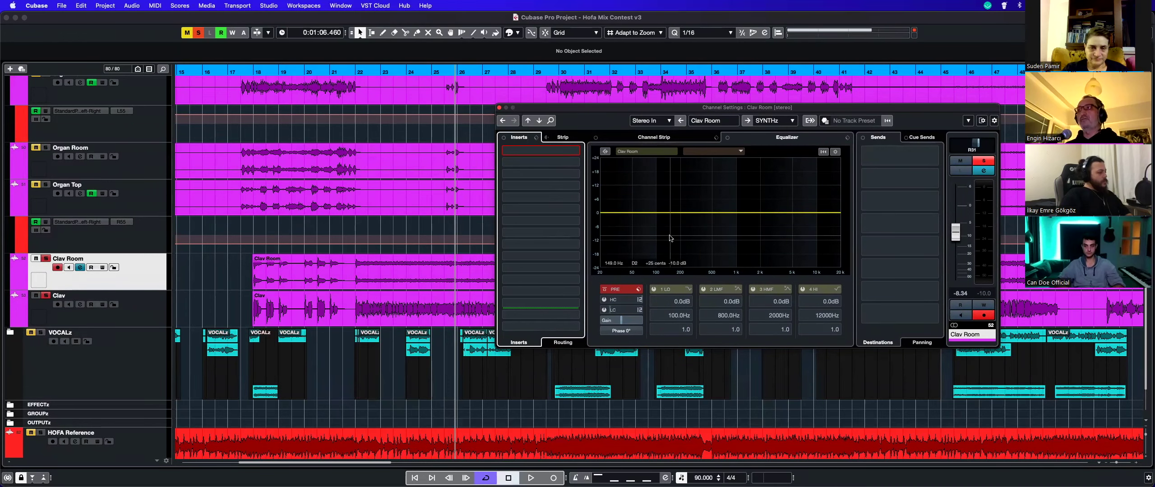
Step: Review the channel settings of Organ Top, Organ Room, Organ Bot, Moog-ish and Melotron one after another
scroll(159, 212, up, 1)
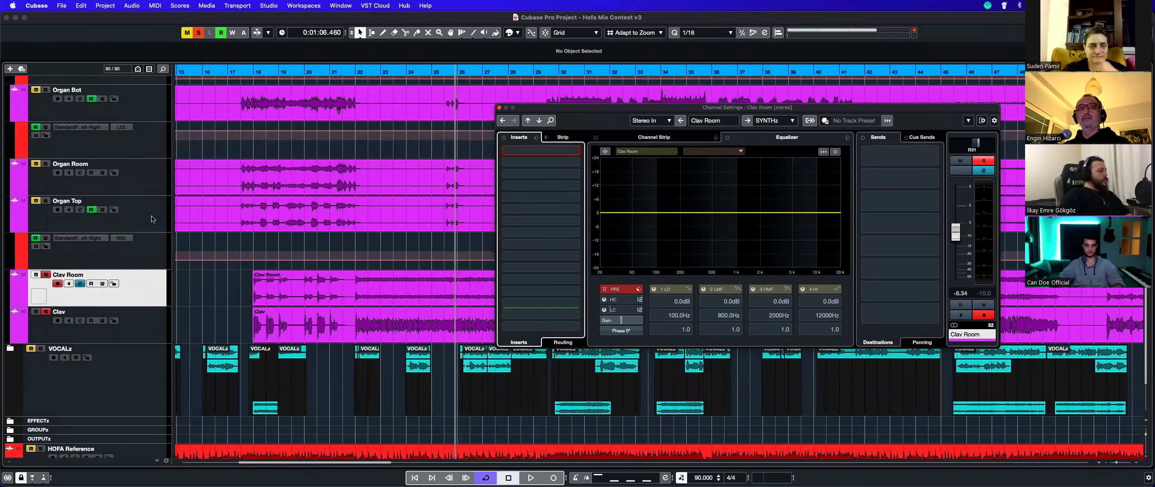
click(159, 213)
click(150, 182)
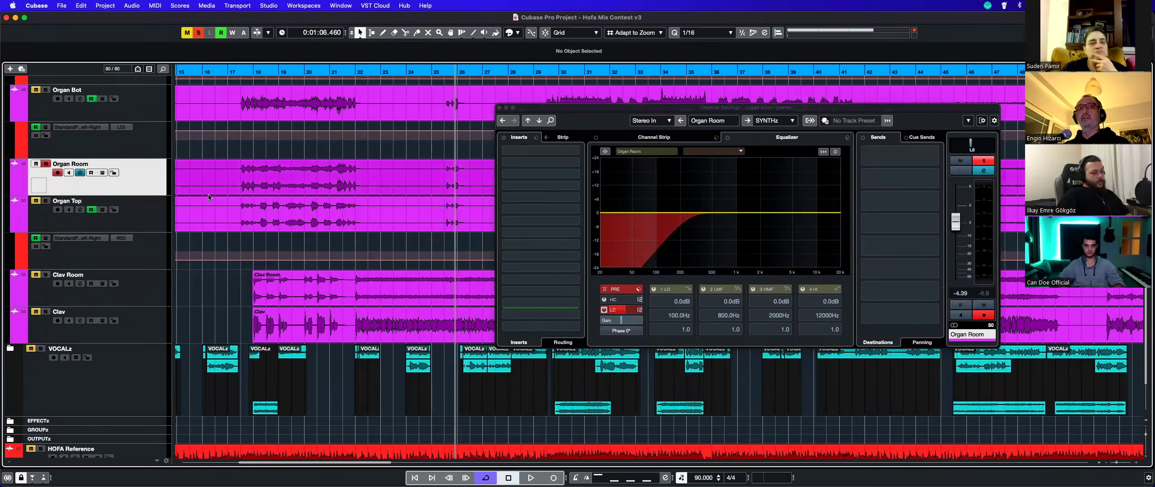
scroll(154, 180, up, 3)
click(153, 147)
scroll(247, 190, up, 10)
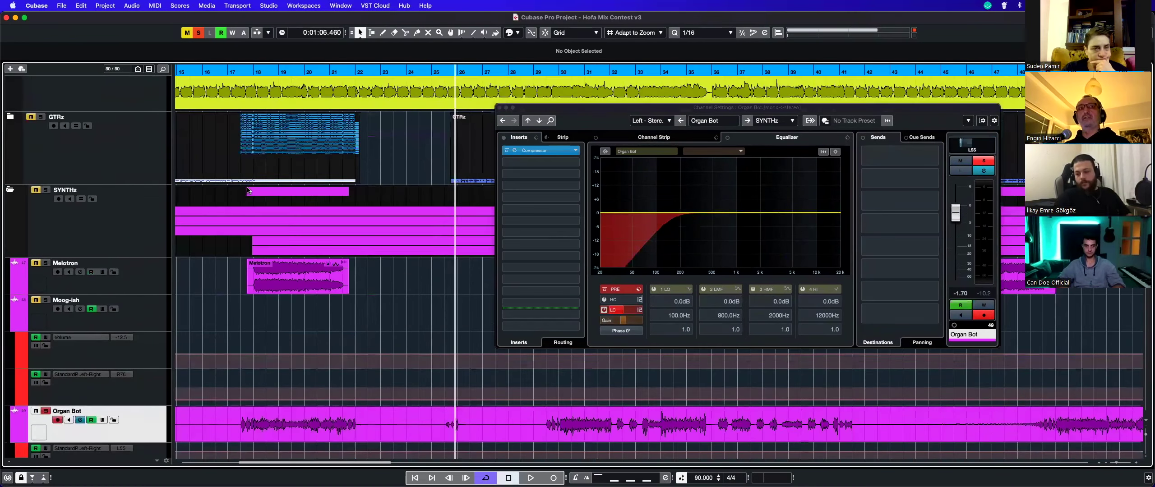
scroll(249, 203, down, 14)
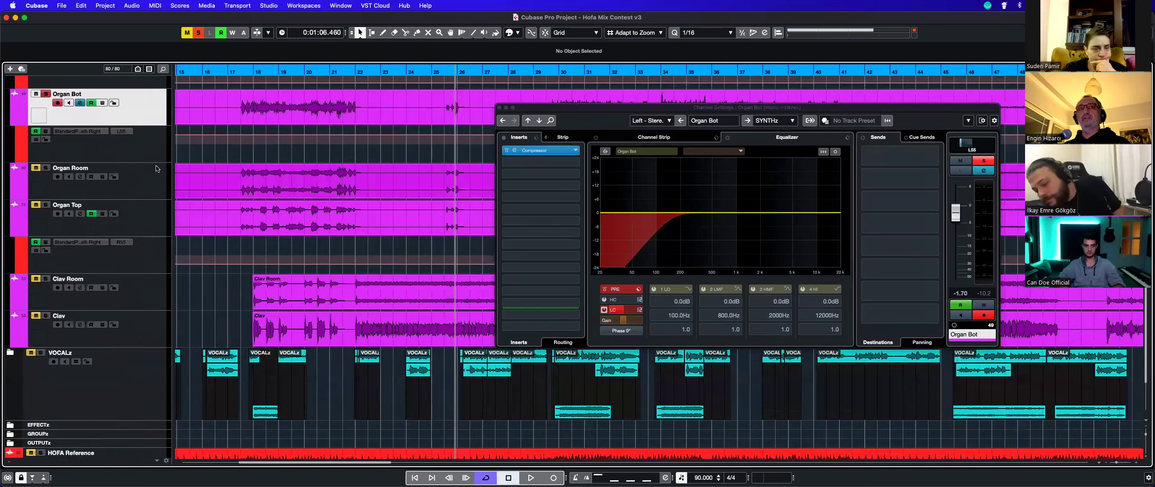
scroll(168, 190, up, 8)
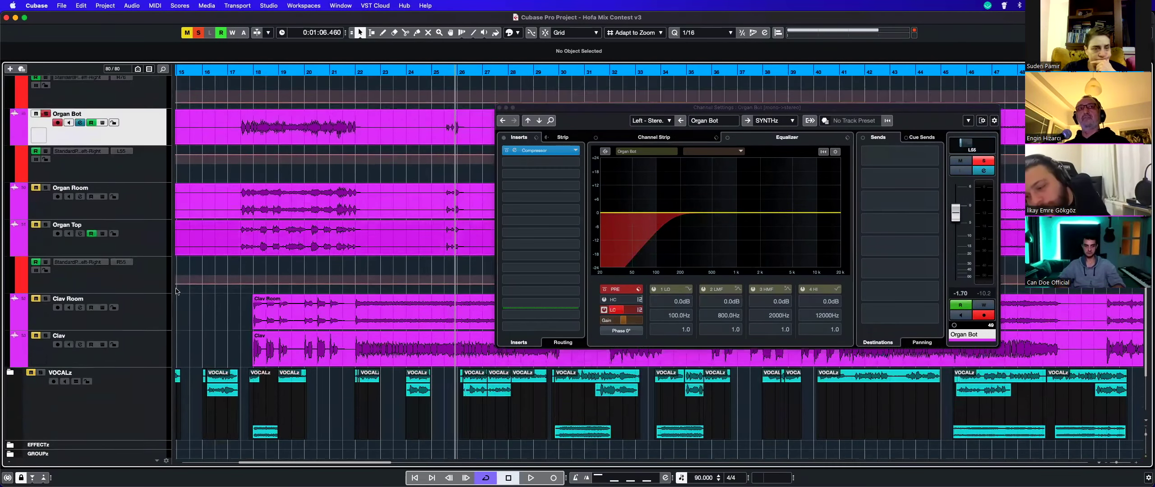
scroll(168, 190, up, 6)
key(Up)
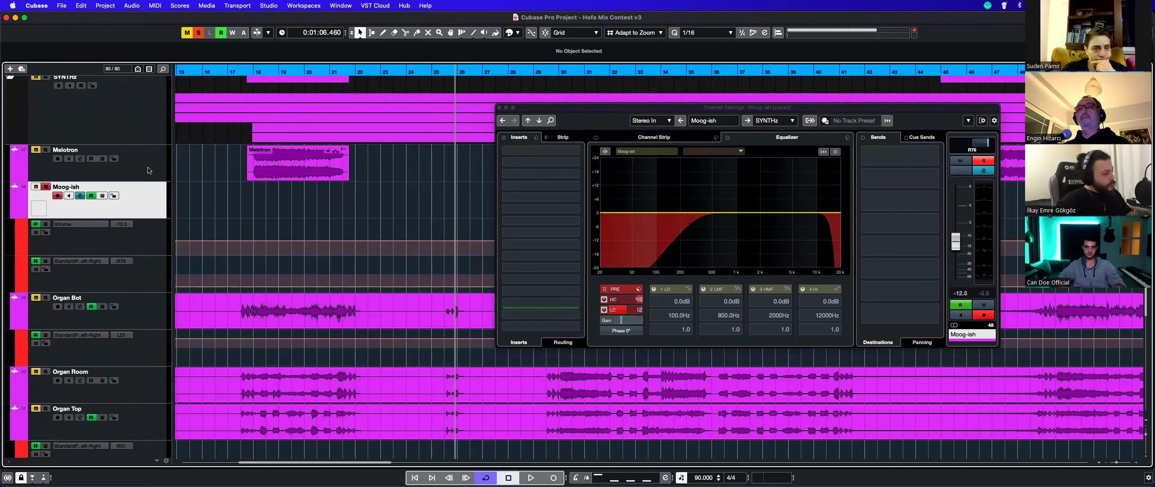
key(Up)
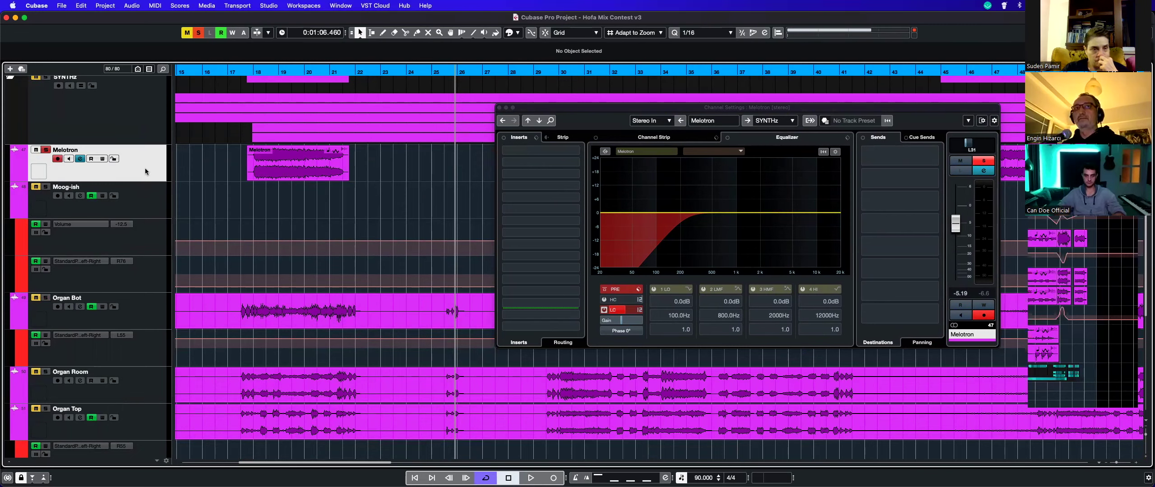
Step: Fit the whole project in view, save it, solo the SYNTHz folder, place the cursor before Melotron's first event and close the channel settings
key(shift+f)
key(super+s)
click(45, 137)
click(389, 75)
click(378, 75)
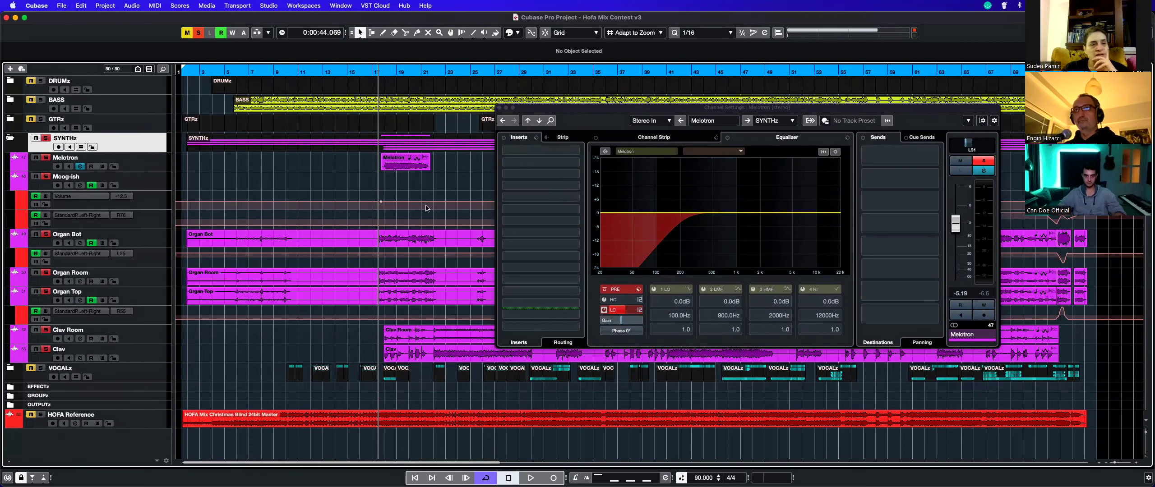
key(super+w)
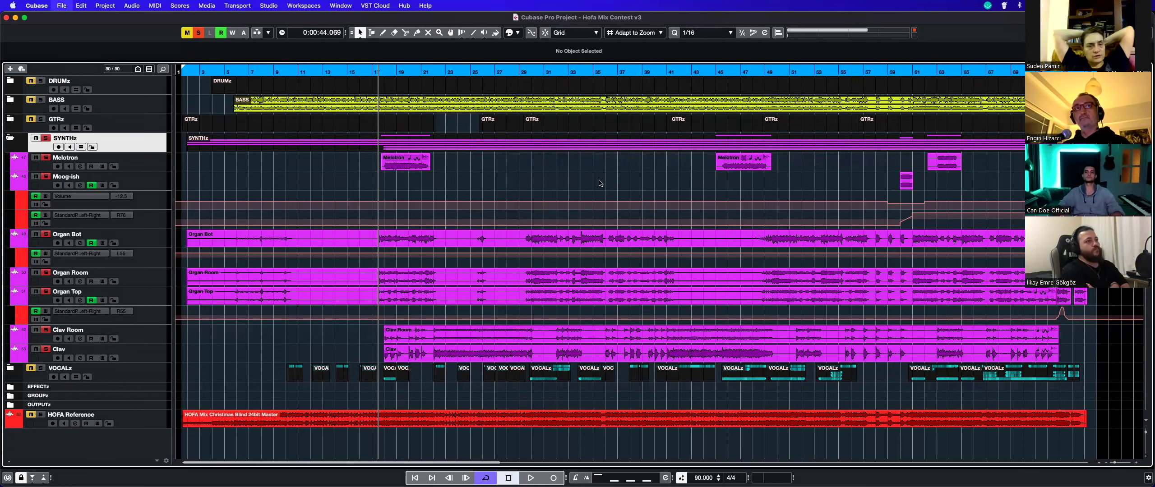
Step: Deactivate all solos, collapse the SYNTHz folder, enlarge the track heights and save the project
click(198, 32)
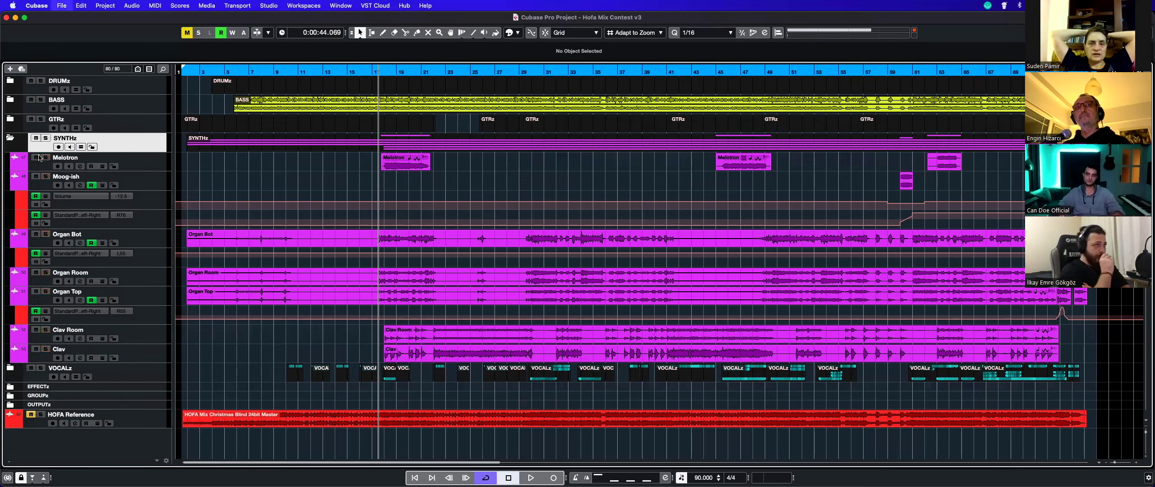
click(10, 139)
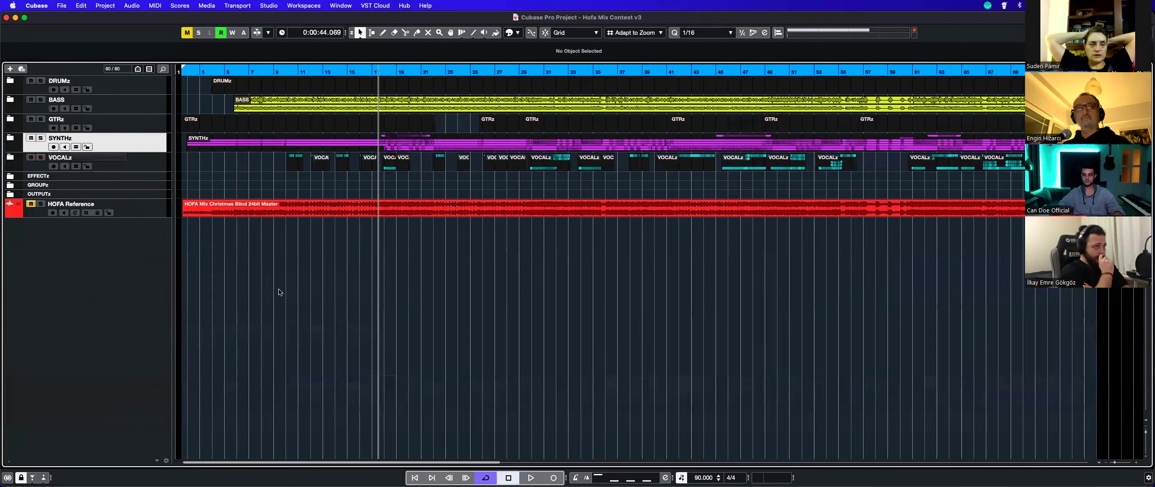
key(shift+h)
key(super+s)
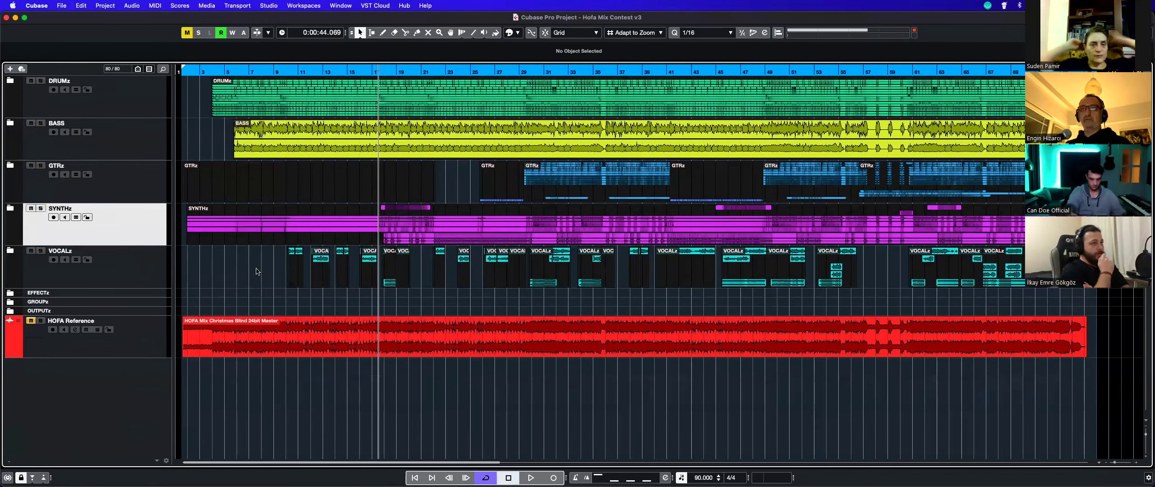
Step: Save the project and expand the DRUMz folder
key(super+s)
key(super+s)
key(super+s)
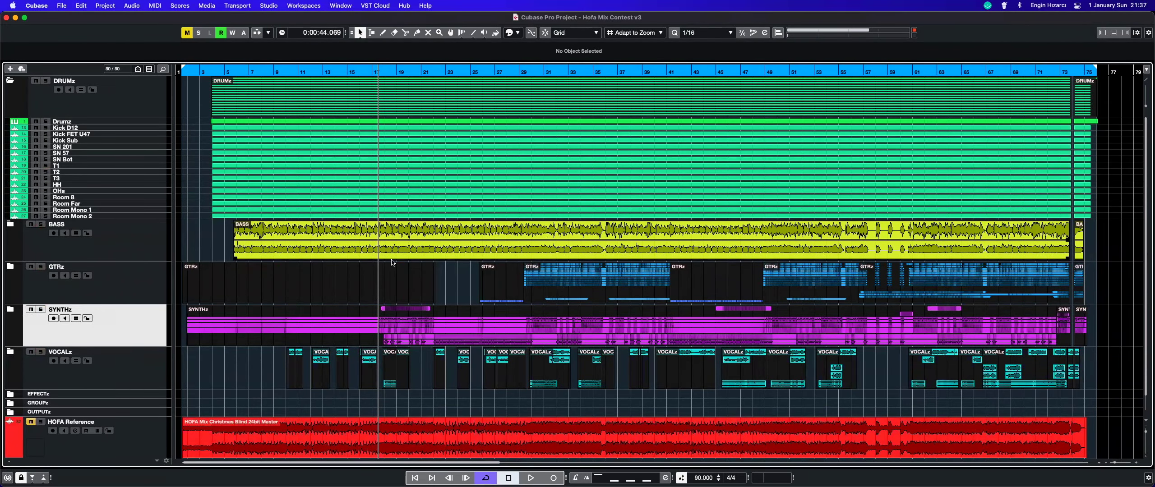
Step: Solo the DRUMz folder and enlarge its tracks to show the waveforms of the opening bars
key(shift+h)
key(shift+h)
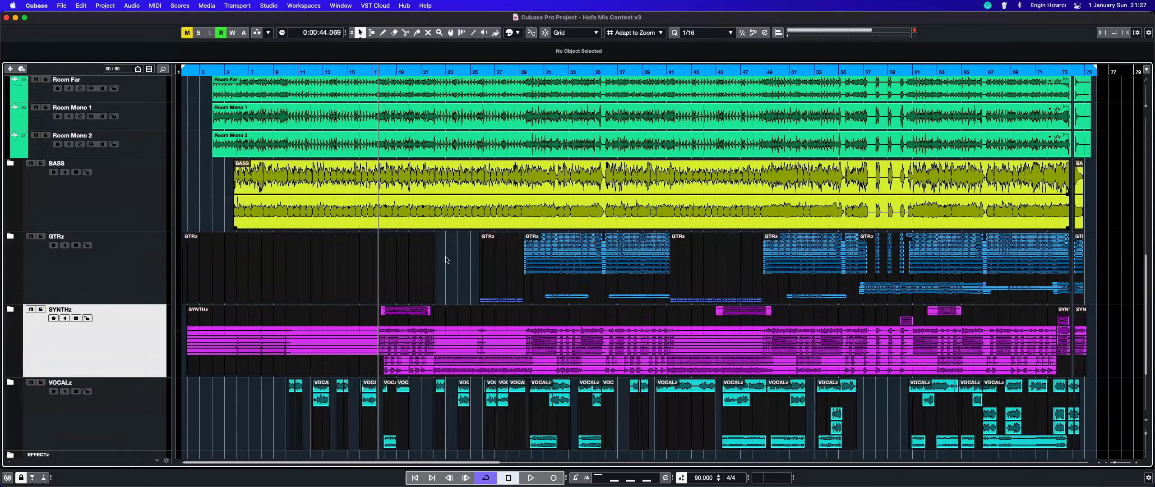
key(h)
key(h)
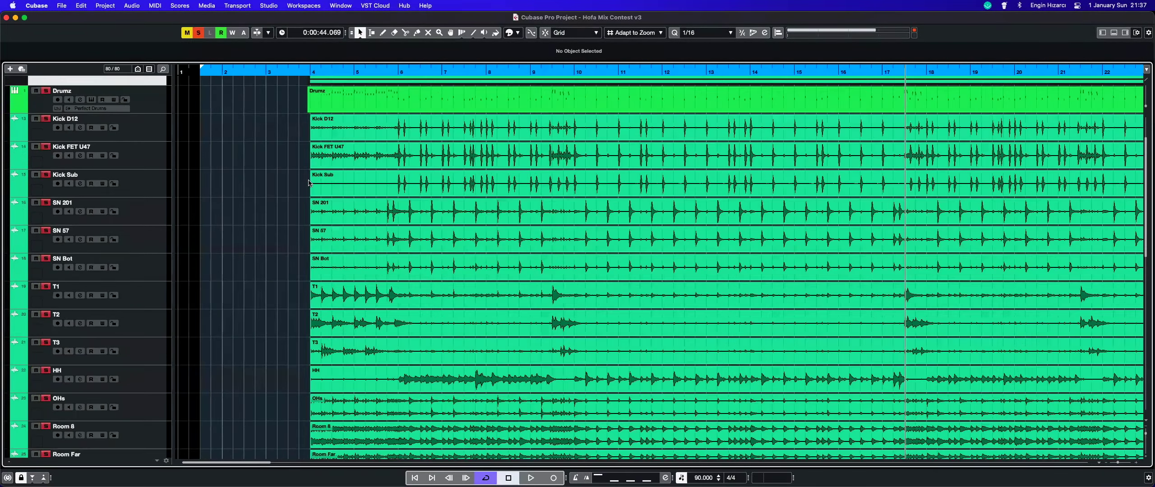
Step: Select the Kick D12 track and check the drum channels in MixConsole and the group and effect channels in MixConsole 2
click(144, 130)
key(F3)
key(F3)
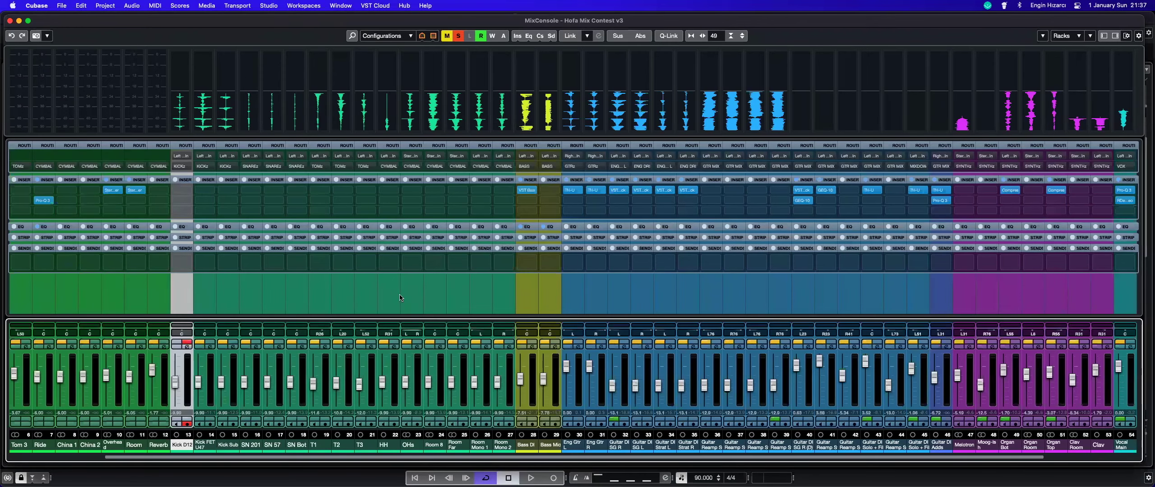
key(shift+F3)
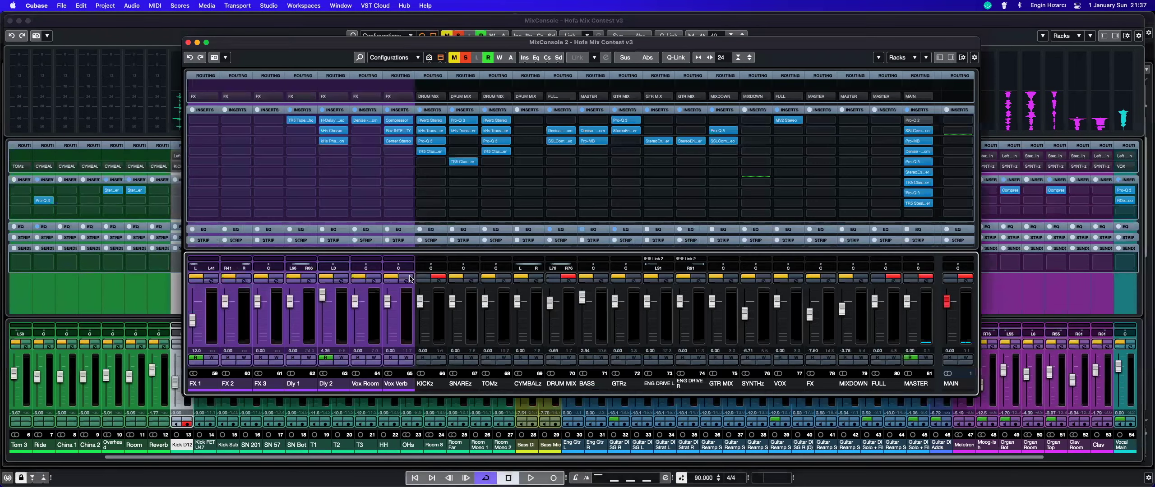
key(shift+F3)
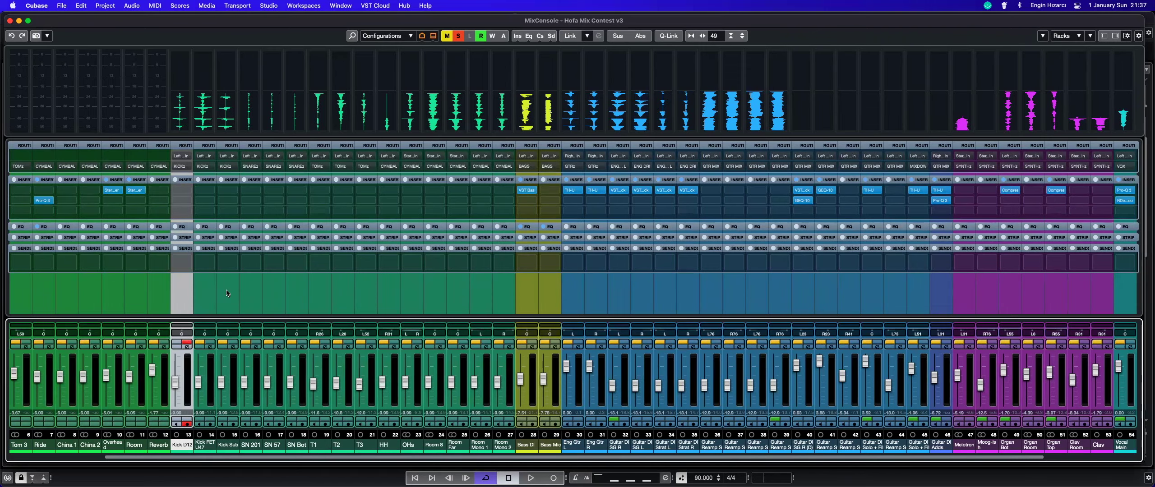
key(F3)
key(F3)
key(F3)
Step: Solo only the Drumz instrument track and play it from bar 4
click(164, 172)
click(311, 70)
key(space)
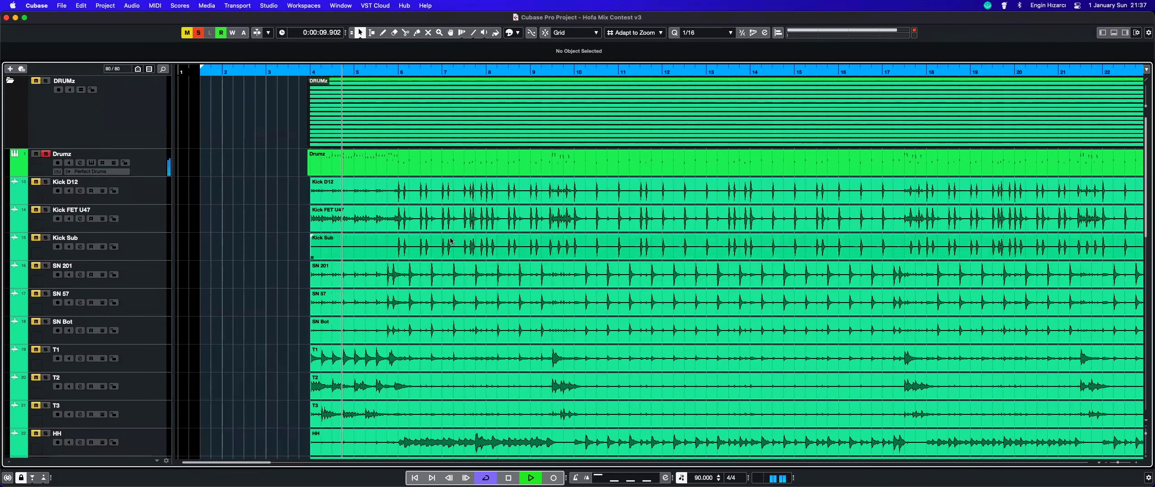
key(space)
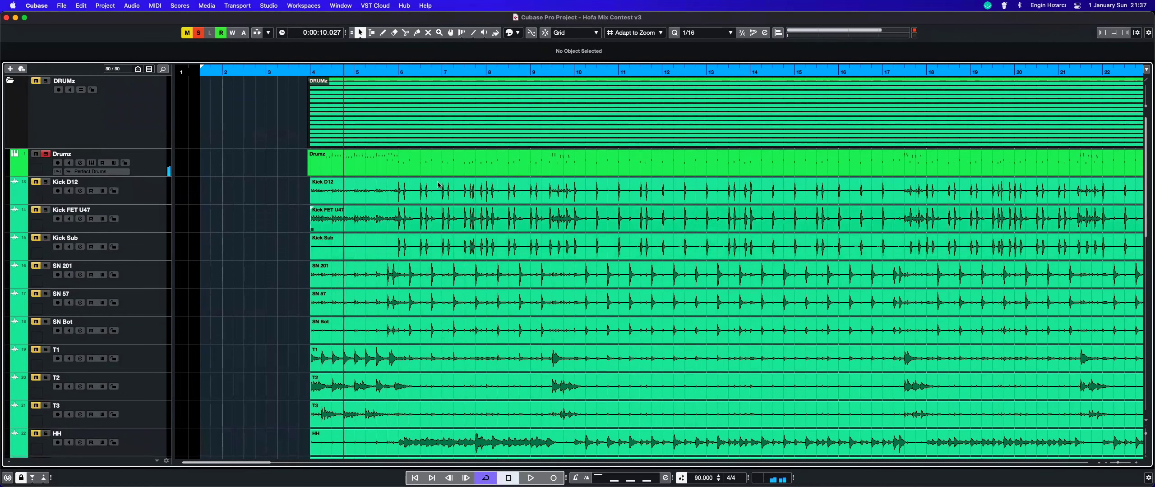
Step: Solo the whole DRUMz folder again and place the cursor just before bar 4
key(shift+h)
key(shift+h)
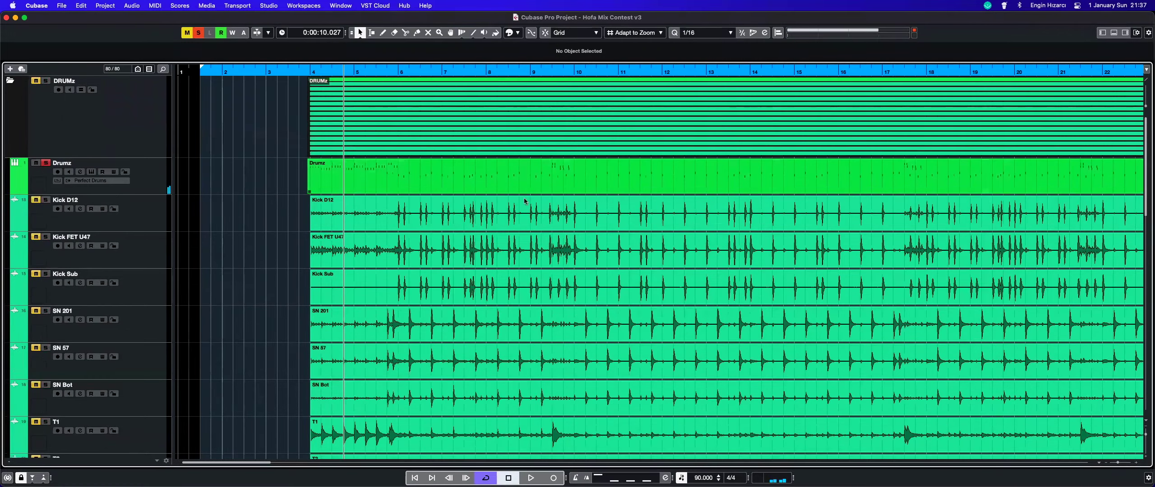
key(h)
key(h)
key(h)
key(h)
key(h)
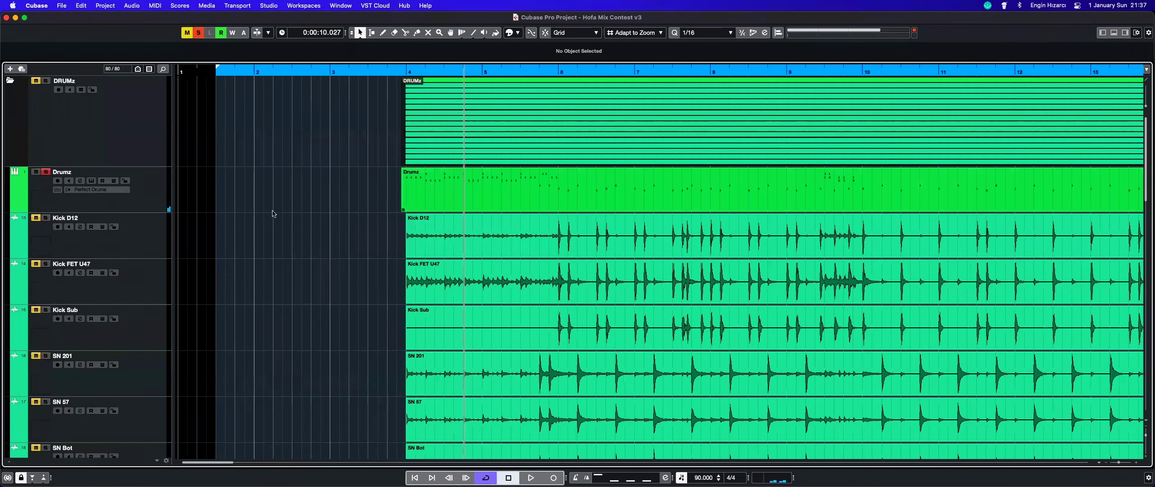
scroll(180, 172, down, 3)
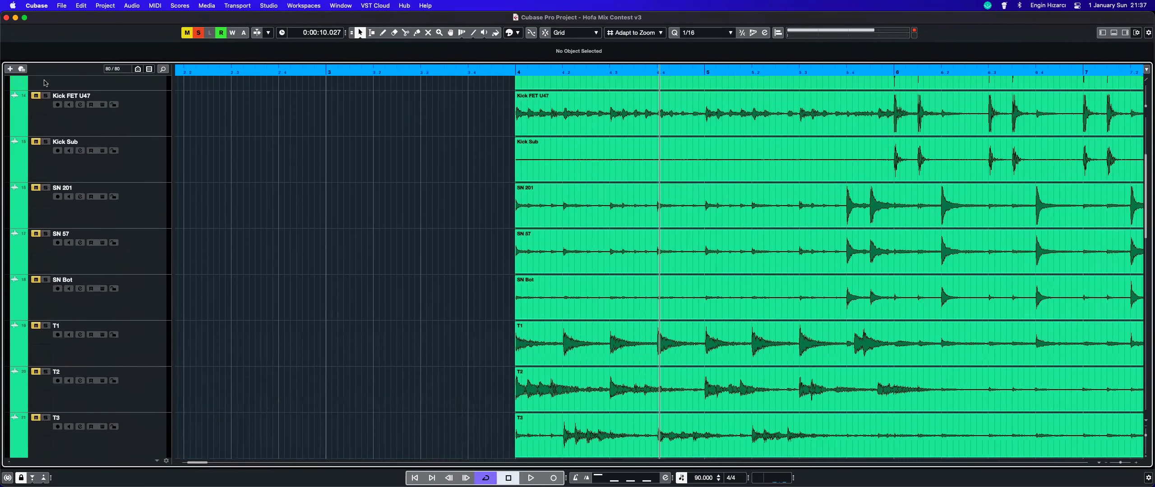
scroll(90, 117, up, 3)
click(46, 82)
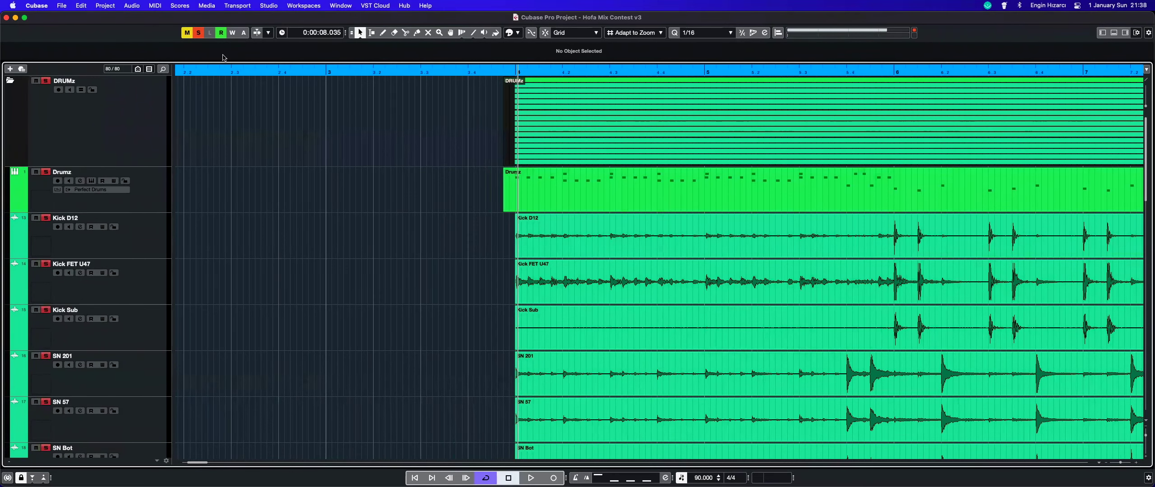
click(509, 71)
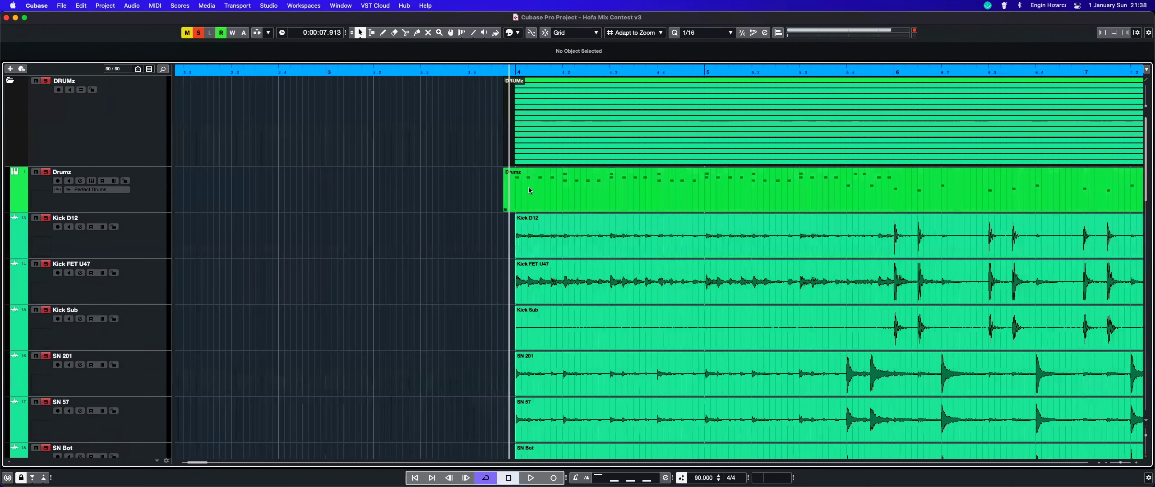
Step: Compare the Drumz MIDI notes with the kick waveforms at bar 4, viewing the notes in the in-place editor and closing it again
key(shift+h)
key(shift+h)
key(shift+h)
key(shift+h)
key(shift+h)
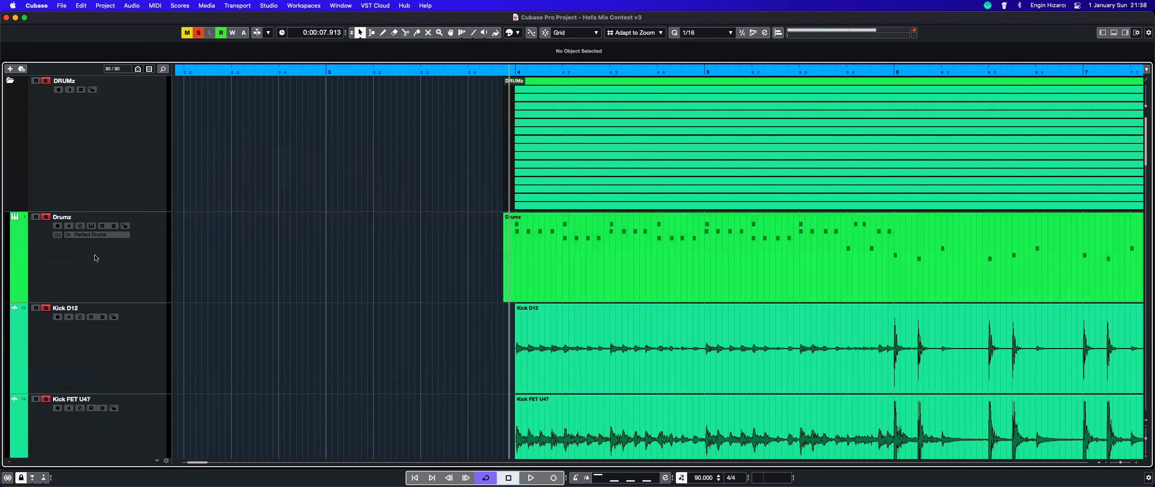
key(h)
click(58, 235)
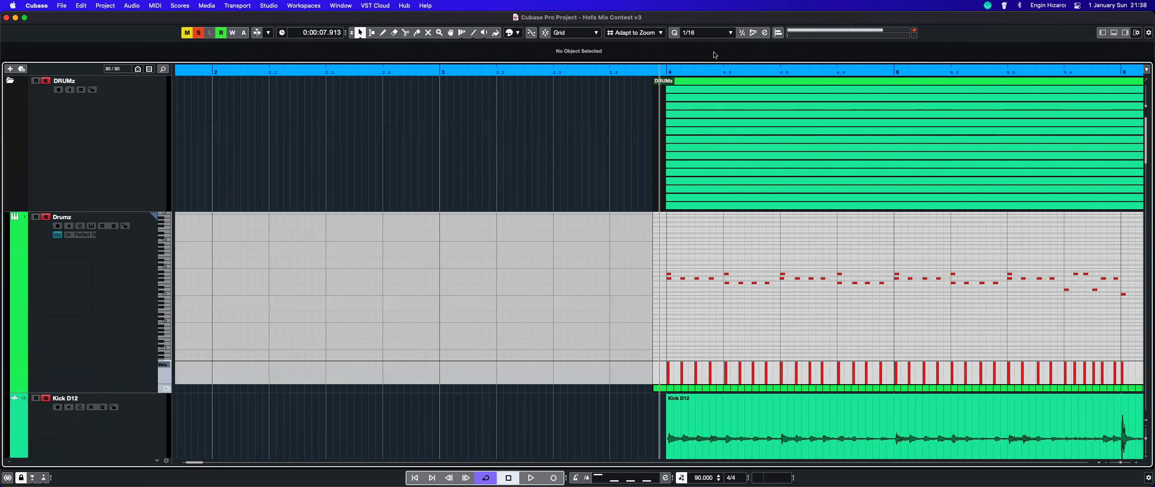
click(687, 72)
key(h)
key(h)
drag(560, 144, 495, 147)
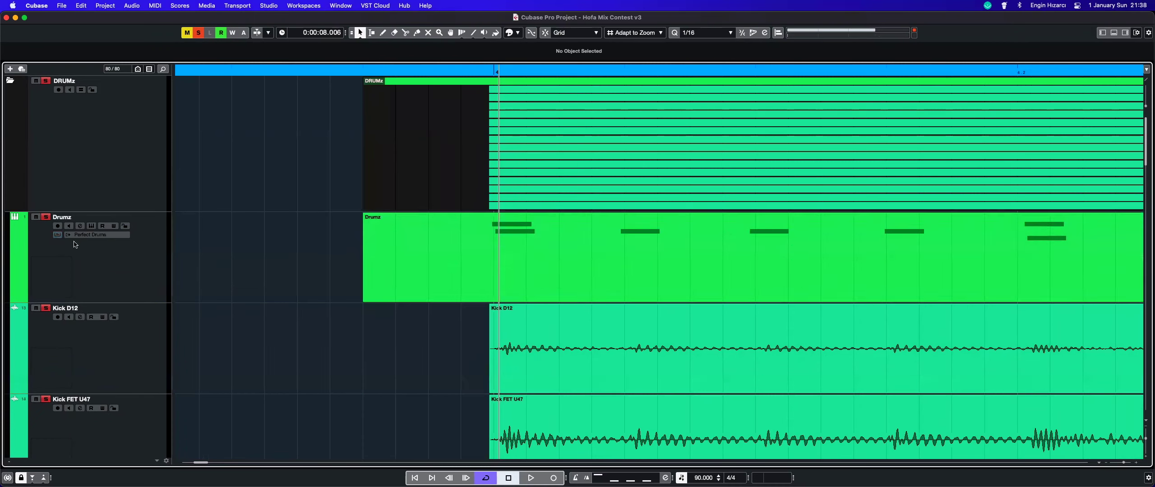
click(58, 235)
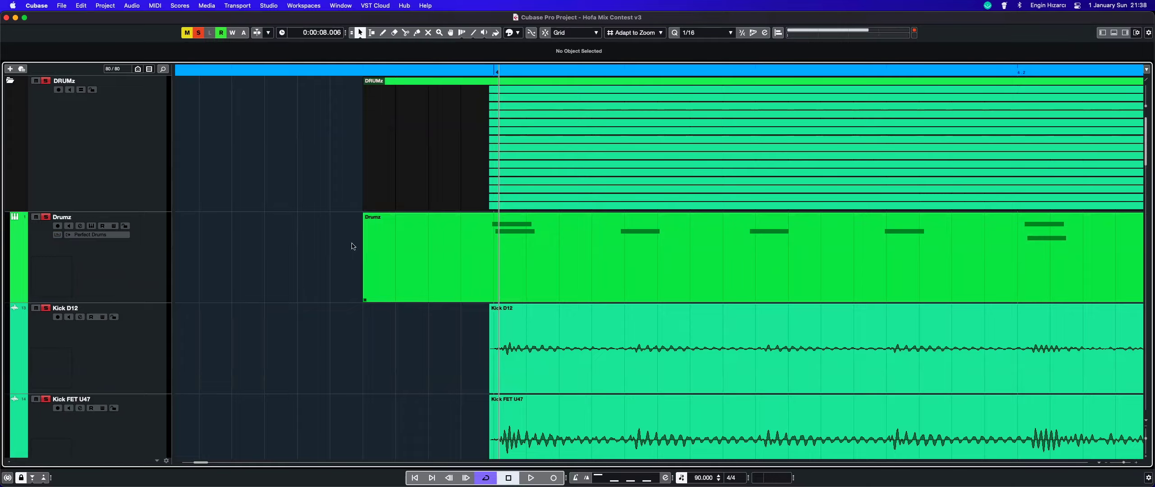
Step: Play the soloed drums around bar 4, first with the Drumz instrument track and again with its solo off
key(shift+f)
key(shift+h)
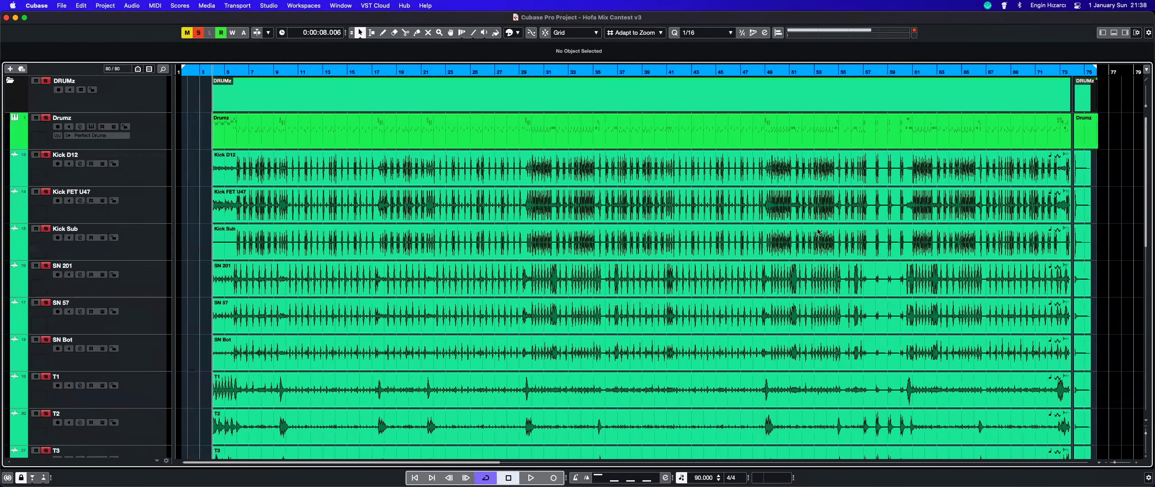
key(h)
key(h)
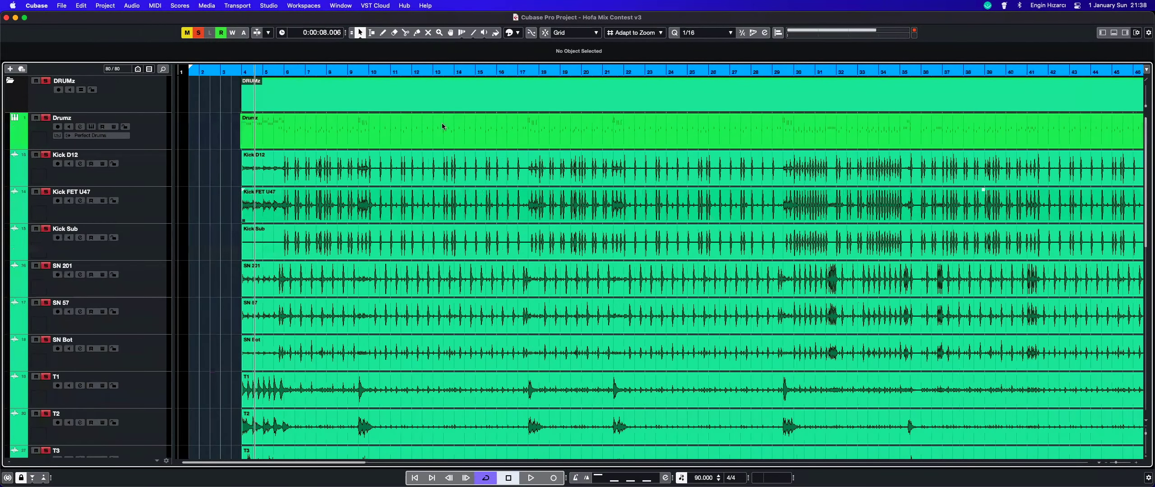
key(h)
key(h)
key(h)
key(h)
key(h)
key(h)
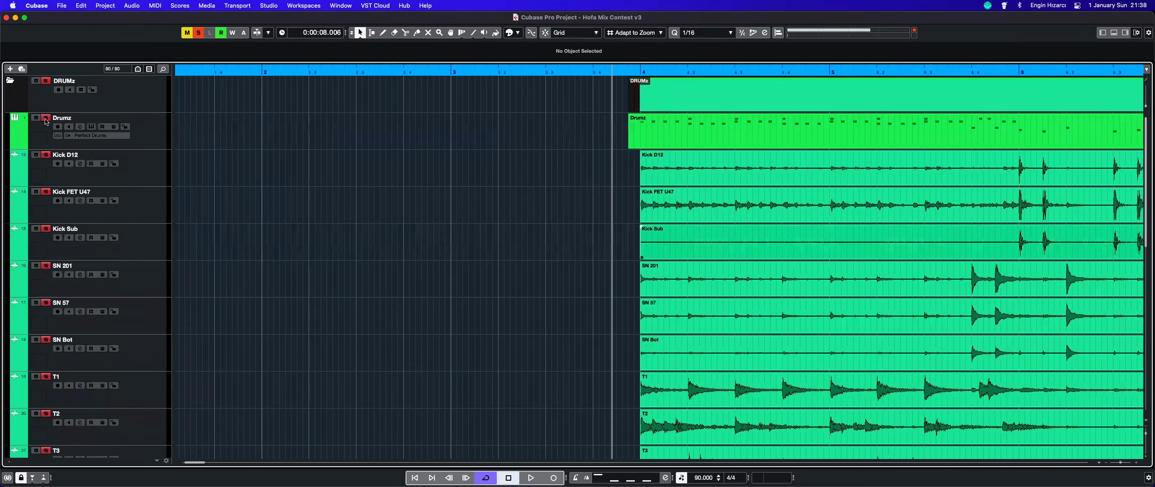
key(space)
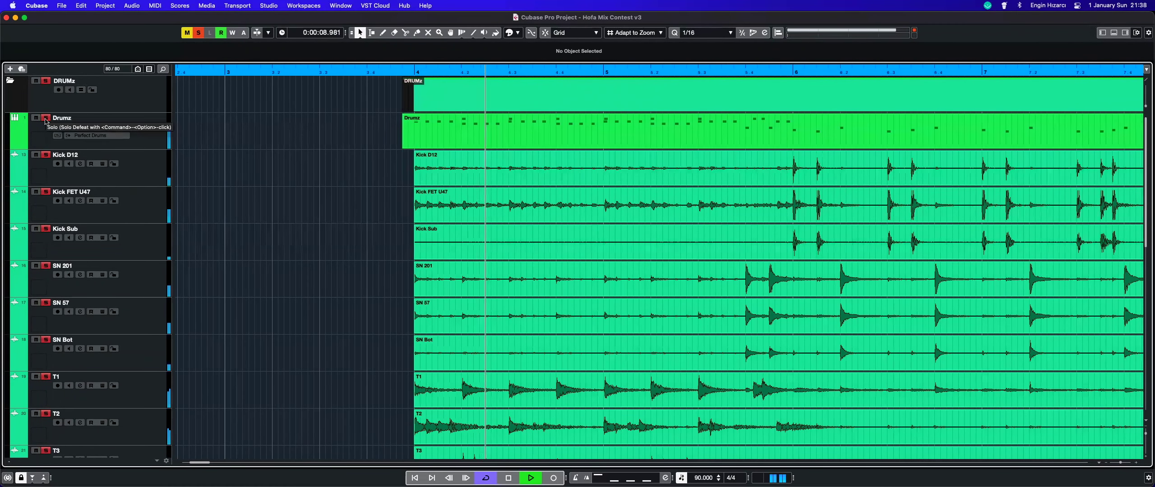
click(46, 119)
key(space)
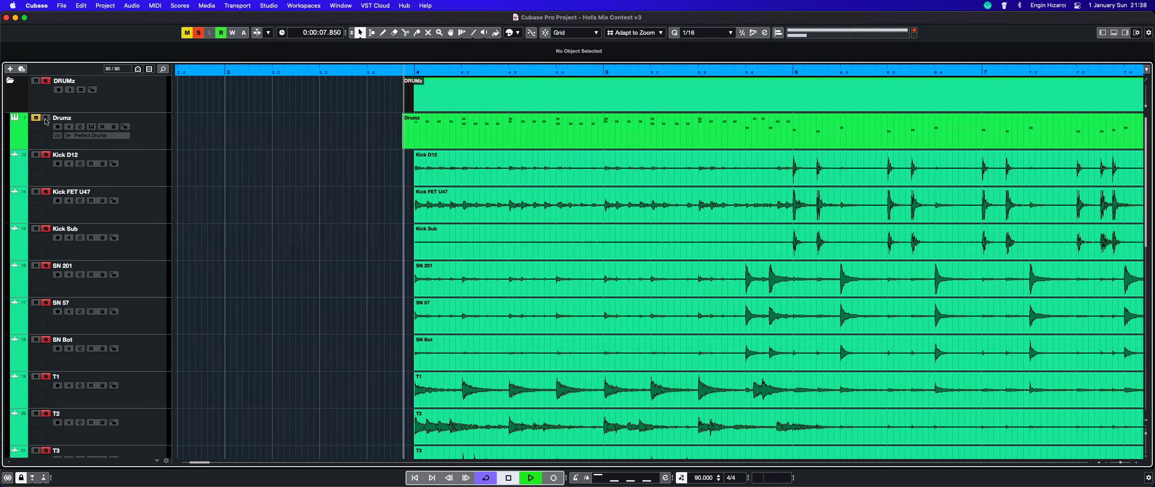
key(space)
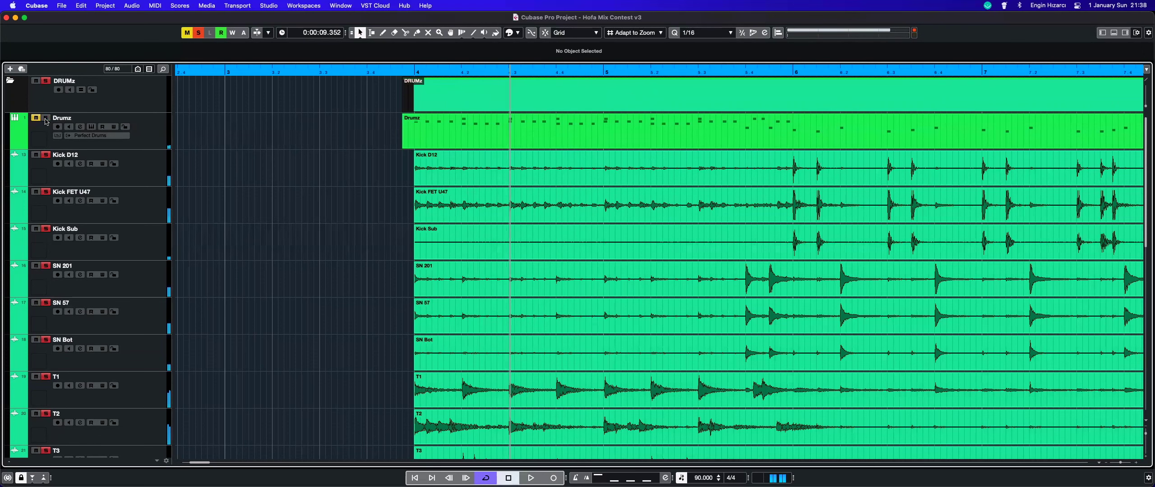
Step: Solo only the Drumz track and play the opening fill on its own
click(46, 119)
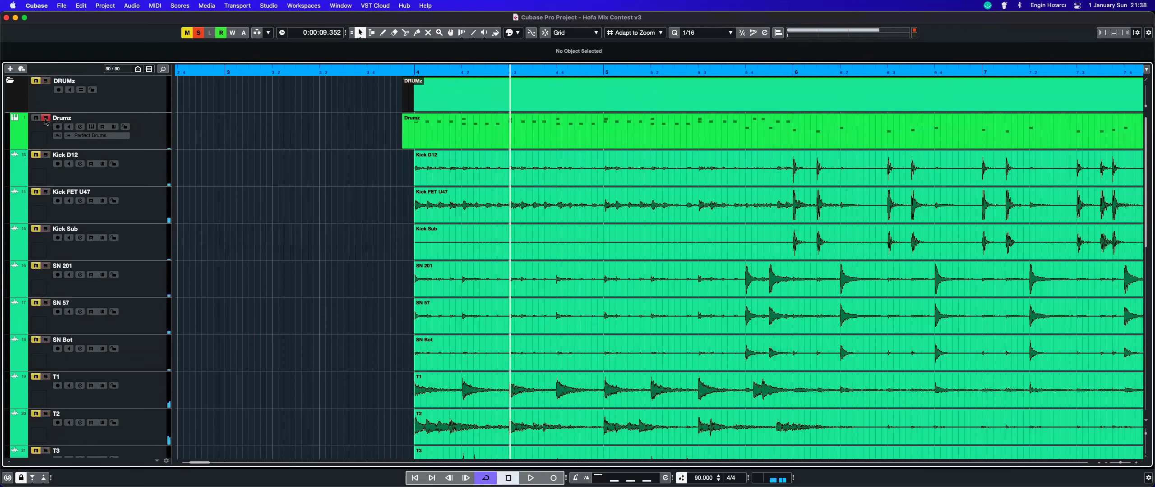
key(space)
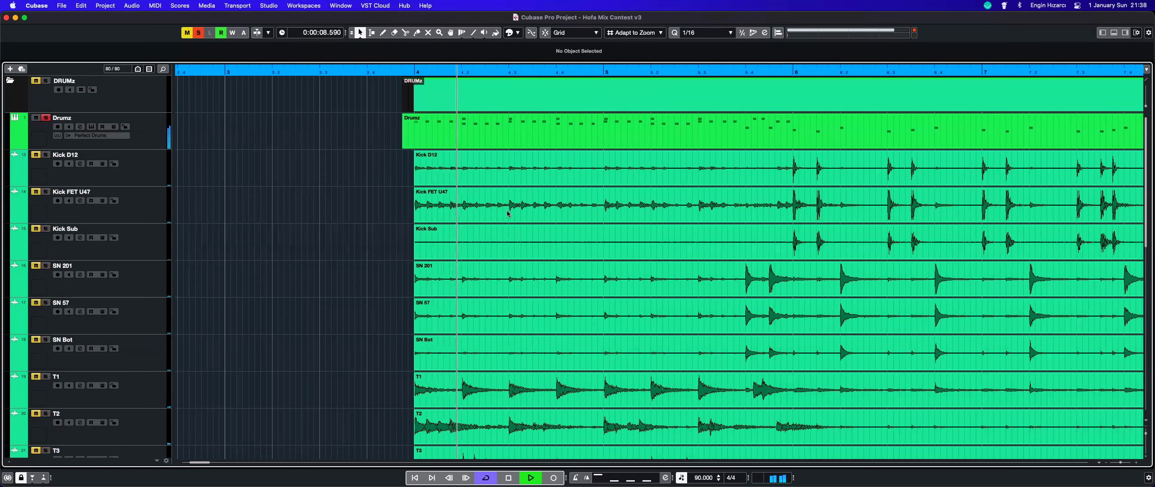
key(space)
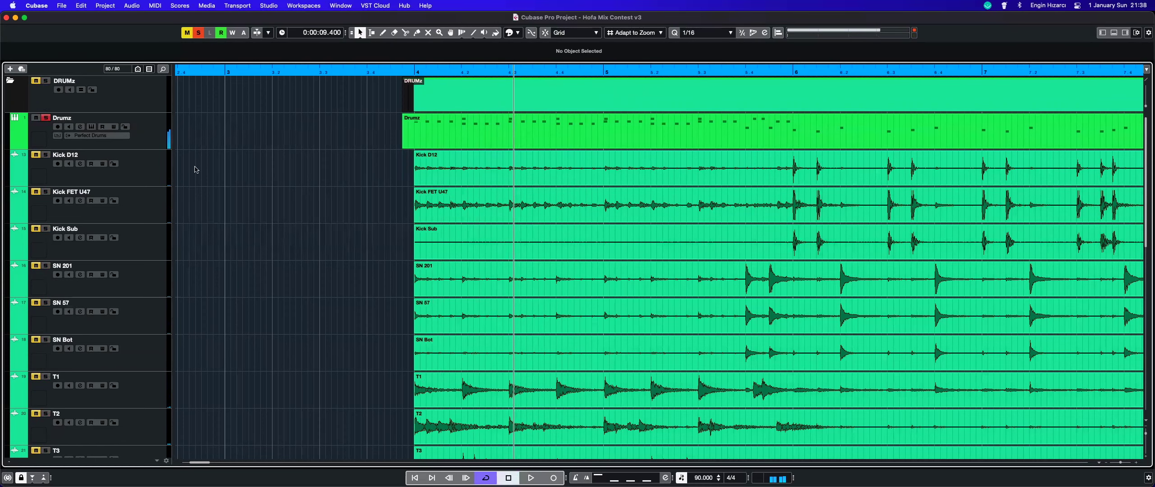
Step: Play a further passage of the soloed Drumz track, deactivate its solo and fit the whole project in view
key(g)
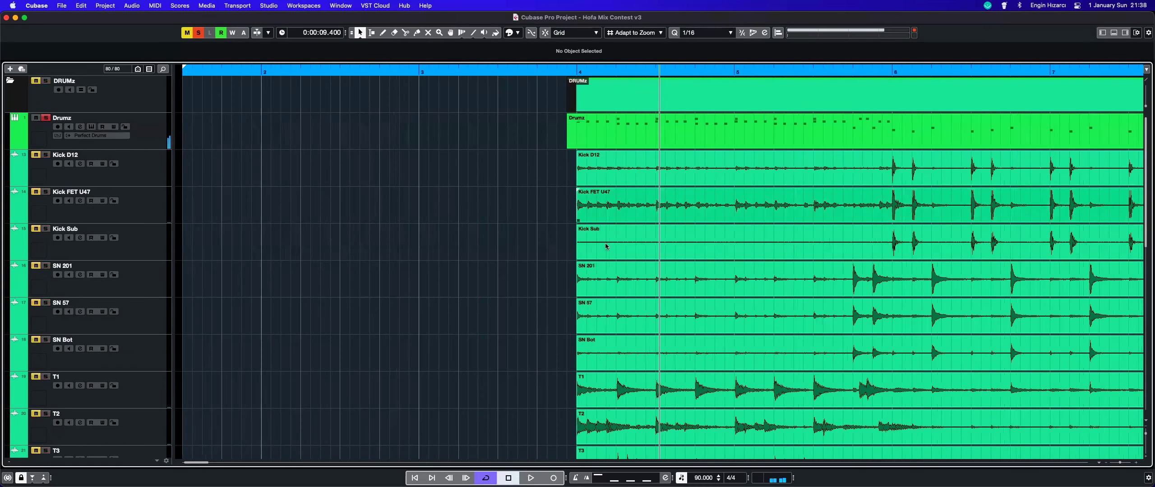
key(g)
key(g)
scroll(518, 240, right, 3)
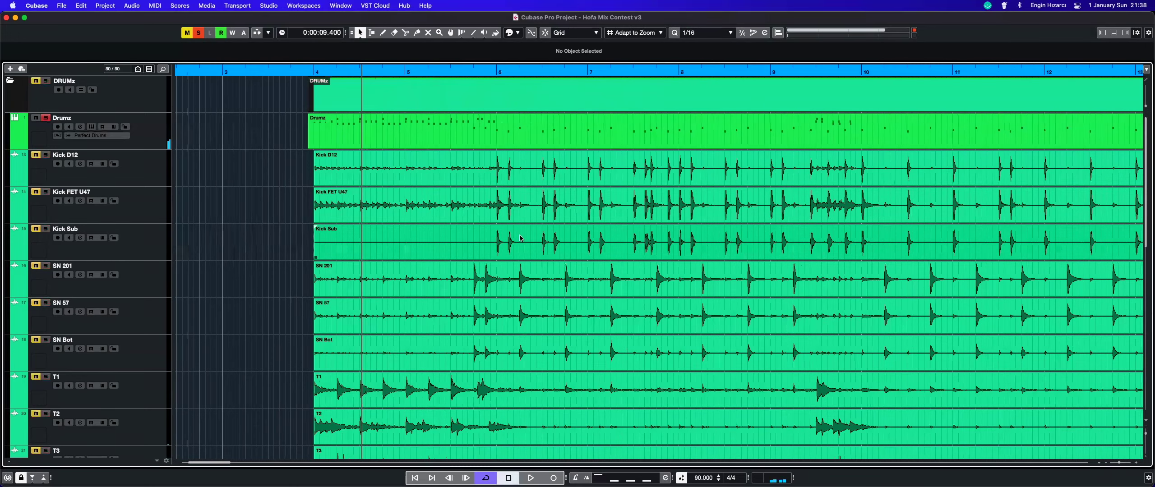
scroll(522, 240, right, 3)
key(space)
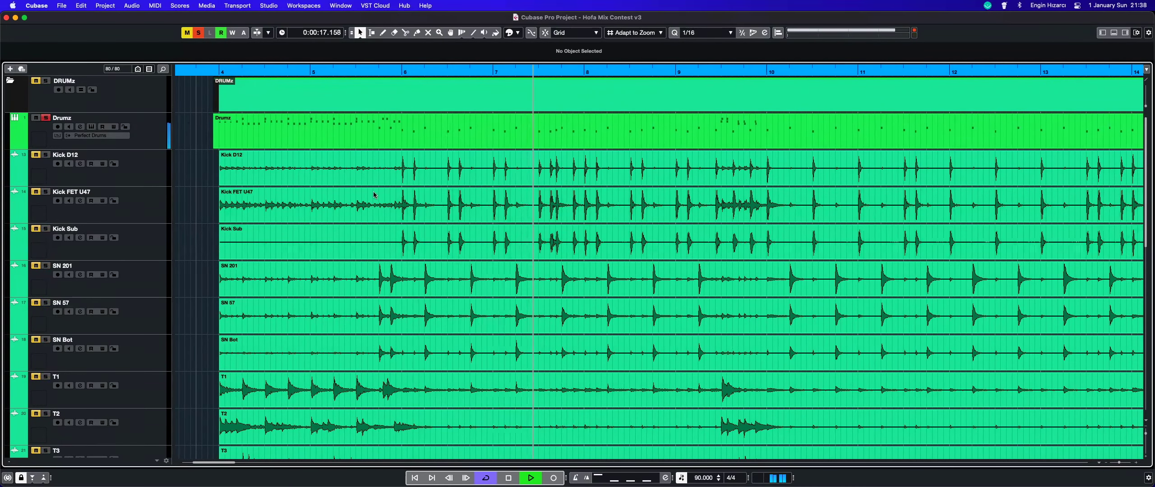
key(space)
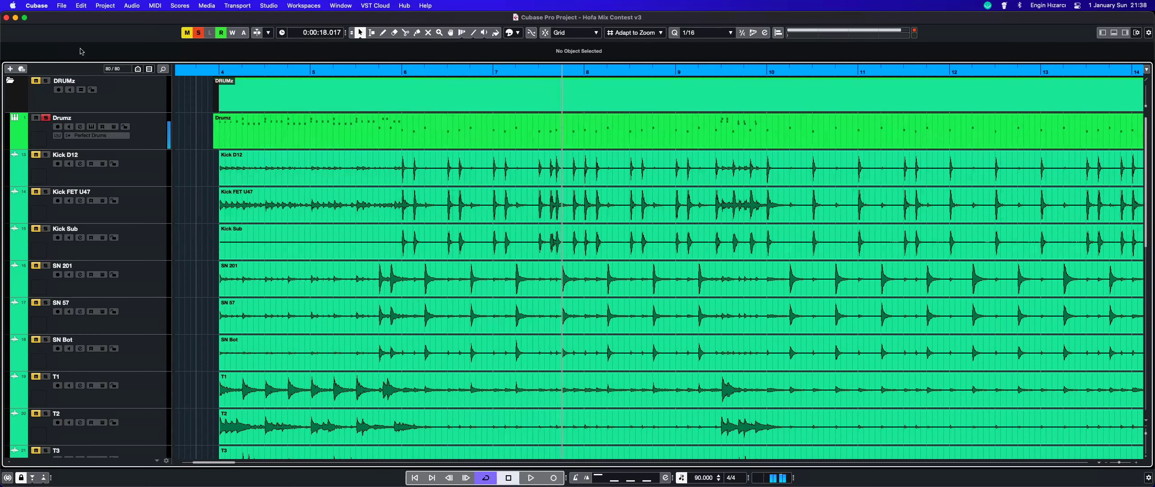
click(46, 117)
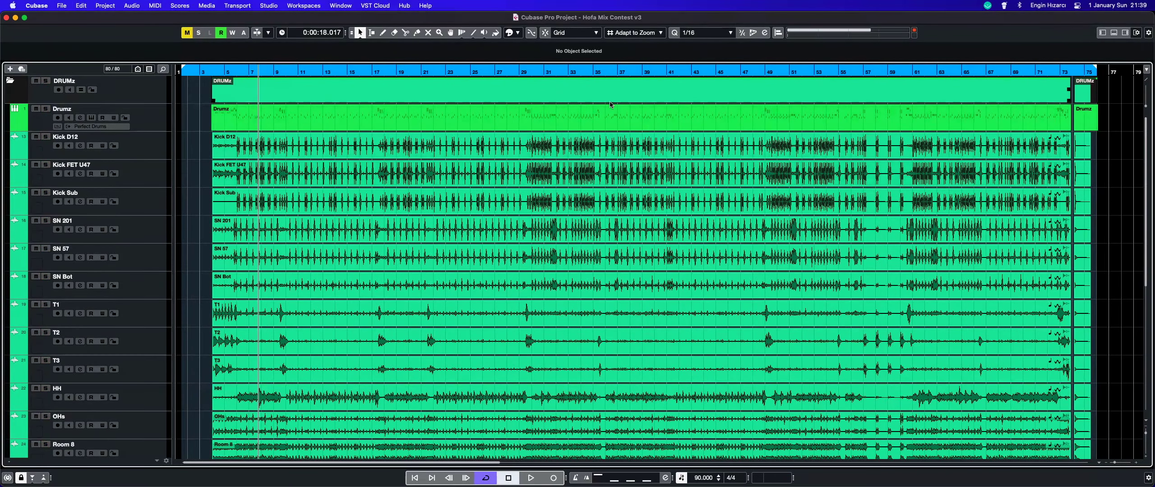
Step: Open the Kick D12 event in the Sample Editor and display its AudioWarp settings and warp markers
click(606, 115)
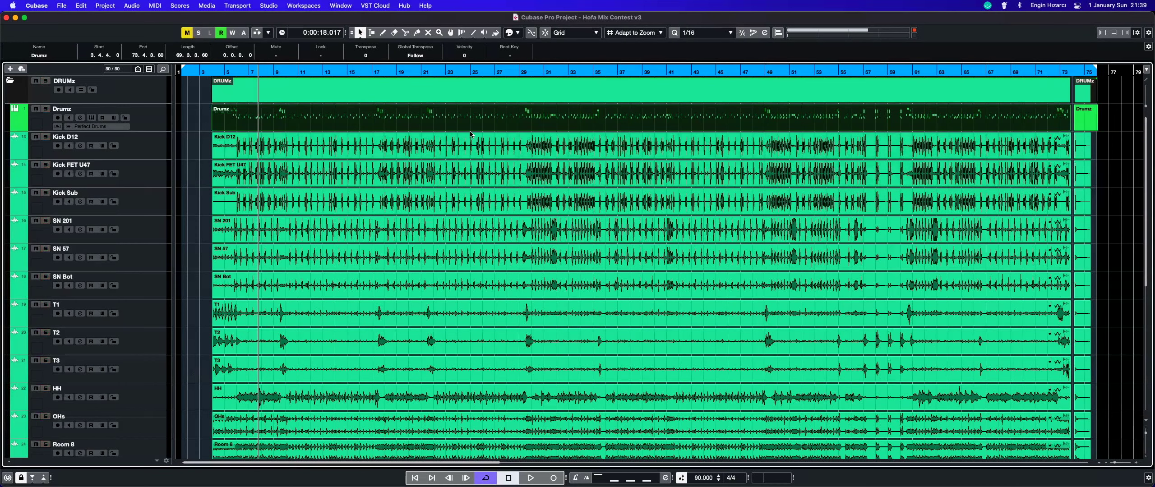
click(203, 147)
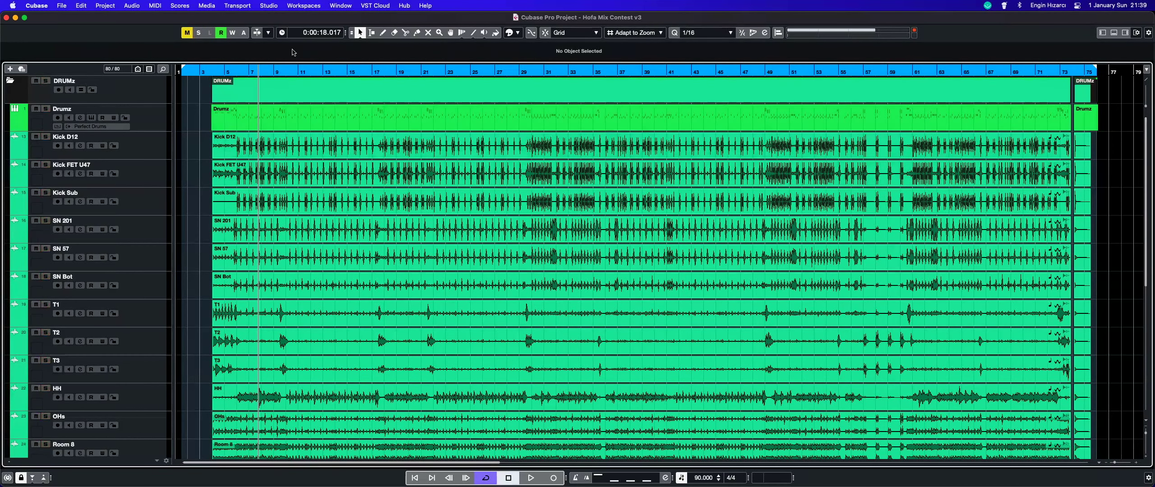
double_click(803, 147)
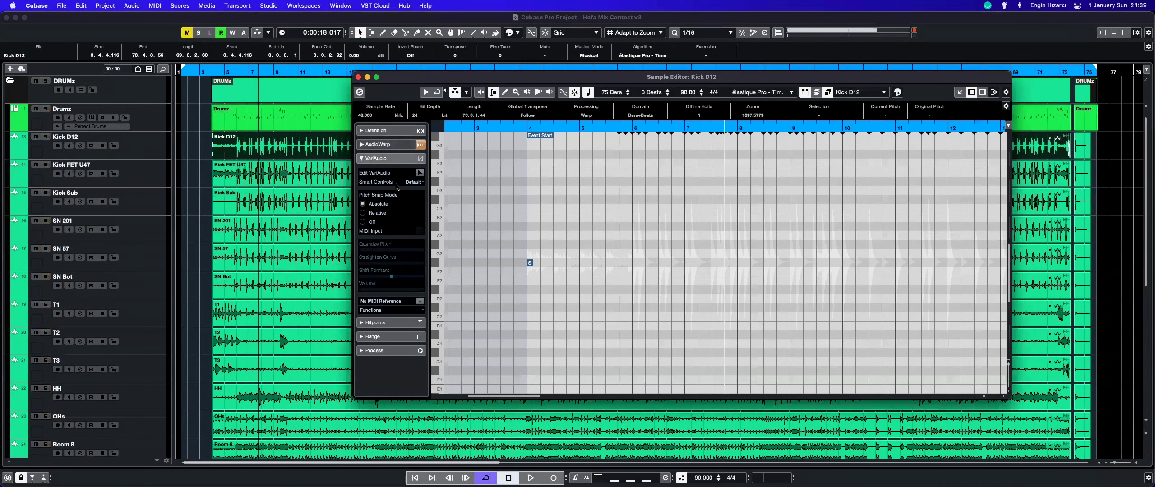
click(389, 144)
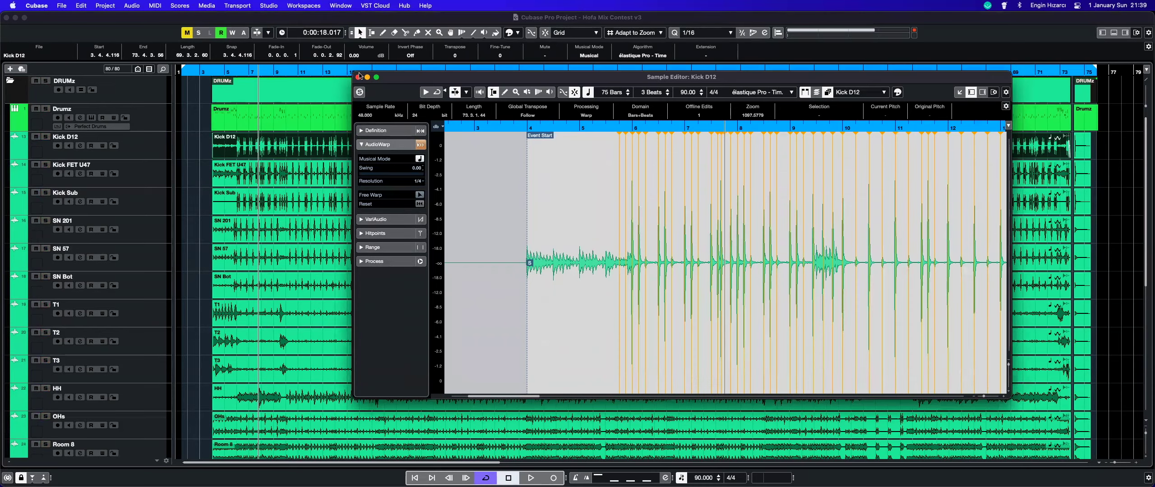
Step: Close the Sample Editor and examine the opening bars of the recorded kick, snare and tom tracks up close
click(359, 77)
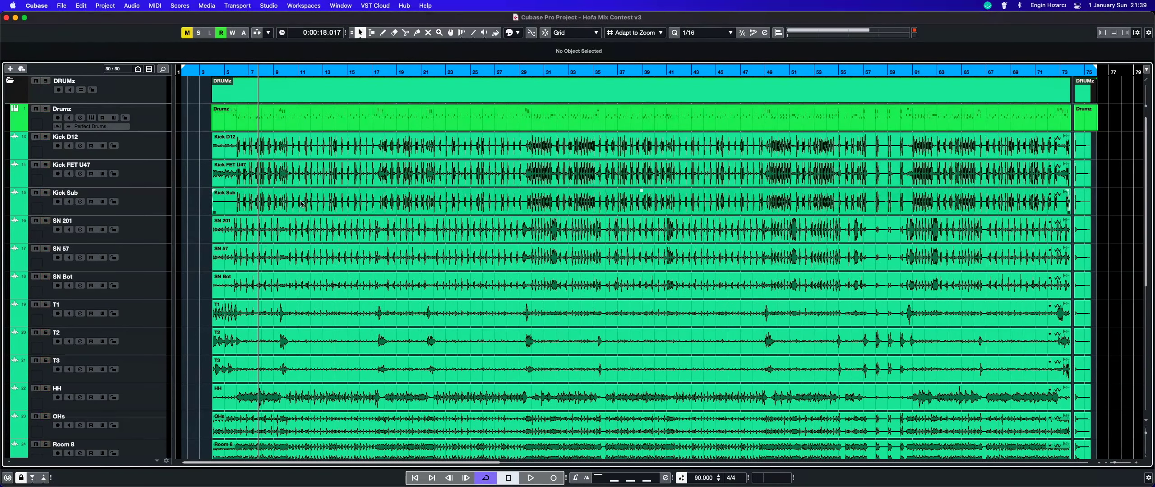
key(shift+g)
key(shift+g)
key(shift+h)
key(shift+h)
key(shift+h)
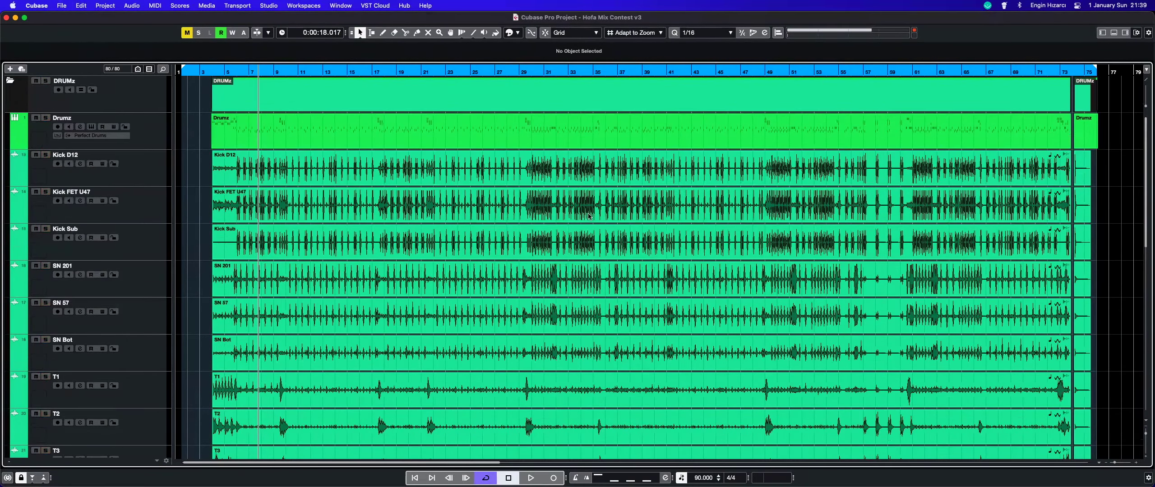
key(h)
key(h)
key(h)
key(h)
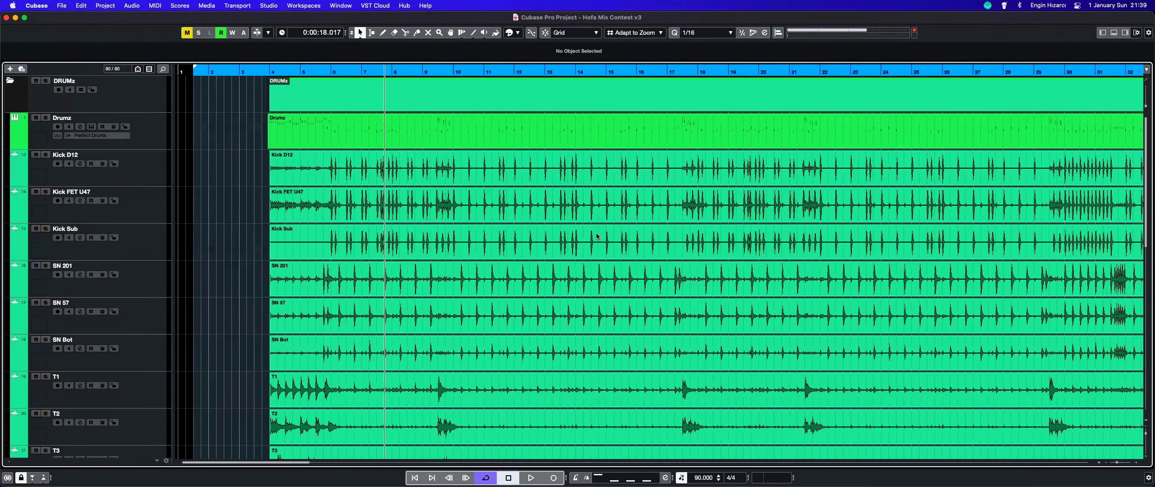
key(h)
key(h)
scroll(599, 236, right, 3)
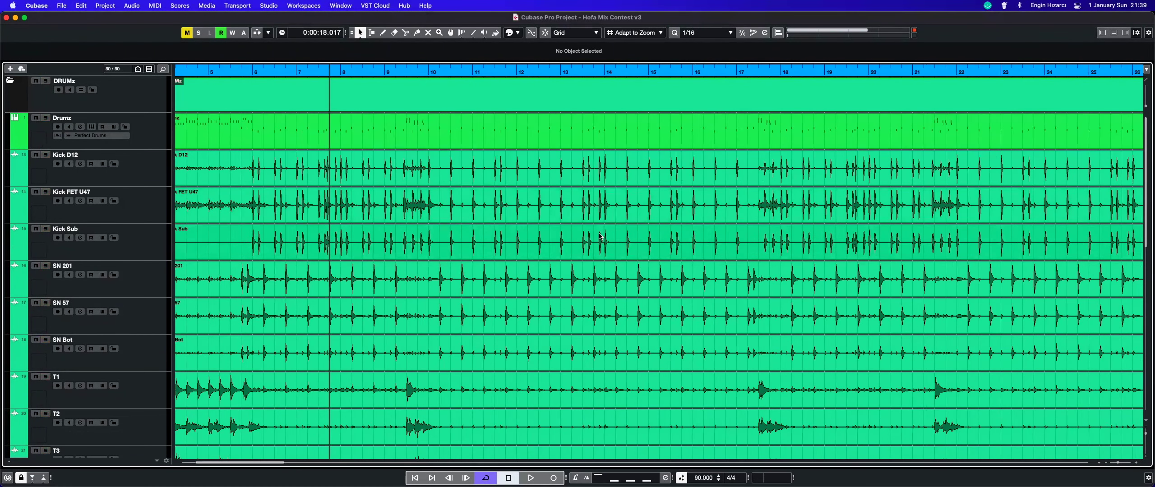
scroll(658, 250, left, 5)
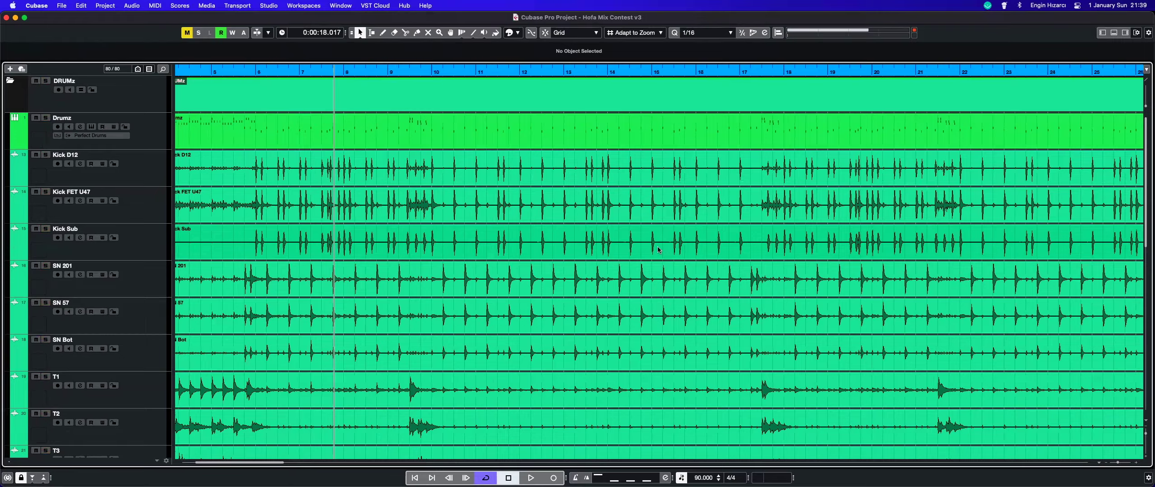
scroll(573, 81, left, 1)
scroll(573, 81, down, 3)
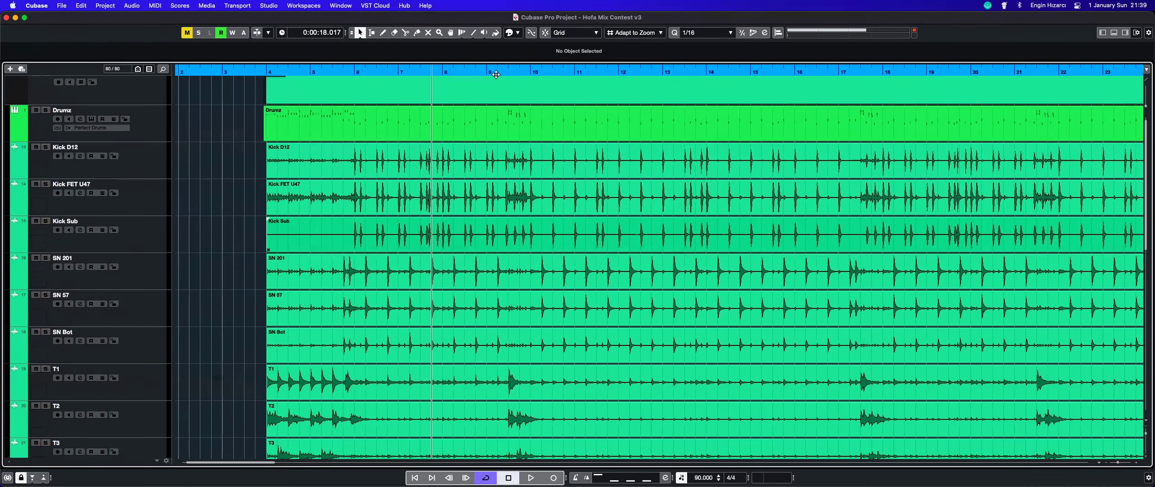
Step: Place the cursor at bar 9 and solo the whole DRUMz folder
click(486, 70)
scroll(243, 263, up, 3)
click(46, 81)
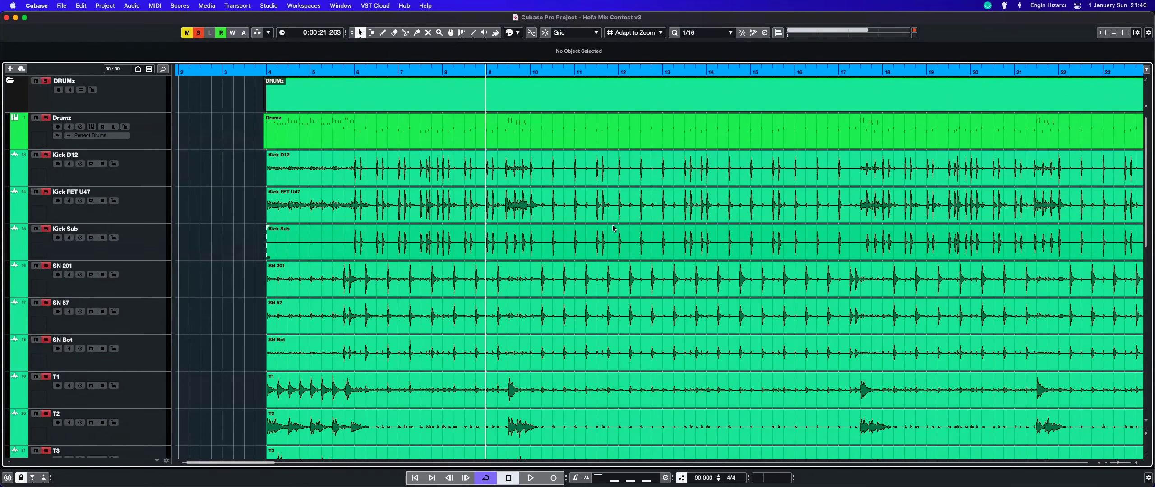
Step: Examine the soloed drum tracks from the kicks to the room mics, along with the folders below them
scroll(533, 248, down, 5)
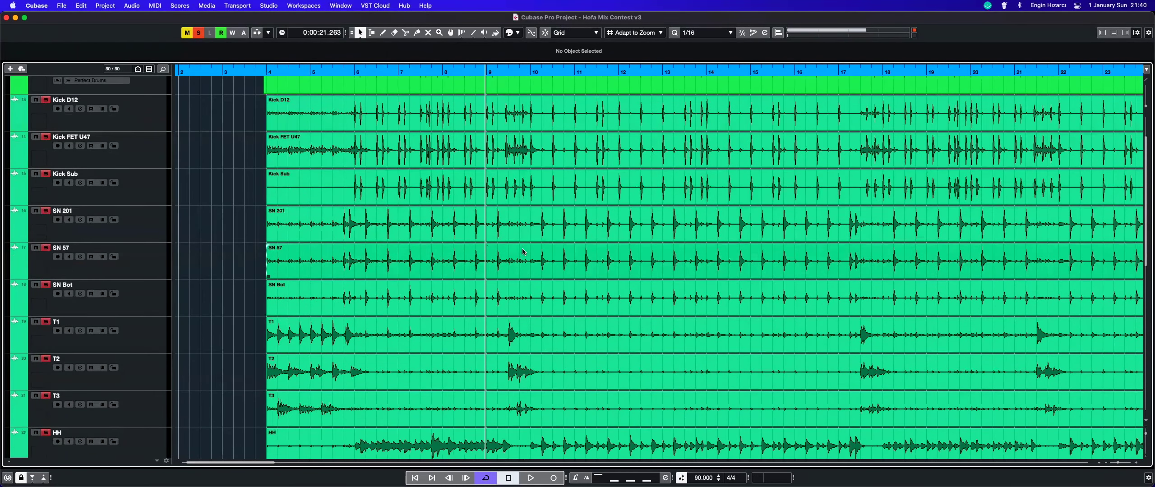
scroll(468, 262, down, 10)
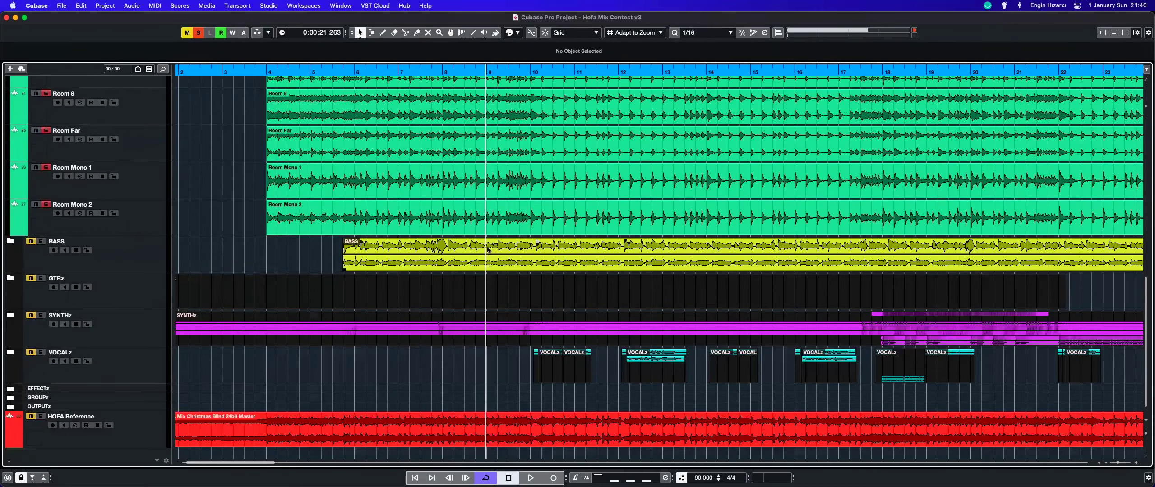
key(shift+h)
key(shift+h)
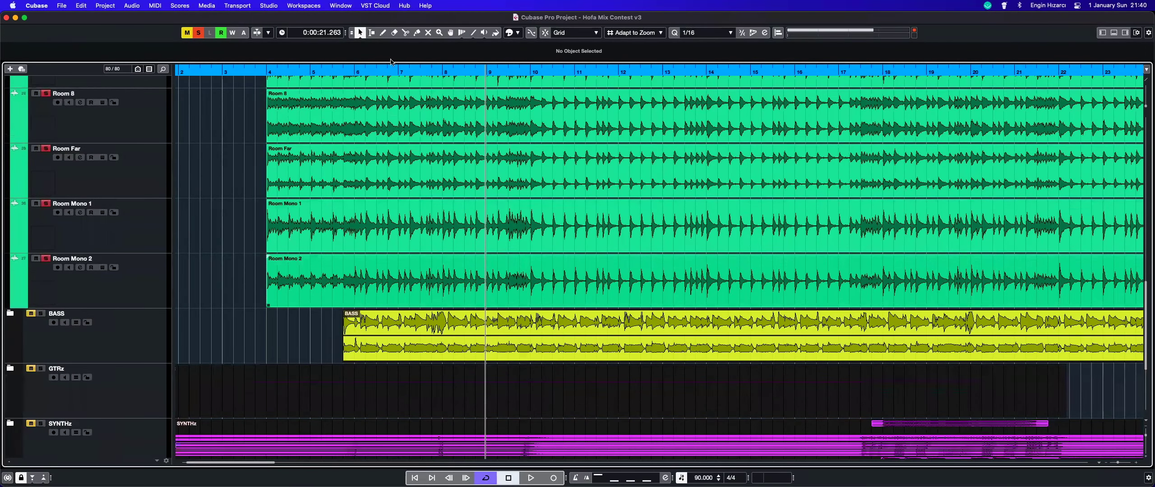
scroll(397, 152, up, 1)
scroll(355, 120, up, 1)
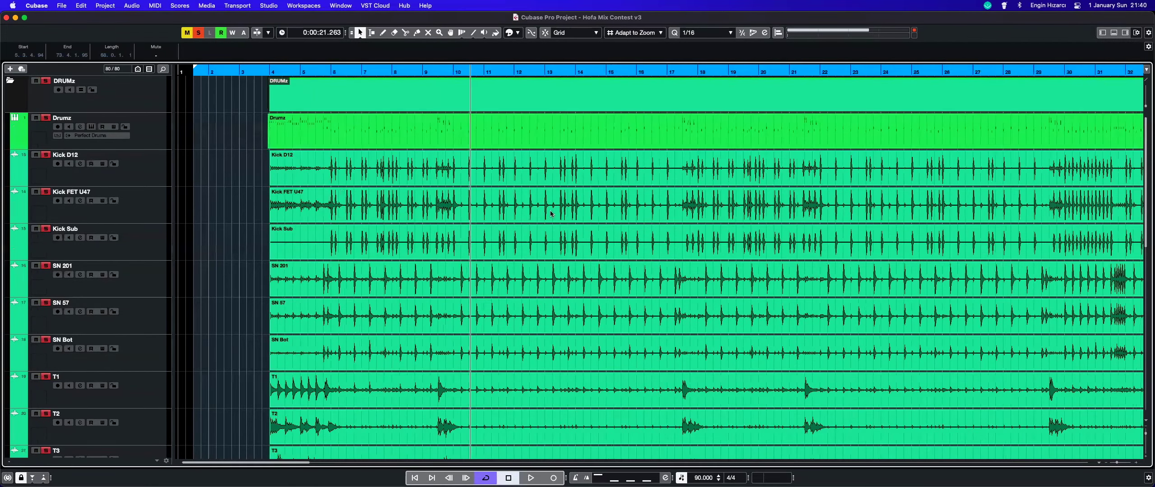
scroll(551, 212, up, 1)
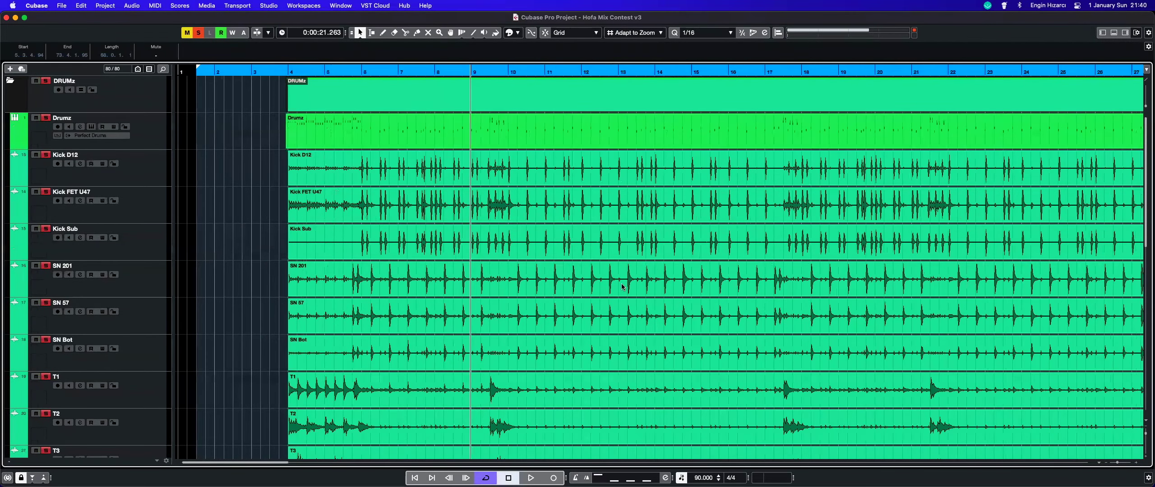
scroll(622, 286, up, 3)
scroll(622, 286, down, 3)
scroll(624, 283, down, 1)
click(634, 283)
key(space)
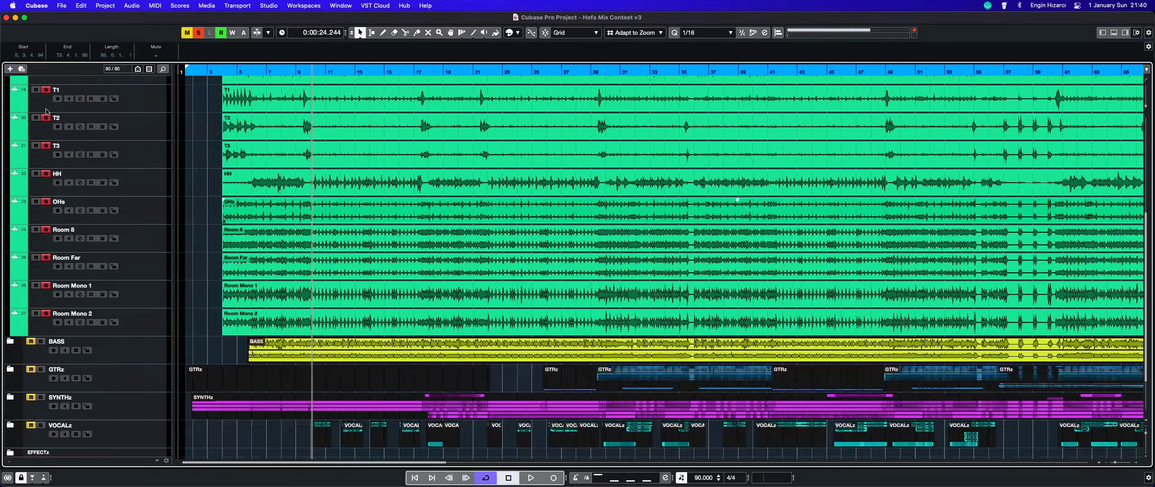
Step: Play the soloed Drumz track from about bar 10 and again from bar 9
drag(547, 70, 547, 73)
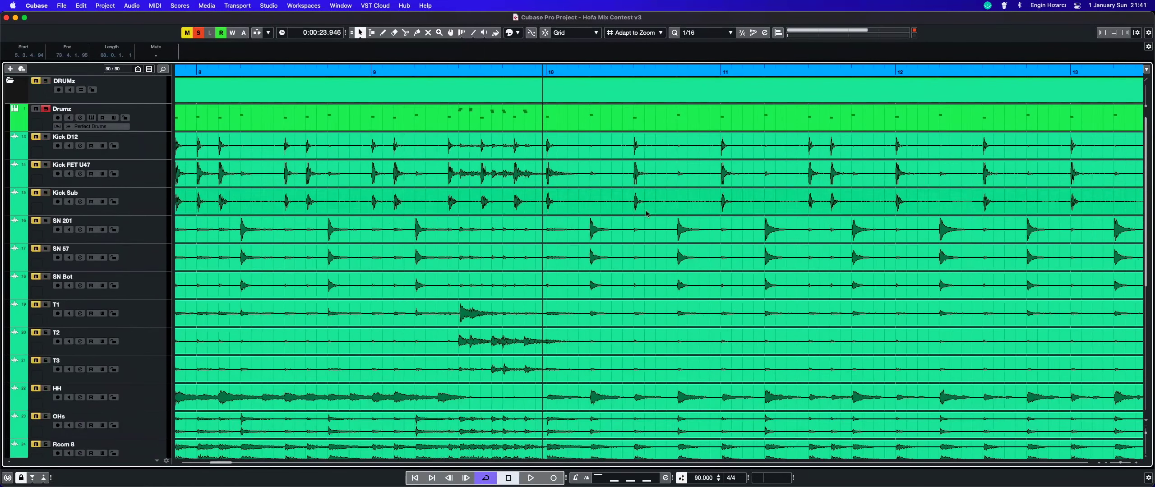
key(space)
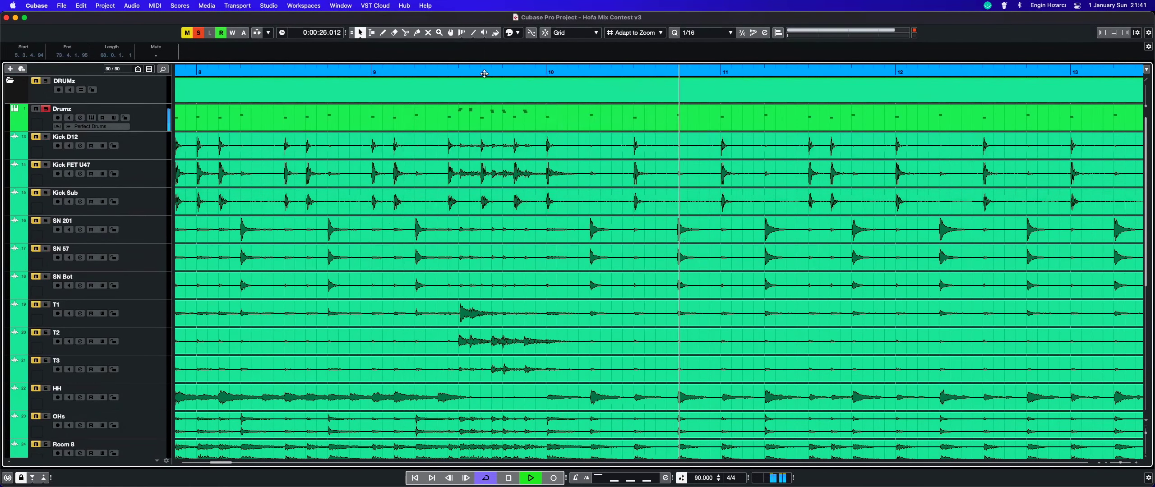
click(371, 71)
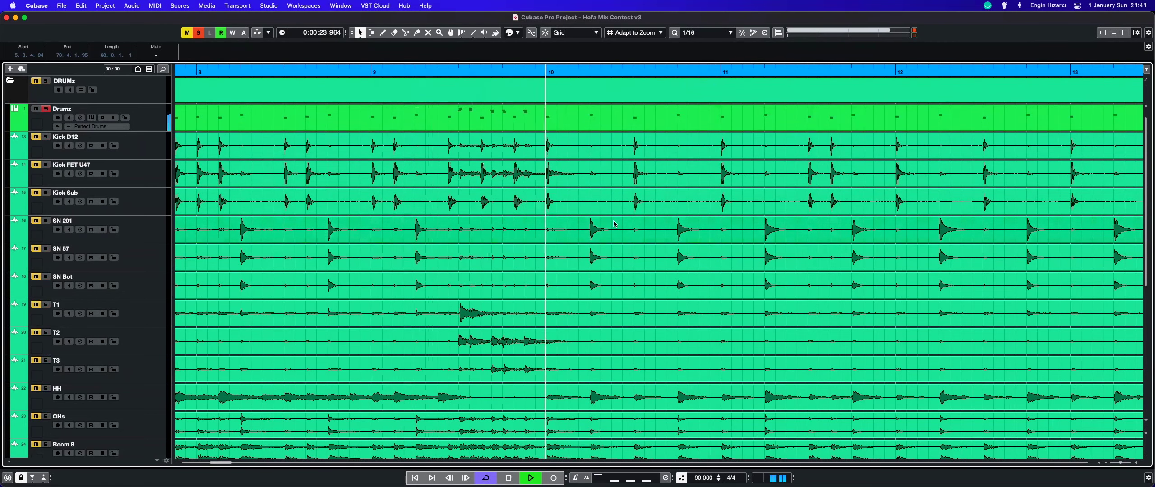
key(space)
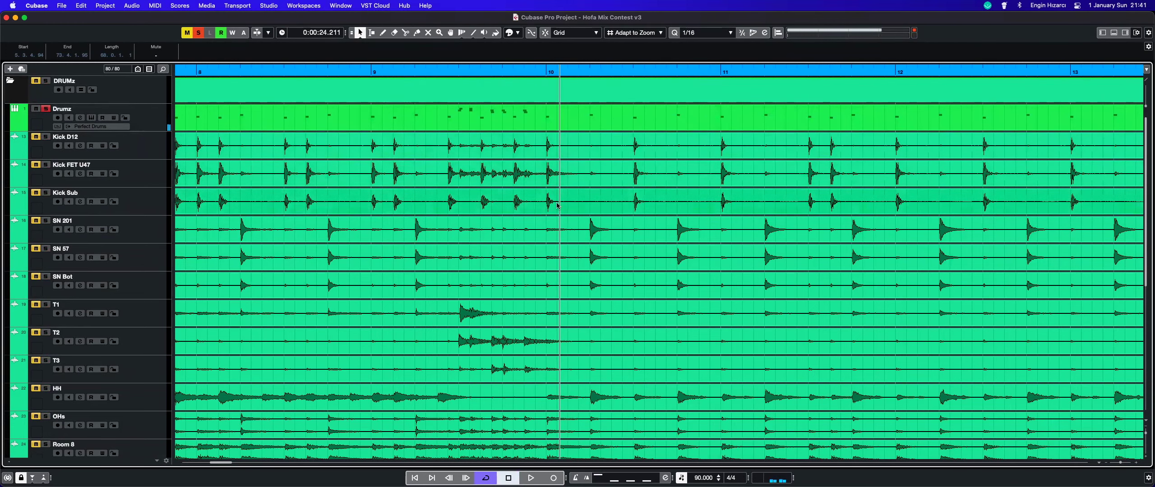
Step: Open the MixConsole and play the soloed Drumz and kick tracks around bar 9 through the KICKz channel
key(F3)
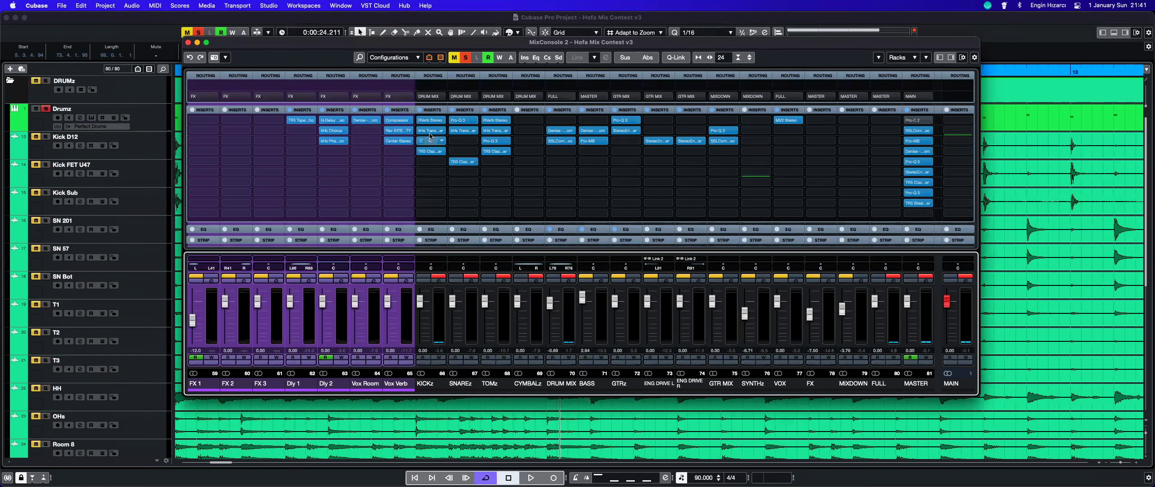
key(KP_0)
key(space)
key(Right)
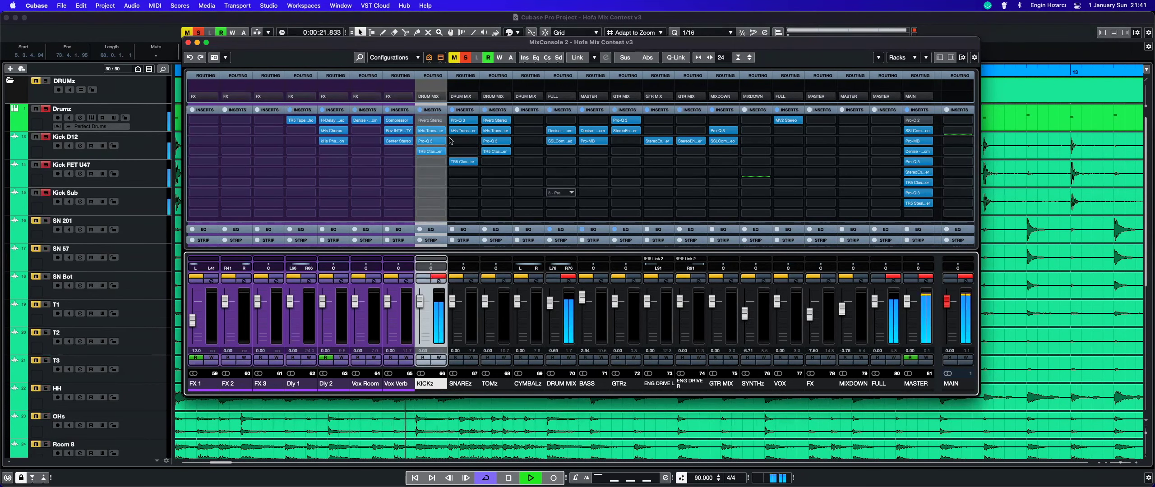
key(space)
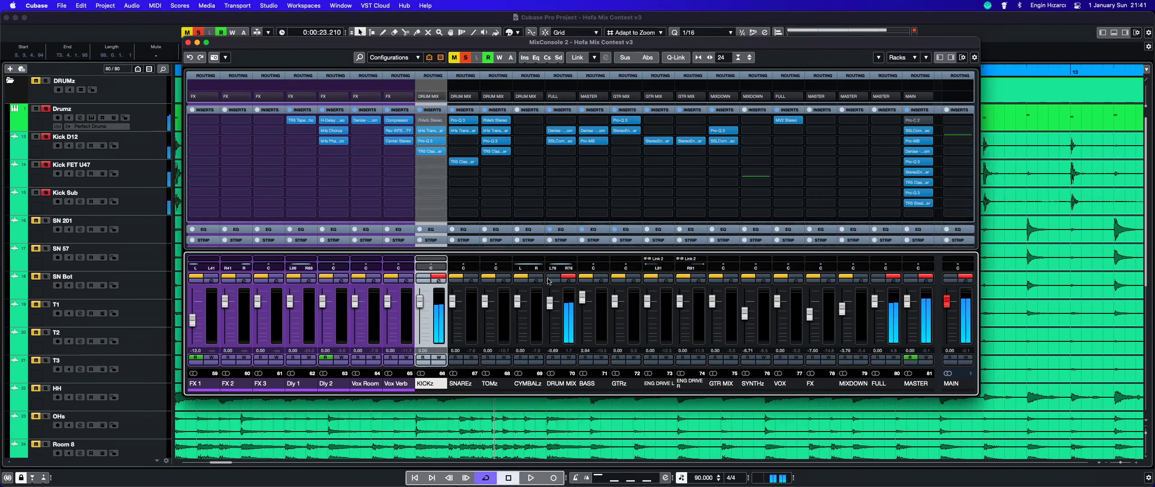
Step: Review the RVerb insert's settings on the KICKz channel, close it and play the soloed kicks
click(430, 120)
drag(561, 90, 559, 124)
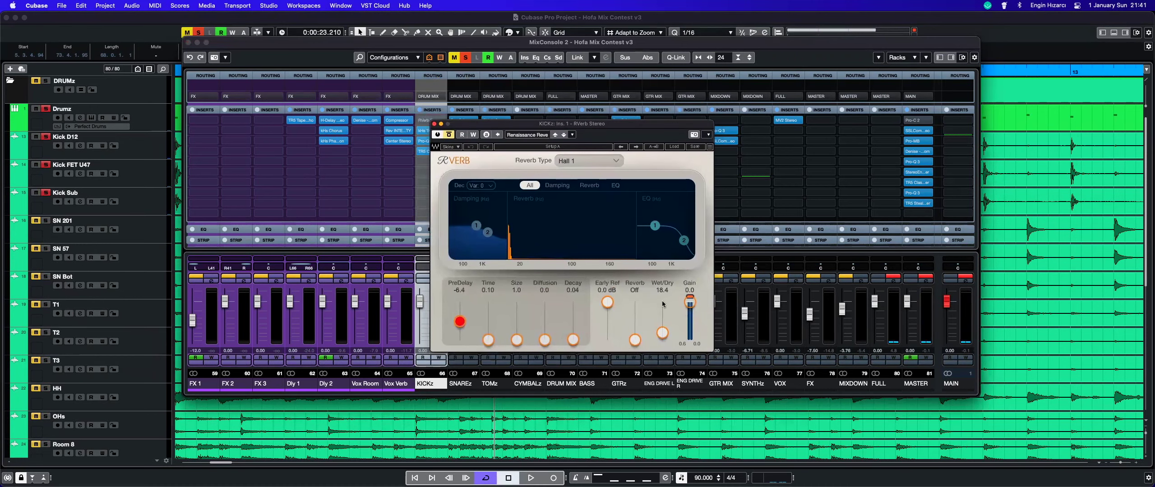
drag(540, 126, 631, 95)
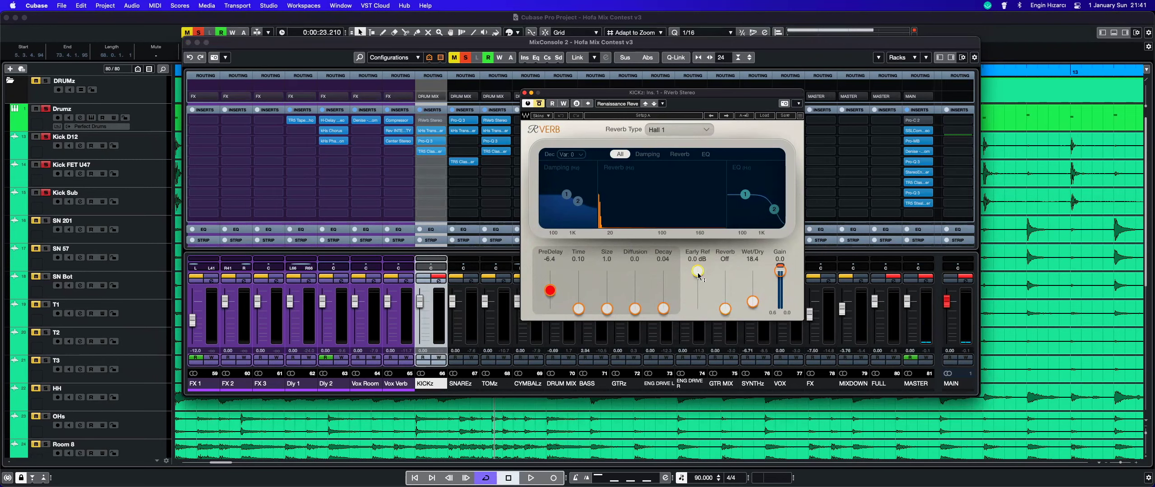
click(524, 92)
key(space)
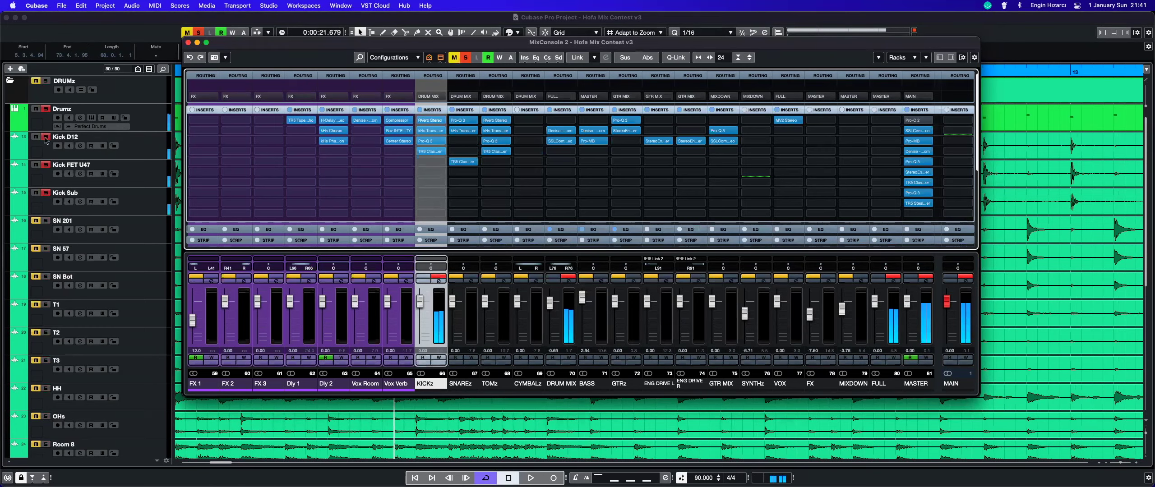
Step: Hide the MixConsole and play the soloed Drumz track with the KICKz reverb and Perfect Drums mixer side by side
key(F3)
key(F3)
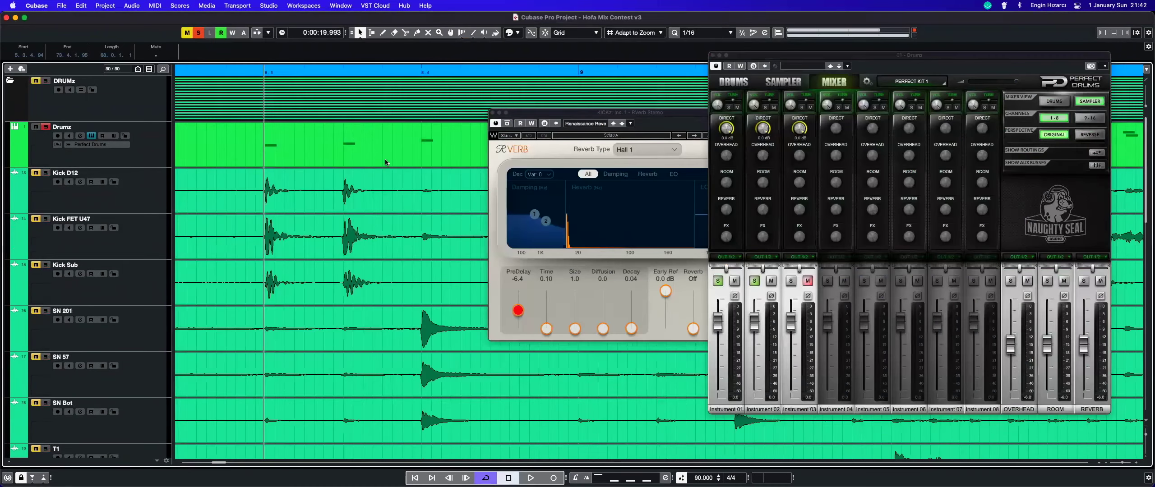
key(space)
drag(558, 116, 464, 117)
key(space)
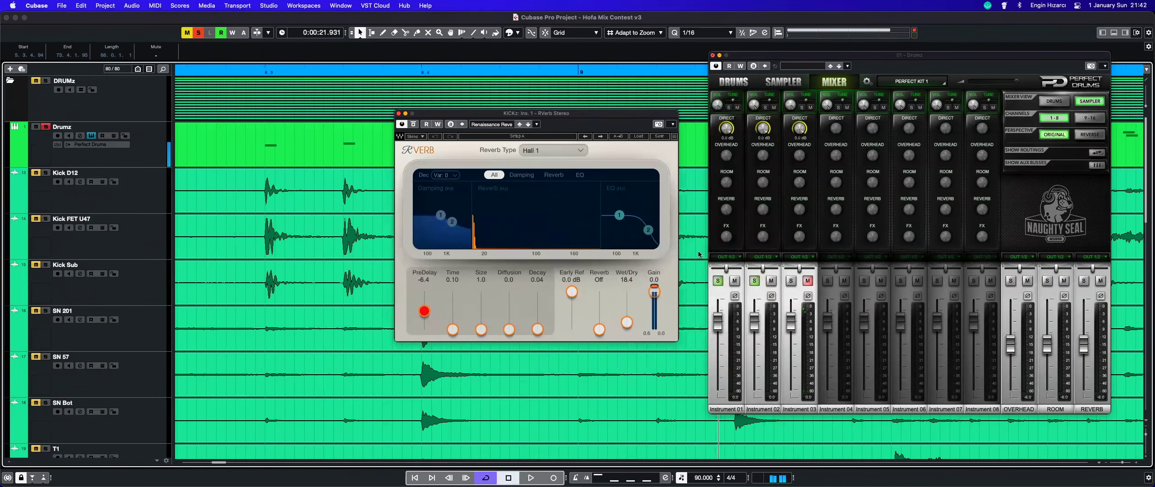
Step: Close the Perfect Drums window, return to the MixConsole and play the Drumz kick with RVerb bypassed
click(712, 55)
key(F3)
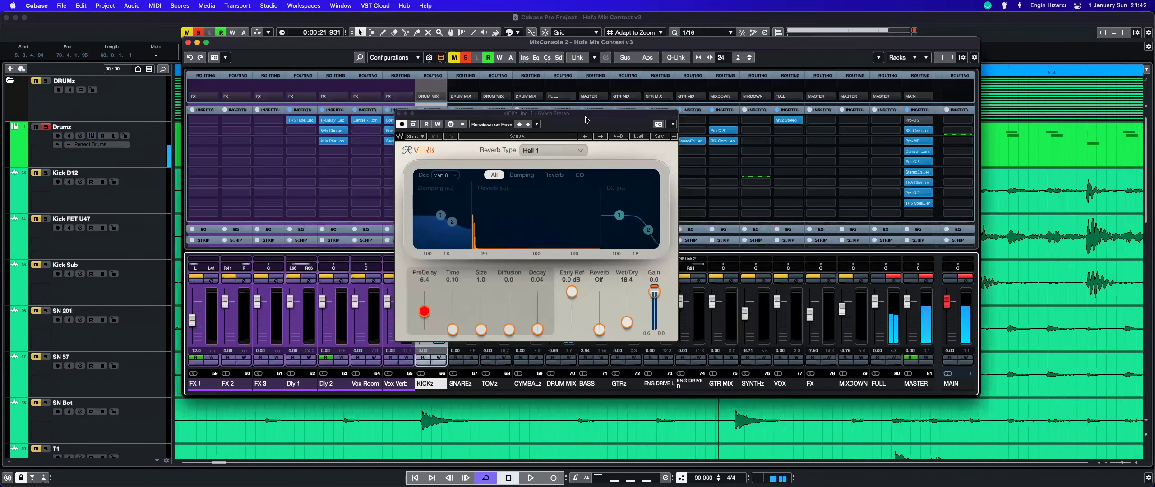
drag(483, 114, 656, 103)
click(585, 116)
key(space)
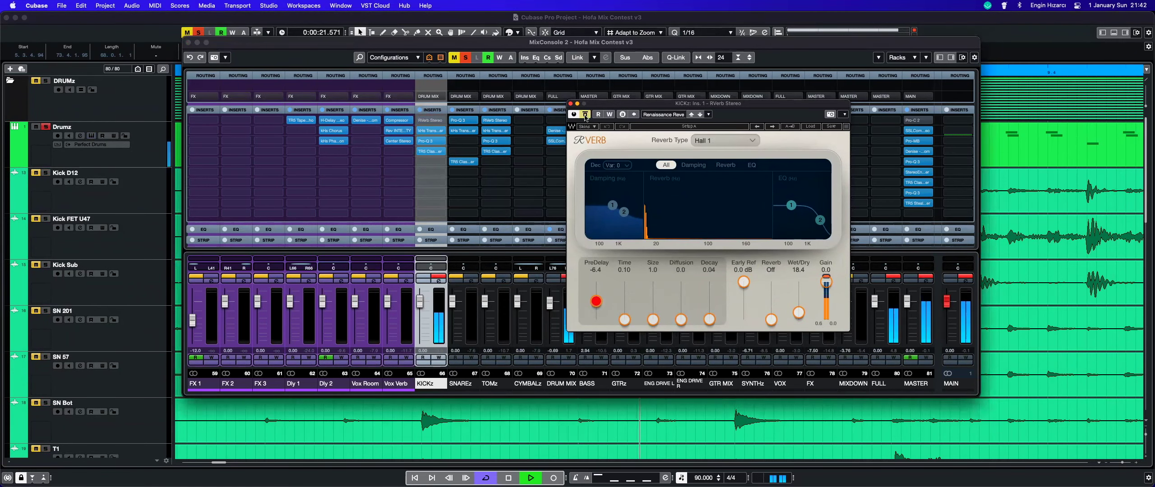
key(space)
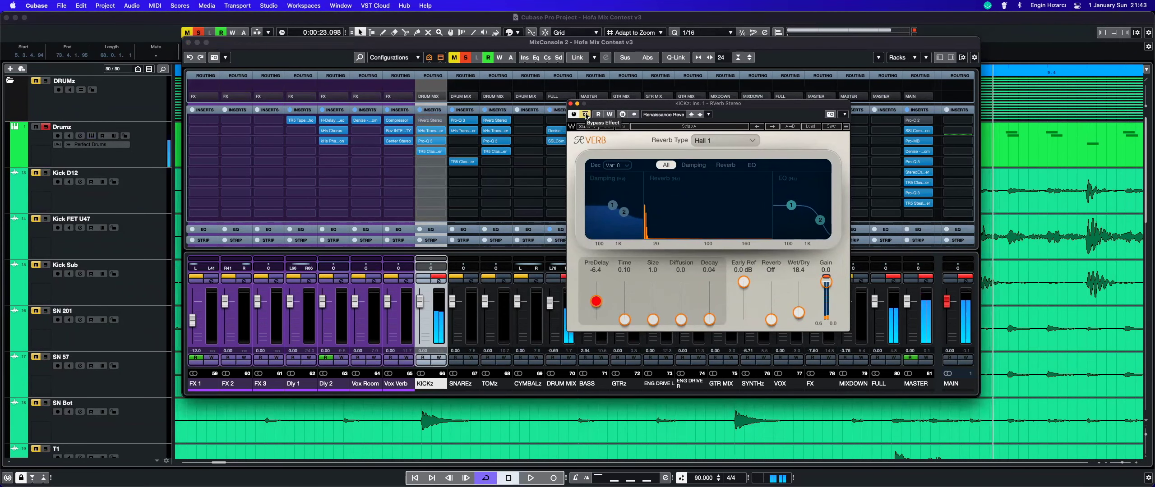
Step: Reactivate RVerb on the KICKz channel, set its PreDelay to -7.7 and play the kick passage
click(585, 115)
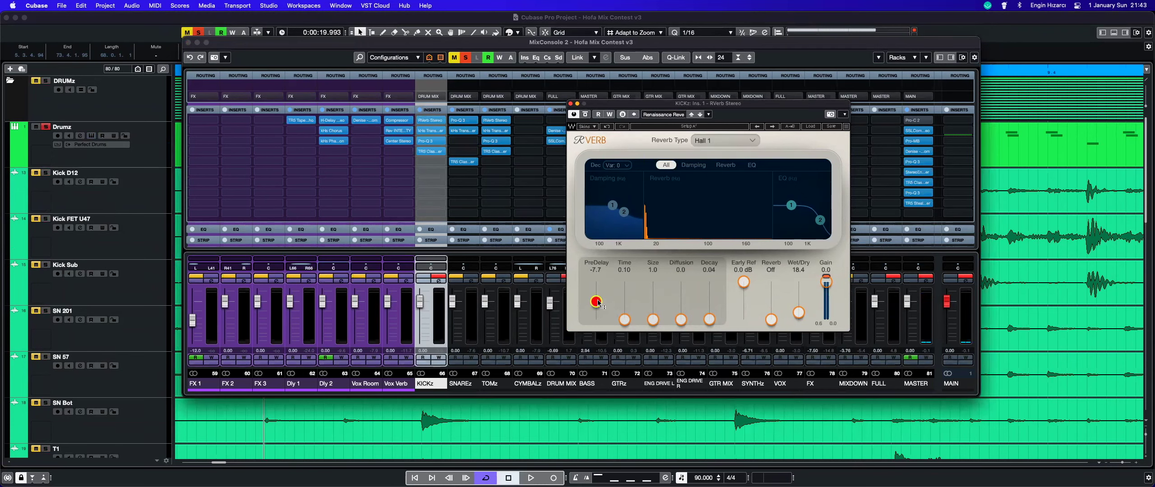
key(space)
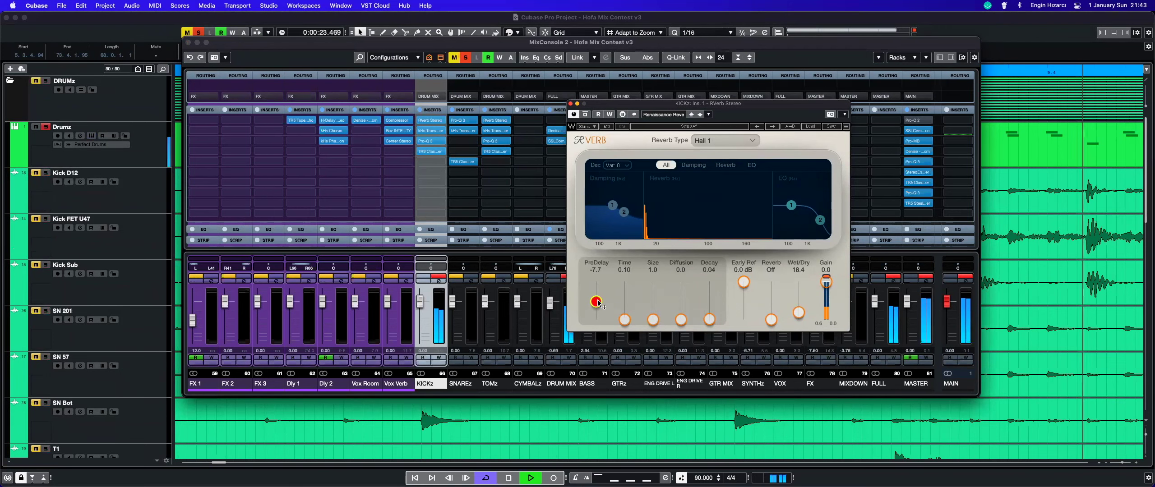
key(space)
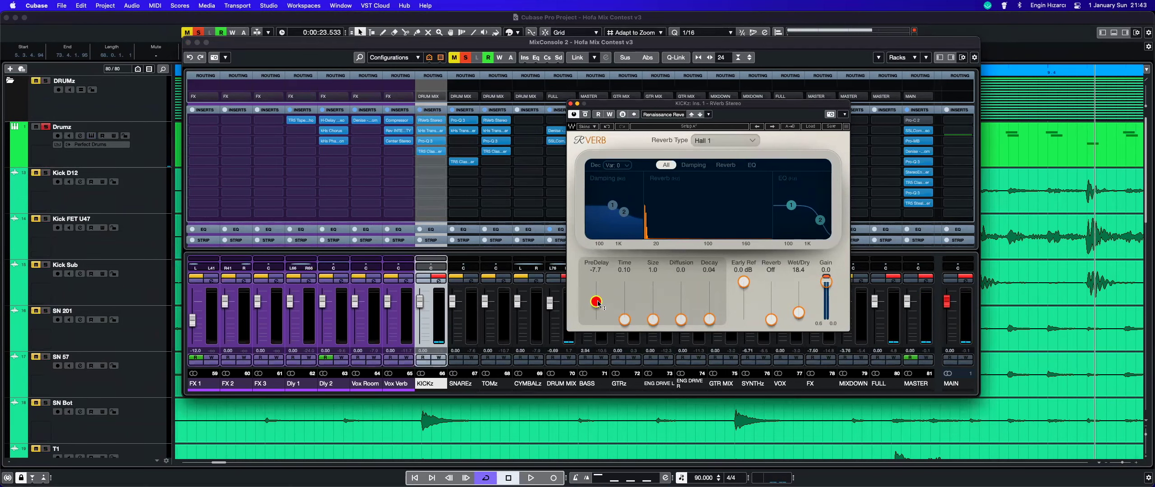
Step: Compare the kick passage from the same start point with RVerb active and bypassed, leaving the reverb active
key(KP_0)
key(space)
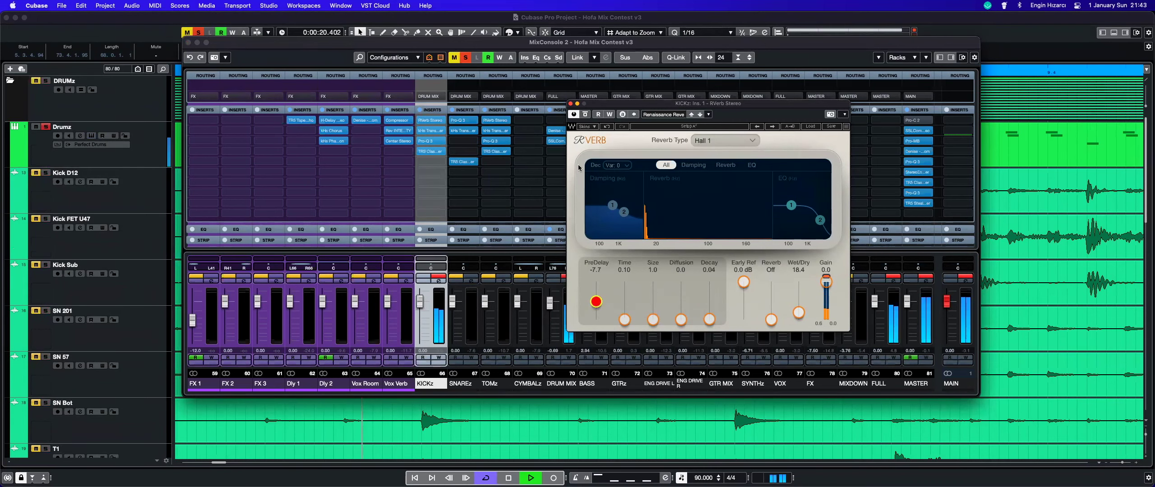
click(584, 115)
key(KP_0)
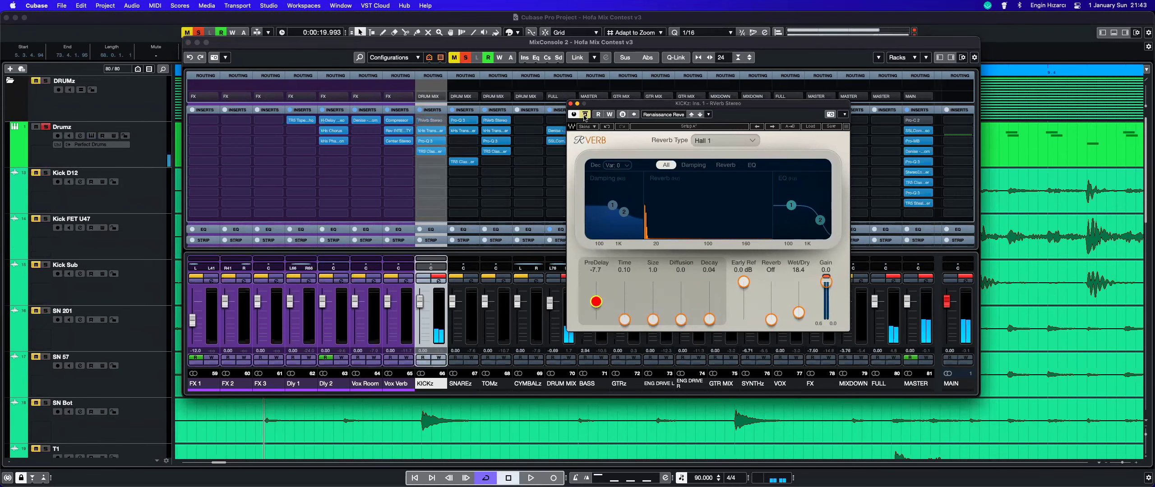
key(space)
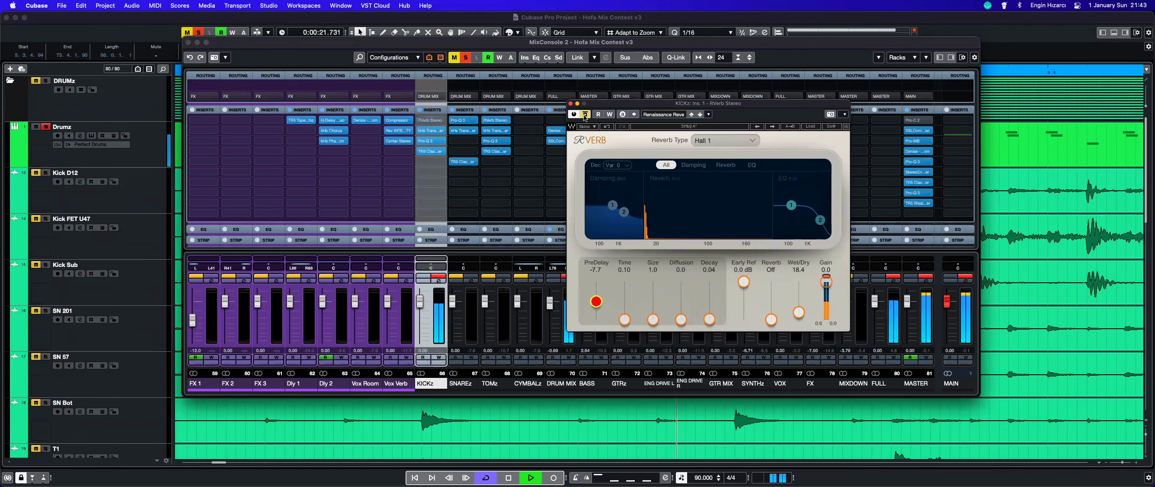
key(space)
click(584, 114)
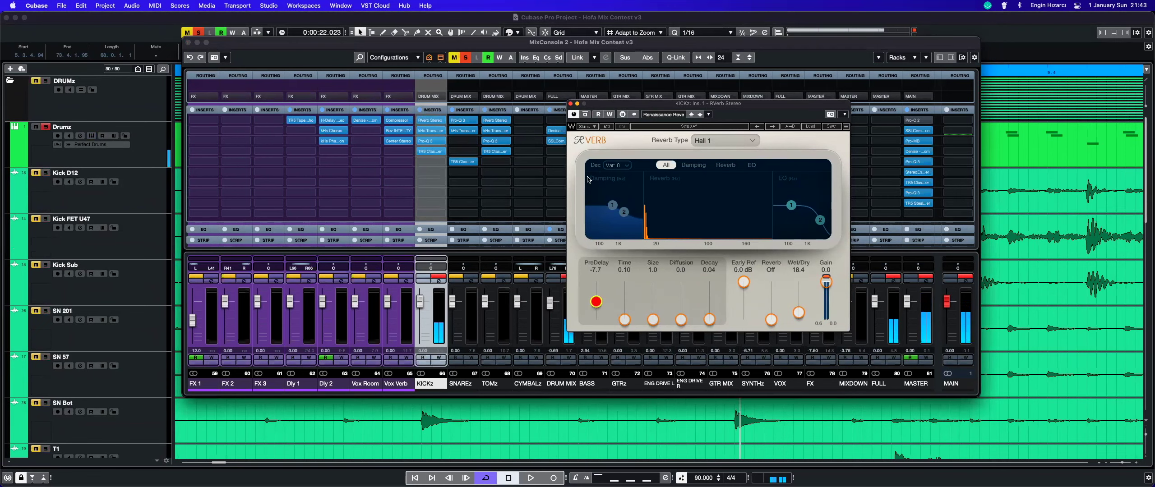
Step: Look at the Transient Shaper on the KICKz channel, then close it together with the RVerb window
click(430, 131)
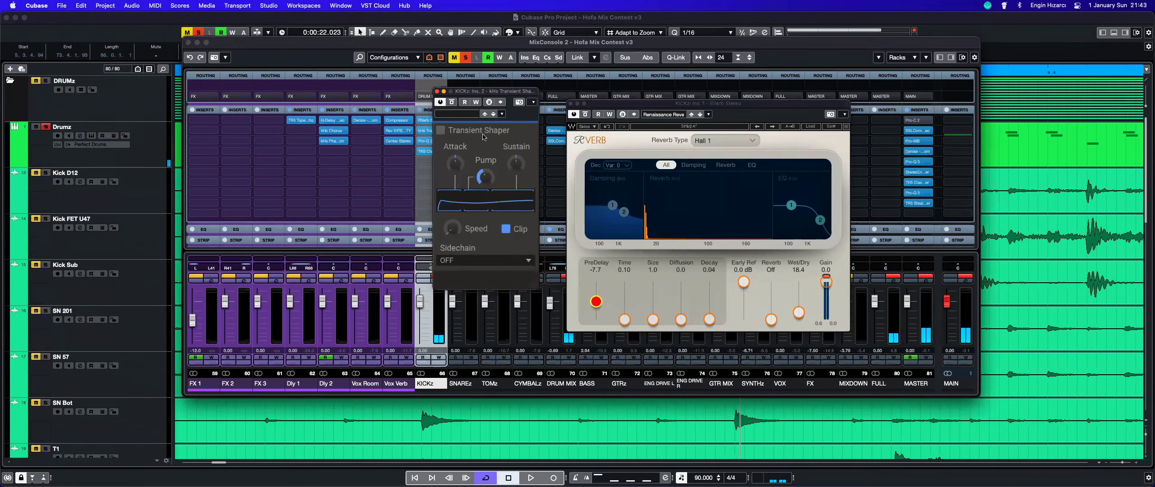
drag(479, 92, 487, 125)
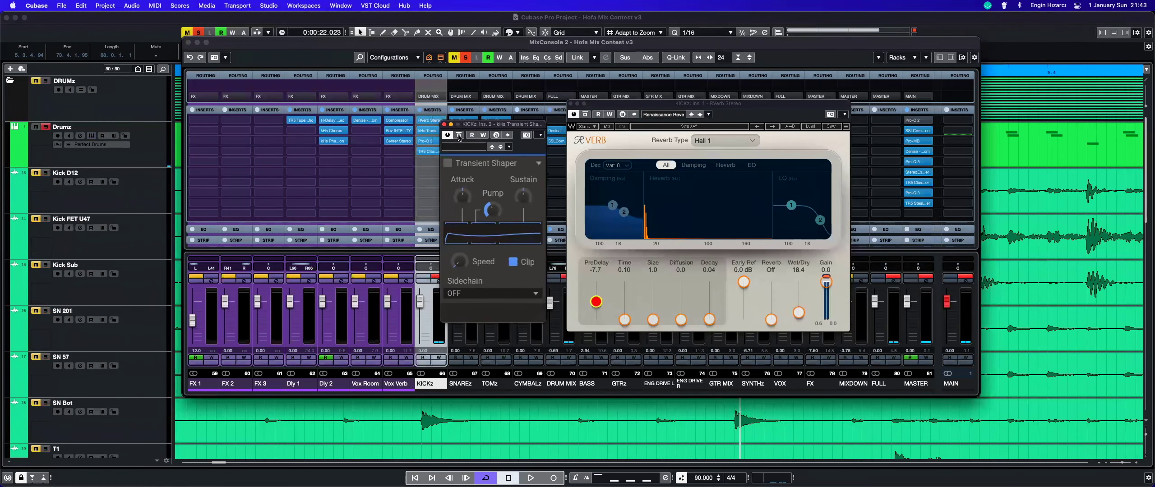
click(444, 124)
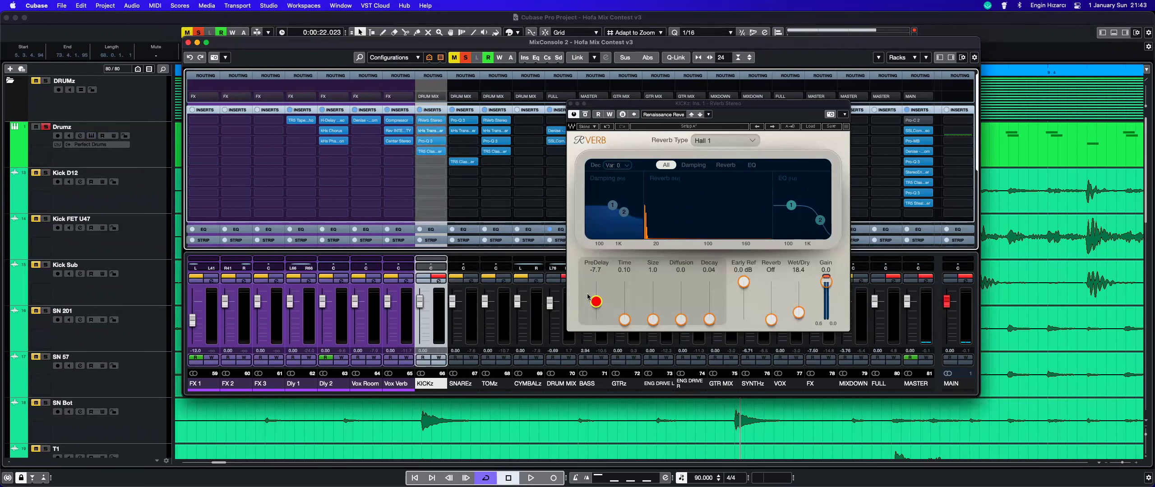
click(571, 103)
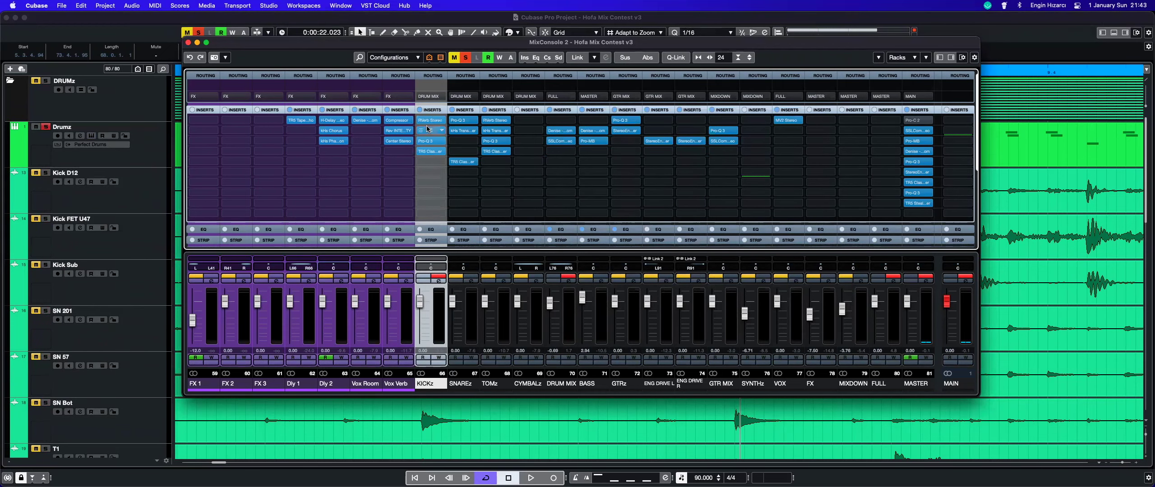
Step: Clear the solo from all channels and look at the T-RackS Classic Clipper settings on the SNAREz channel
click(964, 277)
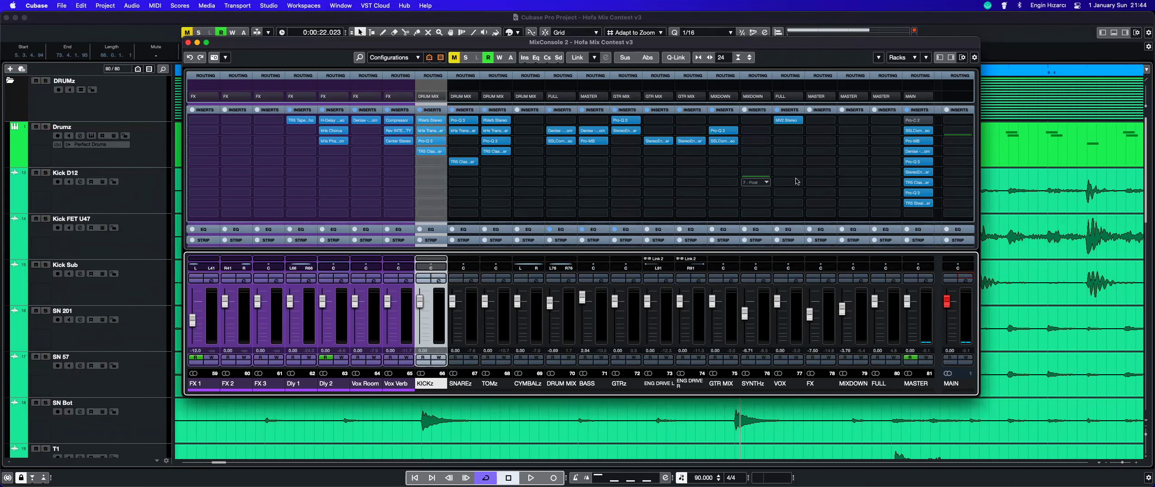
click(463, 162)
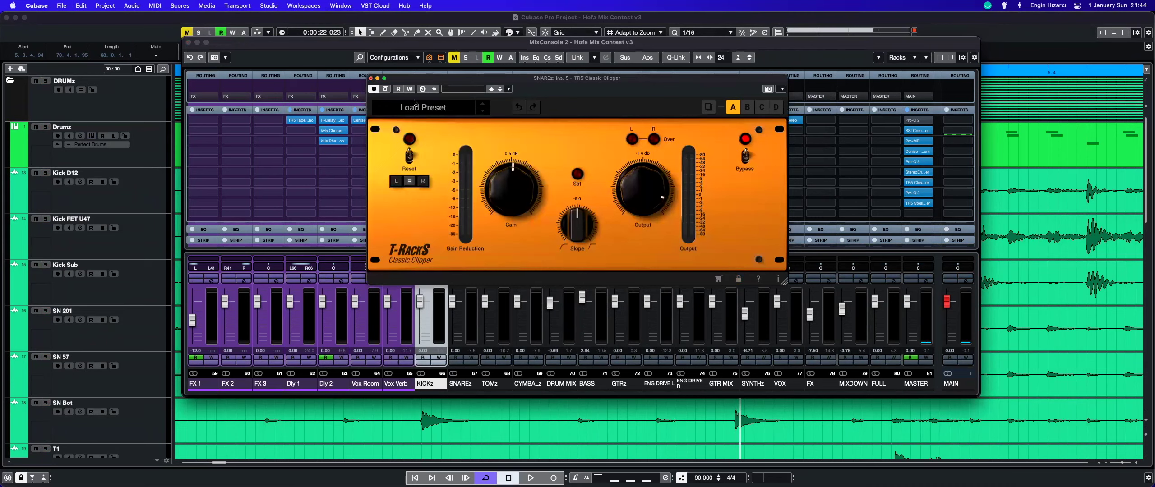
click(371, 79)
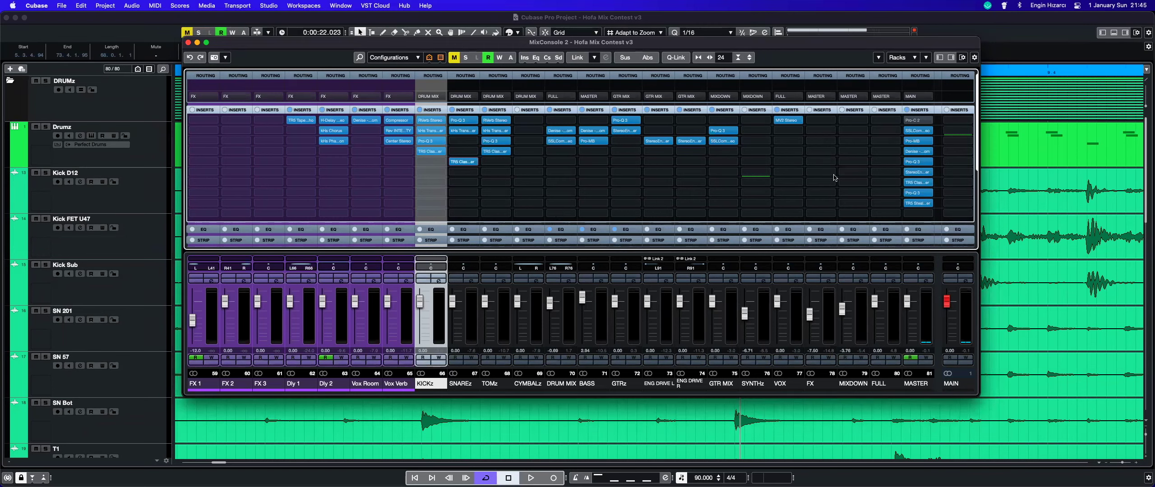
Step: Inspect the Pro-MB low band on the BASS channel and its side-chain input routing
click(587, 141)
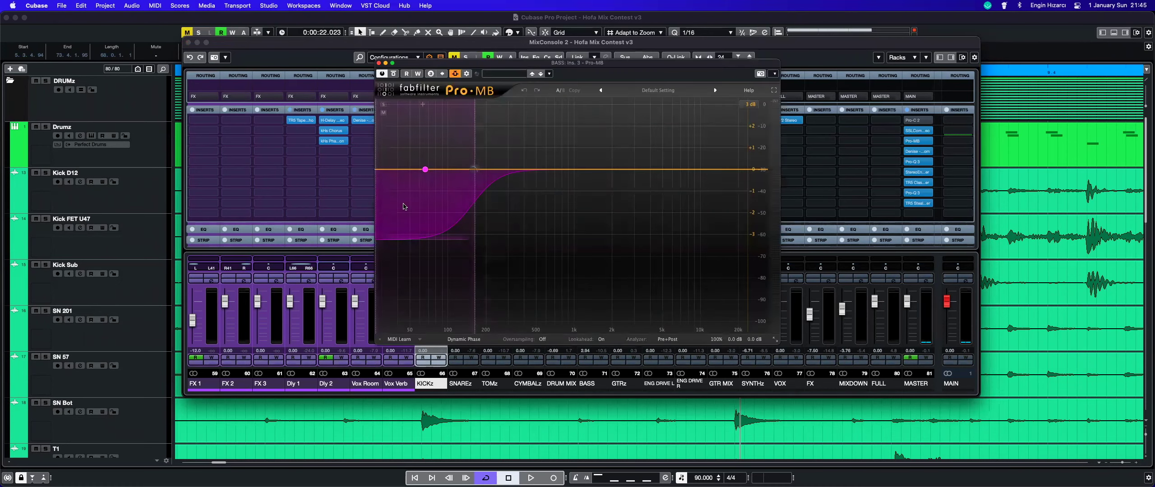
click(404, 207)
click(466, 73)
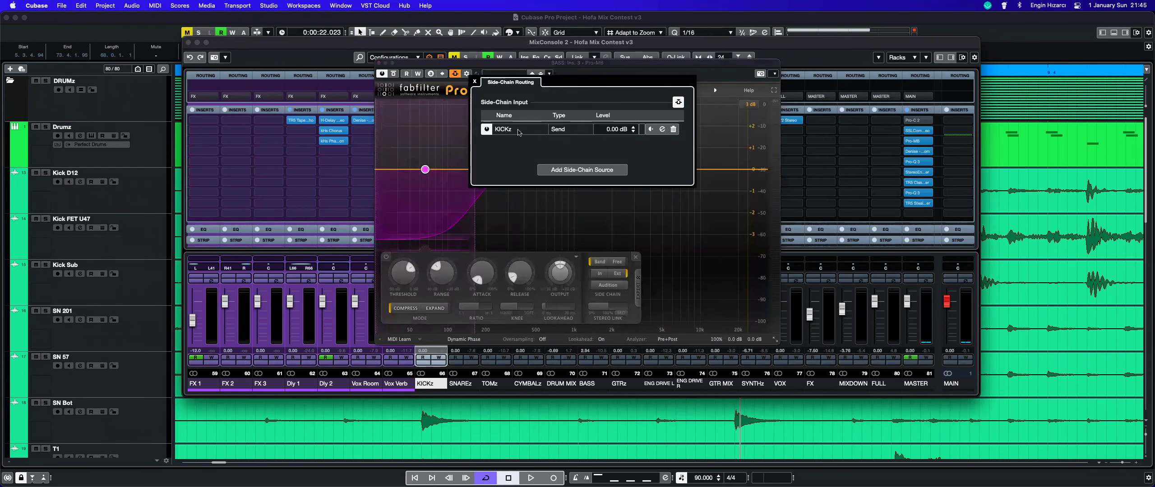
click(716, 132)
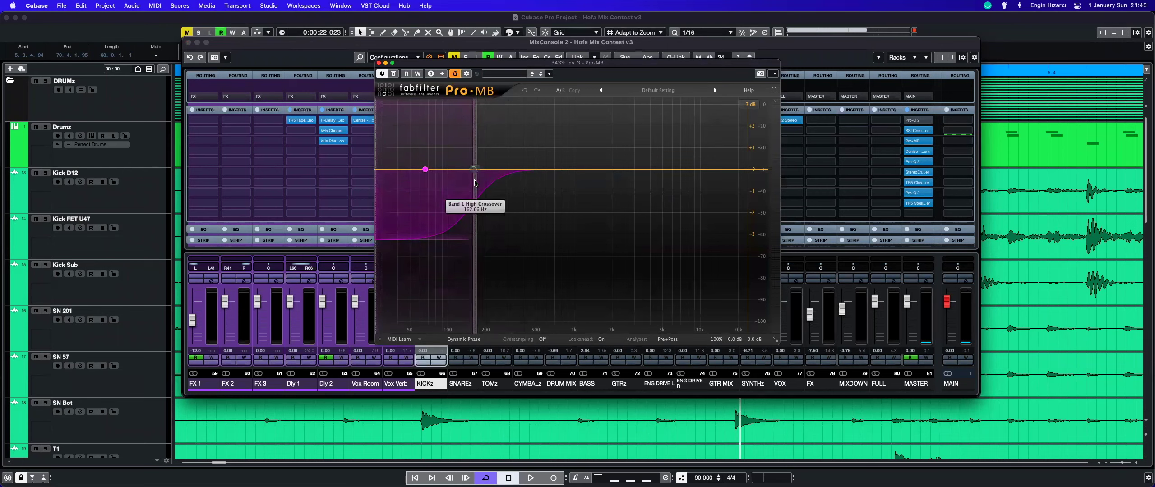
Step: Play the mix with the bass Pro-MB on view, check the band's attack and release, and close the plug-in
key(space)
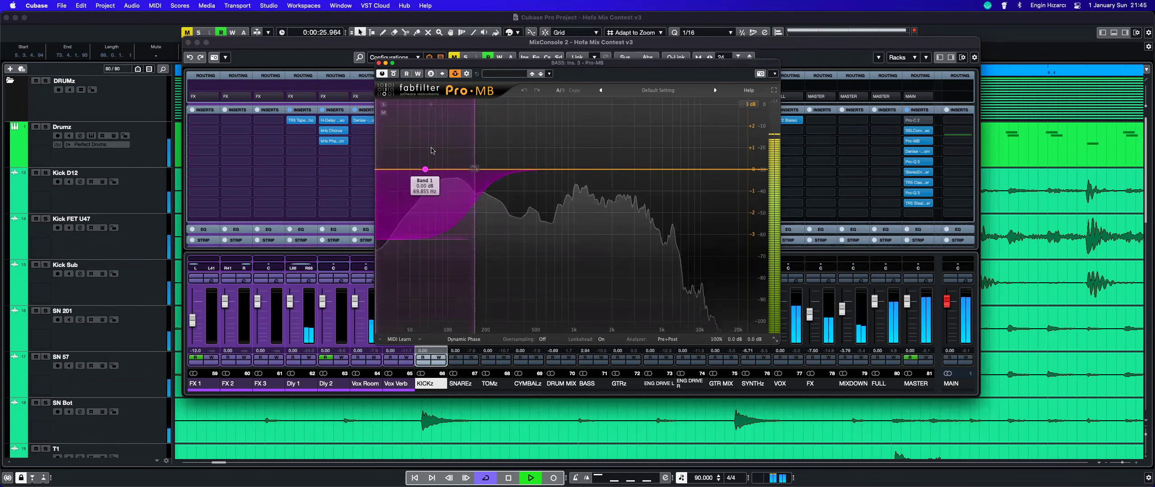
key(space)
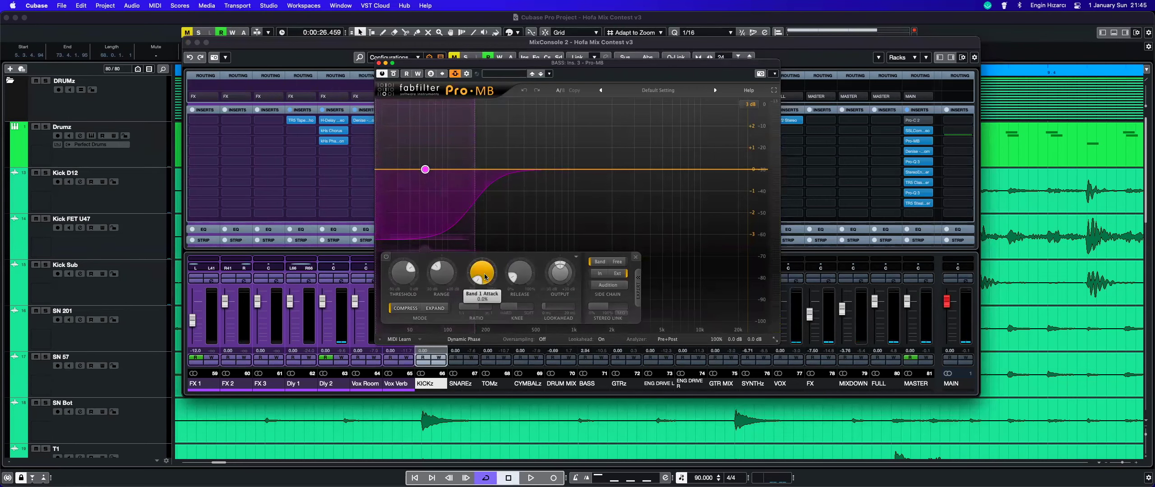
mouse_move(521, 278)
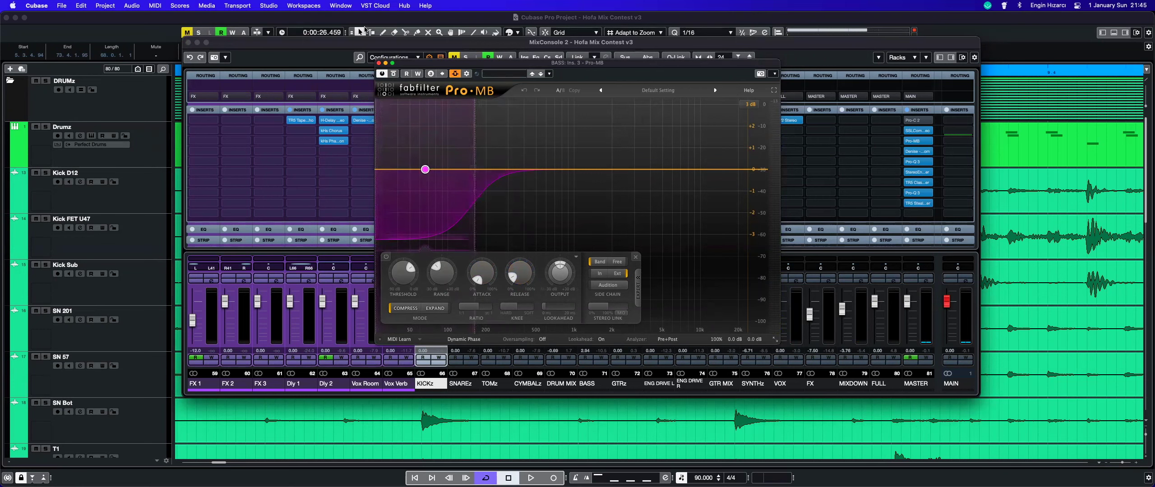
click(379, 64)
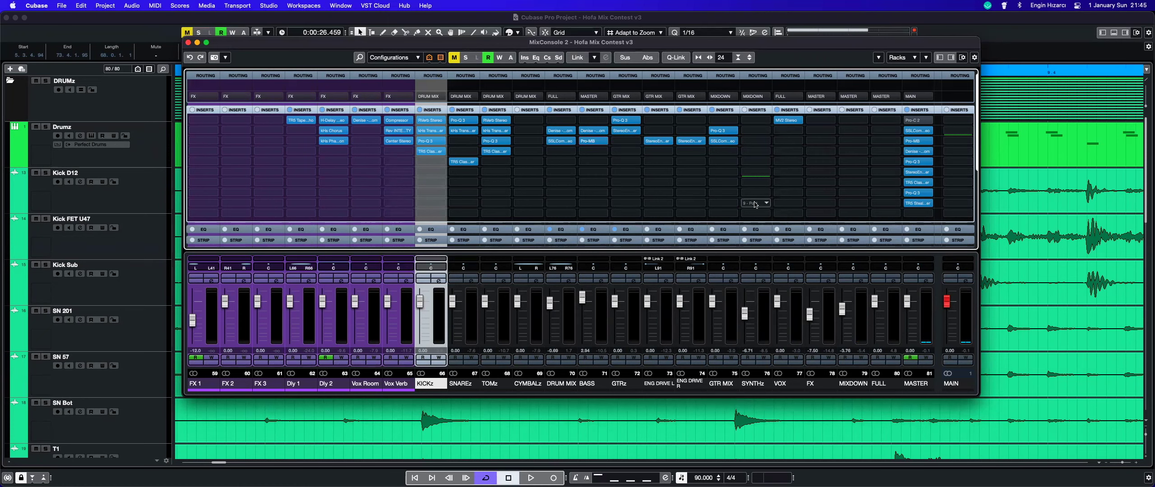
Step: Move the bypassed Pro-C 2 from the MASTER channel to the first MIXDOWN insert slot and open it
mouse_move(920, 121)
drag(857, 123, 853, 121)
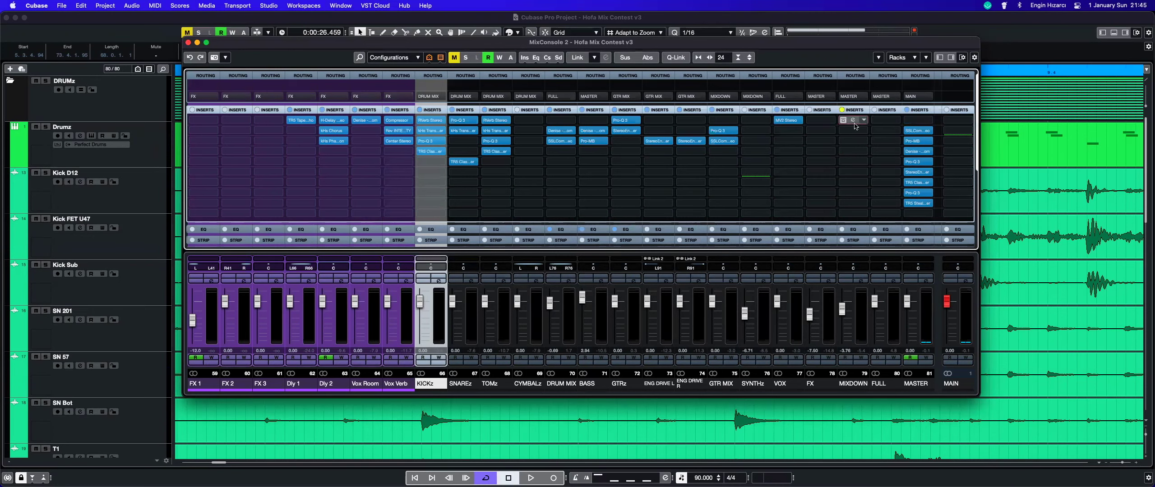
click(852, 121)
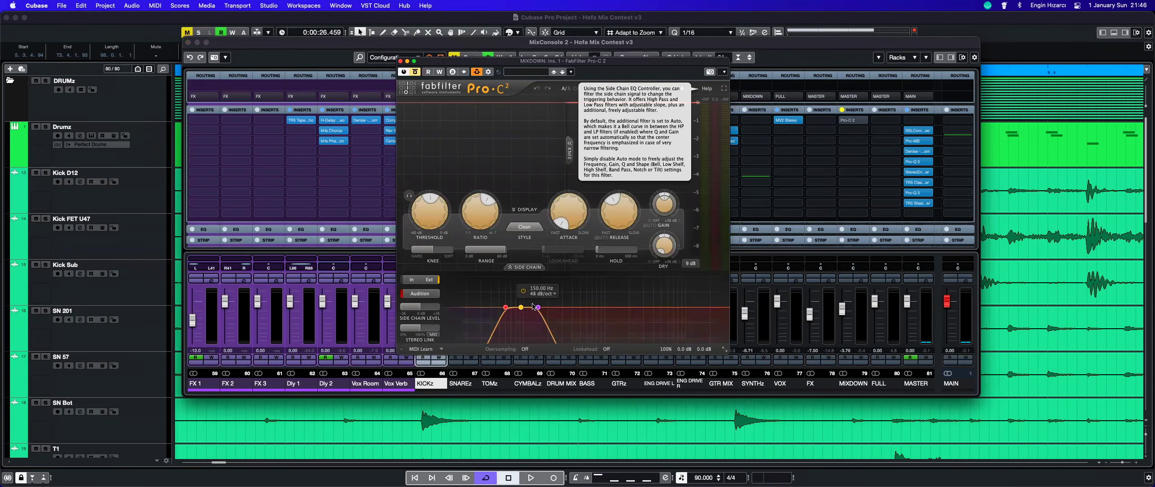
Step: Try to add BASS as a side-chain source for the MIXDOWN channel's Pro-C 2
click(488, 72)
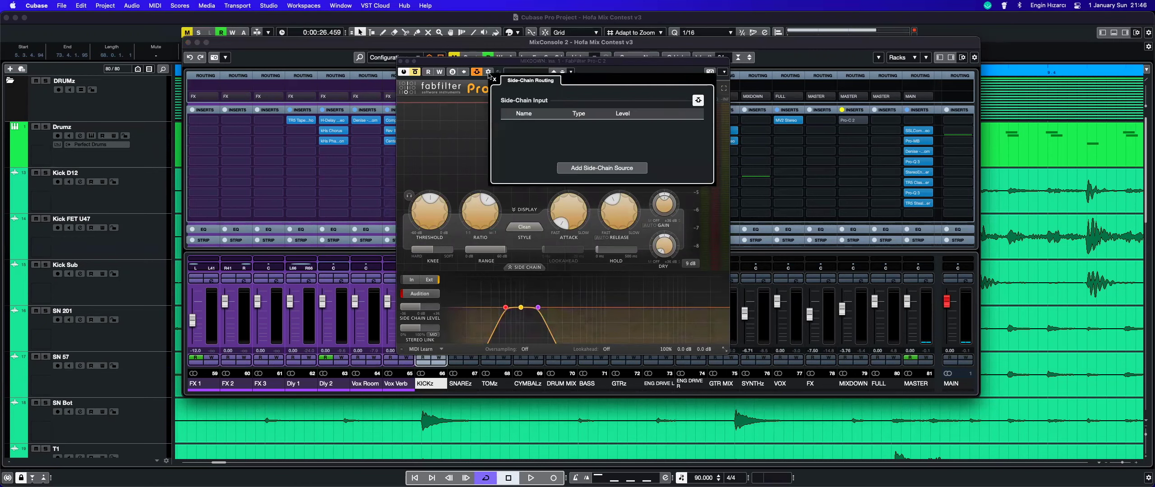
click(607, 169)
scroll(681, 316, down, 10)
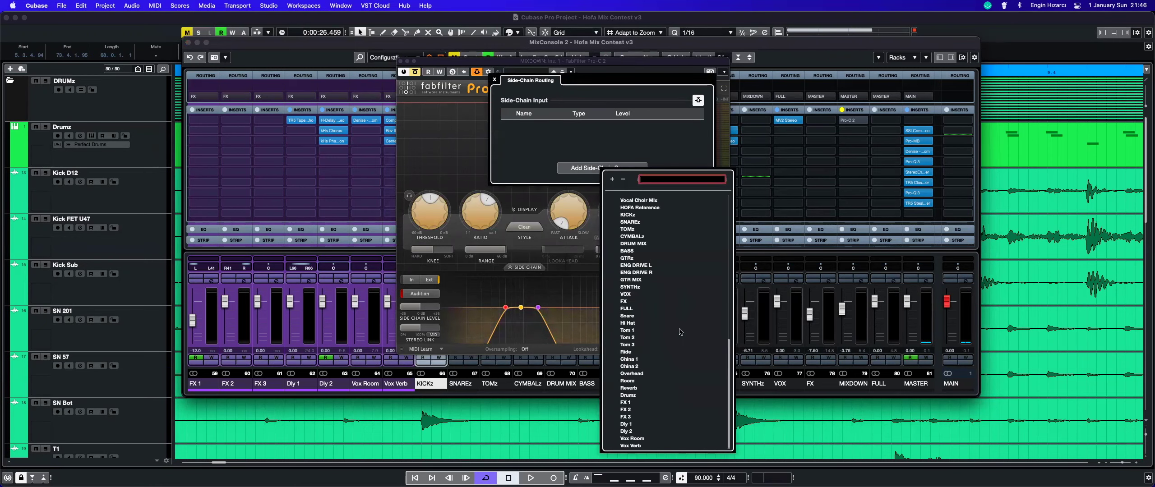
click(628, 251)
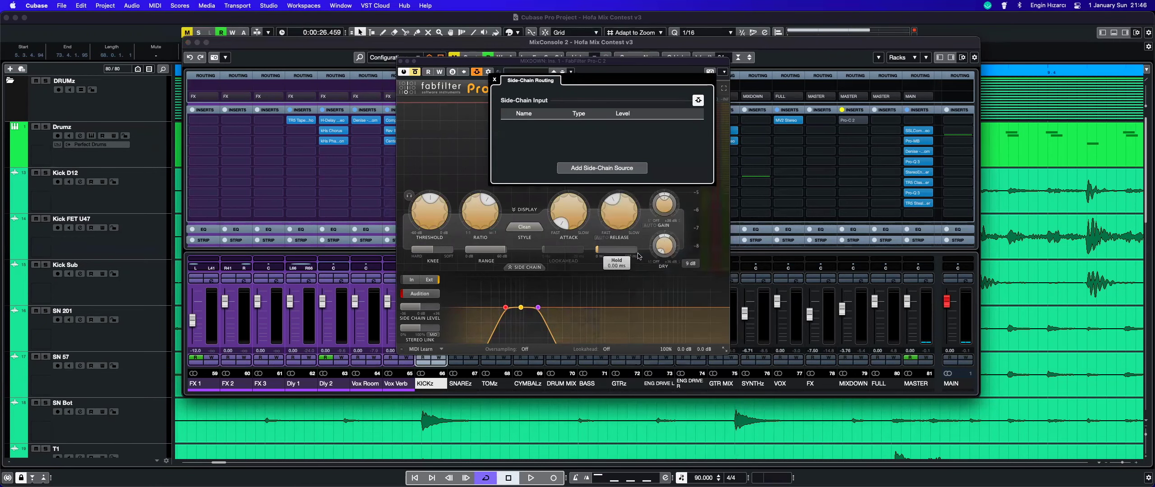
click(599, 64)
Step: Examine the MIXDOWN Pro-C 2's side-chain filter points alongside the neighbouring channels, then close the plug-in window
drag(599, 65, 955, 53)
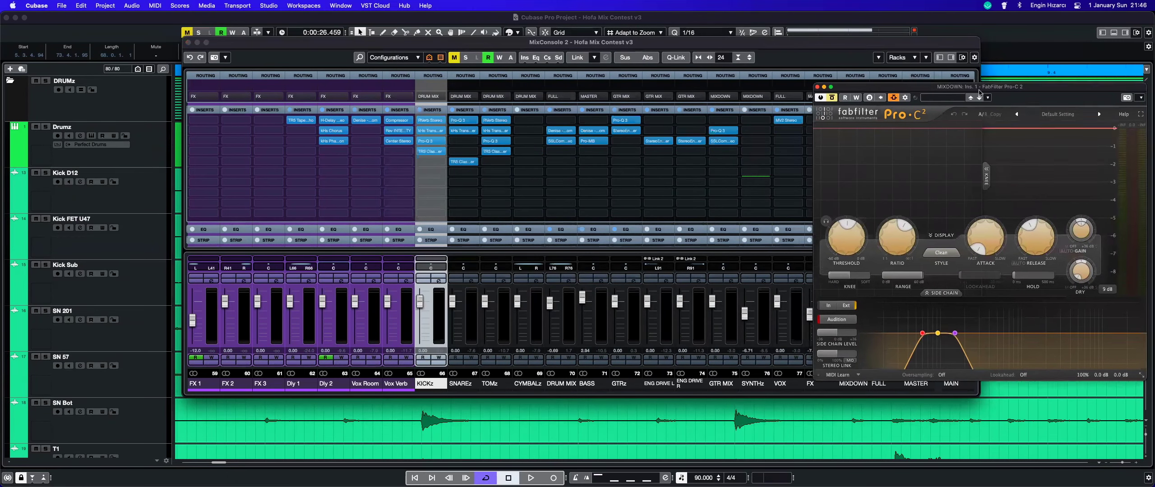
drag(887, 83, 558, 77)
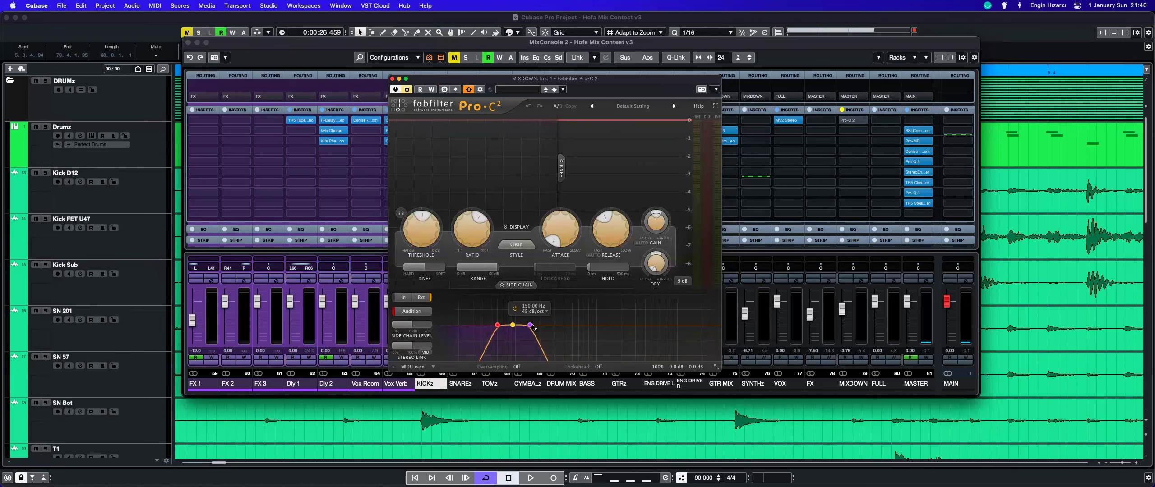
mouse_move(498, 324)
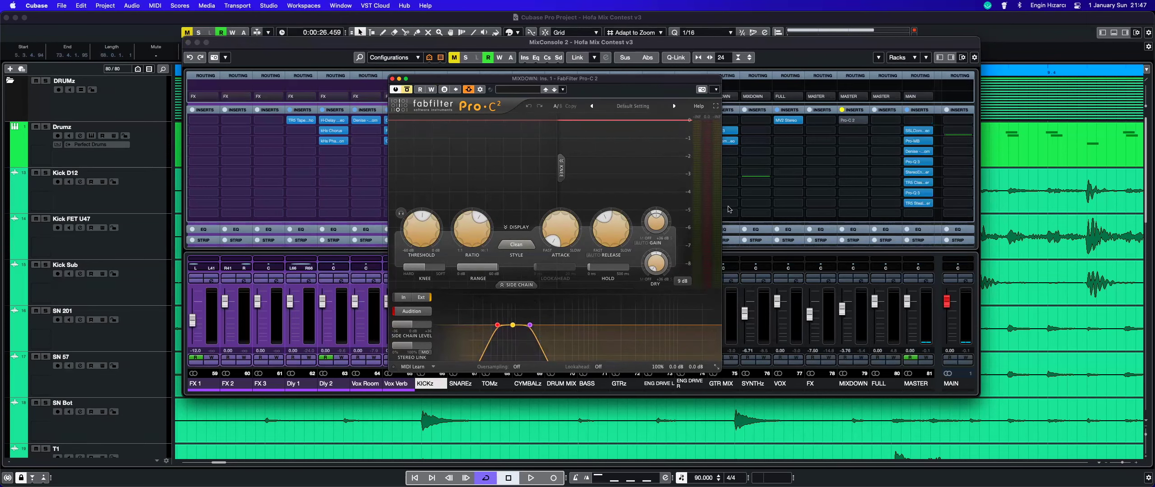
drag(576, 79, 469, 88)
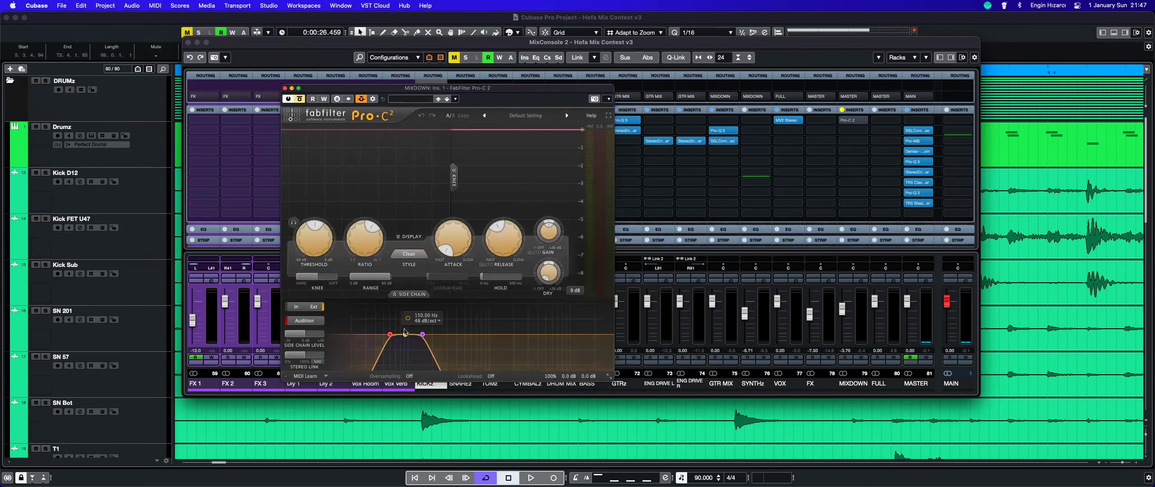
mouse_move(405, 336)
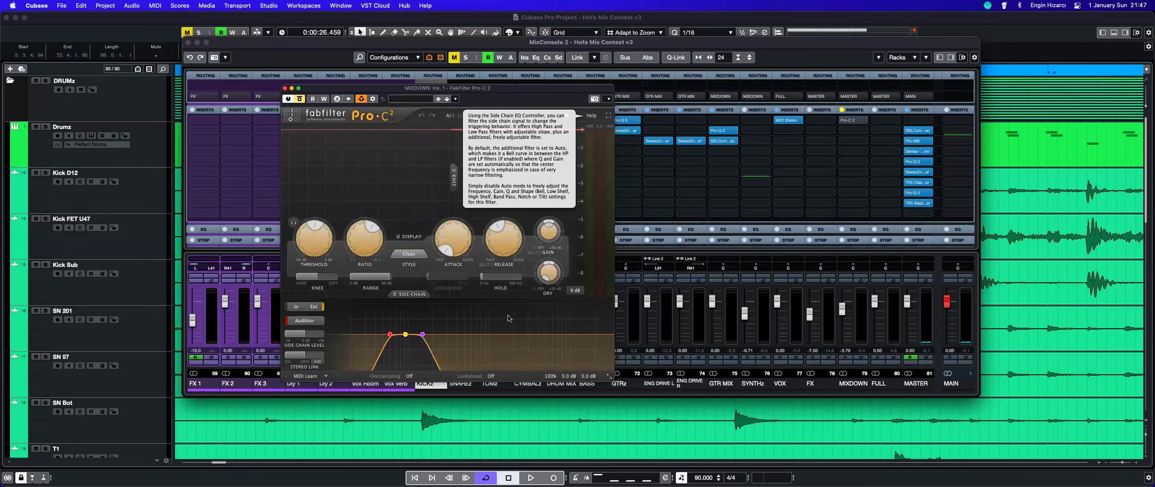
click(284, 88)
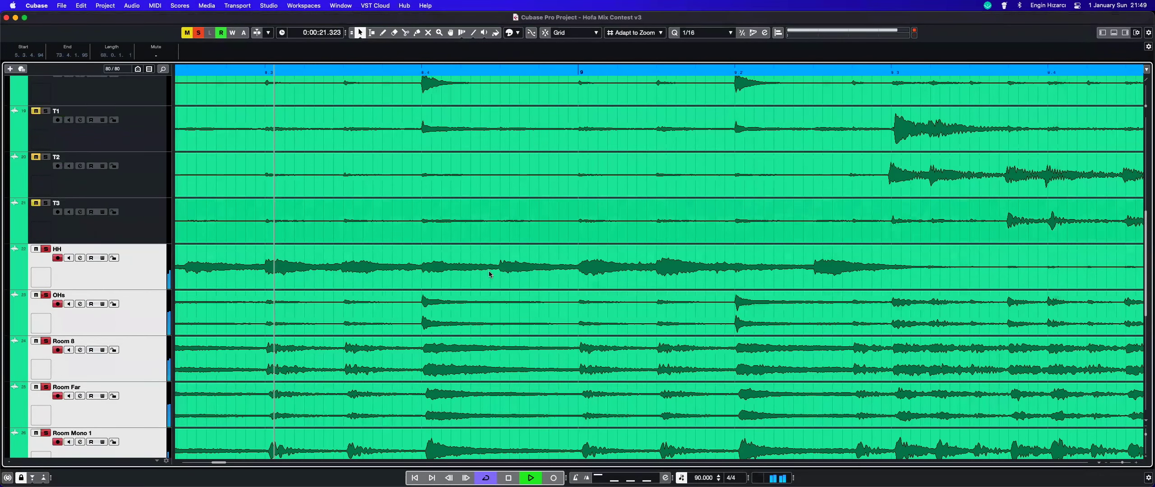
Step: Show the full project length and solo only the HH track in place of the soloed overhead and room tracks
key(shift+f)
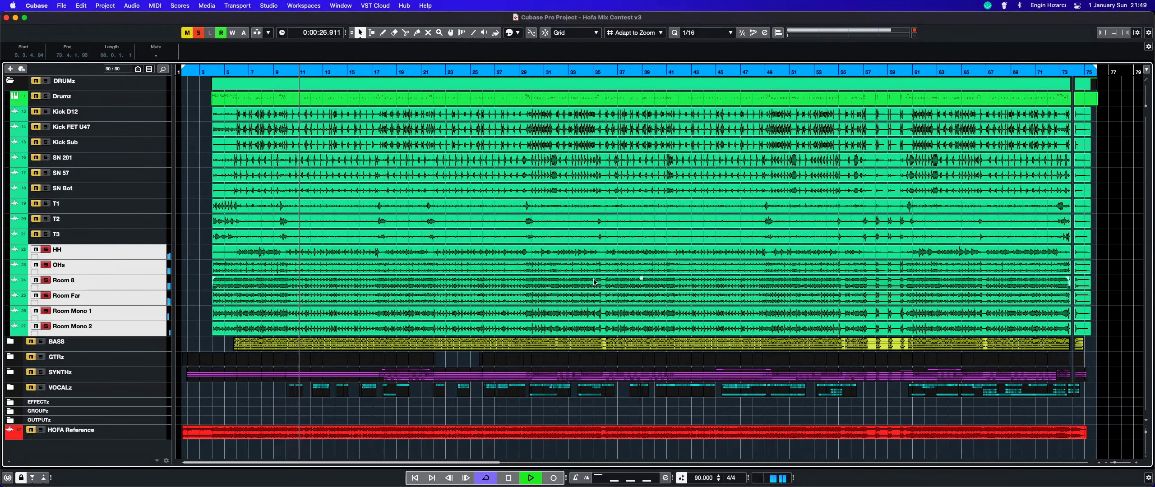
click(45, 250)
super+click(45, 250)
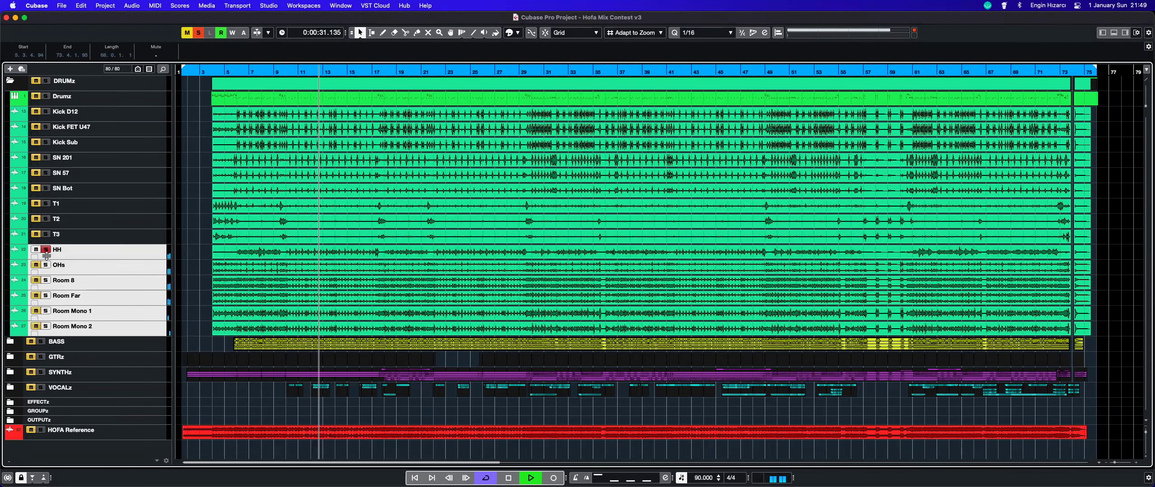
Step: Select the HH track, look at its channel settings and equalizer spectrum, stop playback and close the settings
click(73, 251)
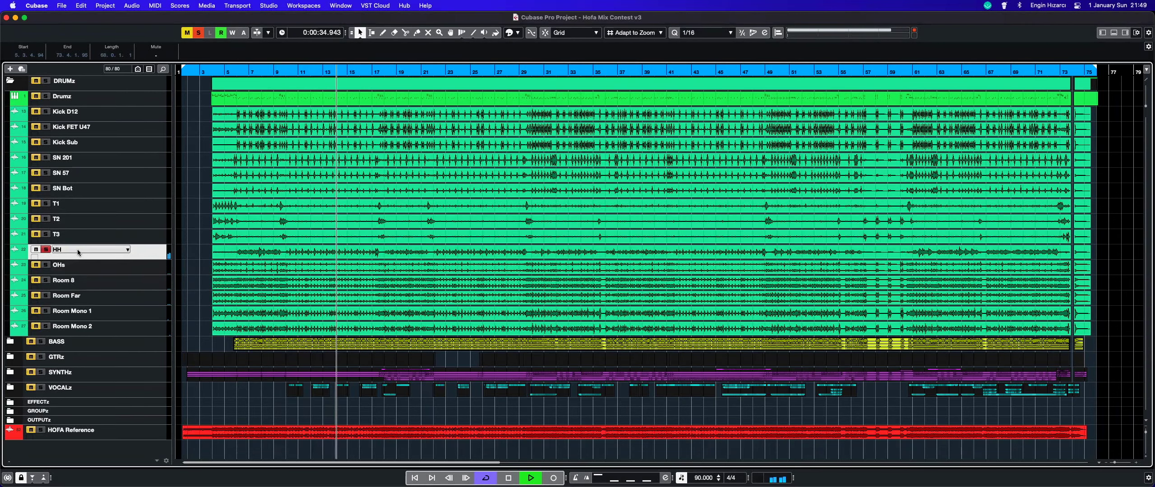
key(e)
key(space)
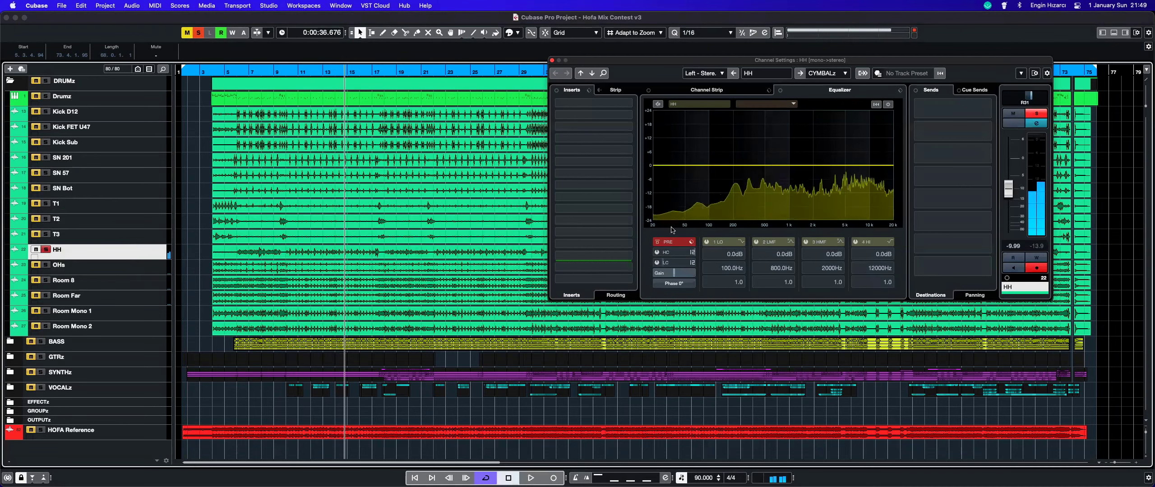
click(552, 61)
Step: Select the Drumz track, enlarge its height, look at its Perfect Drums mixer and close the instrument window
click(104, 102)
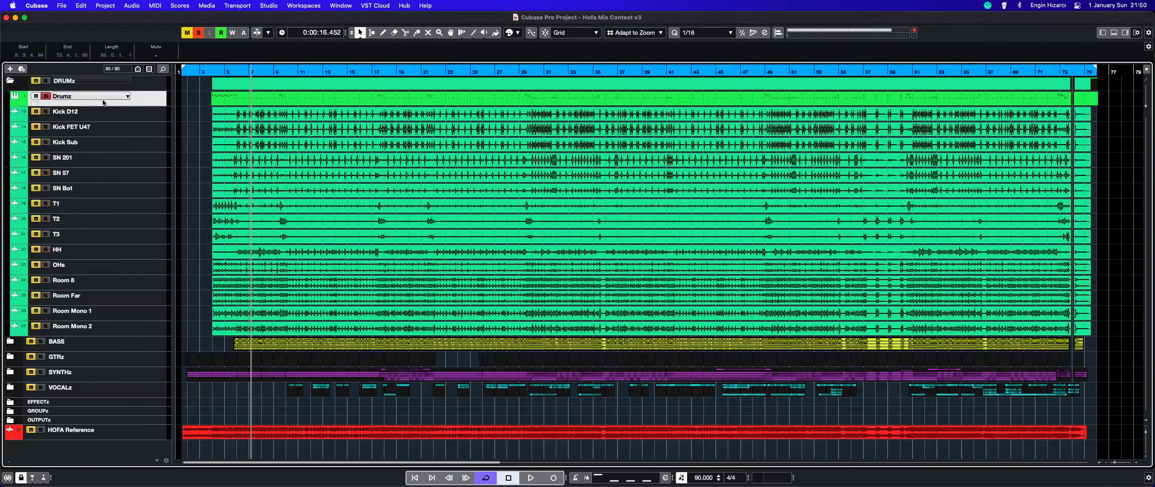
drag(131, 106, 129, 139)
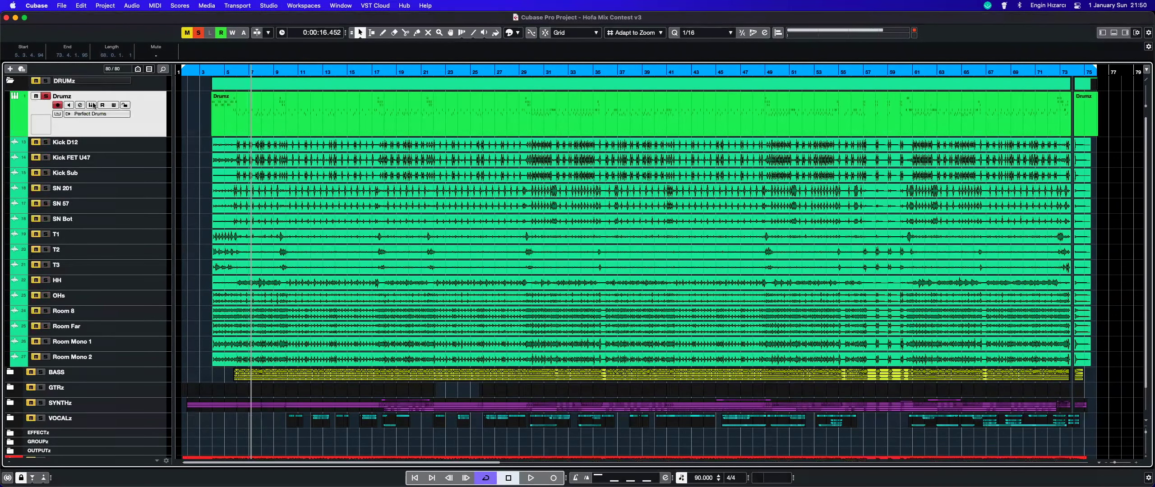
click(92, 105)
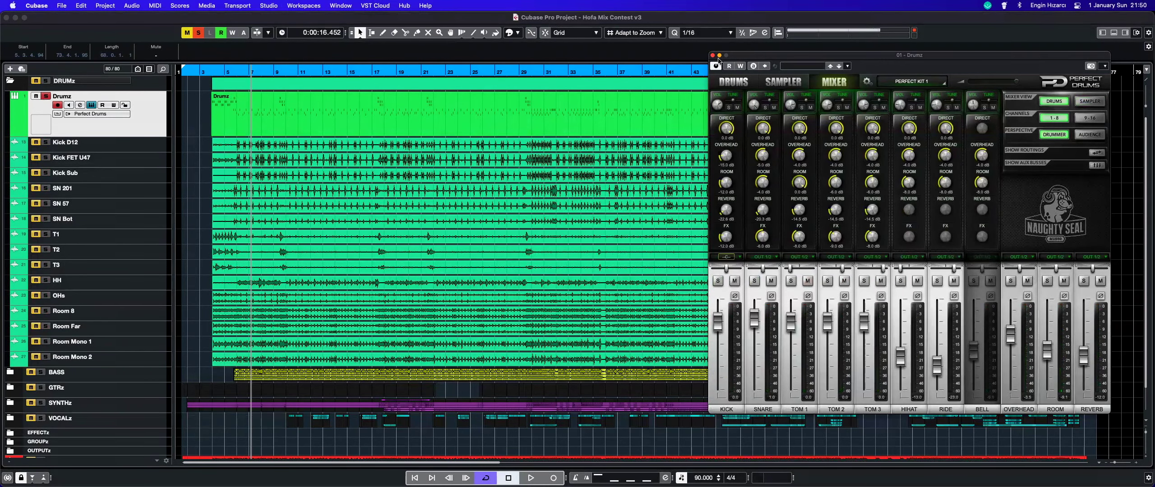
click(712, 55)
Step: Place the playhead just before the drums begin and look over the tracks of the soloed DRUMz folder
click(280, 334)
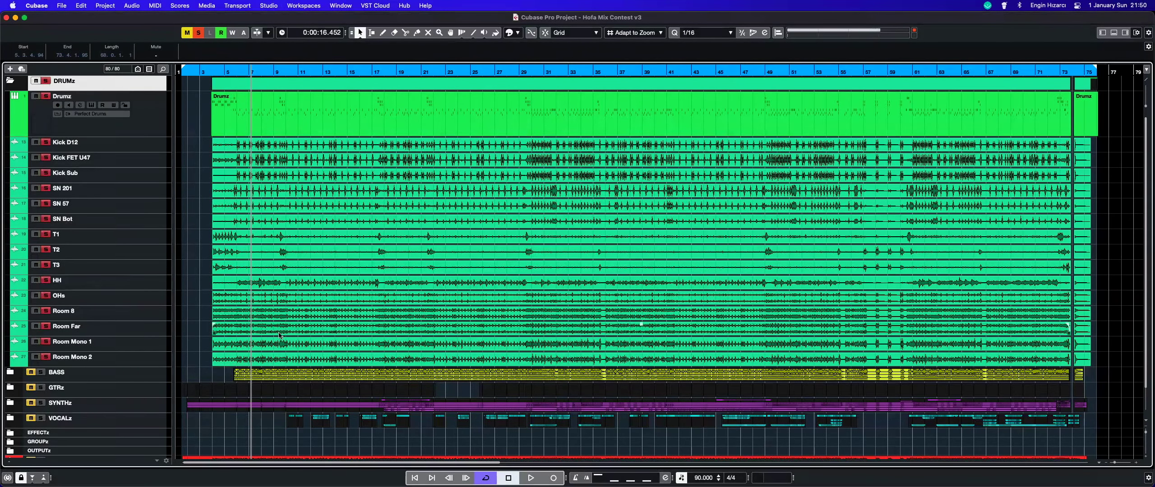
key(shift+g)
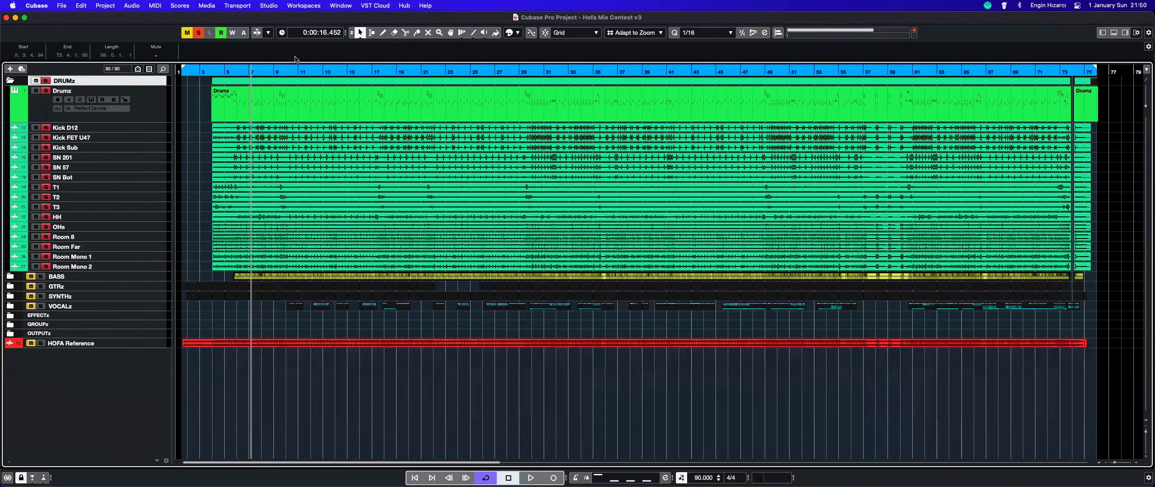
key(shift+h)
click(208, 72)
scroll(627, 279, up, 3)
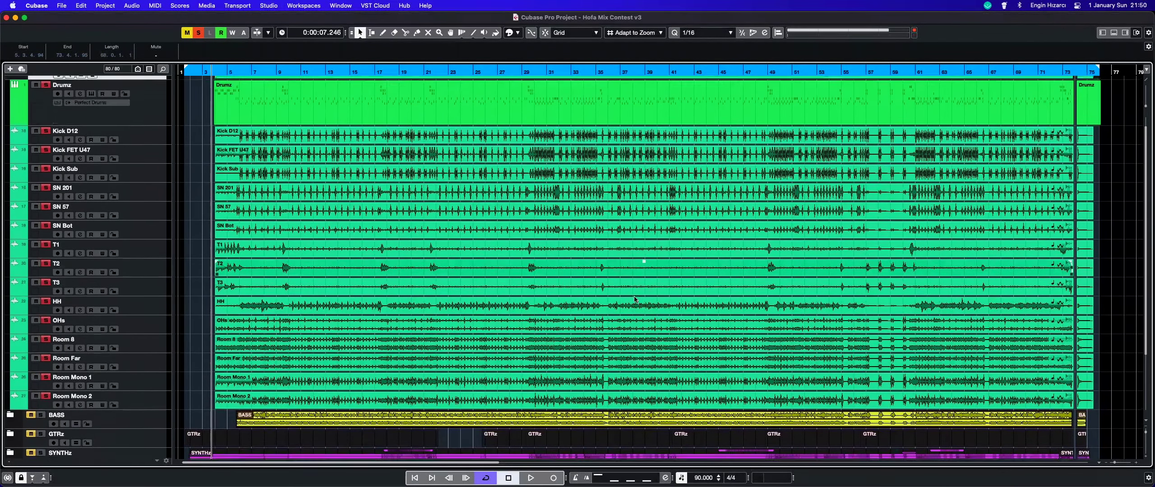
scroll(306, 98, up, 1)
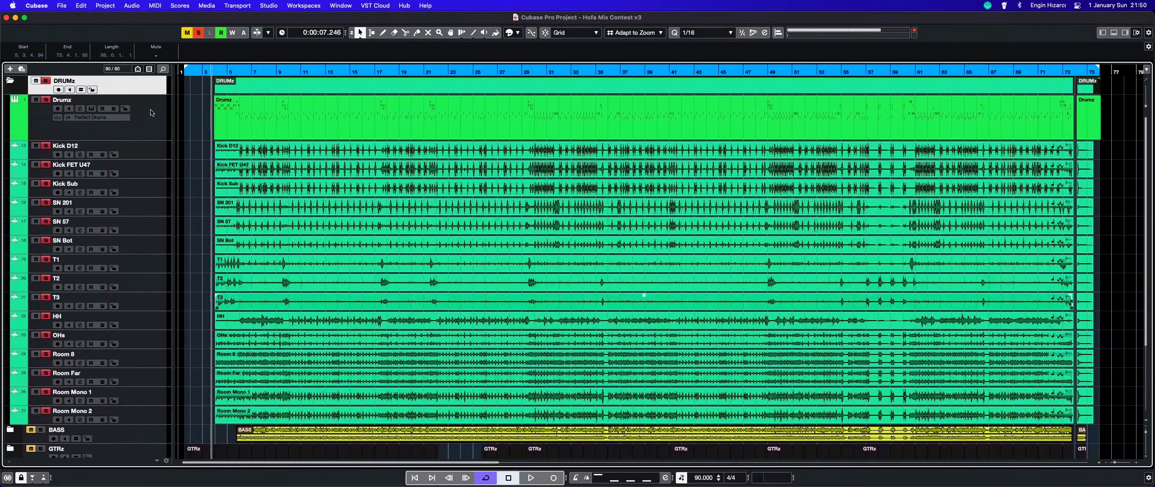
key(shift+g)
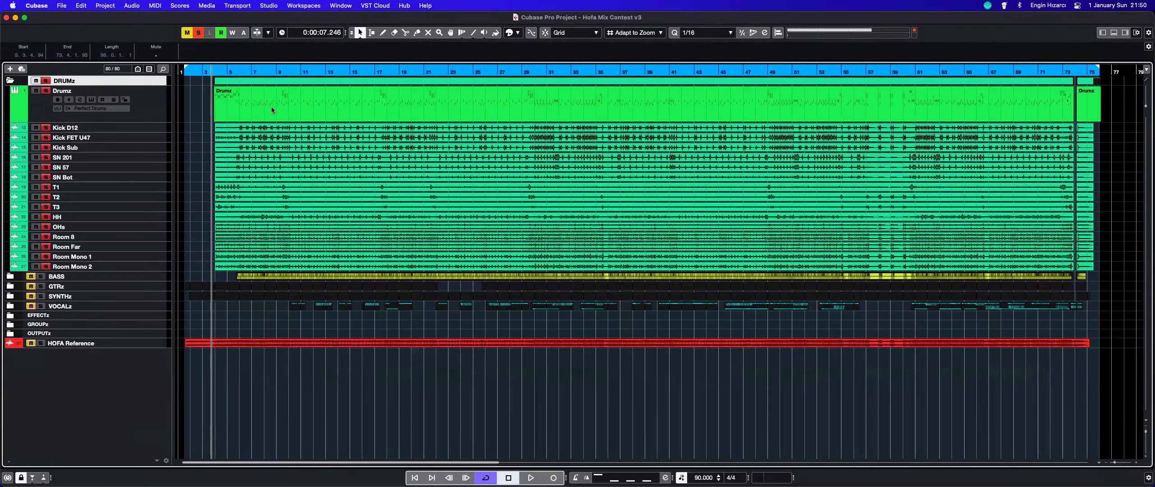
key(shift+f)
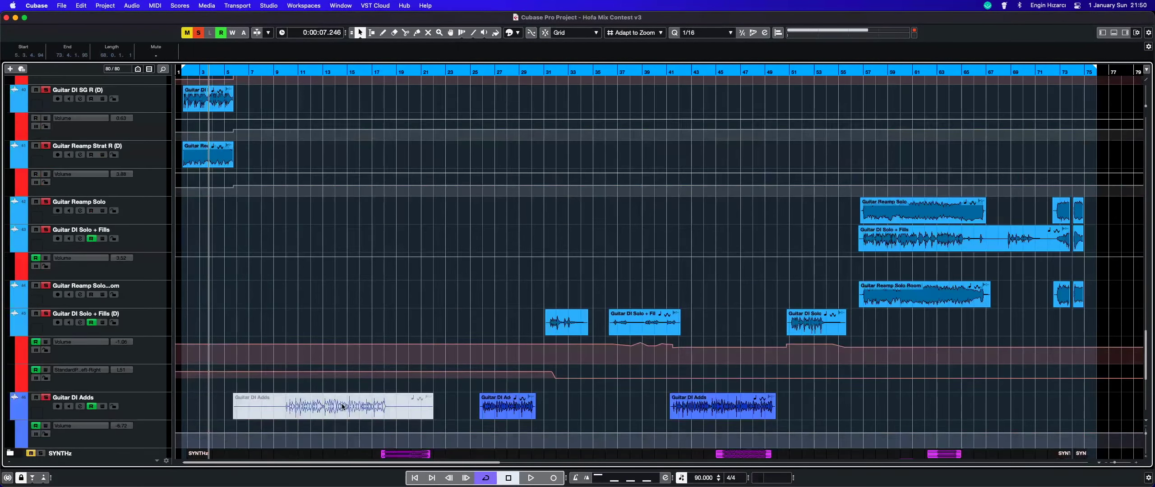
Step: Delete the first Guitar DI Adds event and undo the deletion
click(343, 407)
key(Delete)
key(Delete)
key(super+z)
key(super+z)
Step: Return to the compact project overview and switch to WhatsApp
key(shift+g)
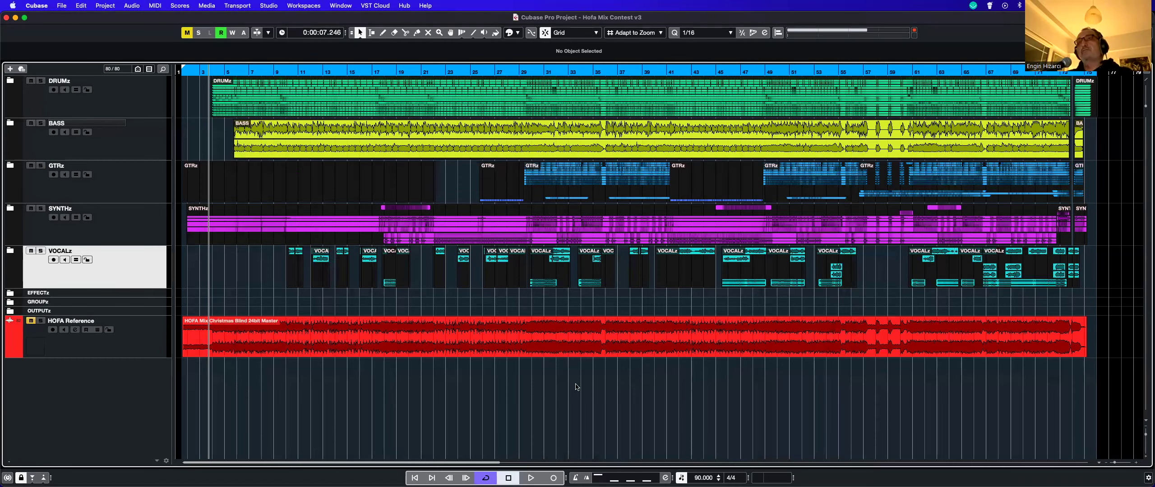
key(super+Tab)
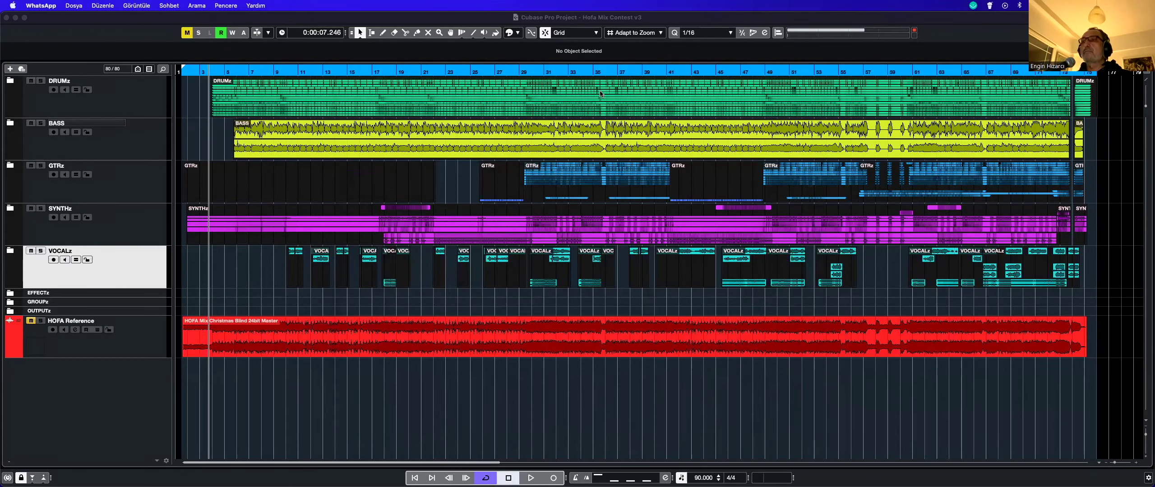